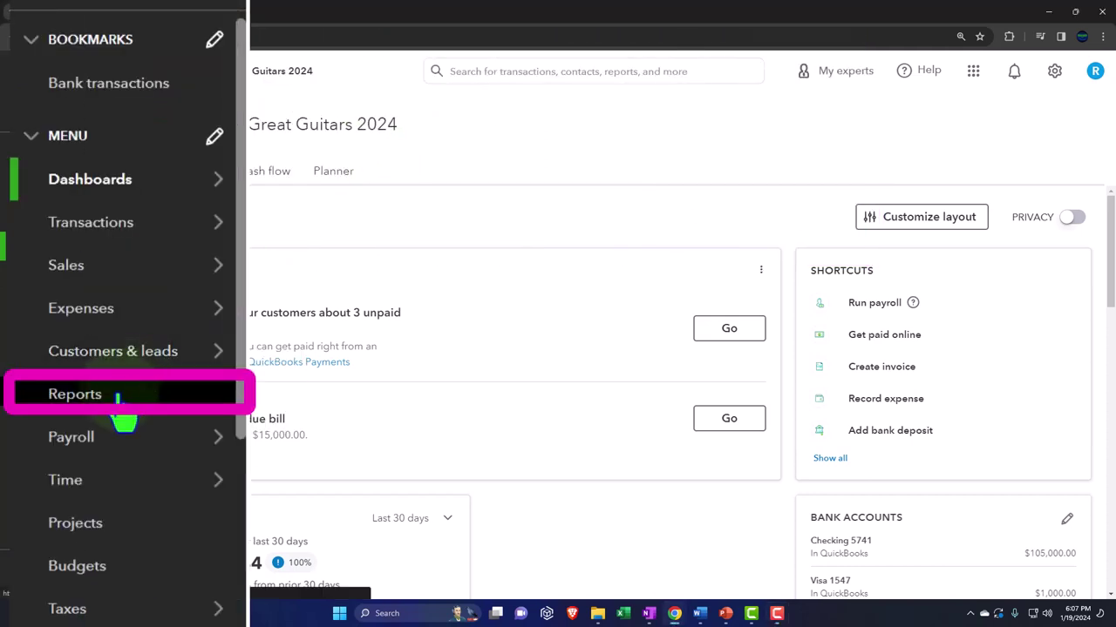
# Step: From the Reports page, open the favorite Balance Sheet, Profit and Loss, and Trial Balance reports in separate browser tabs
pyautogui.click(118, 399)
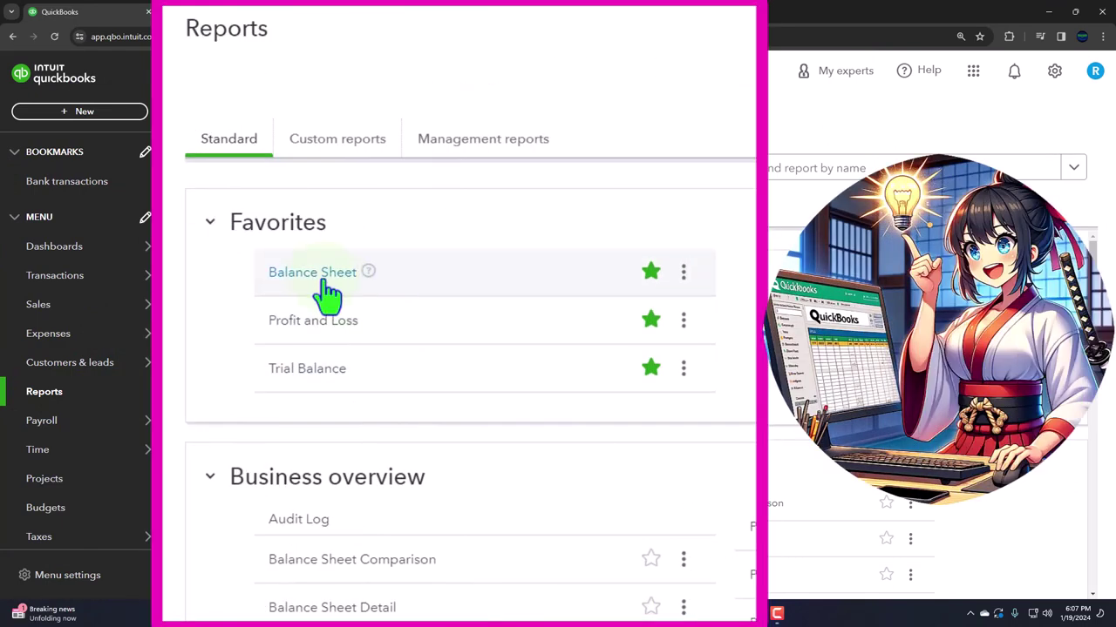
pyautogui.rightClick(323, 282)
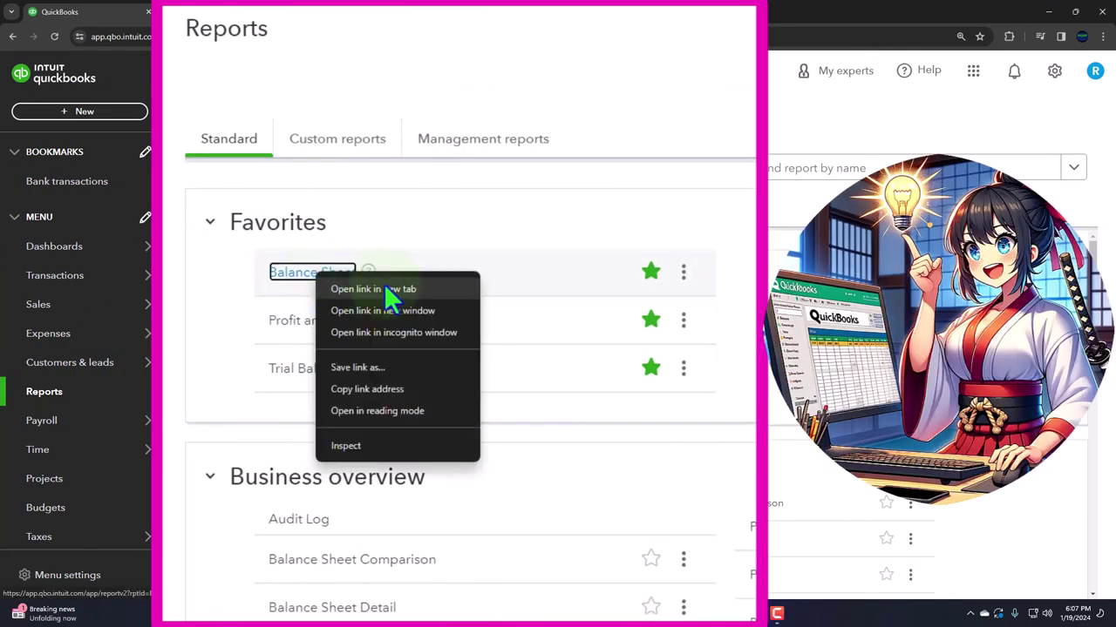
pyautogui.click(407, 291)
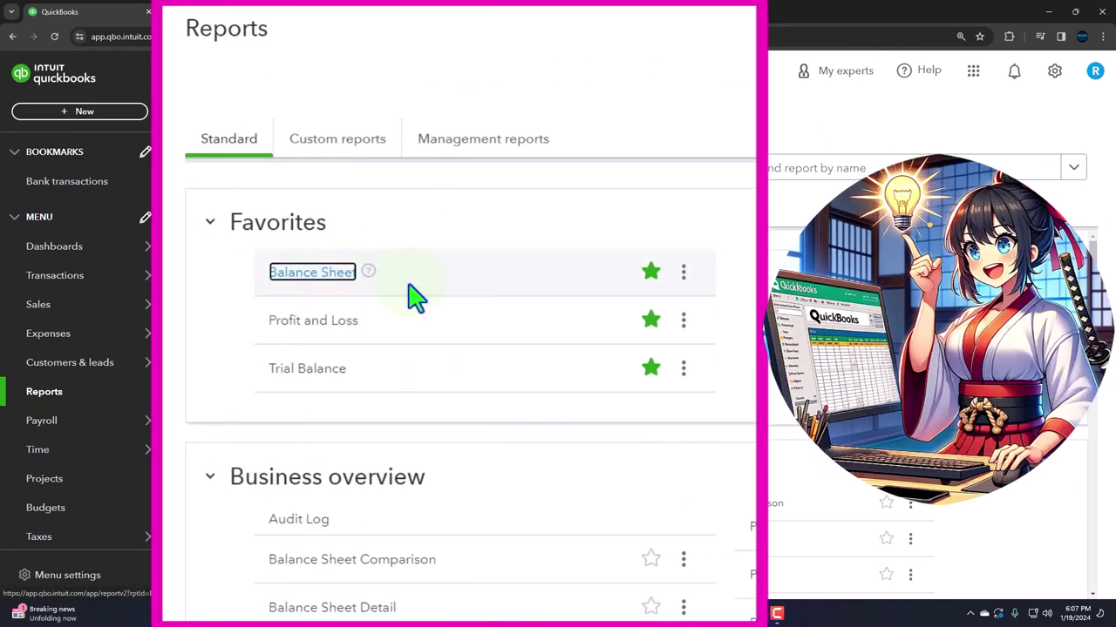
pyautogui.rightClick(329, 320)
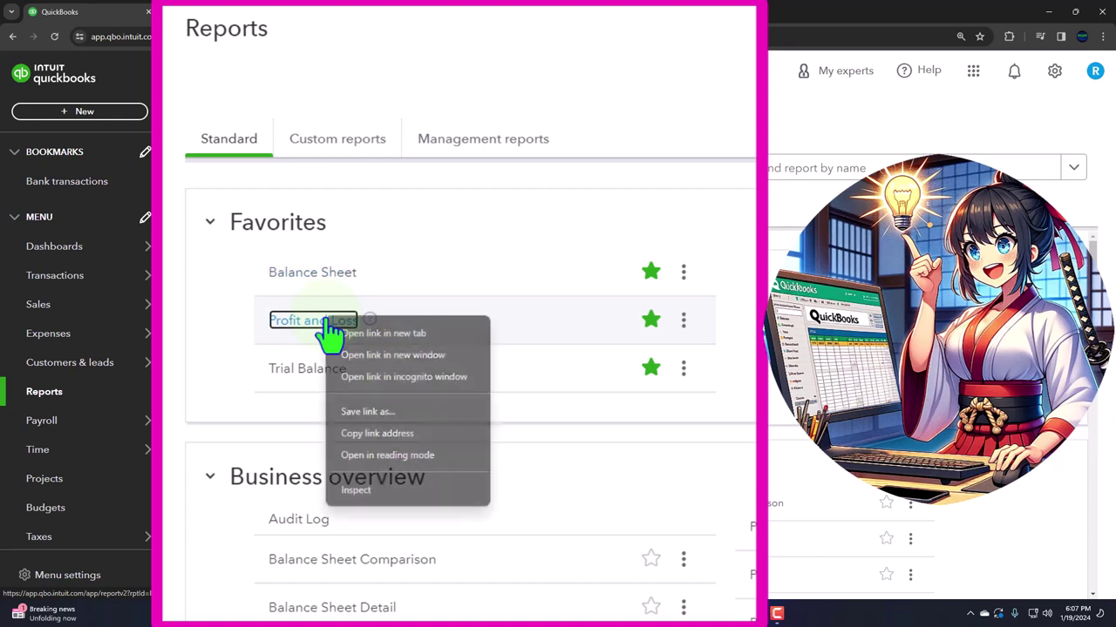
pyautogui.click(425, 331)
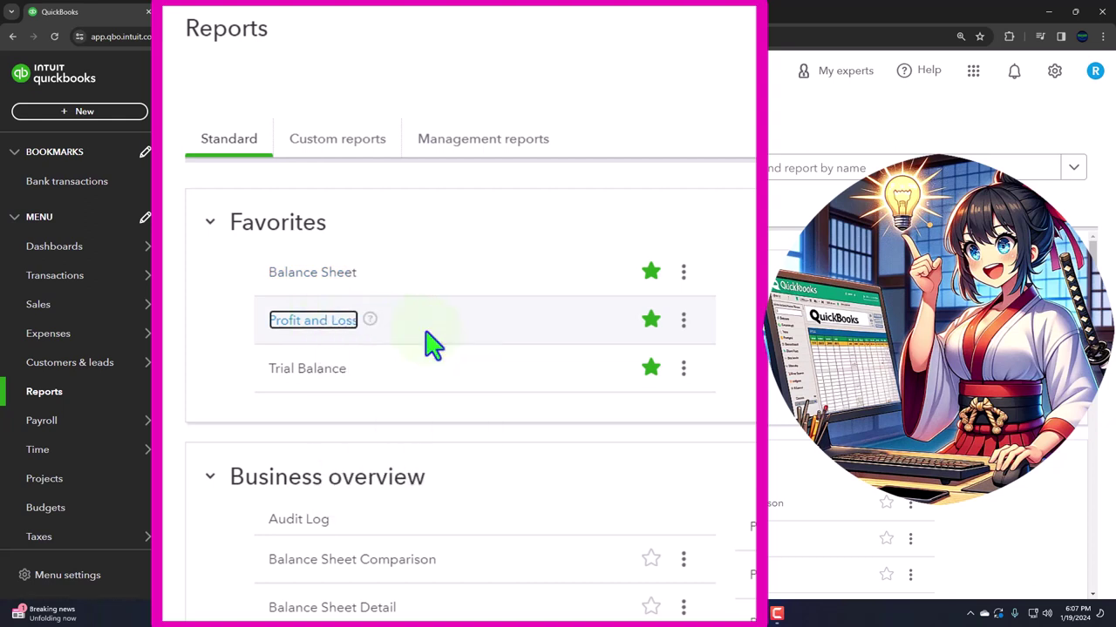
pyautogui.rightClick(320, 369)
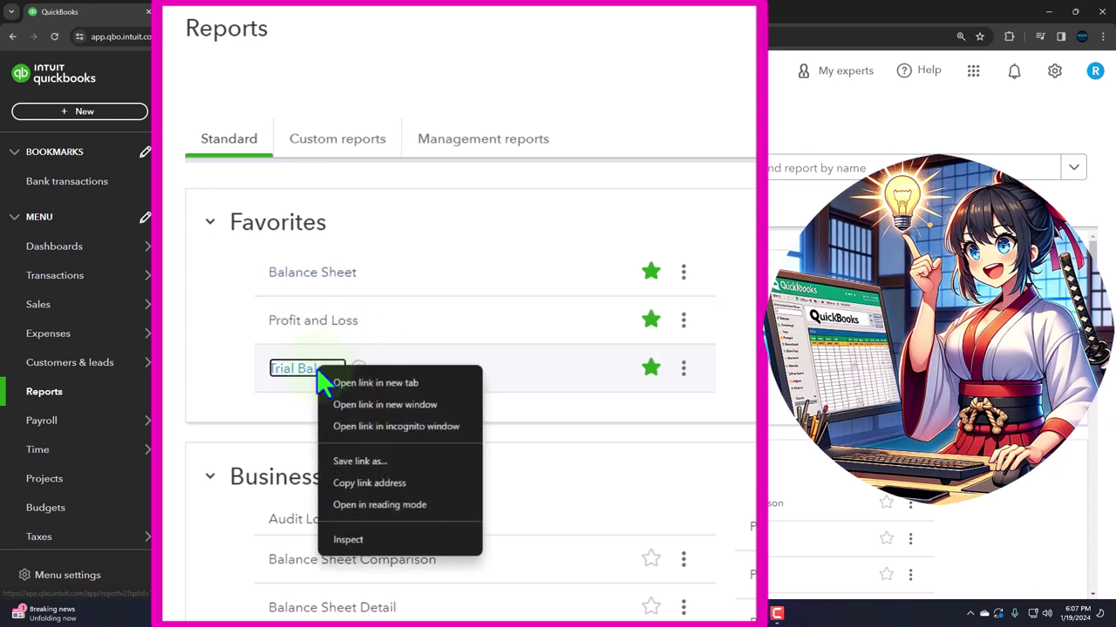
pyautogui.click(397, 384)
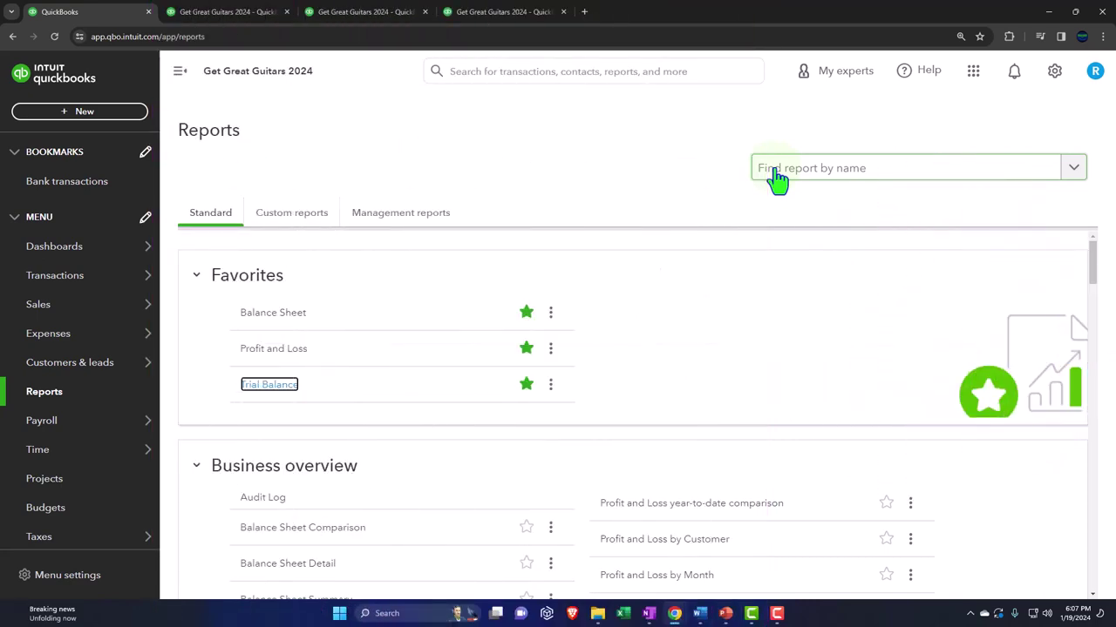
# Step: Collapse the navigation beside the Balance Sheet and run the report for 01/01/2024 to 01/31/2024
pyautogui.click(225, 18)
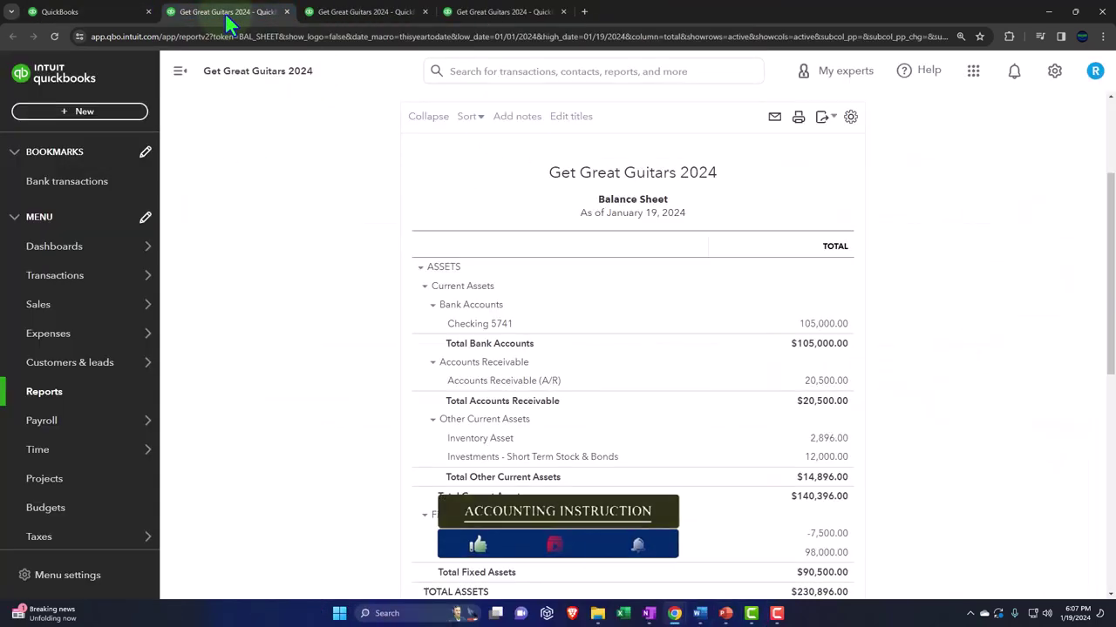
pyautogui.click(179, 74)
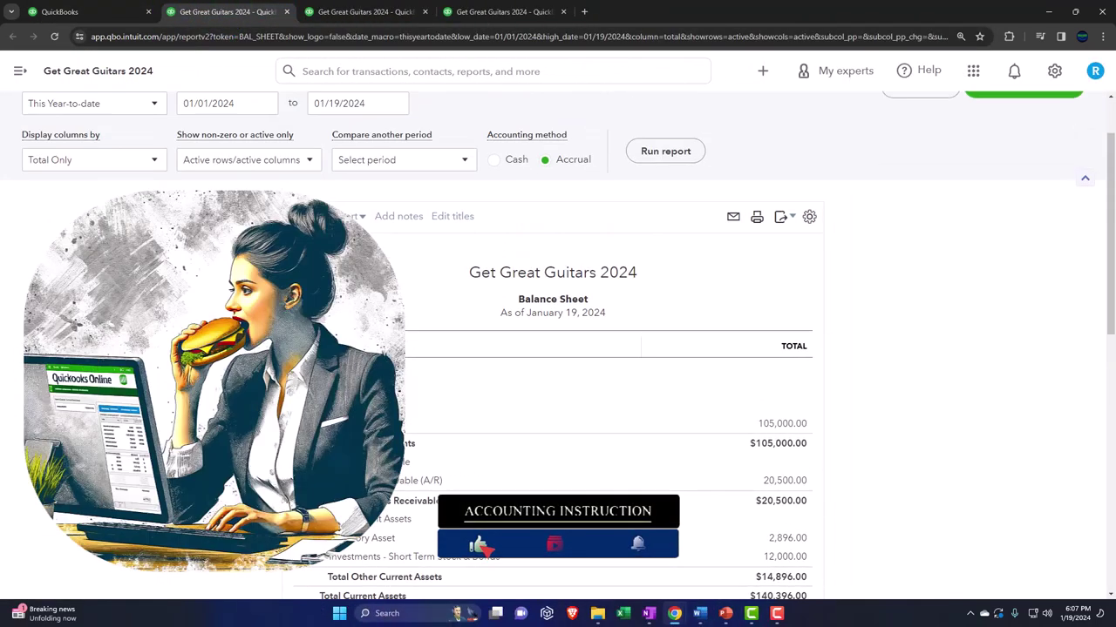
pyautogui.click(238, 189)
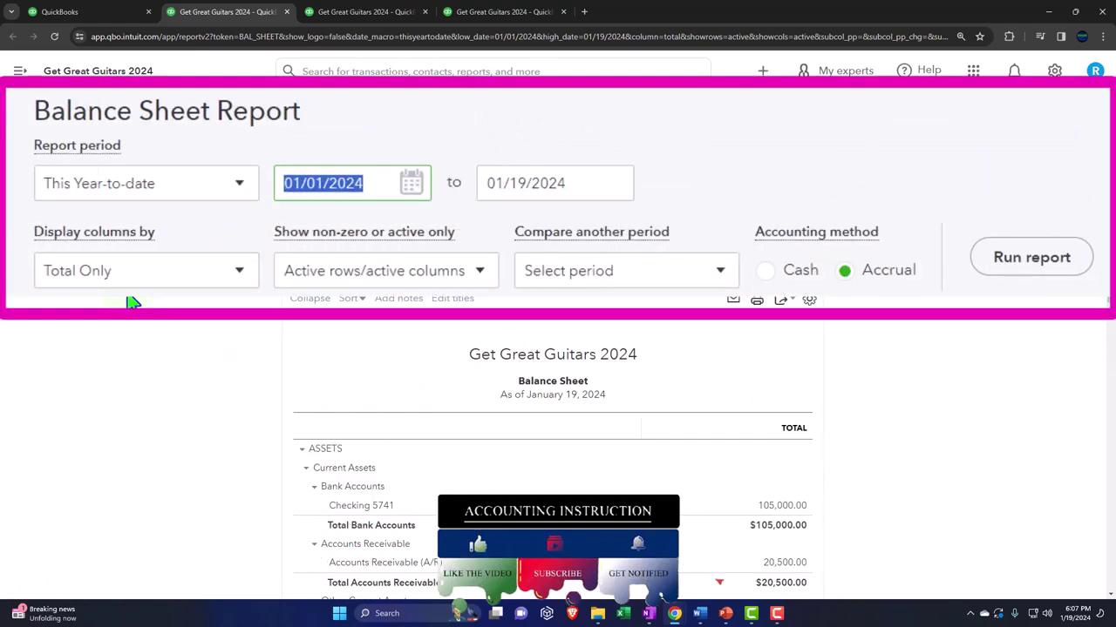
pyautogui.write('01/01/2024')
pyautogui.press('Tab')
pyautogui.write('0')
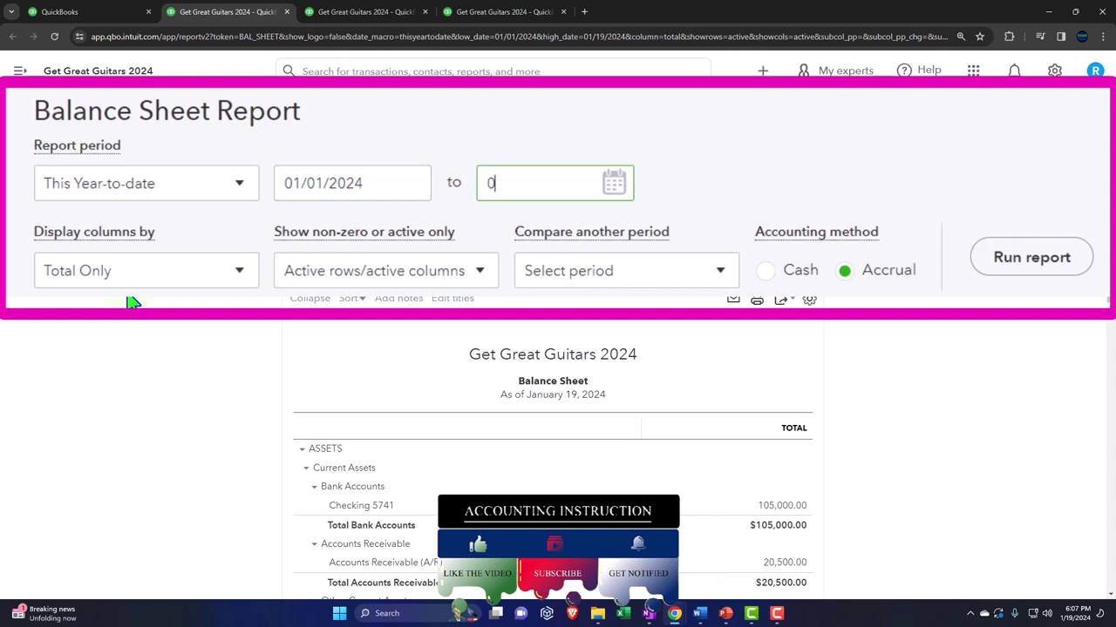
pyautogui.write('1/31/2024')
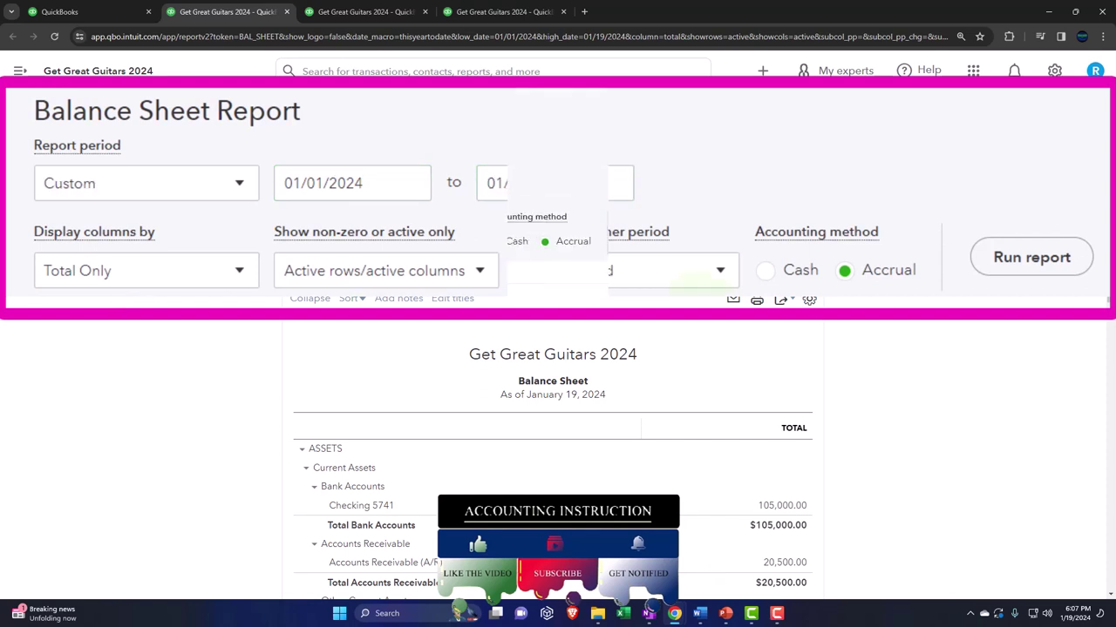
pyautogui.click(677, 242)
pyautogui.scroll(-2, 678, 242)
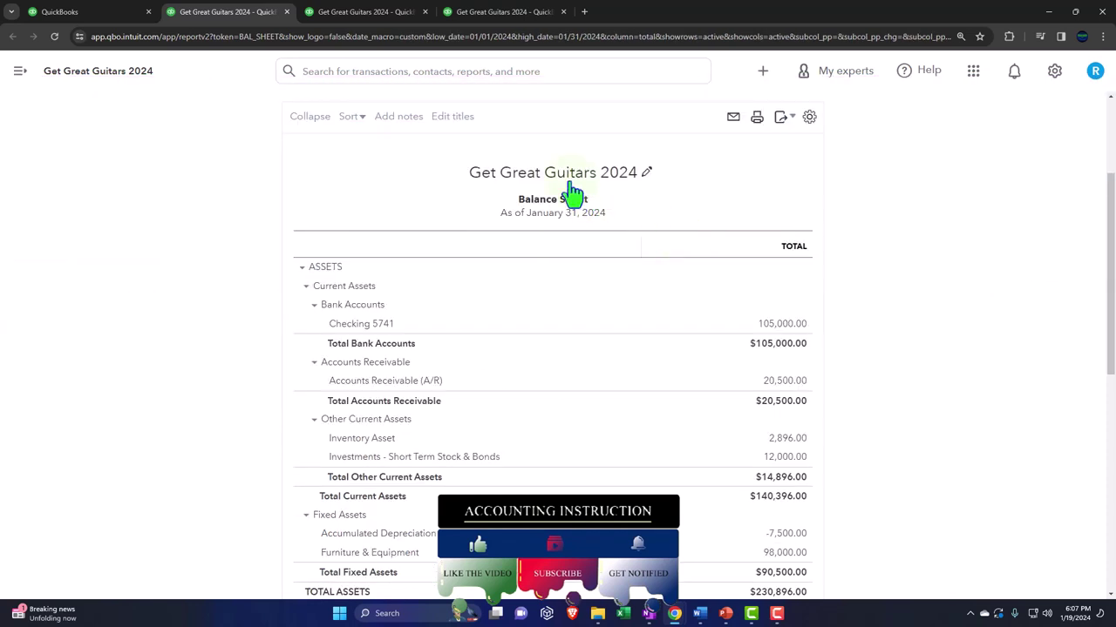
# Step: Collapse the navigation beside the Profit and Loss report and run it for 01/01/2024 to 01/31/2024
pyautogui.click(371, 14)
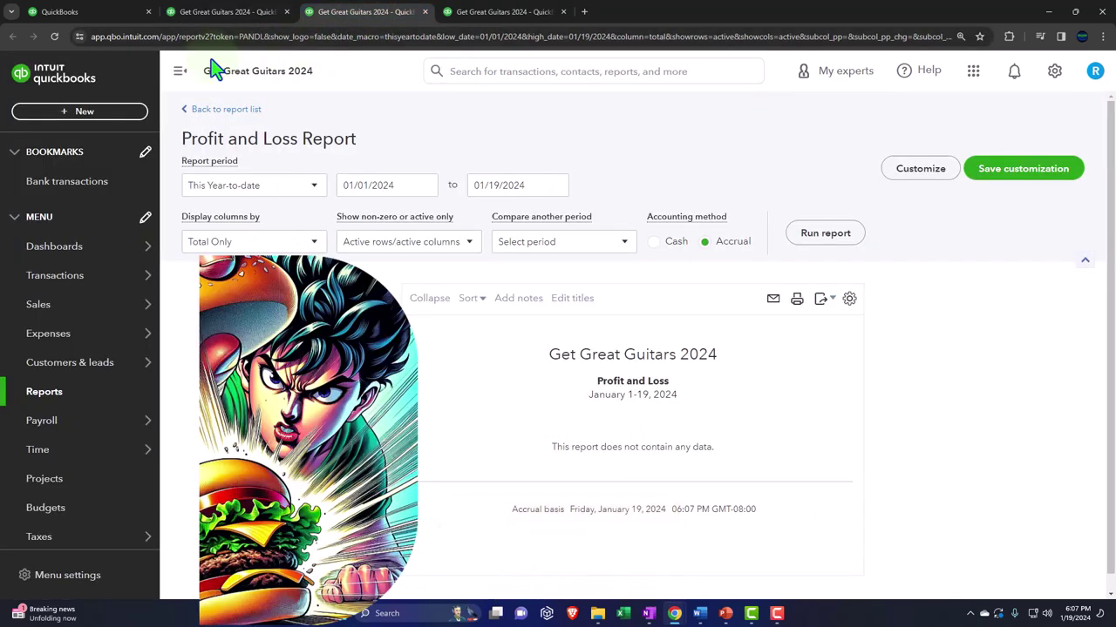
pyautogui.tripleClick(210, 185)
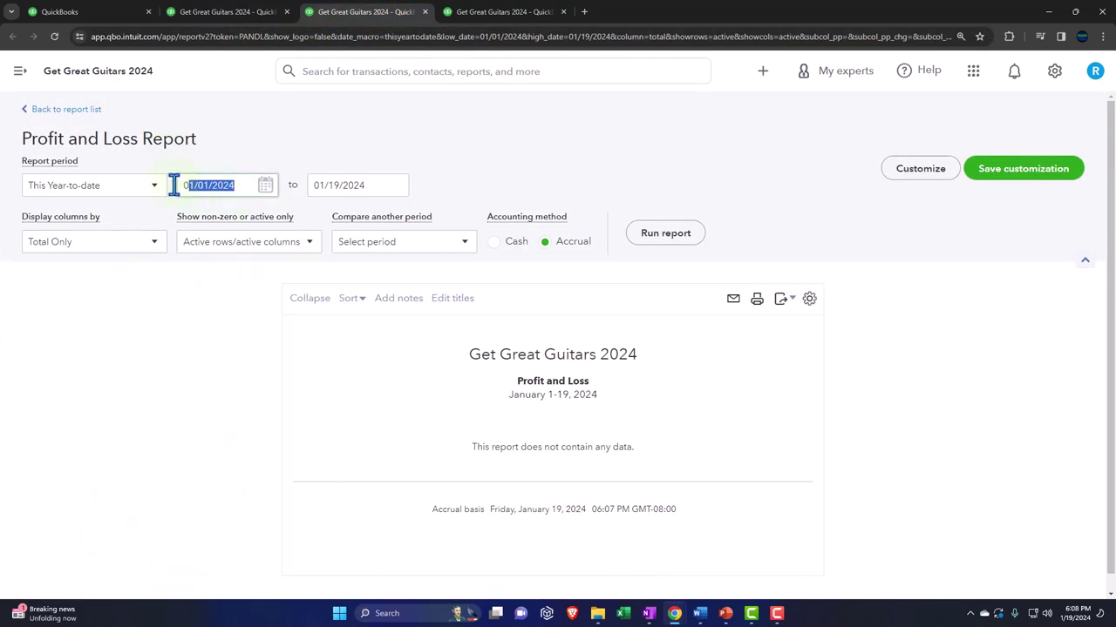
pyautogui.write('01012024')
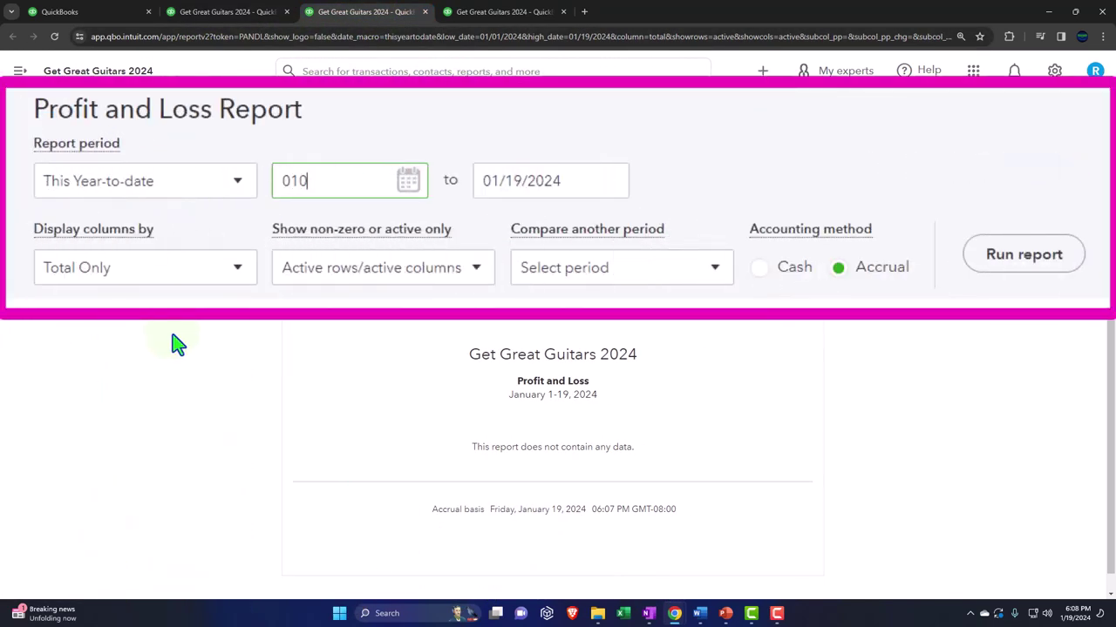
pyautogui.press('Tab')
pyautogui.write('01312024')
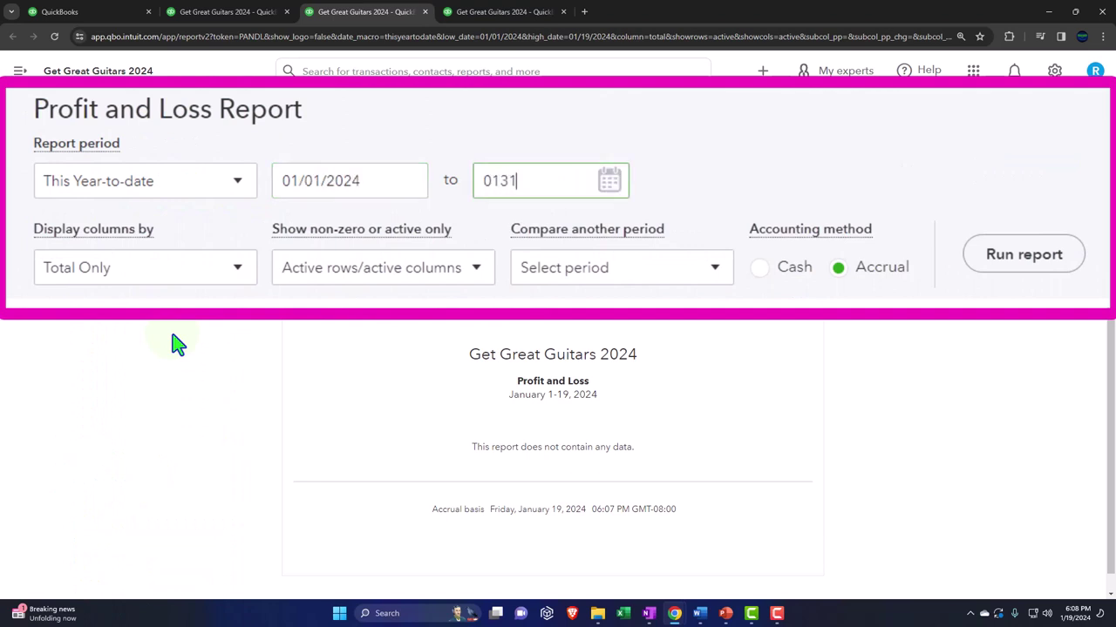
pyautogui.press('Tab')
pyautogui.click(665, 233)
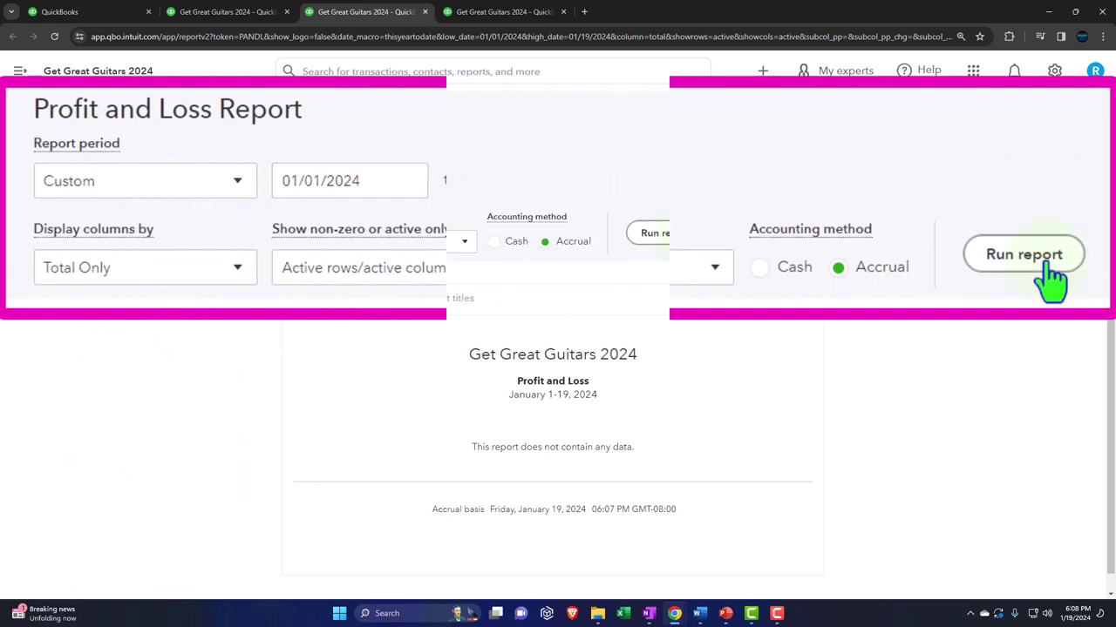
# Step: Collapse the navigation beside the Trial Balance and run the report for 01/01/2024 to 01/31/2024
pyautogui.click(503, 12)
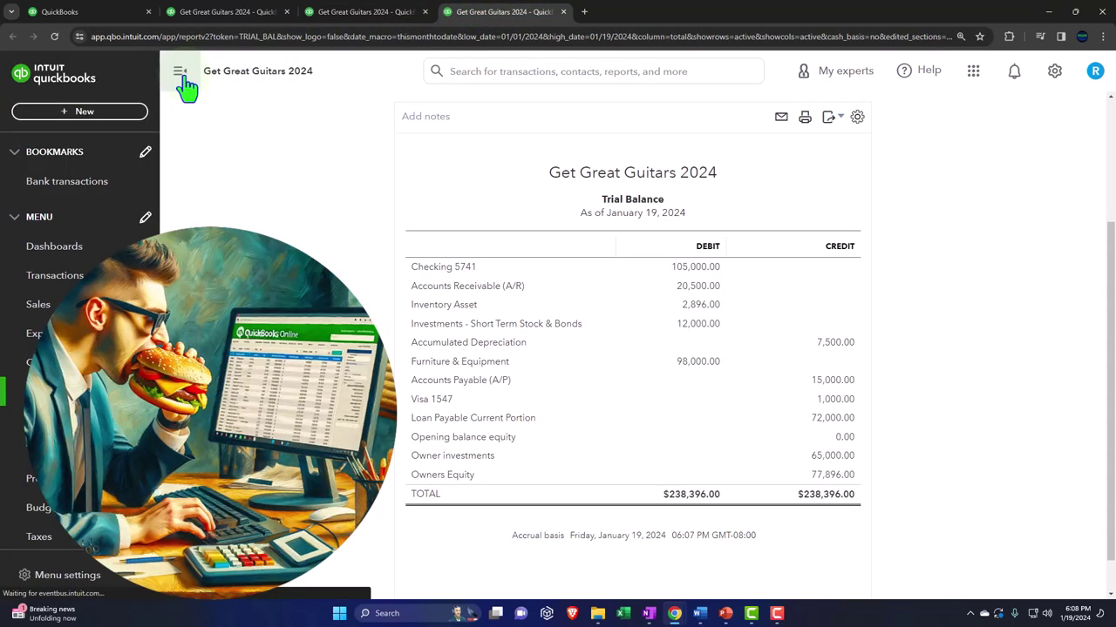
pyautogui.click(181, 71)
pyautogui.scroll(2, 523, 262)
pyautogui.scroll(1, 241, 215)
pyautogui.click(199, 182)
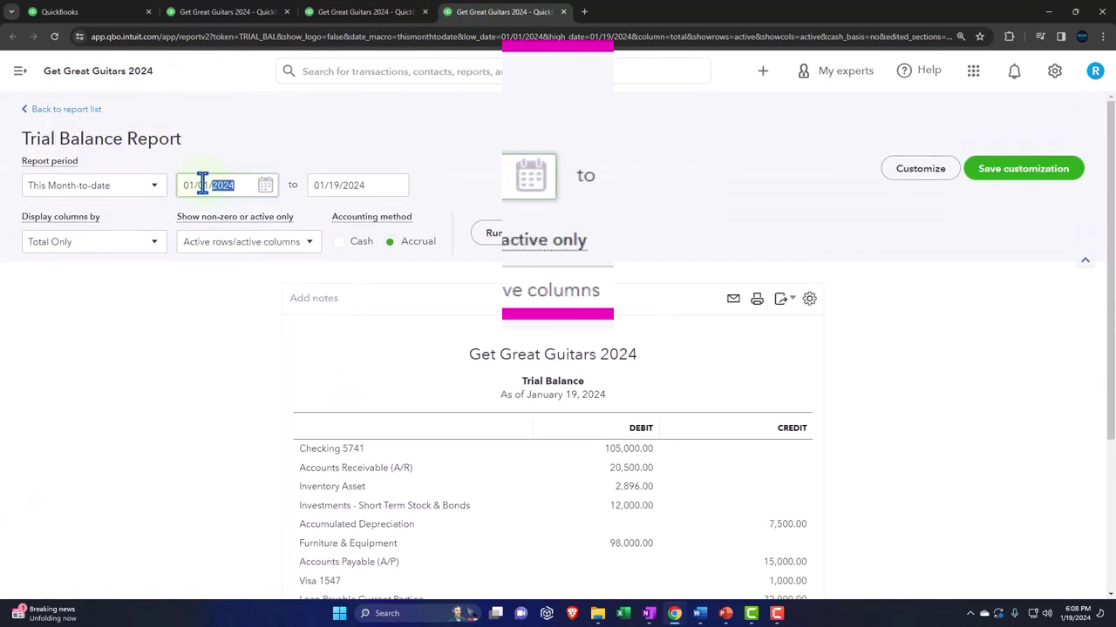
pyautogui.write('010124')
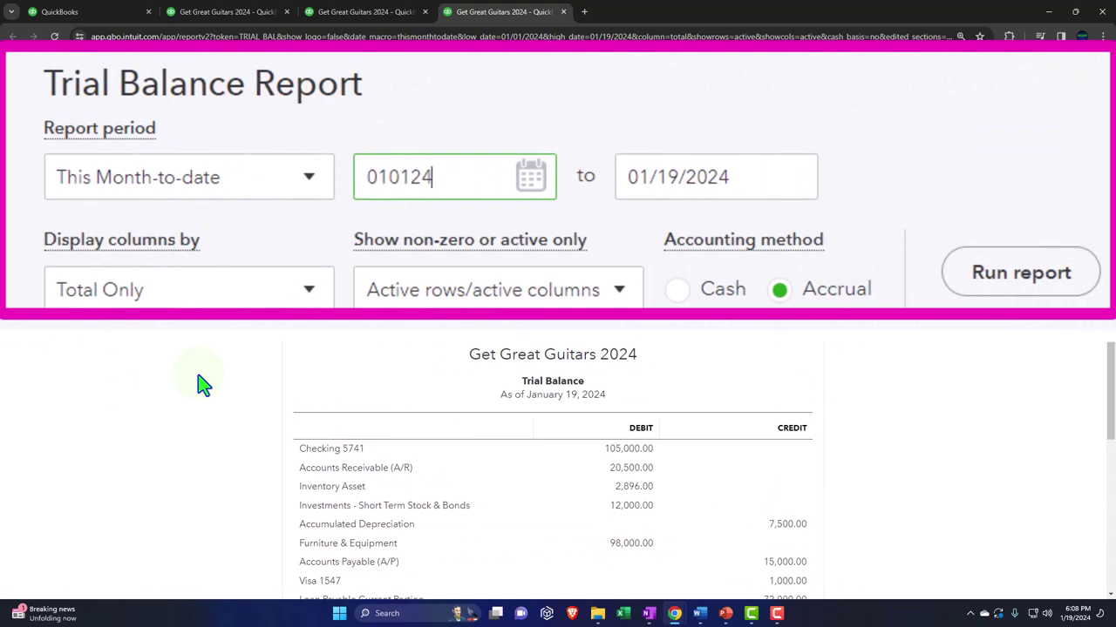
pyautogui.press('Tab')
pyautogui.write('013124')
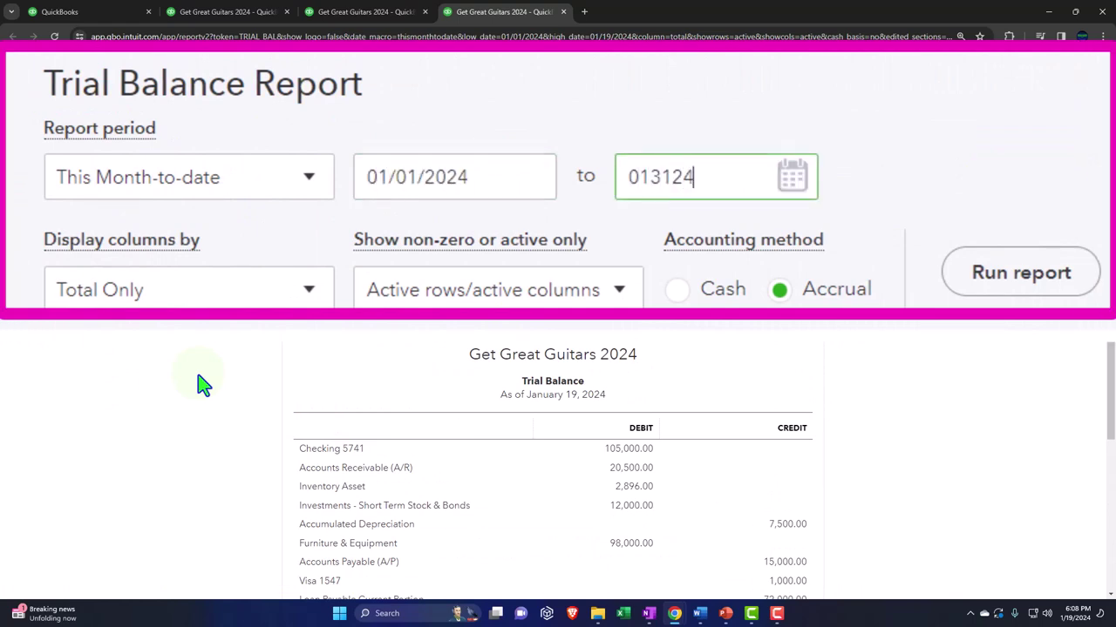
pyautogui.press('Tab')
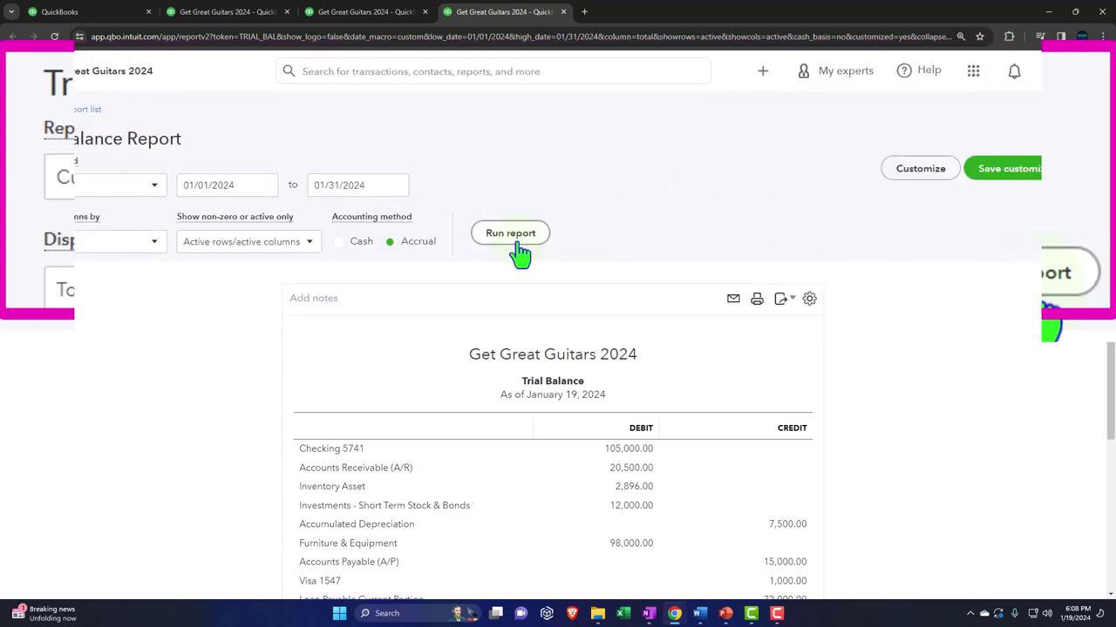
pyautogui.click(512, 234)
# Step: Enlarge the page display and return to the Balance Sheet report
pyautogui.hotkey('ctrl', '+')
pyautogui.hotkey('ctrl', '+')
pyautogui.hotkey('ctrl', '+')
pyautogui.hotkey('ctrl', '+')
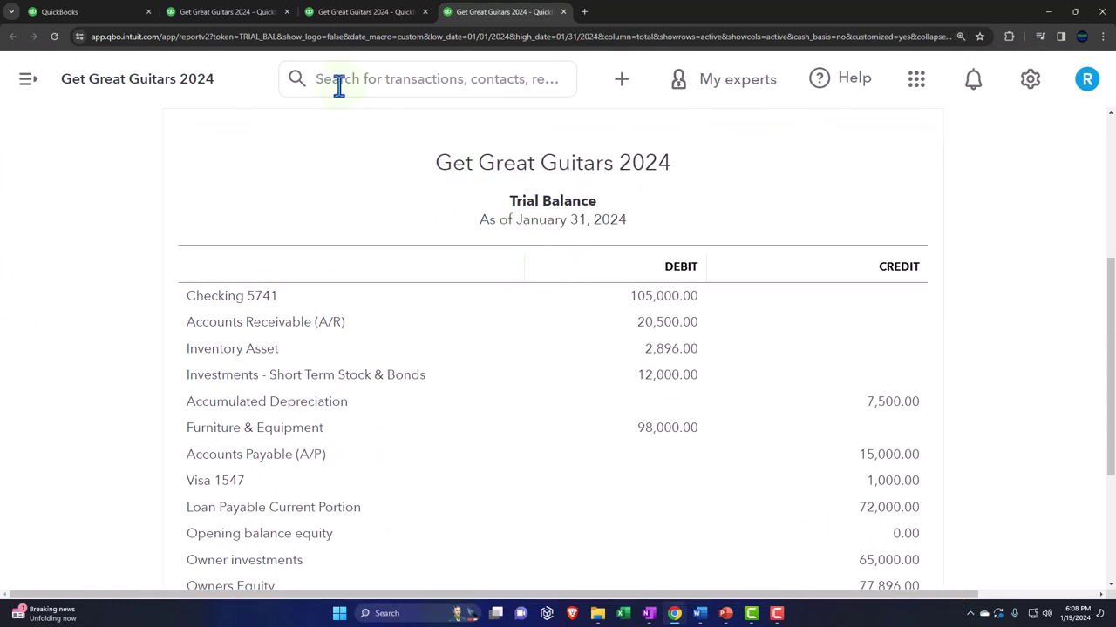
pyautogui.click(243, 21)
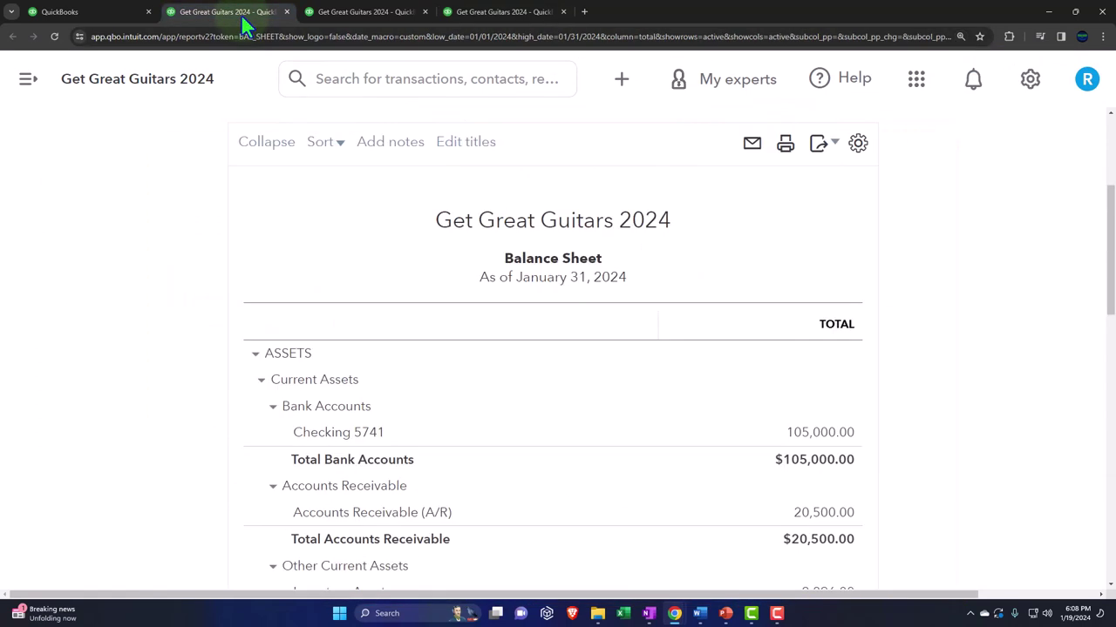
pyautogui.hotkey('ctrl', '-')
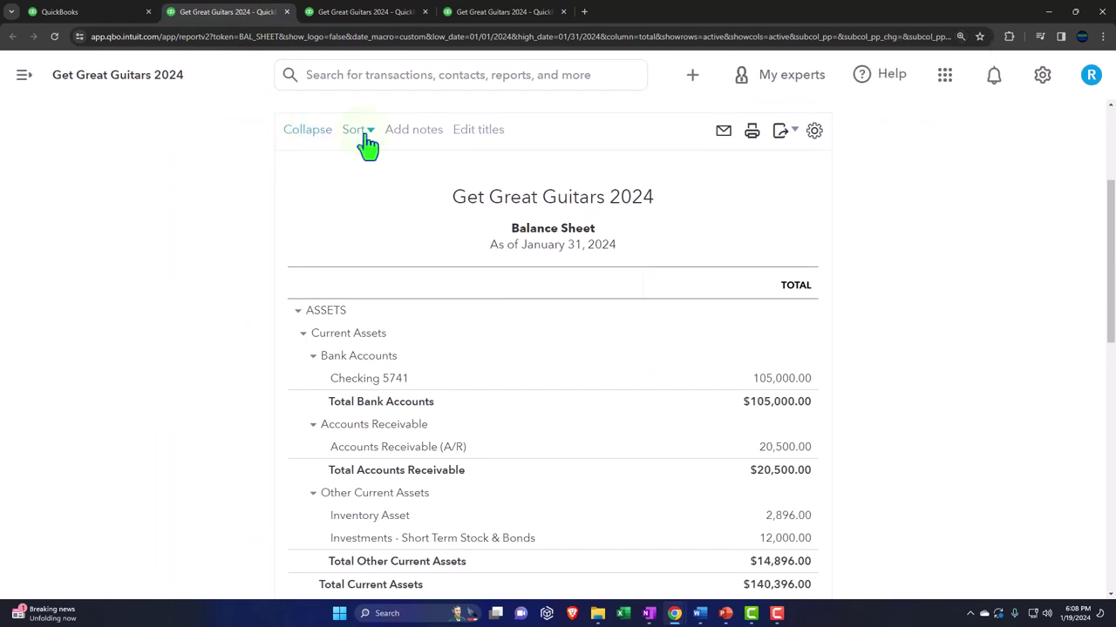
# Step: Look over the company settings and Lists options, close them, and view the Balance Sheet's asset section
pyautogui.click(1040, 88)
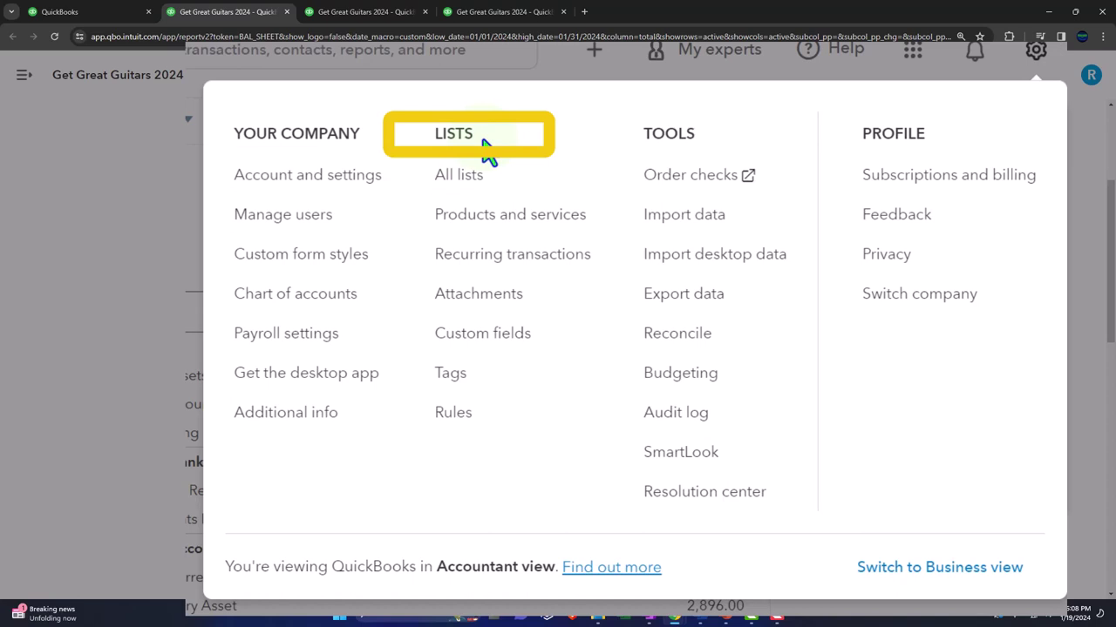
pyautogui.click(161, 266)
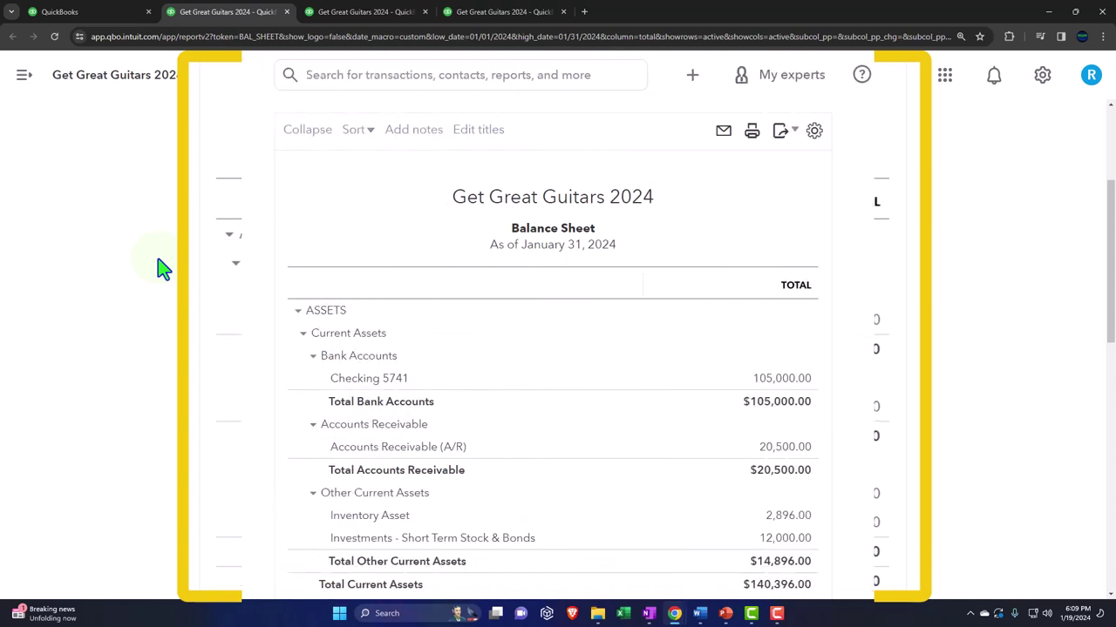
pyautogui.scroll(-2, 162, 269)
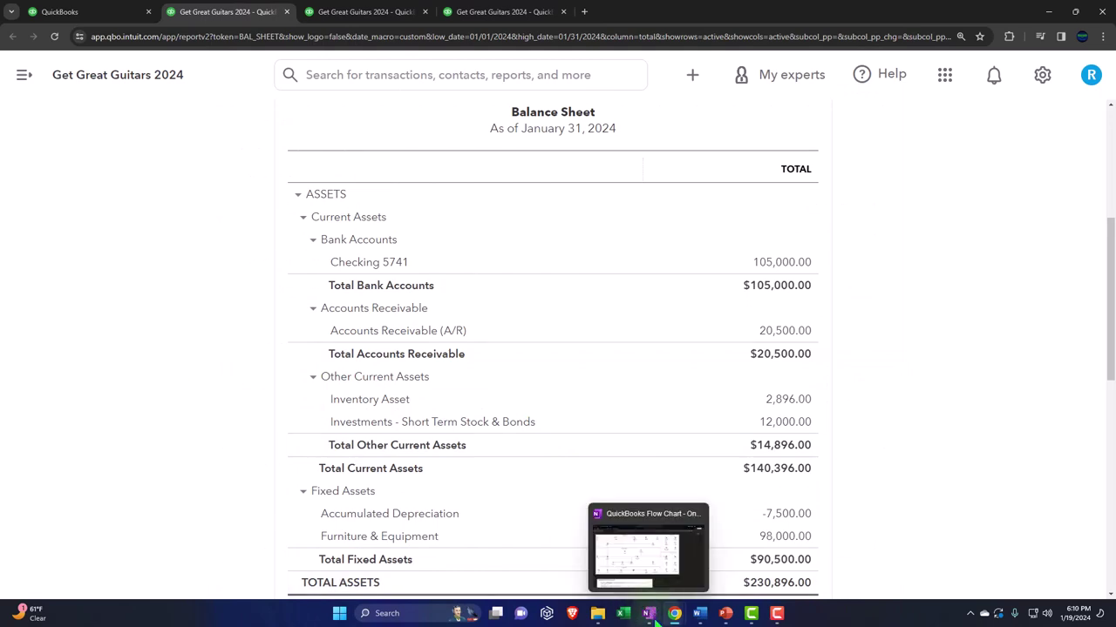
# Step: Switch to OneNote to examine the vendor, customer, employee and banking cycles in the QuickBooks Flow Chart, and return to the browser
pyautogui.click(648, 614)
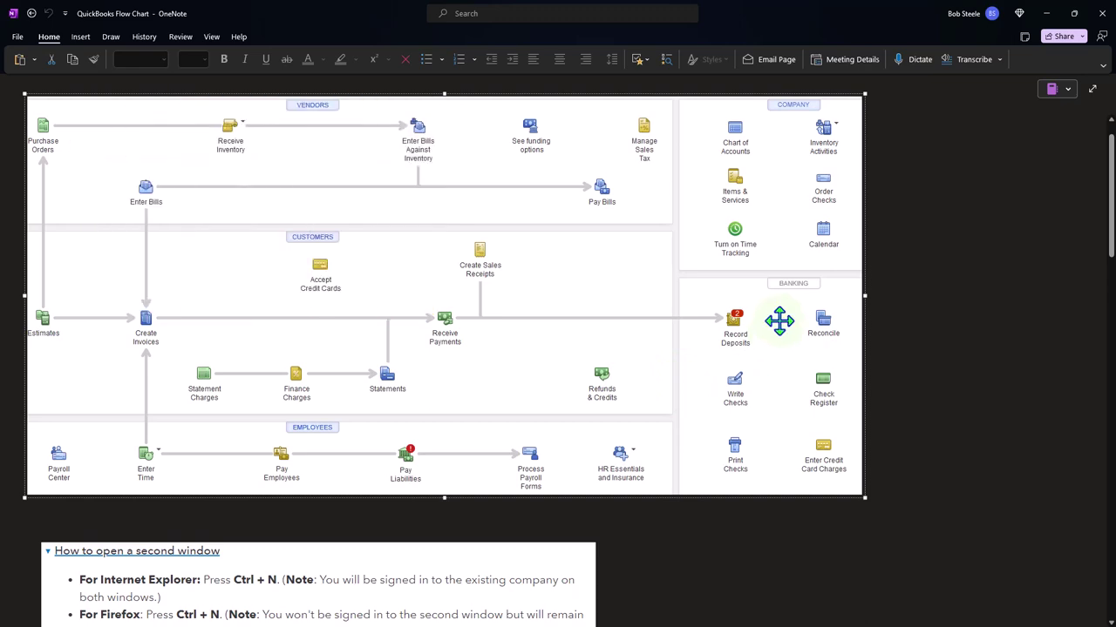
pyautogui.click(1047, 13)
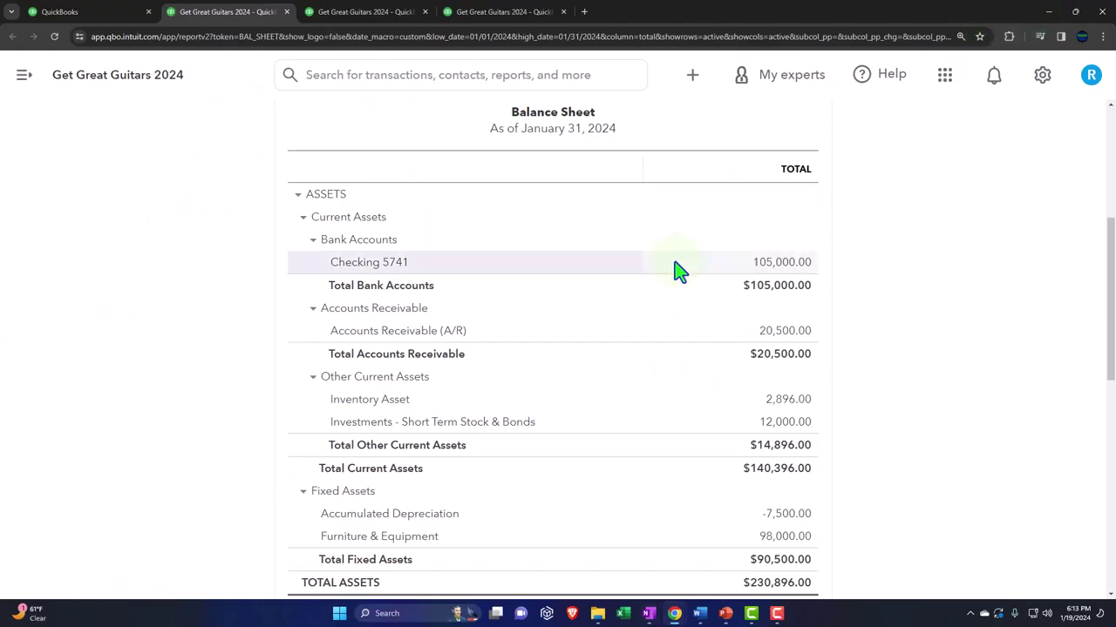
# Step: Return to the Reports page and look over the transaction forms available for creating new entries
pyautogui.click(111, 16)
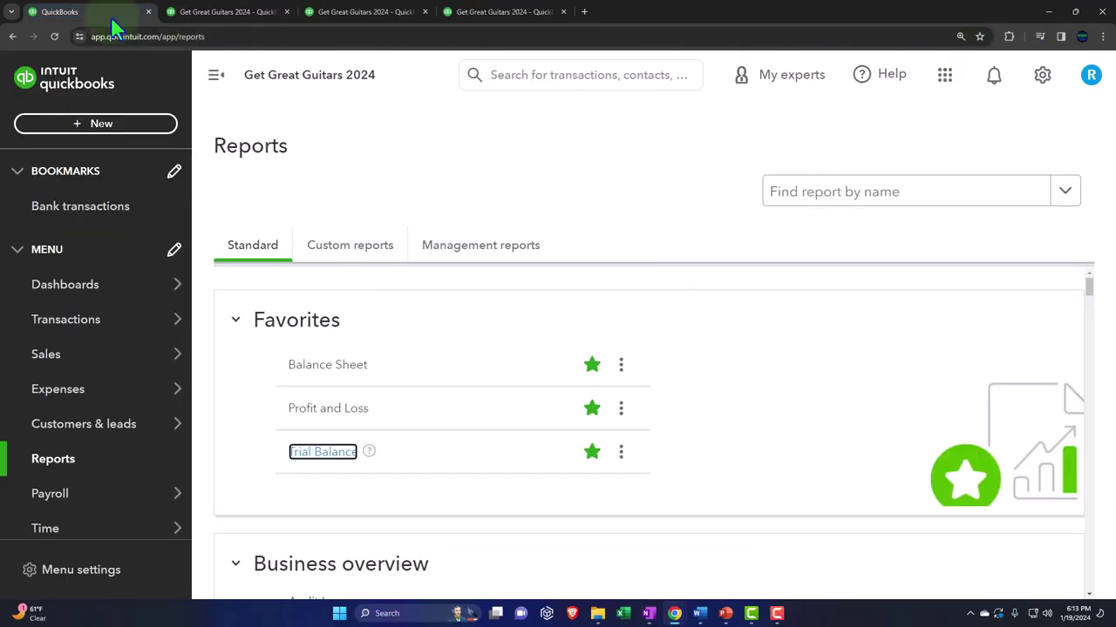
pyautogui.click(102, 124)
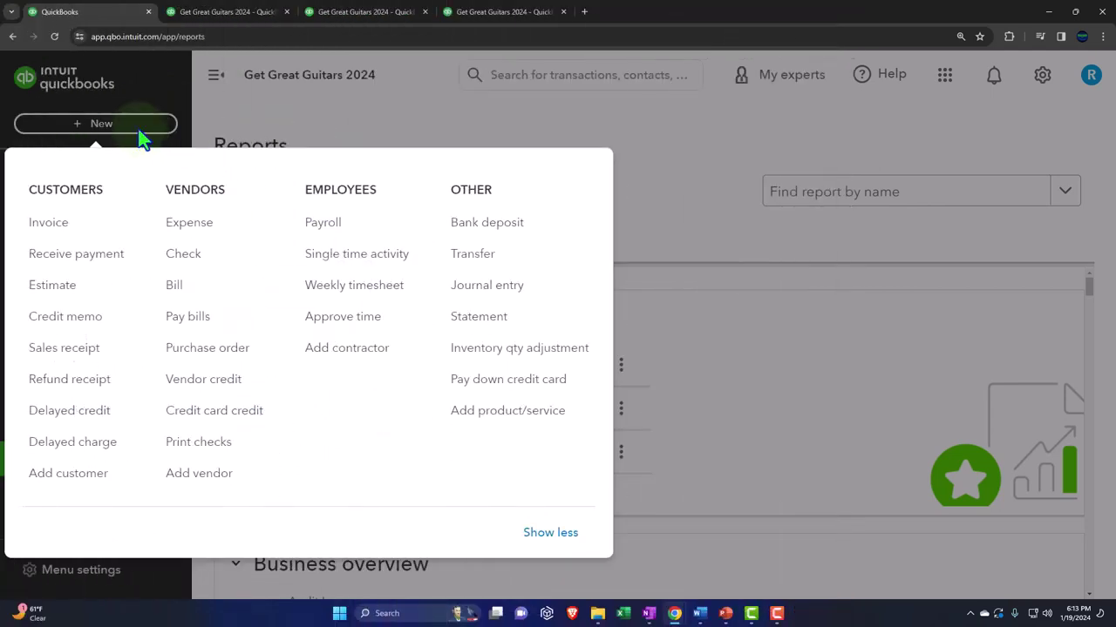
pyautogui.click(140, 127)
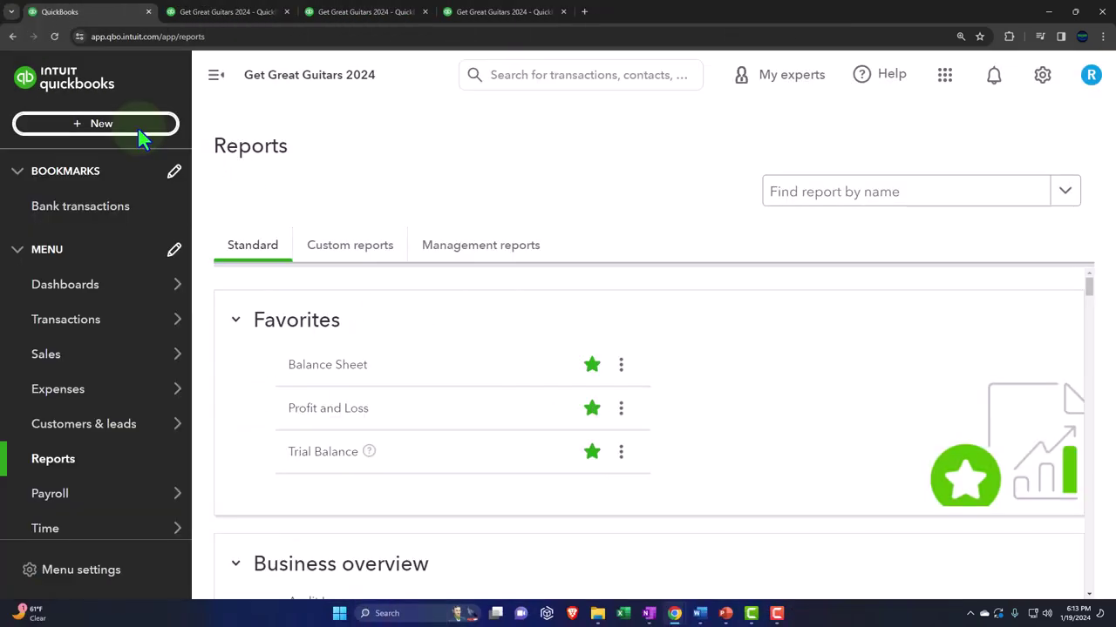
# Step: Open the Expenses transaction list with the navigation menu collapsed and the page display reduced
pyautogui.moveTo(82, 391)
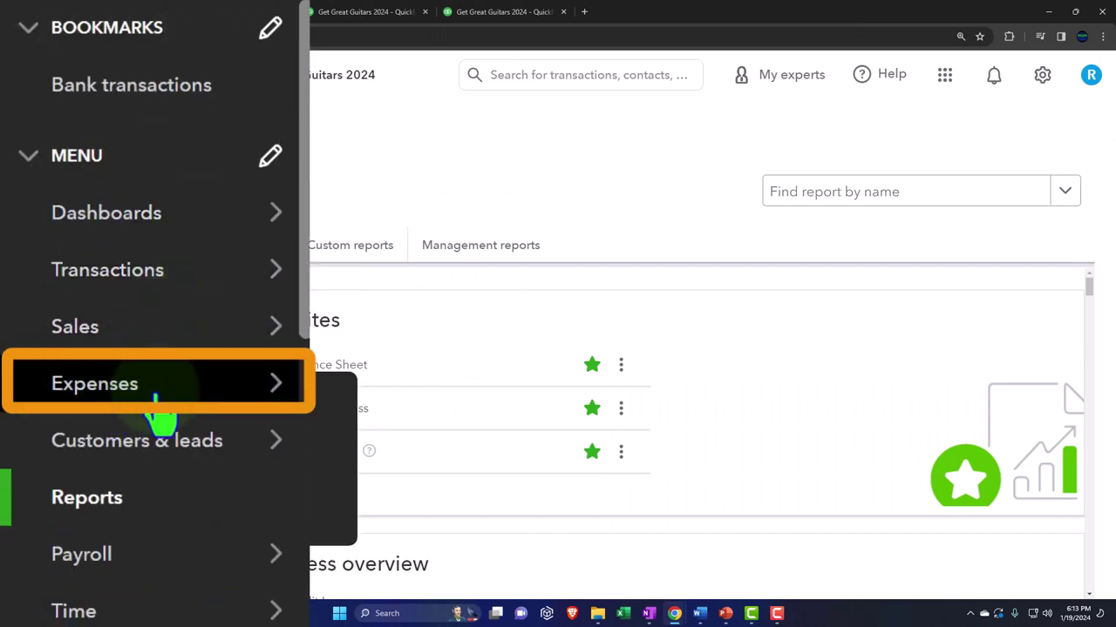
pyautogui.click(157, 399)
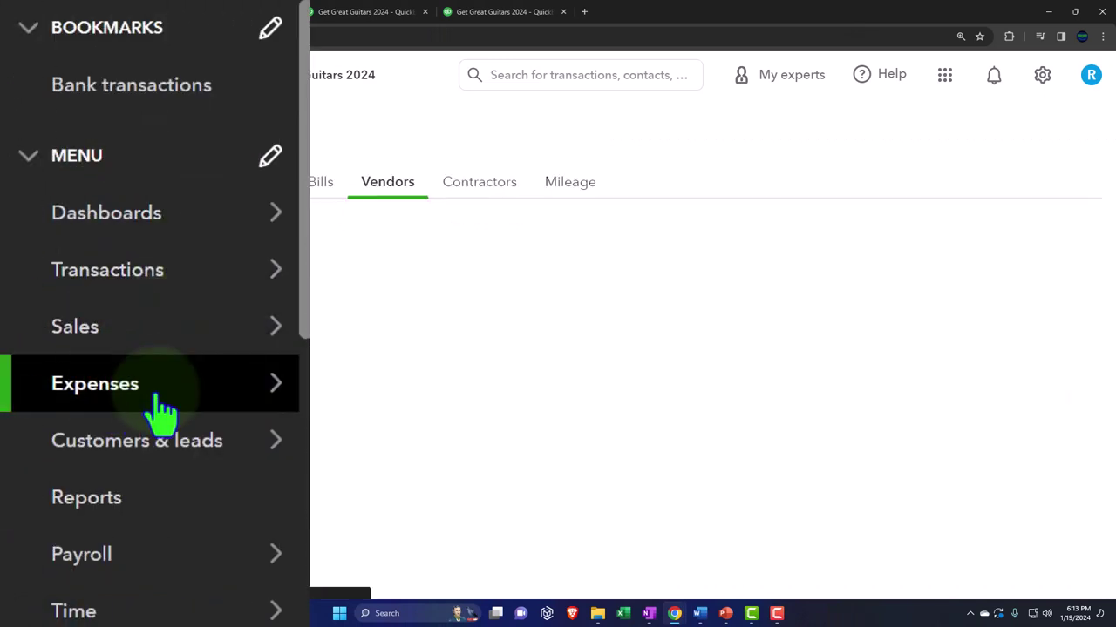
pyautogui.click(215, 75)
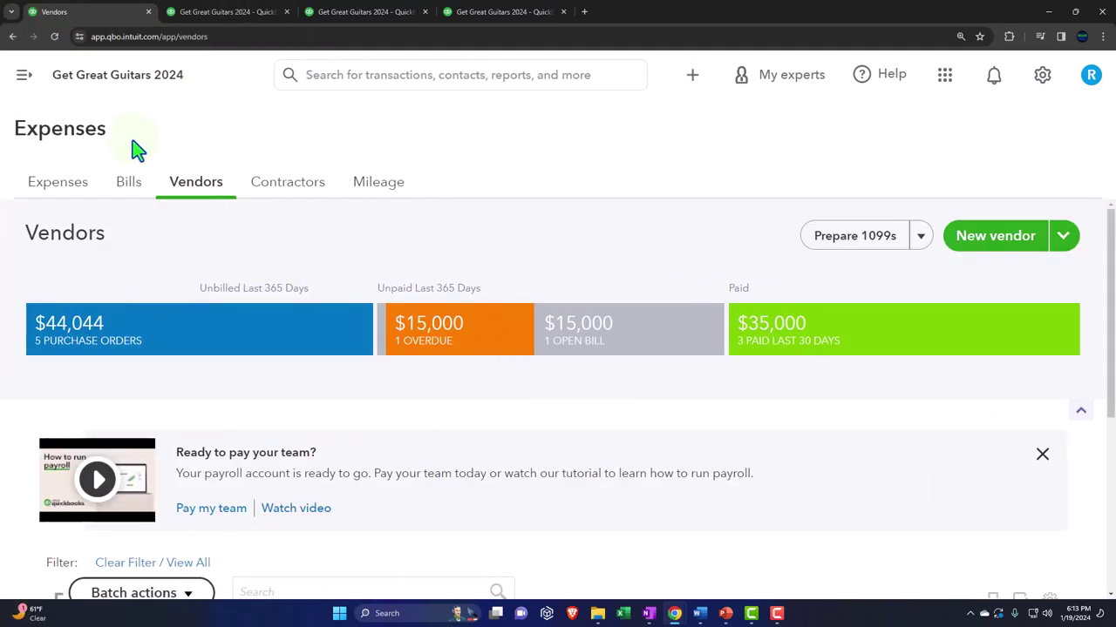
pyautogui.click(75, 193)
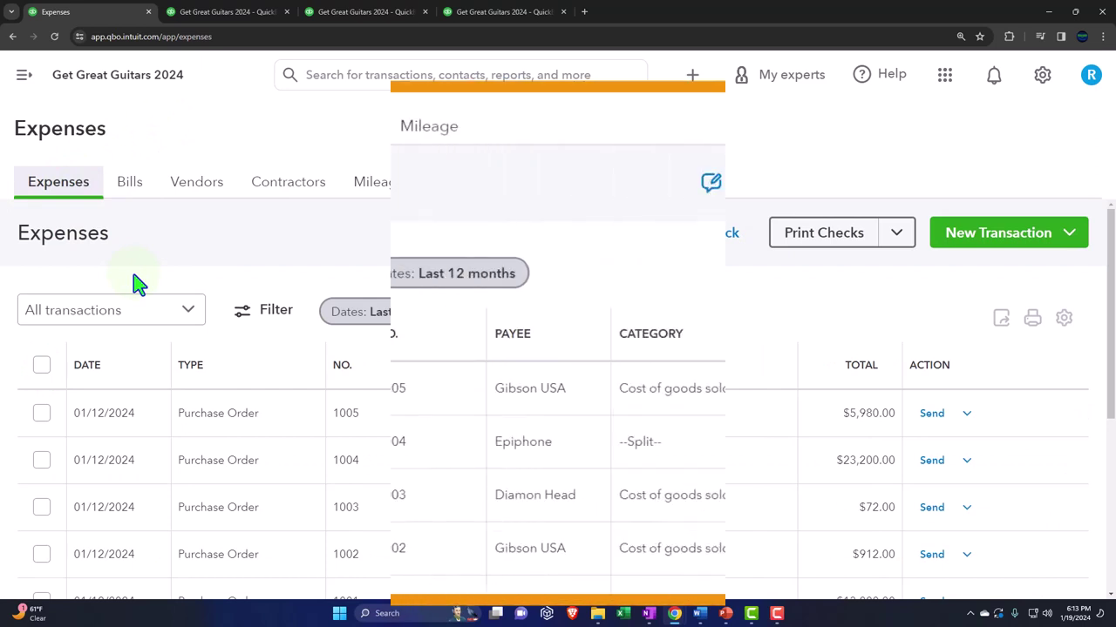
pyautogui.hotkey('ctrl', '-')
pyautogui.scroll(-1, 167, 351)
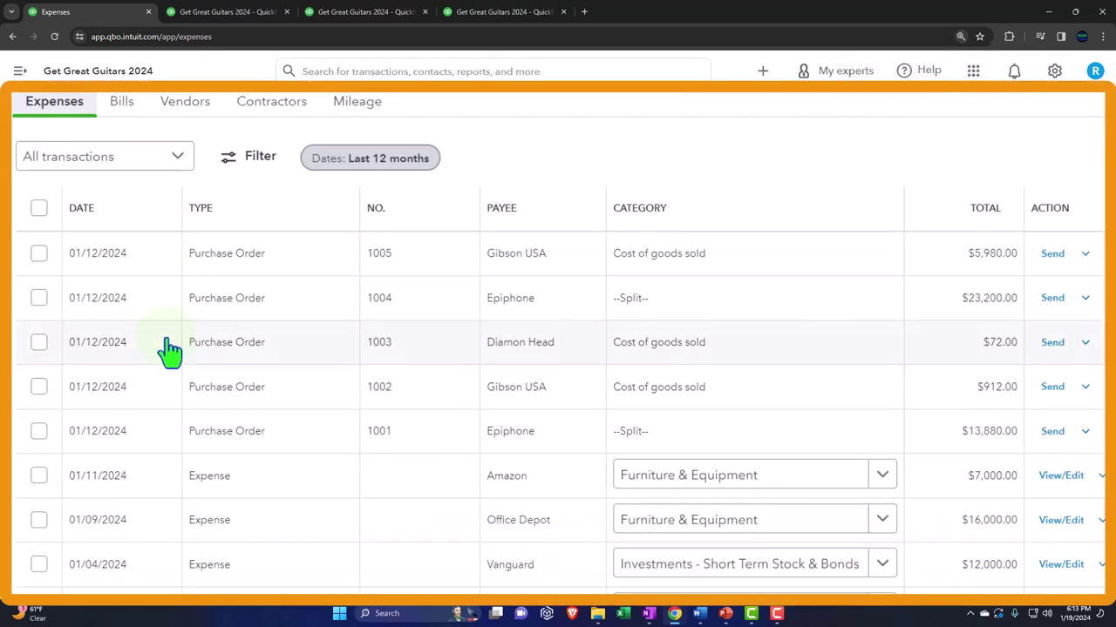
# Step: Filter the expense transactions to purchase orders with Open status
pyautogui.click(185, 162)
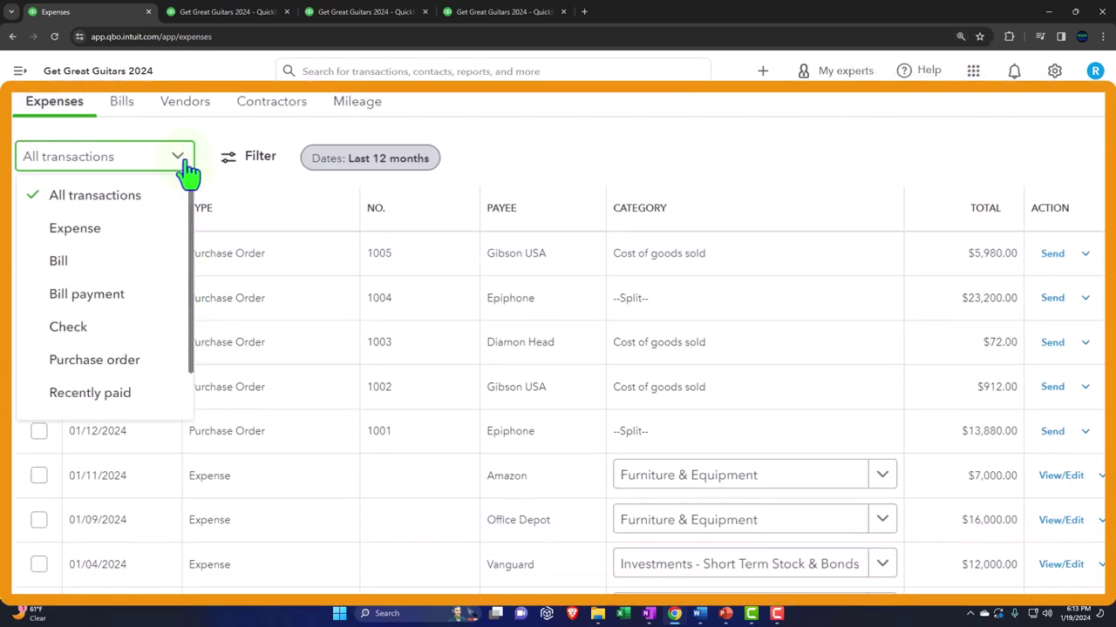
pyautogui.click(137, 361)
pyautogui.click(237, 228)
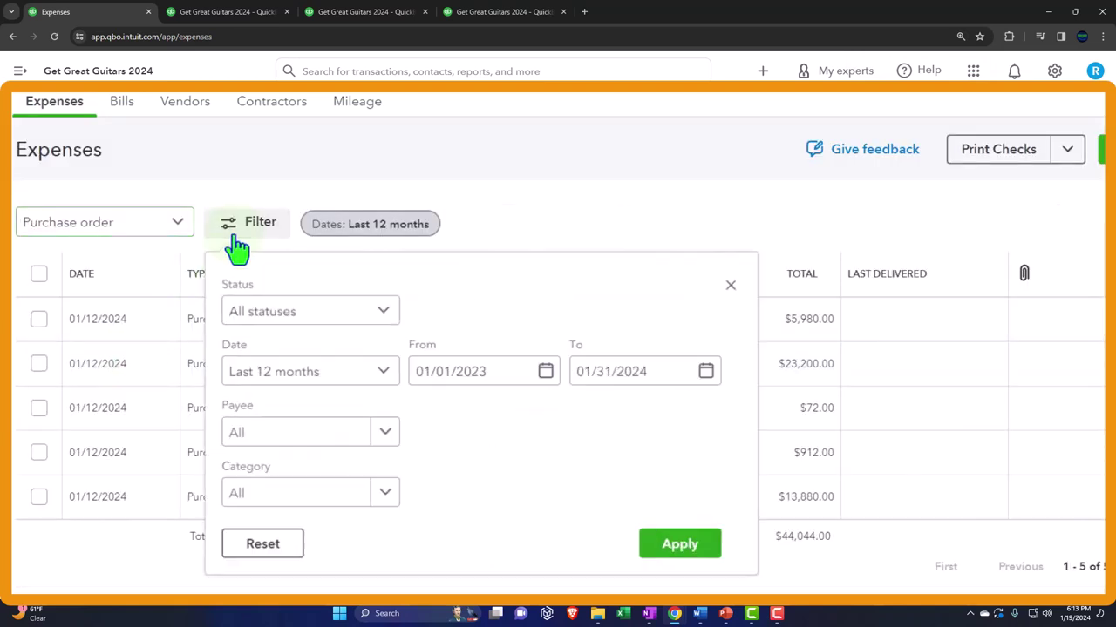
pyautogui.click(356, 314)
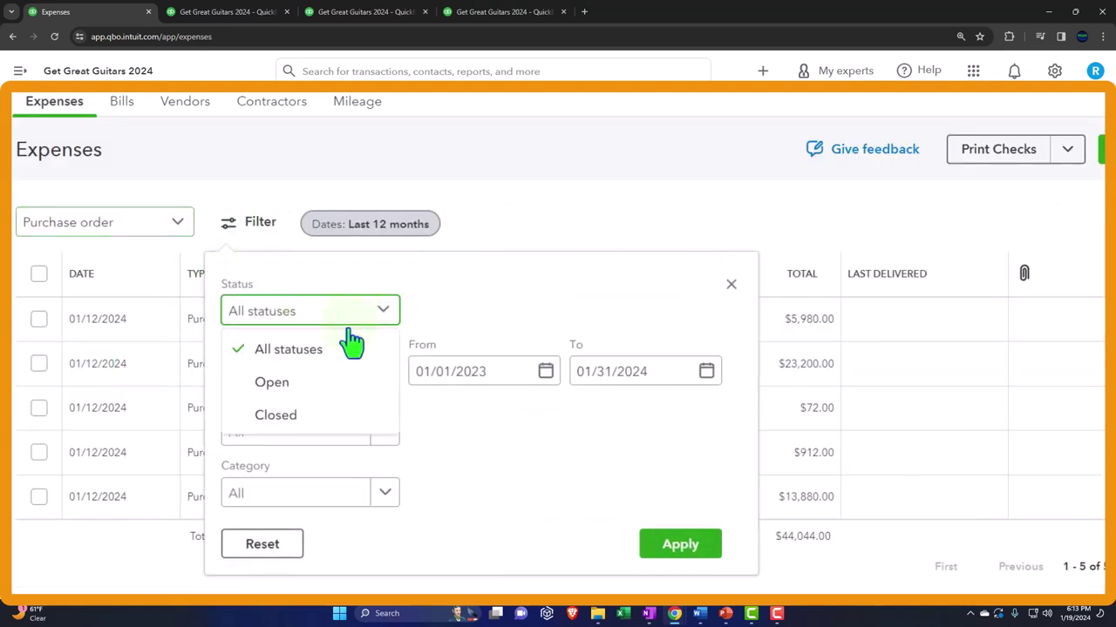
pyautogui.click(339, 384)
pyautogui.click(688, 555)
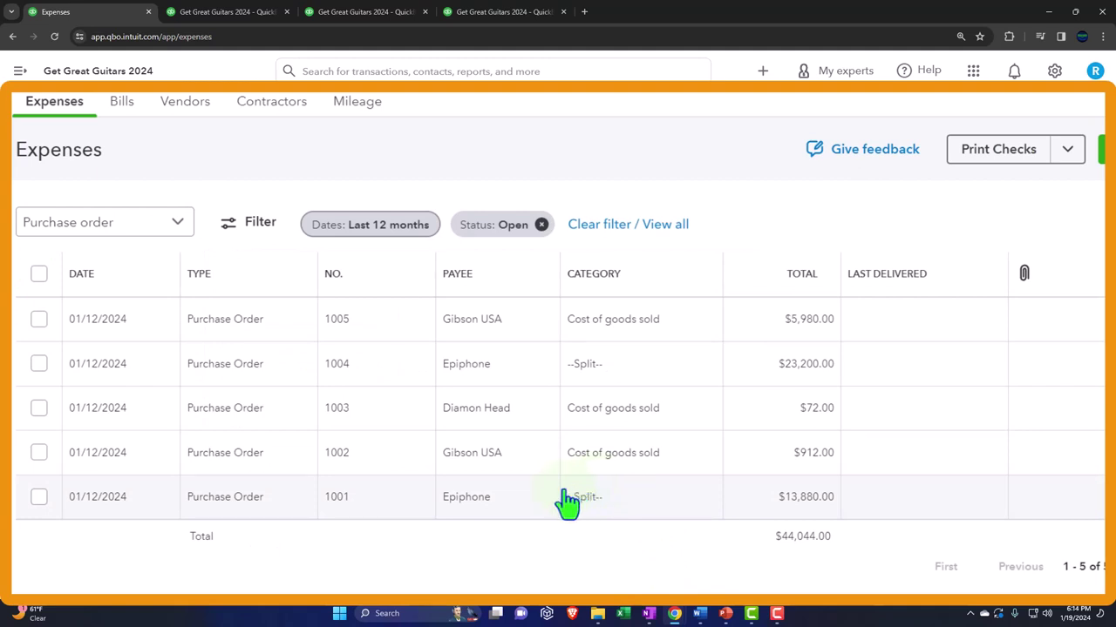
# Step: Show the vendors that have open purchase orders and dismiss the payroll notice
pyautogui.click(186, 102)
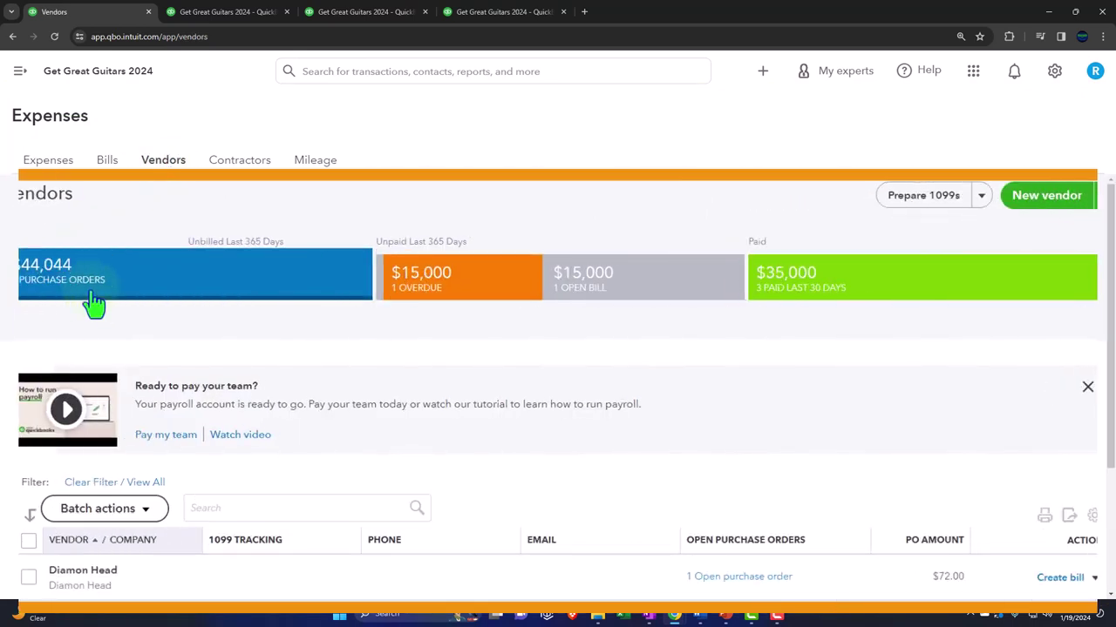
pyautogui.click(1087, 387)
pyautogui.scroll(-1, 139, 279)
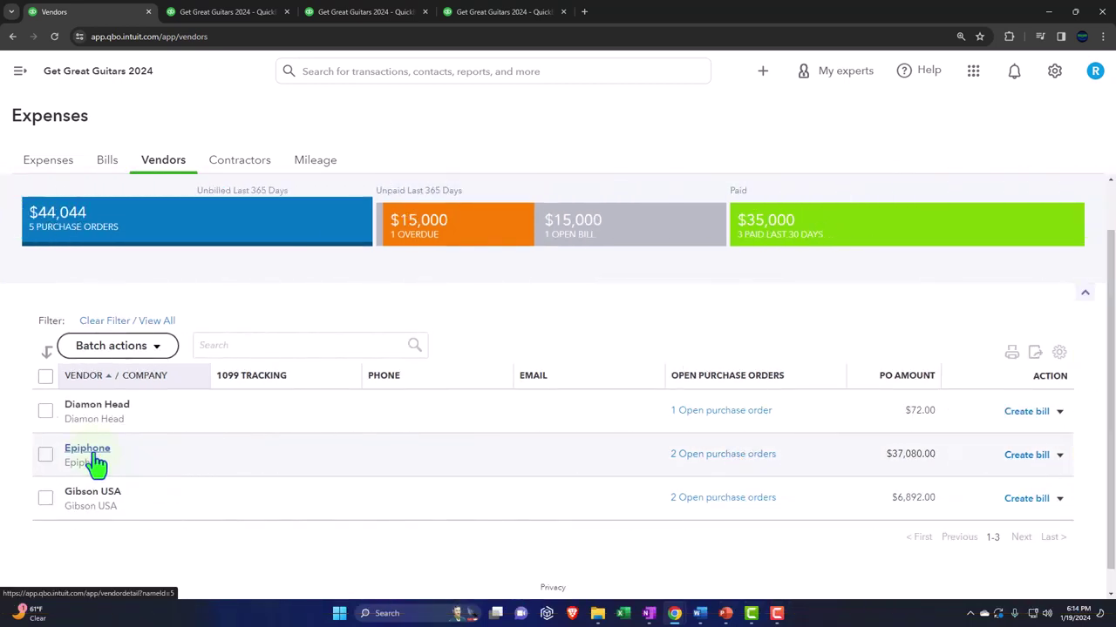
# Step: Open Epiphone's transaction list and look over the actions available for its $23,200.00 purchase order
pyautogui.click(84, 454)
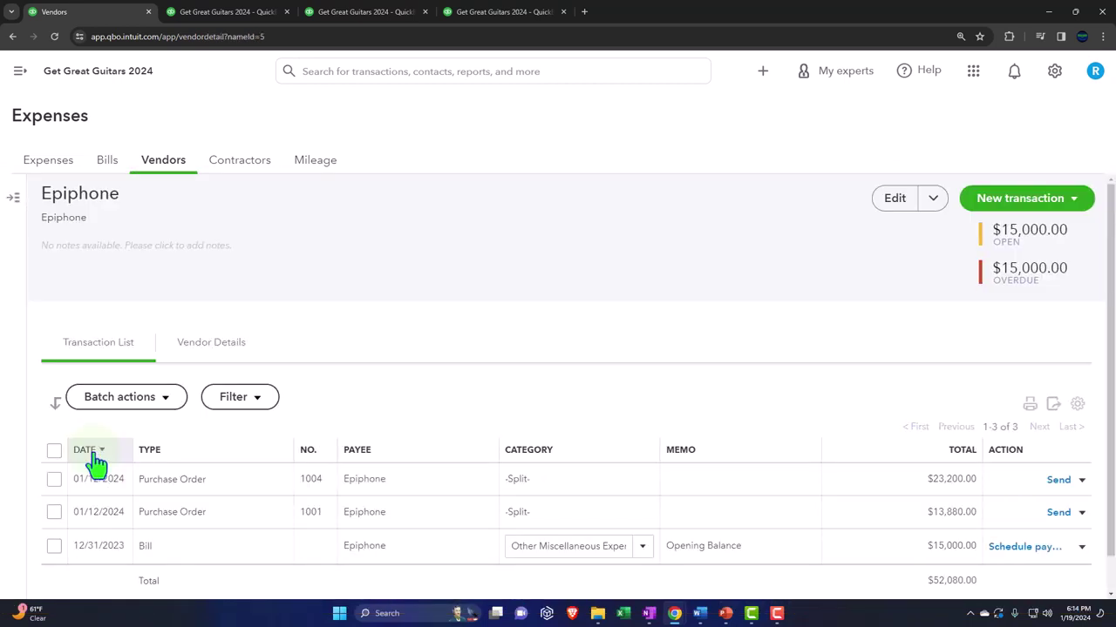
pyautogui.scroll(-1, 96, 466)
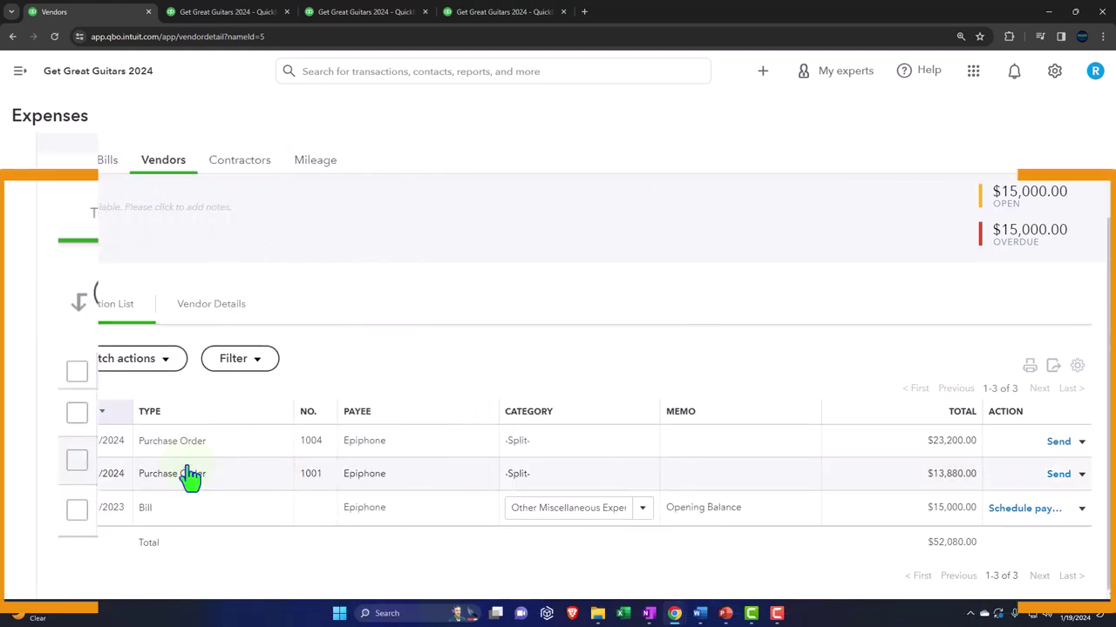
pyautogui.click(1083, 443)
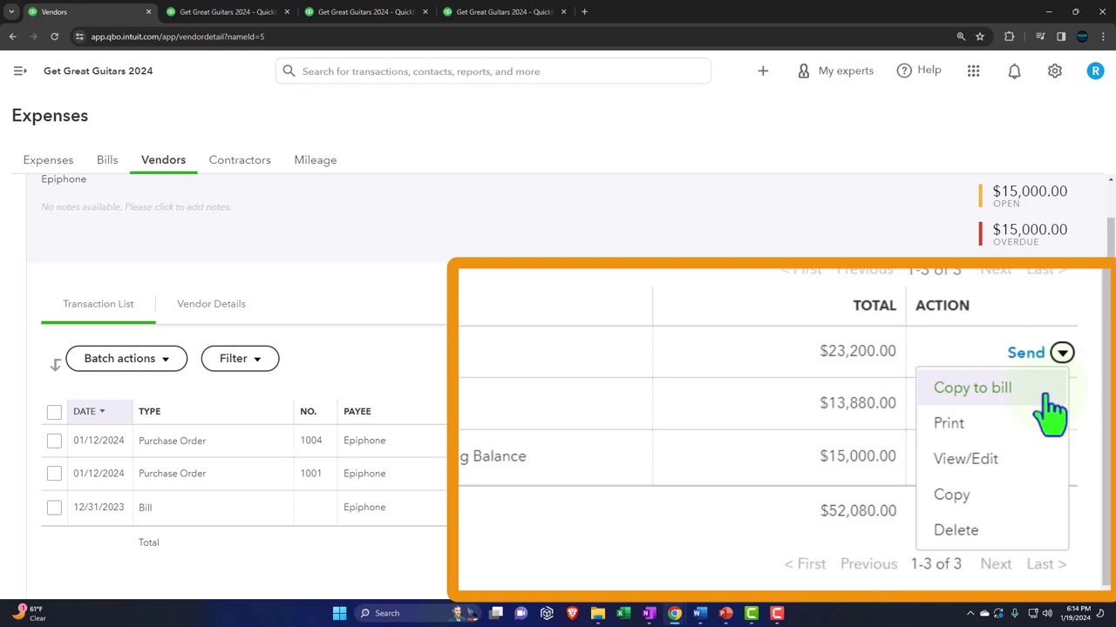
pyautogui.click(593, 577)
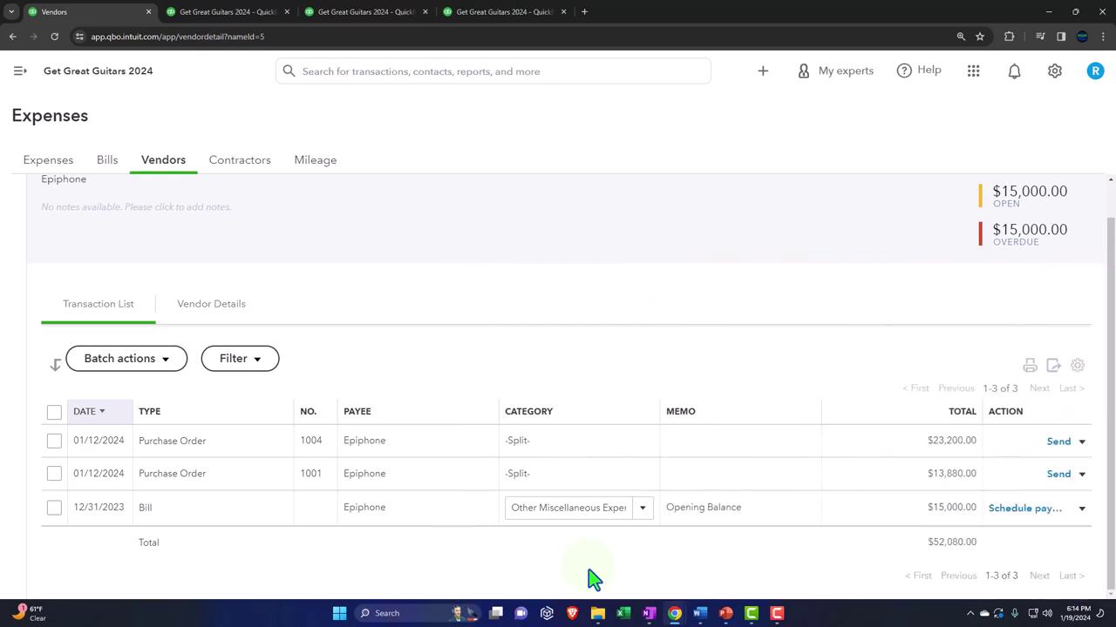
# Step: Create a new check with the vendor Epiphone as payee
pyautogui.click(762, 75)
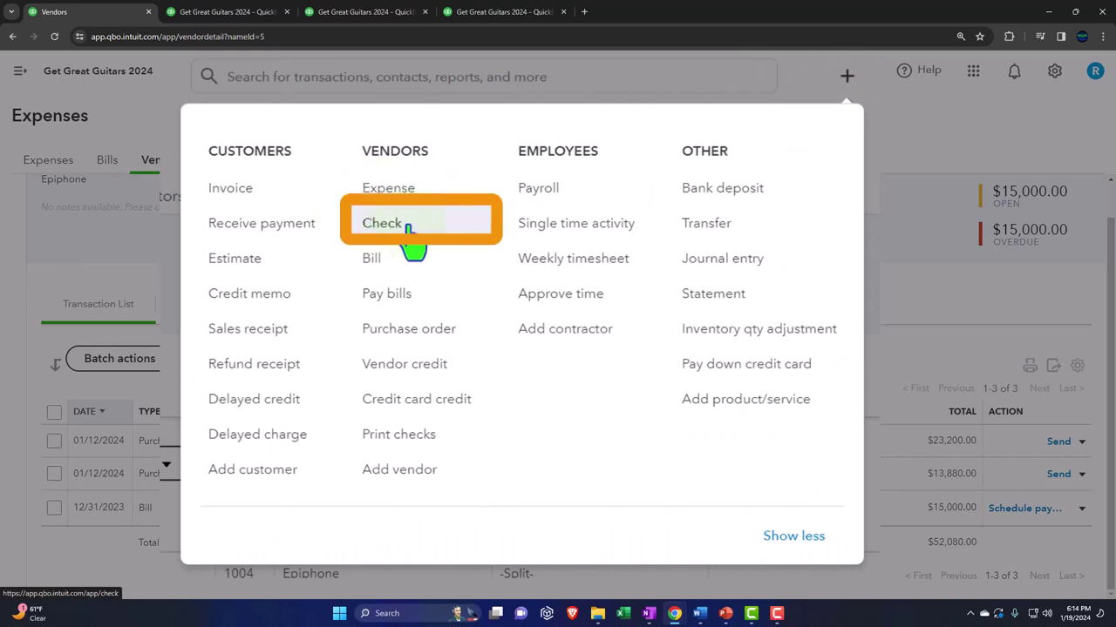
pyautogui.click(407, 225)
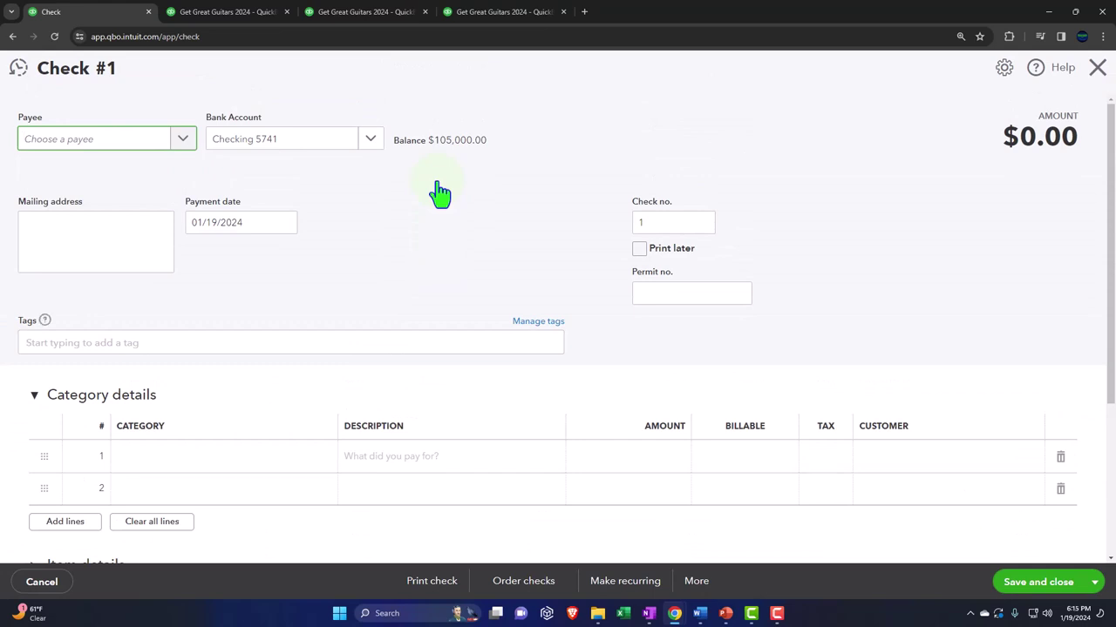
pyautogui.write('ep')
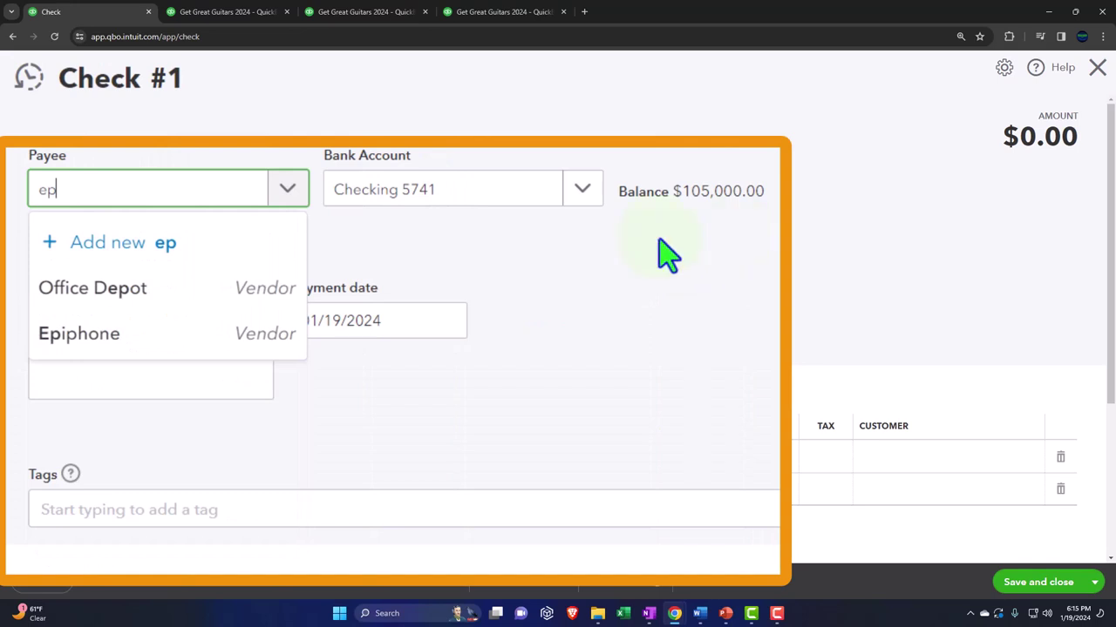
pyautogui.click(183, 336)
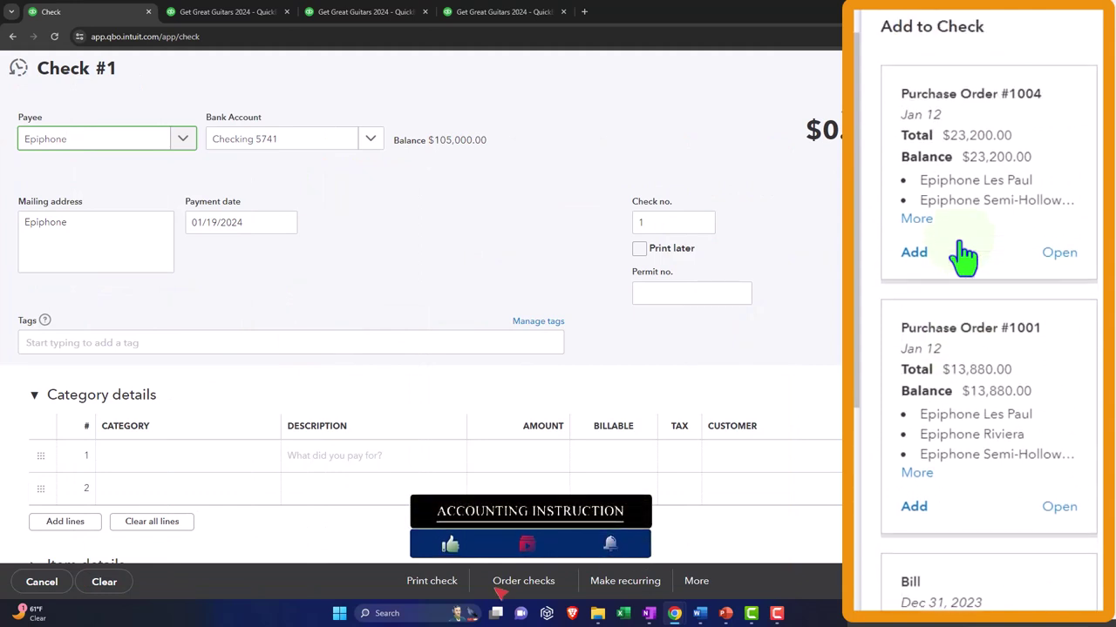
# Step: Review Epiphone's suggested transactions and add both purchase orders, $23,200.00 and $13,880.00, to the check
pyautogui.scroll(-1, 963, 253)
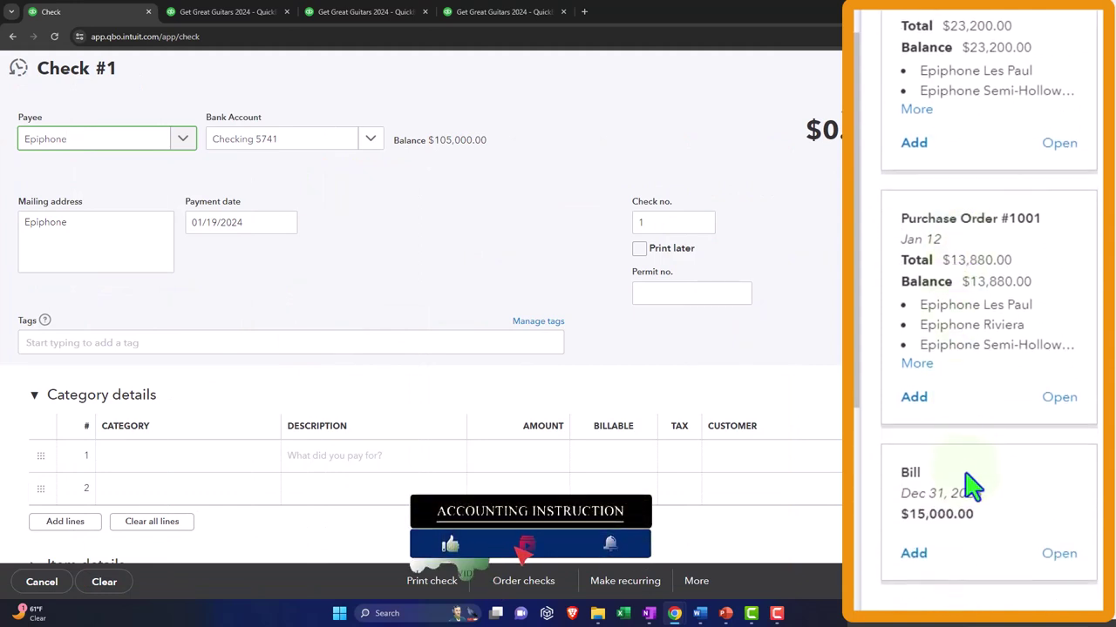
pyautogui.scroll(1, 966, 496)
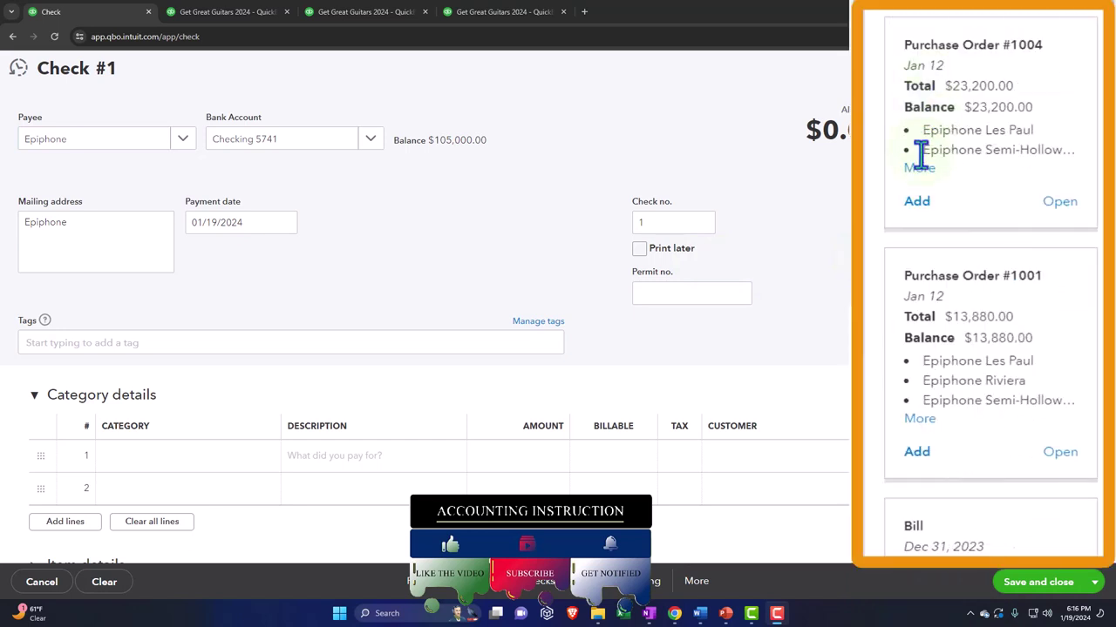
pyautogui.click(916, 202)
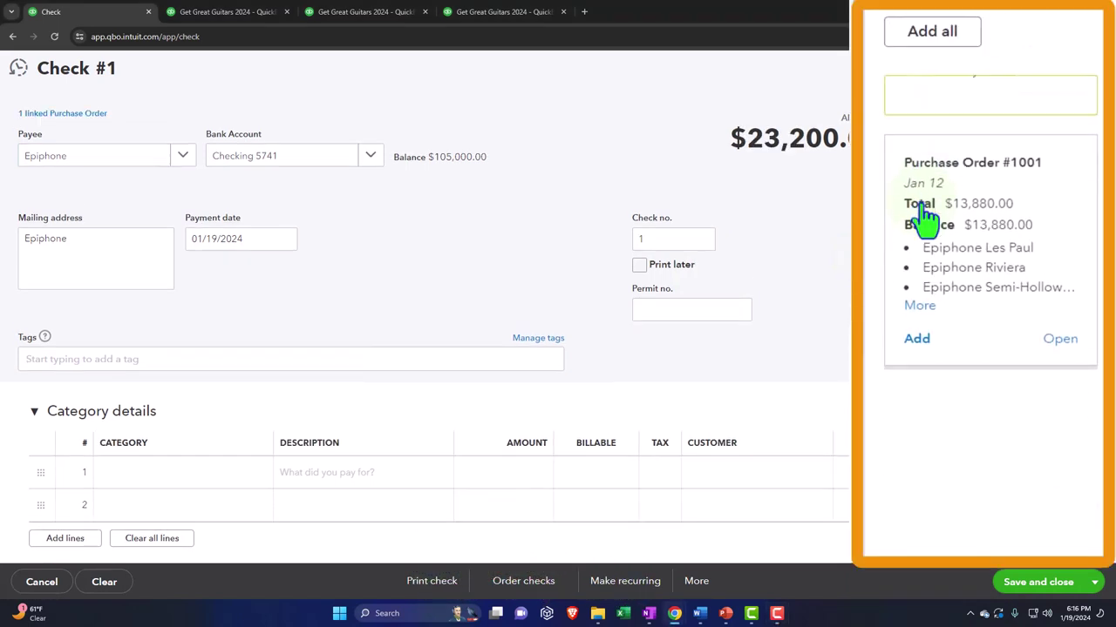
pyautogui.click(916, 339)
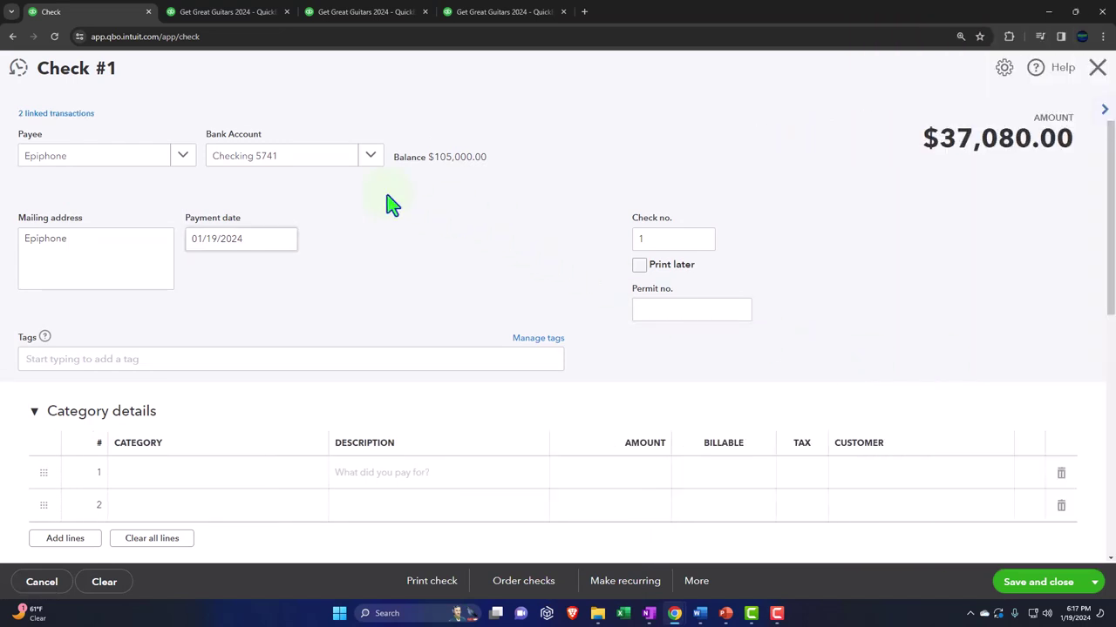
# Step: Set the check's payment date to 01/14/2024
pyautogui.click(110, 170)
pyautogui.press('Tab')
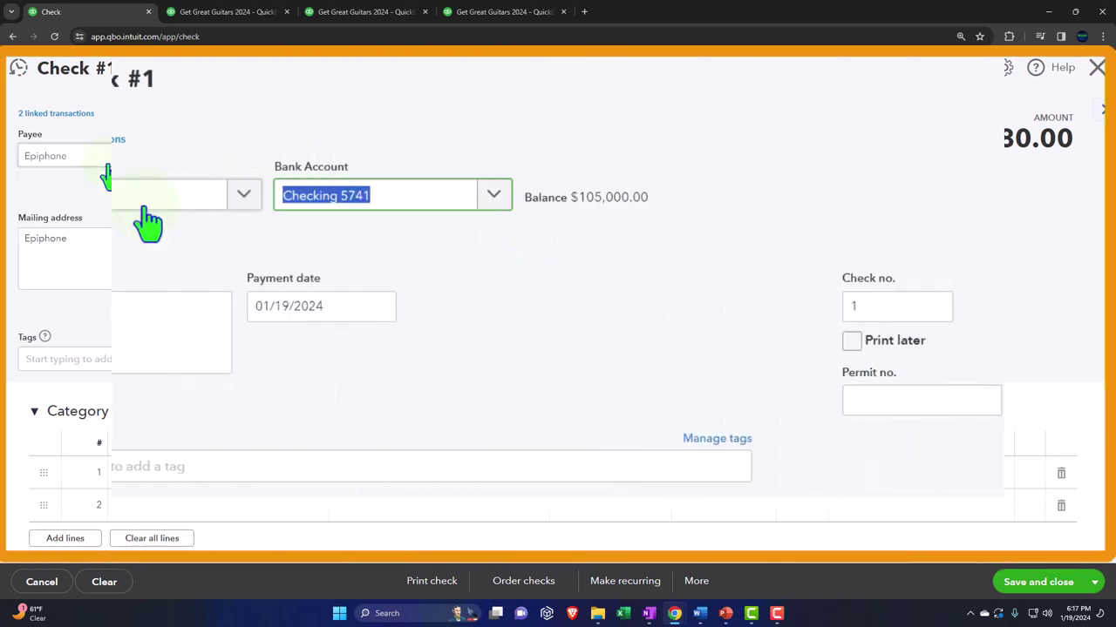
pyautogui.press('Tab')
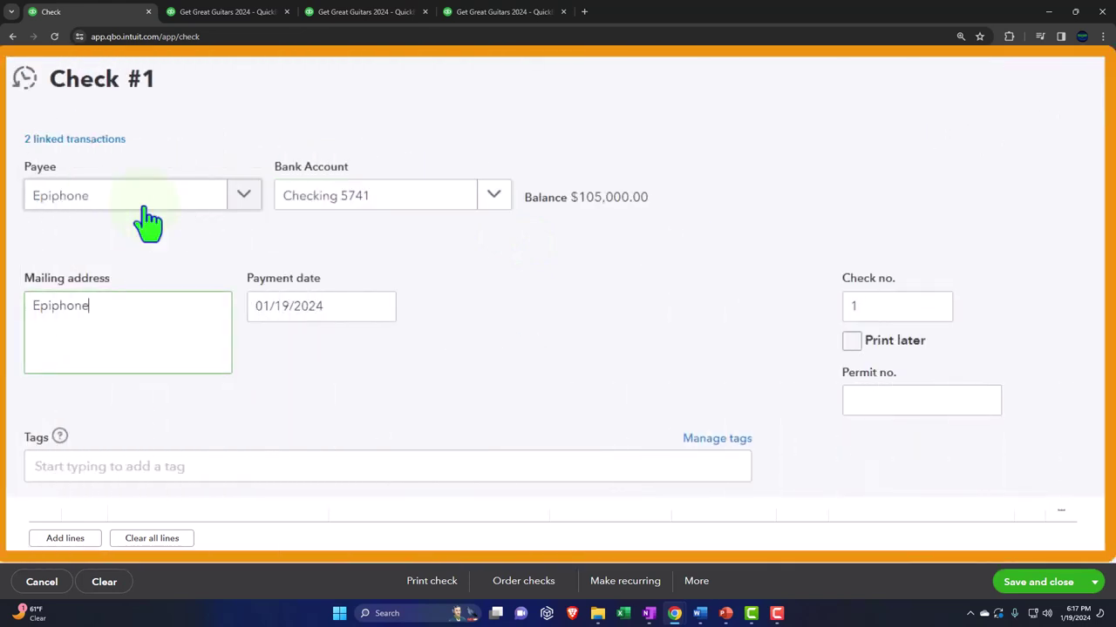
pyautogui.press('Tab')
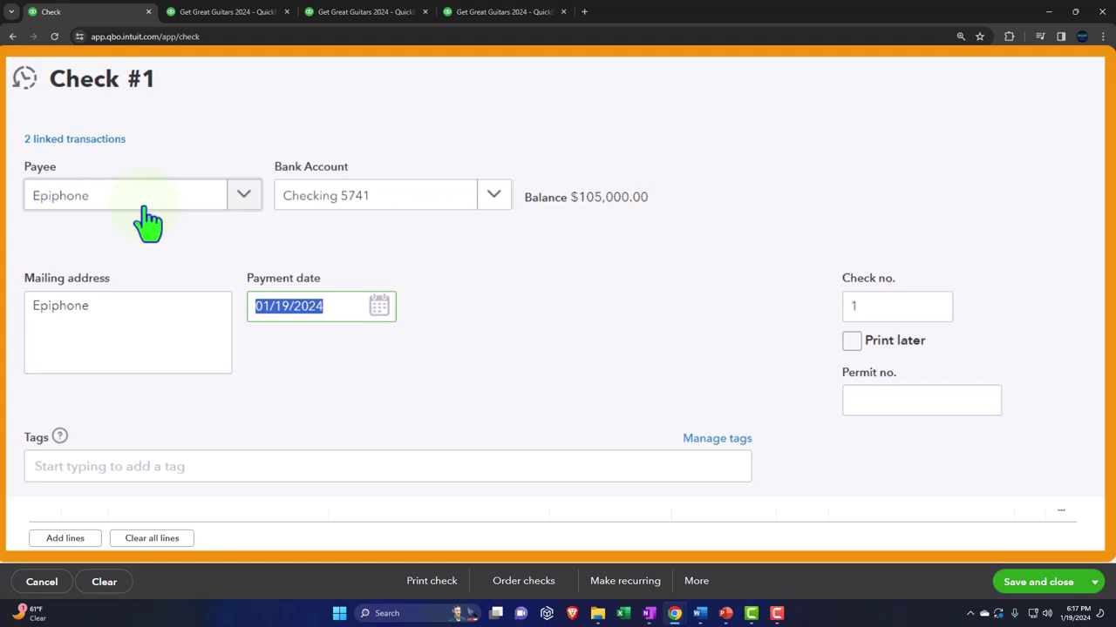
pyautogui.press('-')
pyautogui.press('-')
pyautogui.press('-')
pyautogui.press('-')
pyautogui.press('-')
pyautogui.press('Tab')
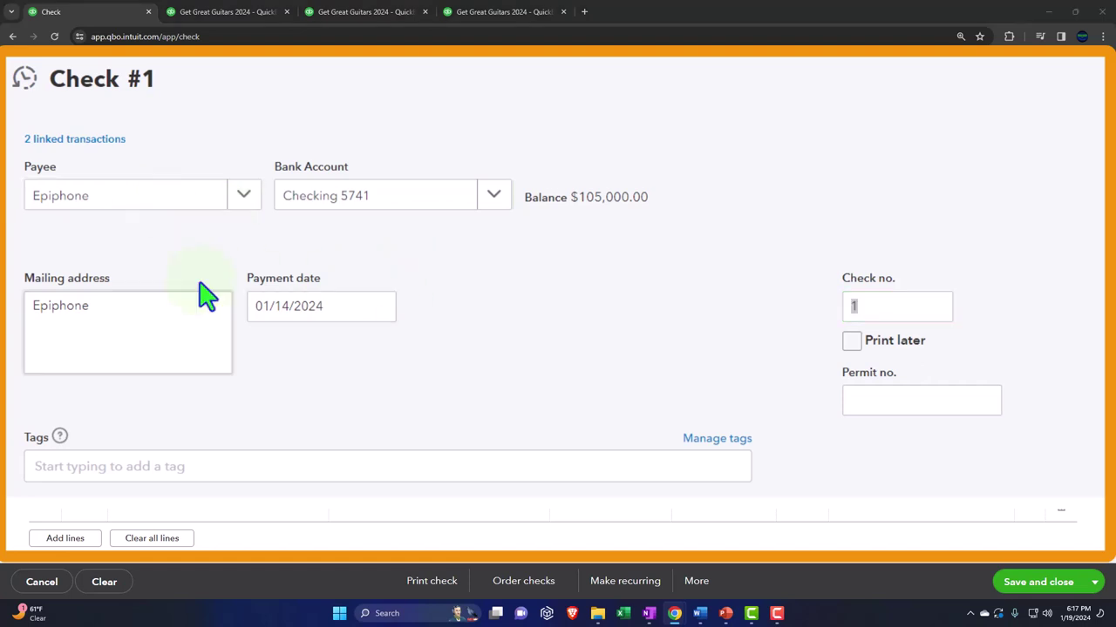
# Step: Set the check number to 1004, and turn the Print later option on and back off
pyautogui.click(874, 303)
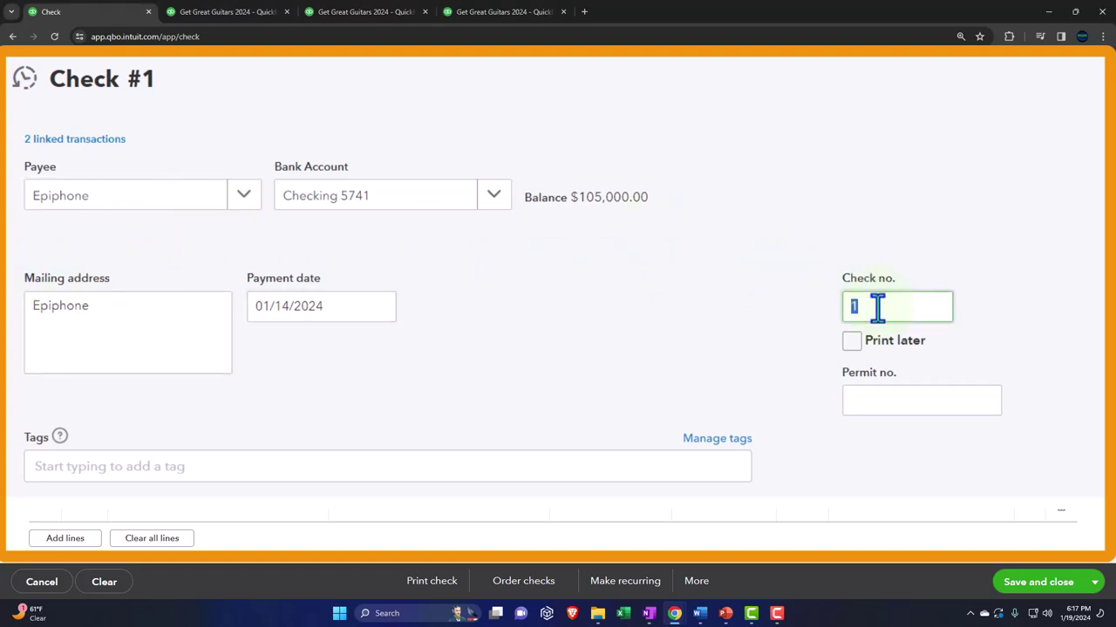
pyautogui.write('1004')
pyautogui.click(728, 373)
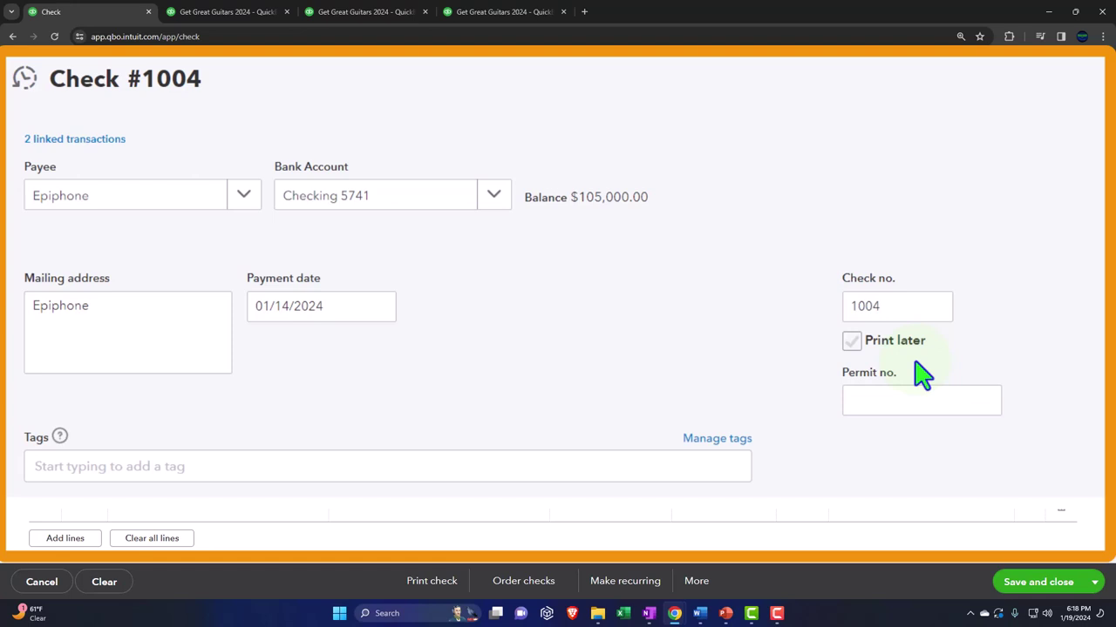
pyautogui.click(853, 340)
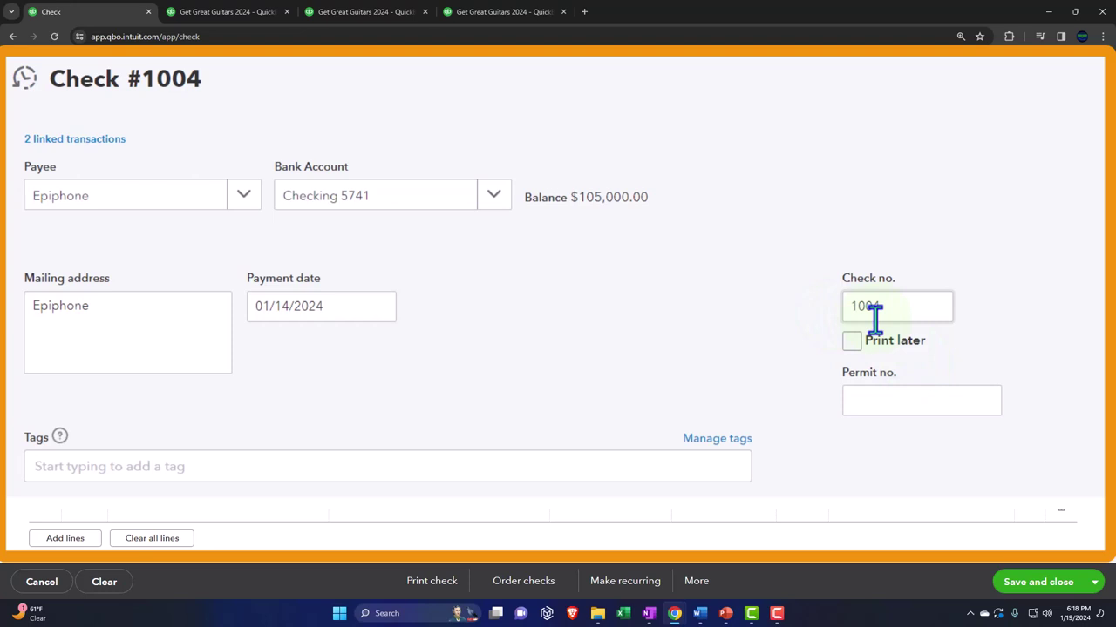
pyautogui.click(892, 311)
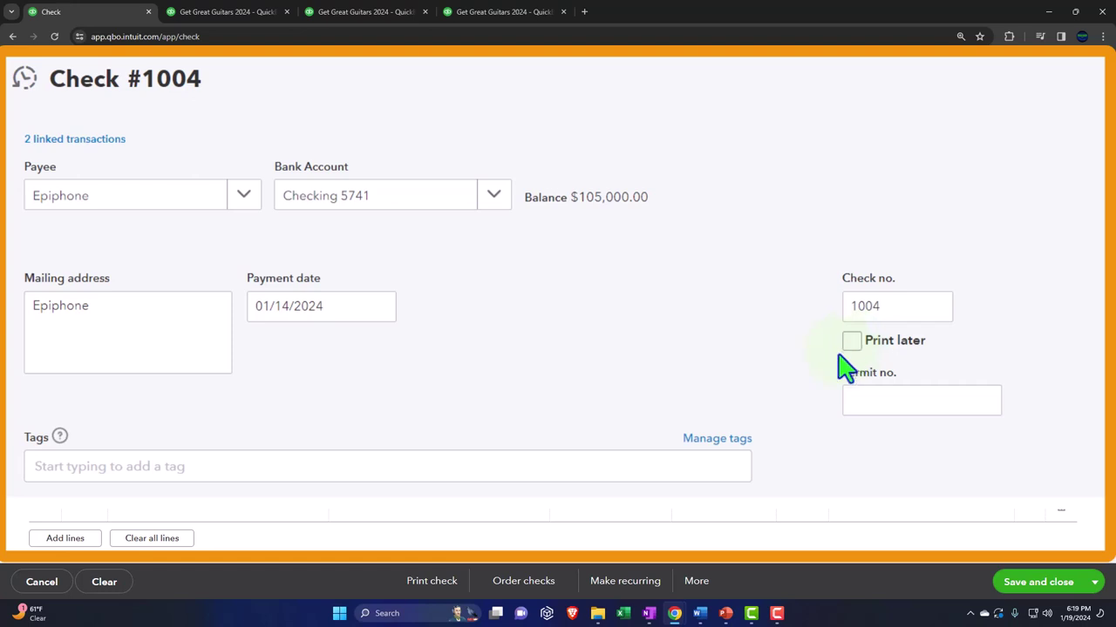
pyautogui.click(842, 402)
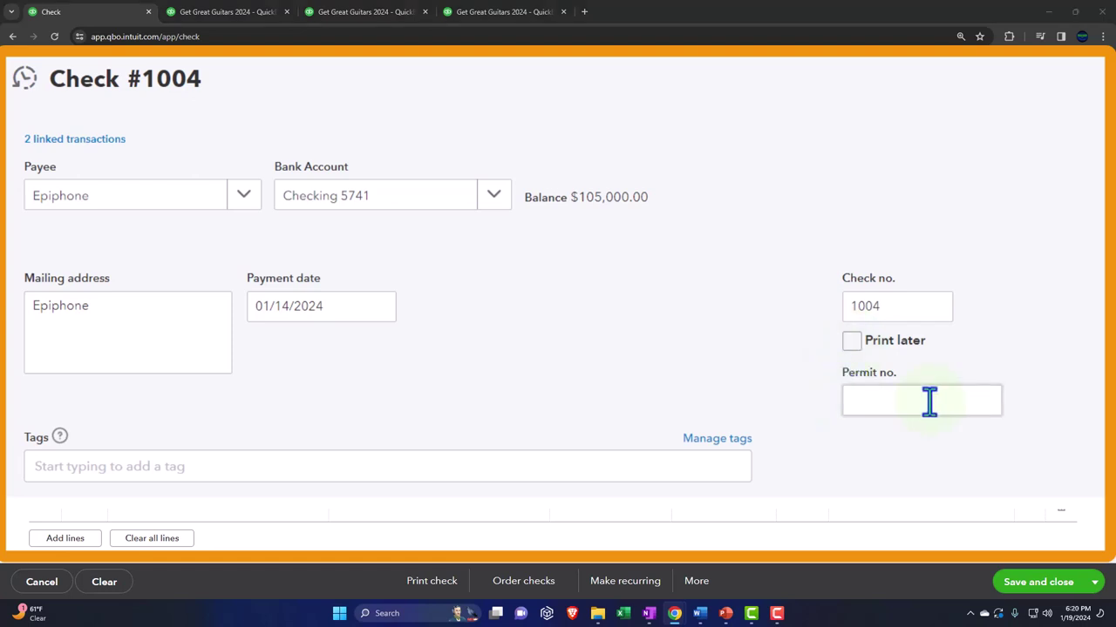
# Step: Collapse the check's category details and review the item lines brought in from the purchase orders
pyautogui.scroll(-1, 542, 297)
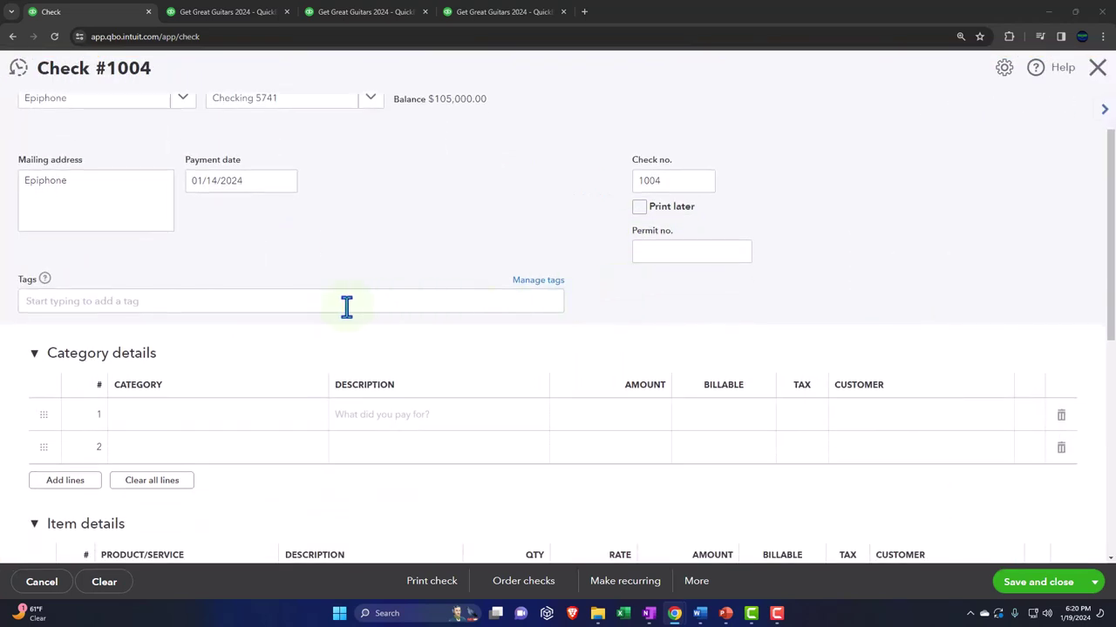
pyautogui.scroll(-1, 343, 306)
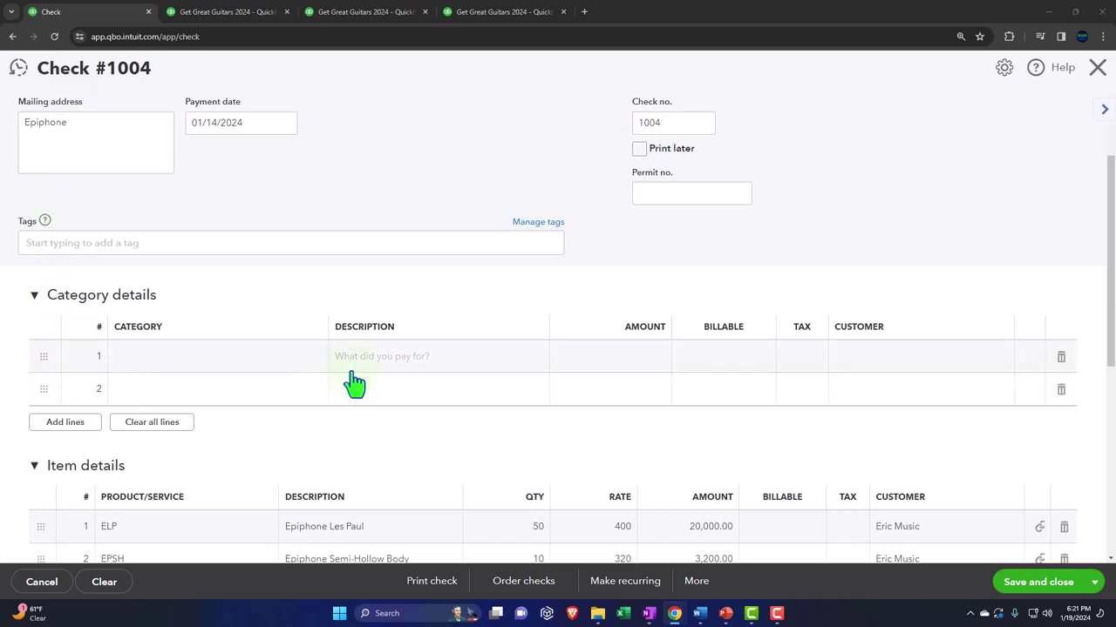
pyautogui.click(34, 296)
pyautogui.scroll(-1, 35, 305)
pyautogui.scroll(-1, 37, 316)
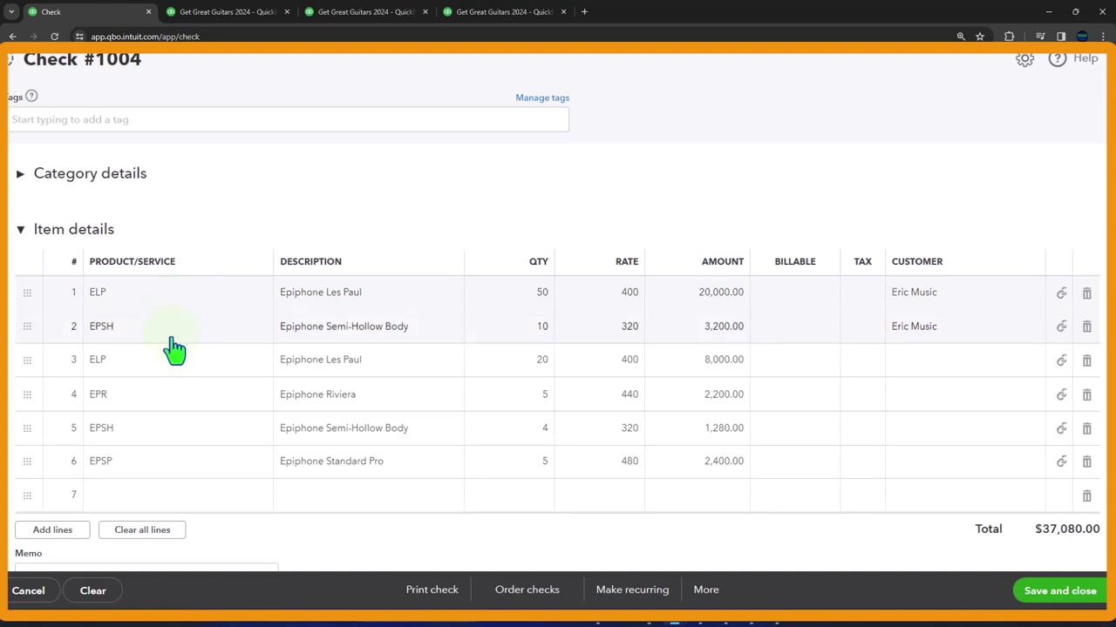
# Step: Duplicate the check's browser tab, place the copy first, and open the products and services list in it
pyautogui.rightClick(117, 13)
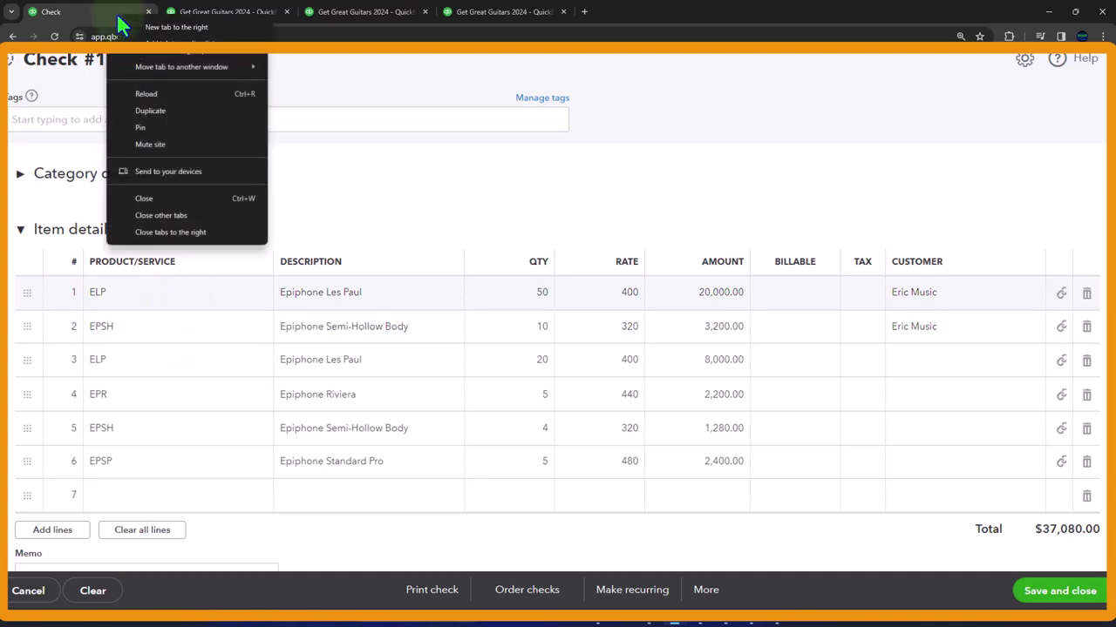
pyautogui.click(140, 106)
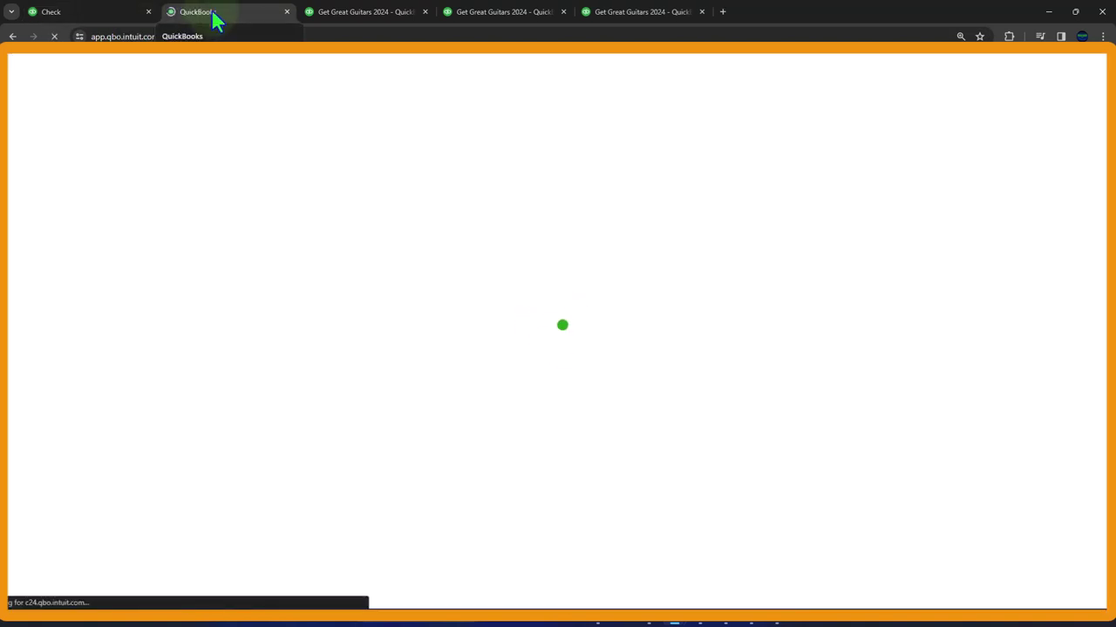
pyautogui.moveTo(211, 9); pyautogui.dragTo(96, 11)
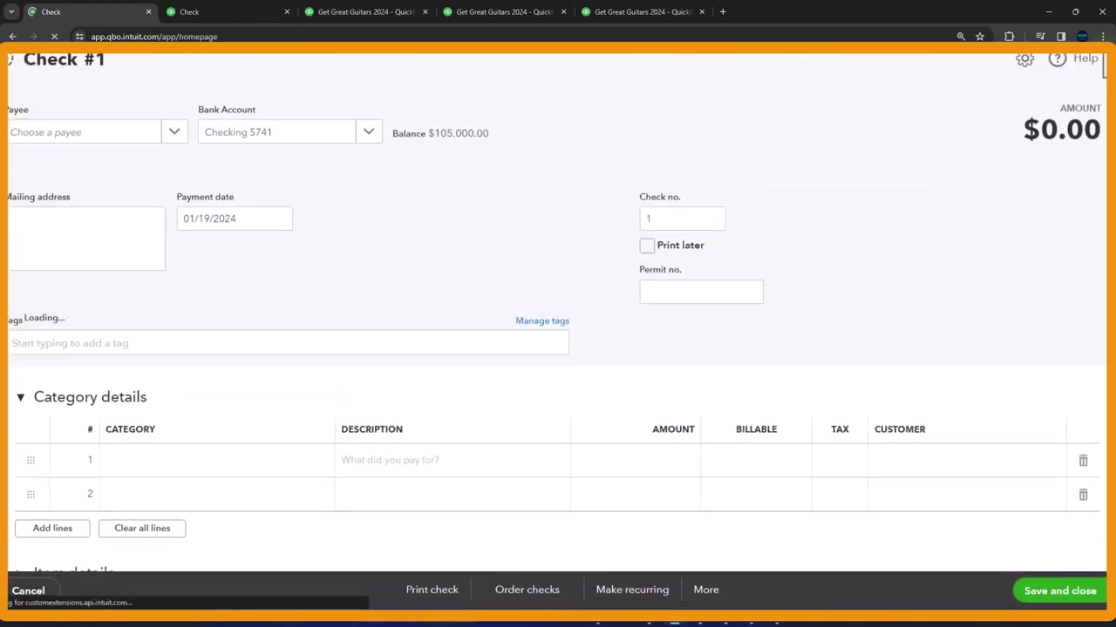
pyautogui.moveTo(42, 310)
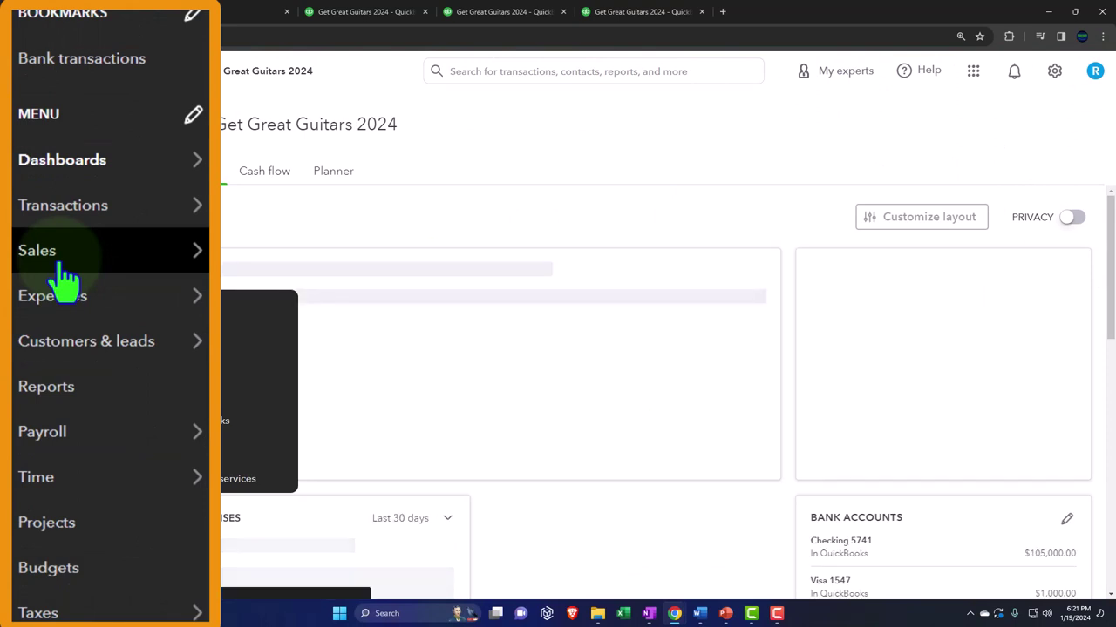
pyautogui.click(63, 270)
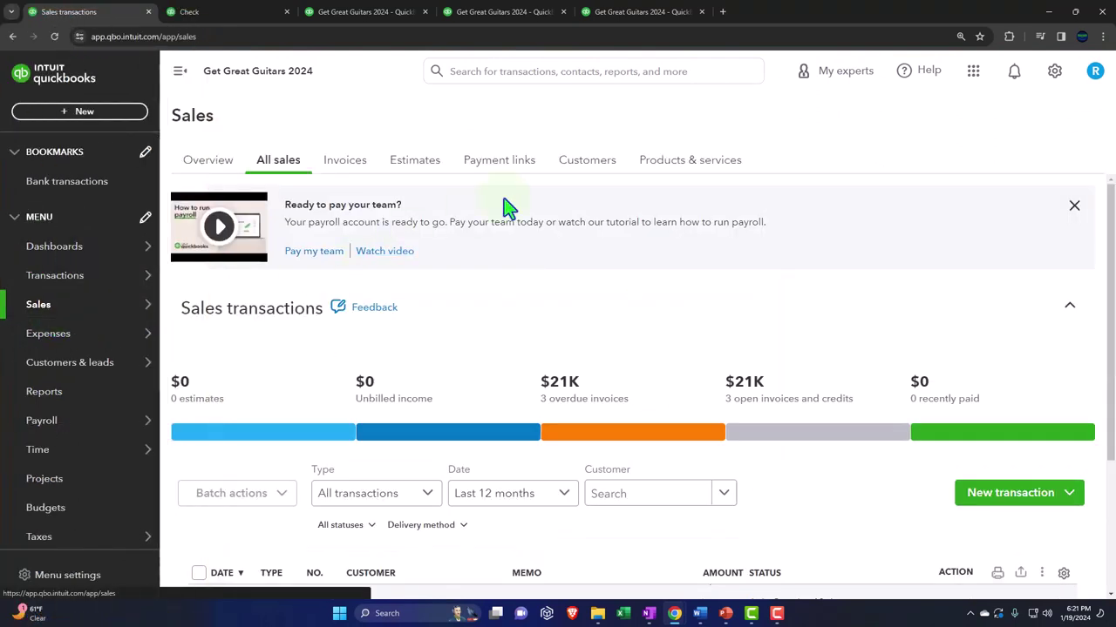
pyautogui.click(688, 164)
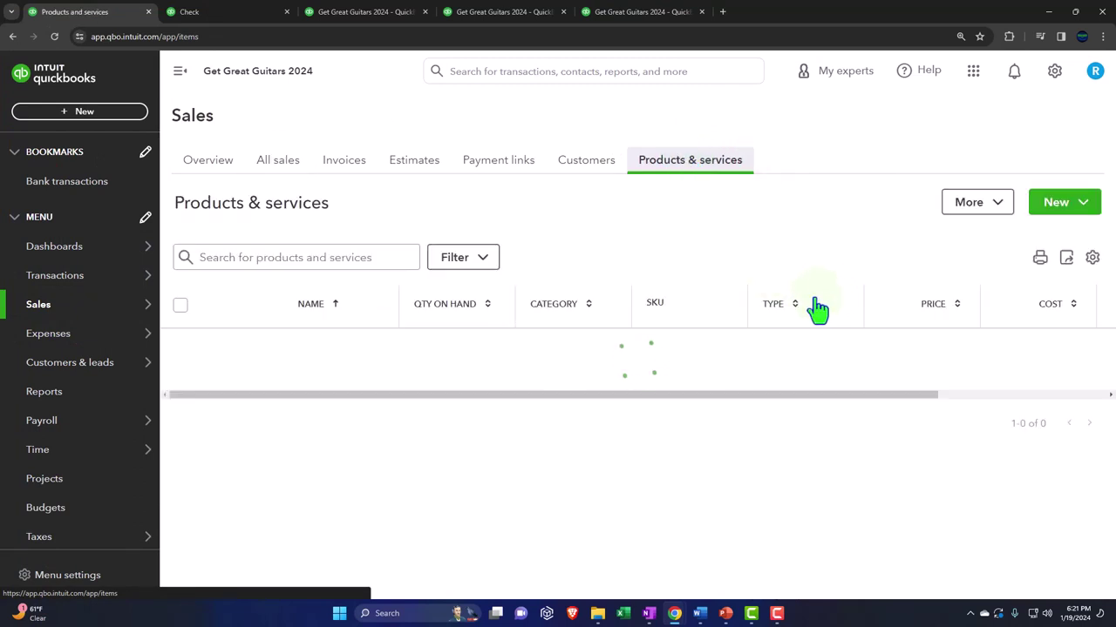
# Step: Collapse the navigation sidebar and review the prices and costs of the listed inventory items
pyautogui.scroll(-2, 792, 442)
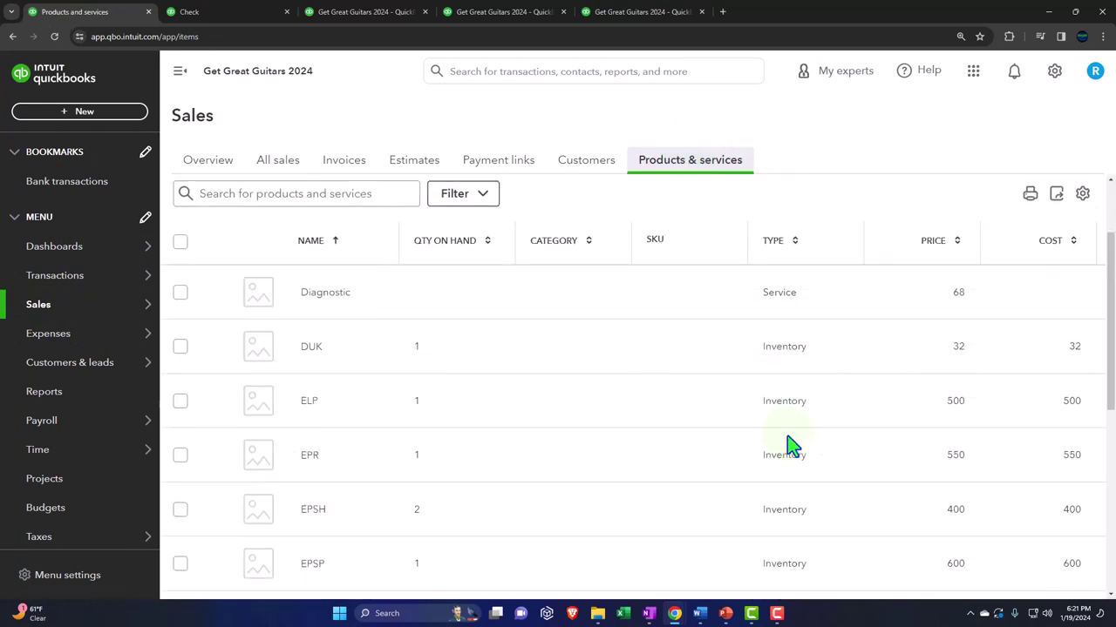
pyautogui.click(180, 71)
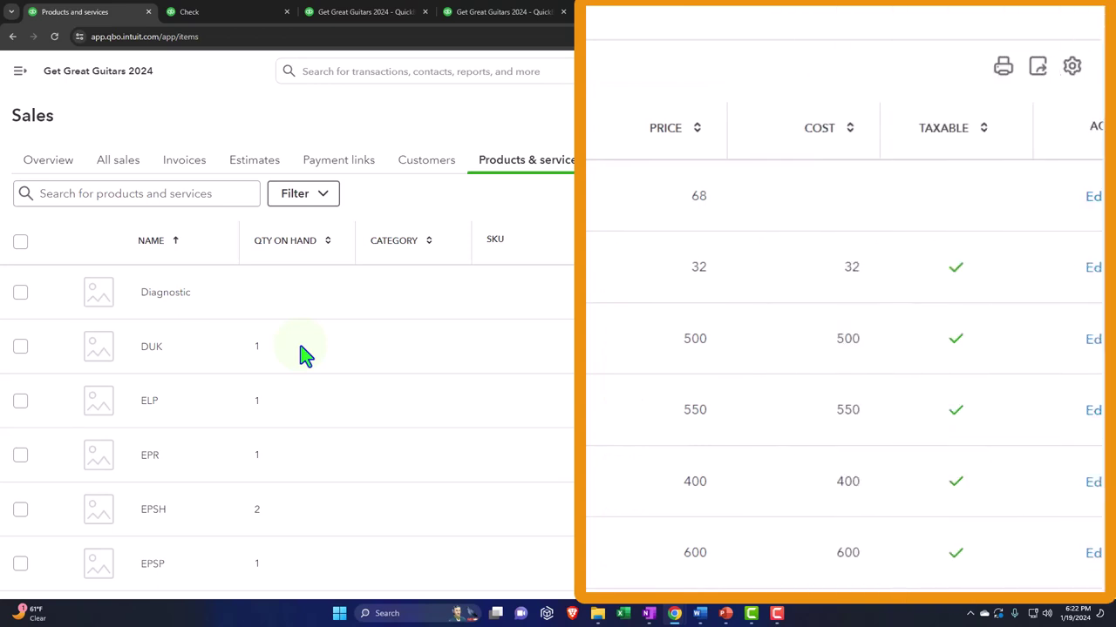
pyautogui.scroll(-1, 300, 347)
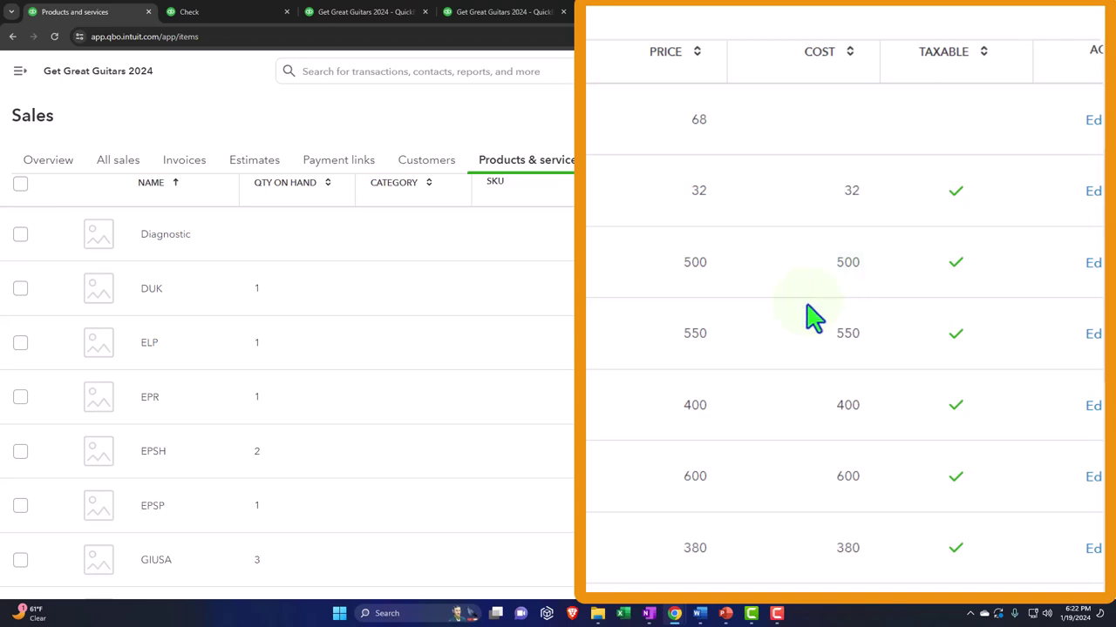
pyautogui.scroll(1, 810, 318)
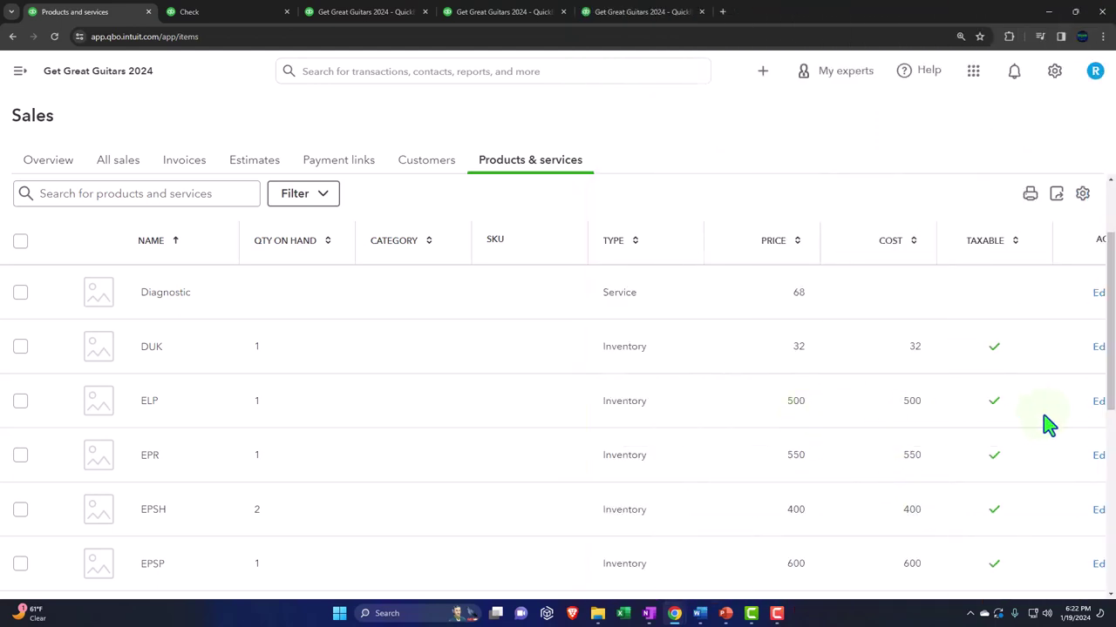
# Step: Open the ELP item's details, review its sales price and purchase cost, and close it without changes
pyautogui.click(1099, 404)
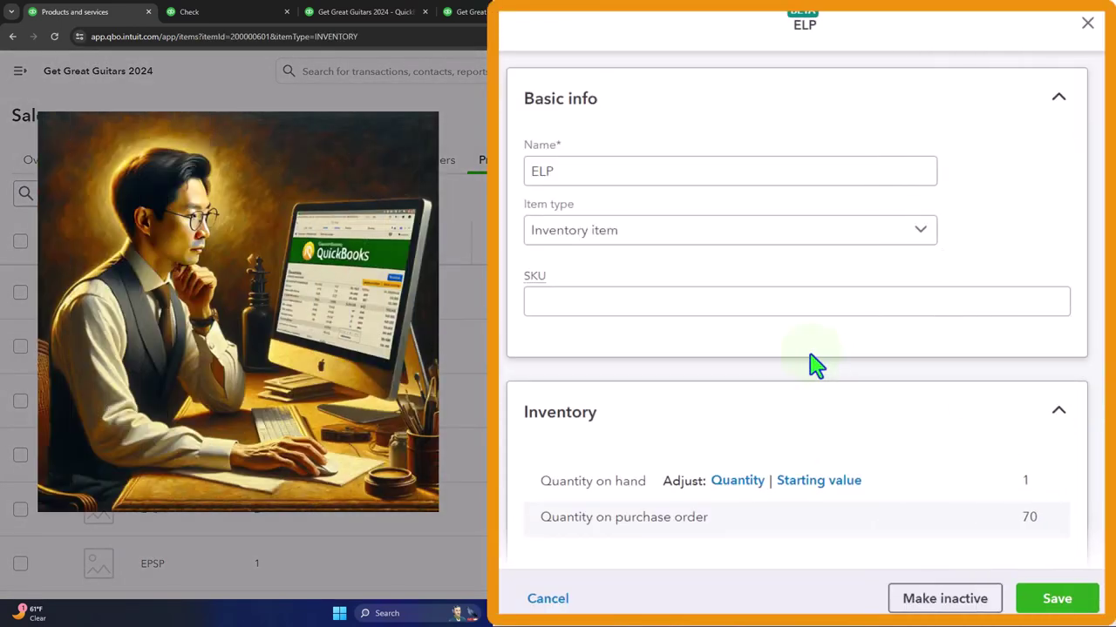
pyautogui.scroll(-3, 809, 366)
pyautogui.scroll(-3, 810, 366)
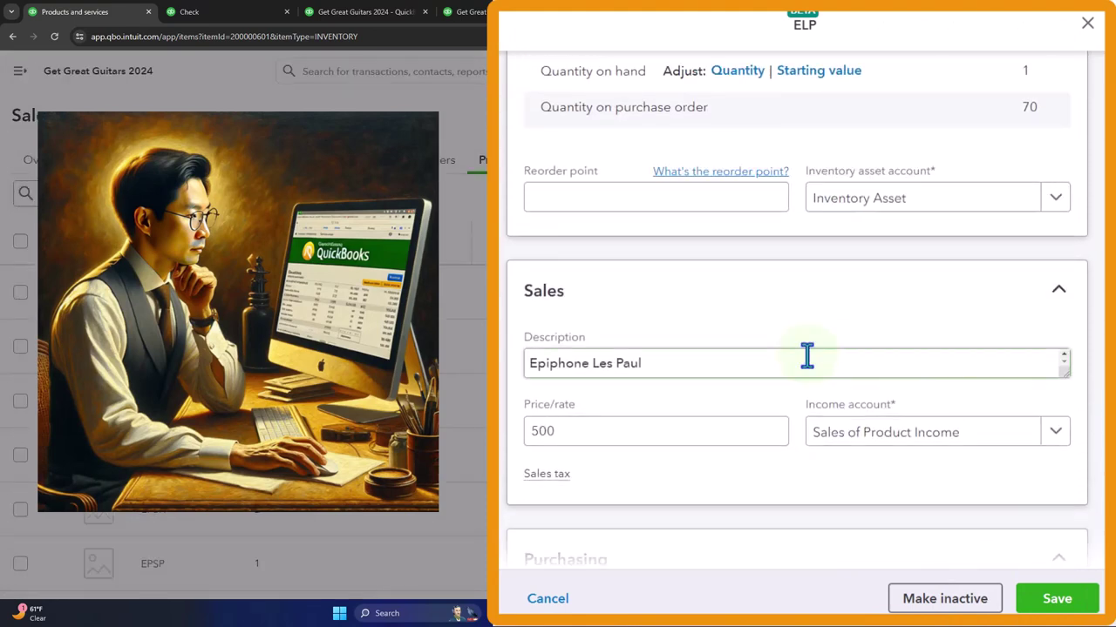
pyautogui.scroll(-4, 586, 441)
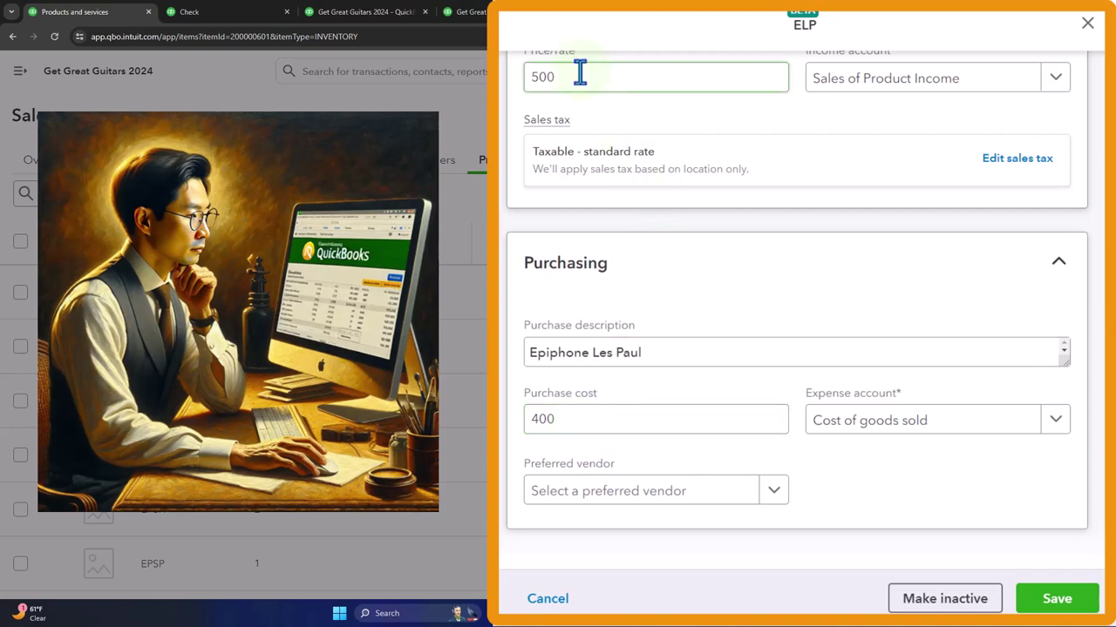
pyautogui.click(1087, 23)
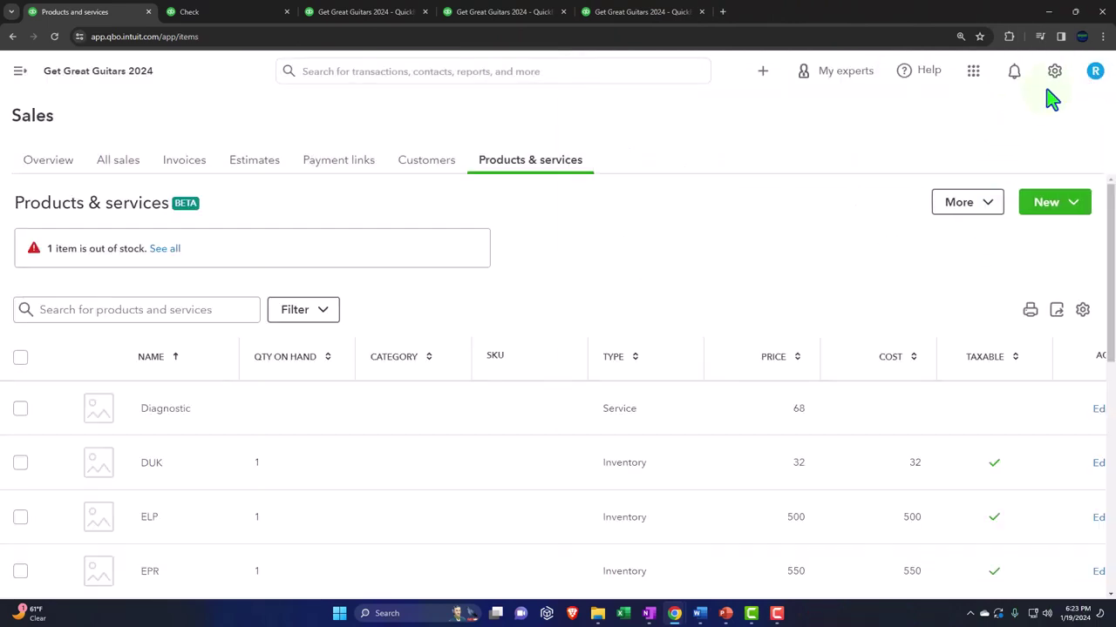
# Step: Review the bills and expenses options for billable items in the company's expense settings, and close the settings
pyautogui.click(1054, 73)
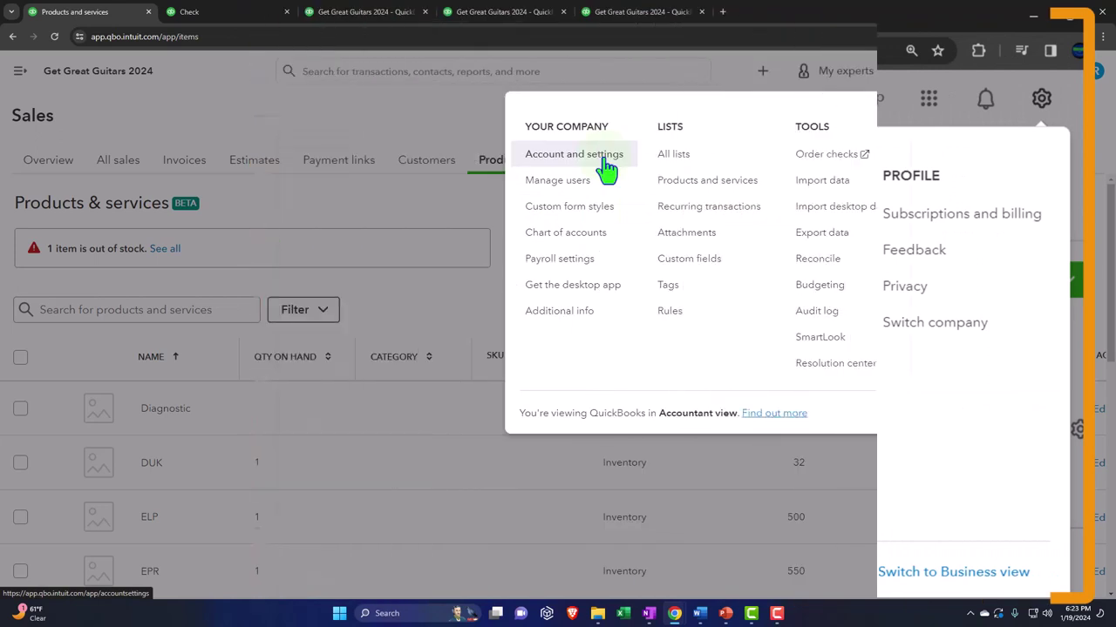
pyautogui.click(600, 167)
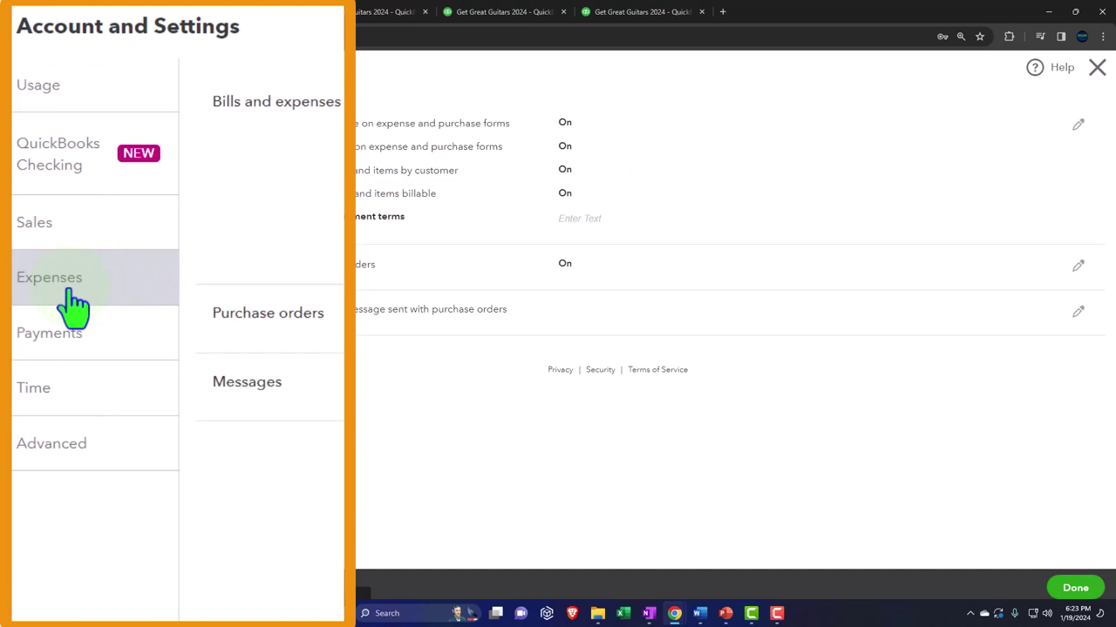
pyautogui.click(52, 345)
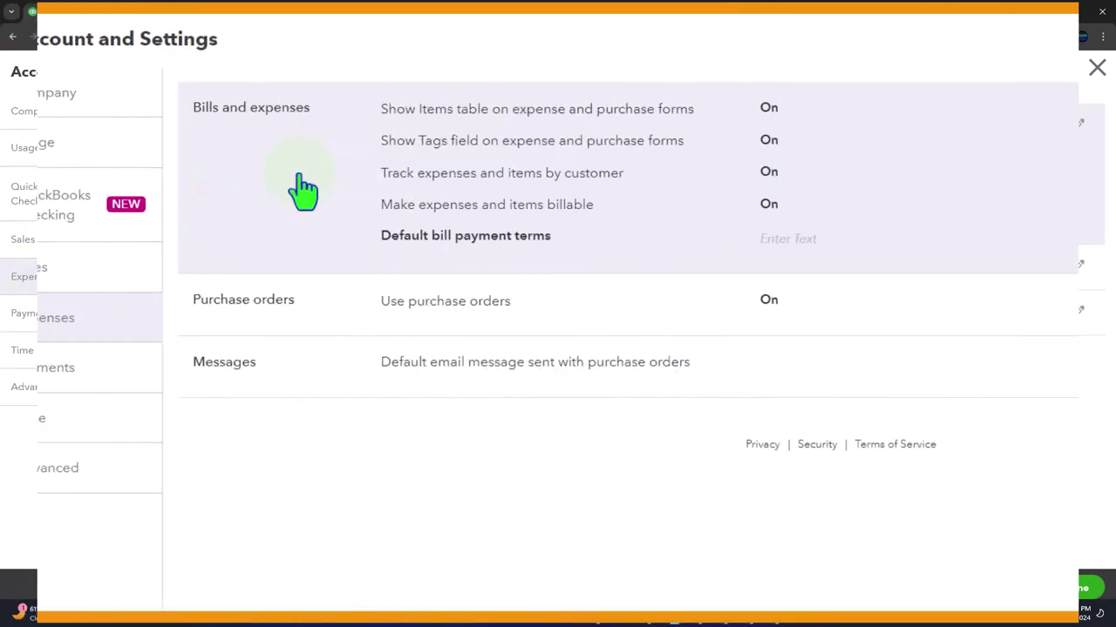
pyautogui.click(222, 184)
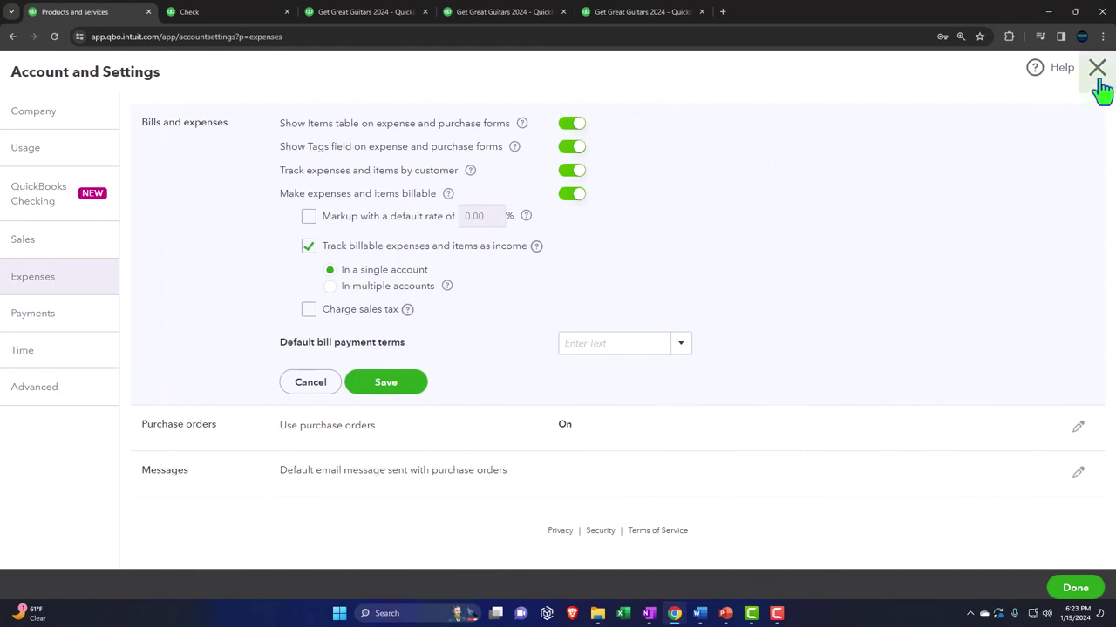
pyautogui.click(1096, 69)
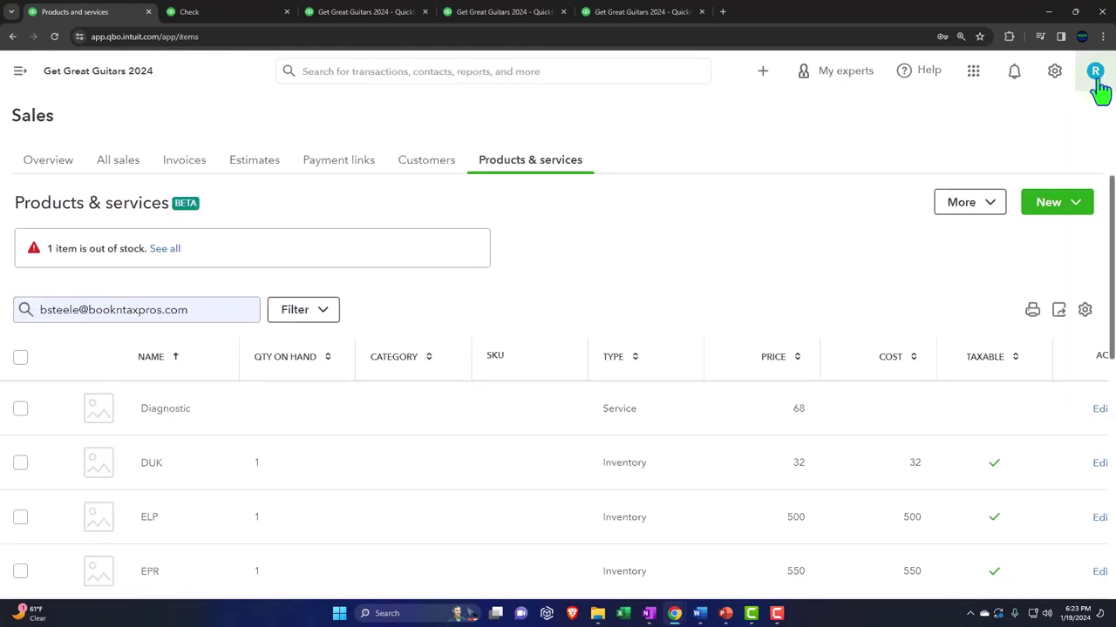
# Step: Return to check #1004 and mark item lines 1 and 2, assigned to a customer, as billable and taxable
pyautogui.click(242, 22)
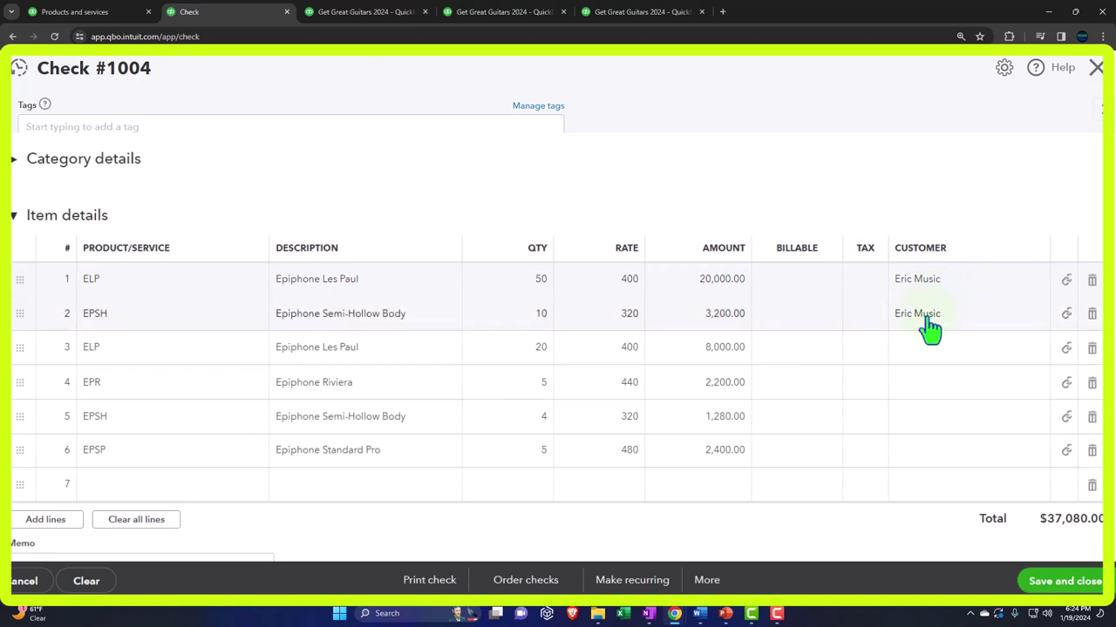
pyautogui.click(800, 281)
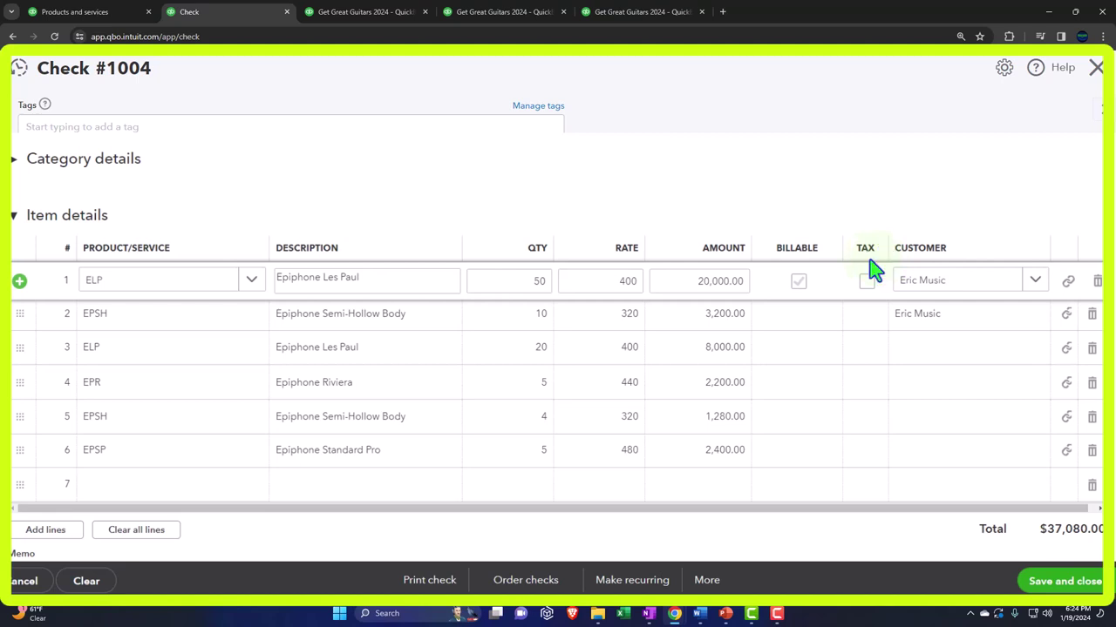
pyautogui.click(800, 288)
pyautogui.click(866, 284)
pyautogui.click(802, 323)
pyautogui.click(798, 324)
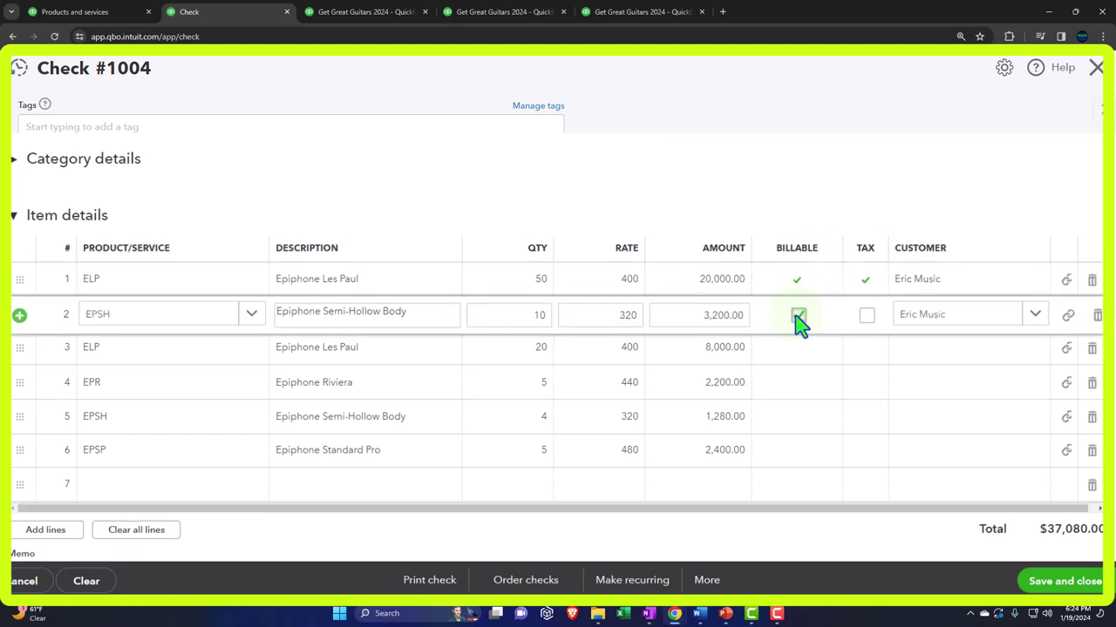
pyautogui.click(863, 321)
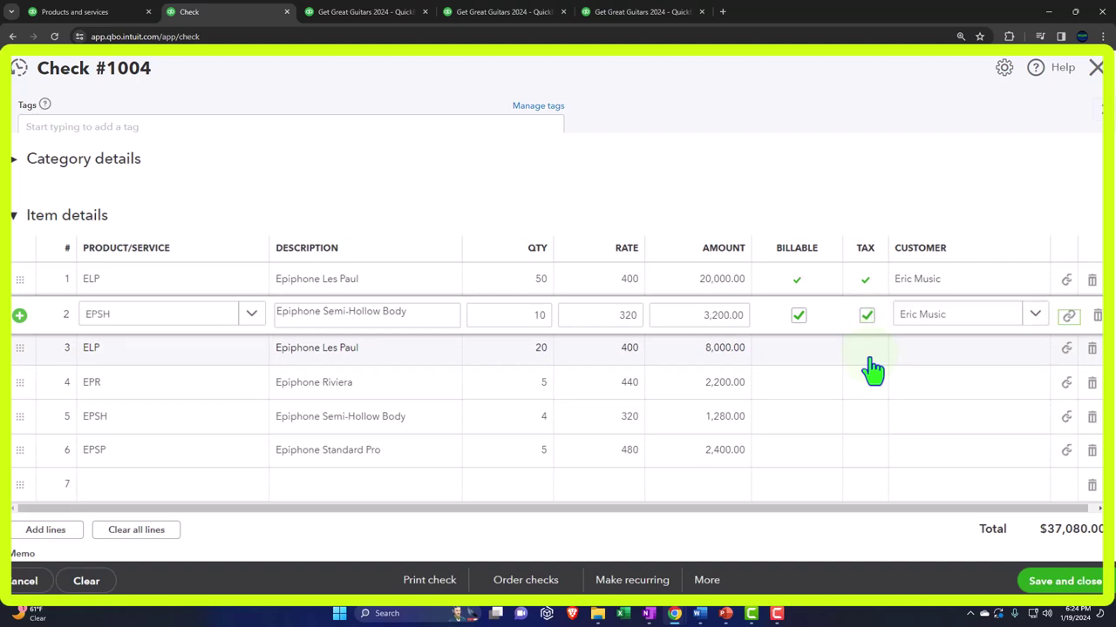
pyautogui.click(870, 359)
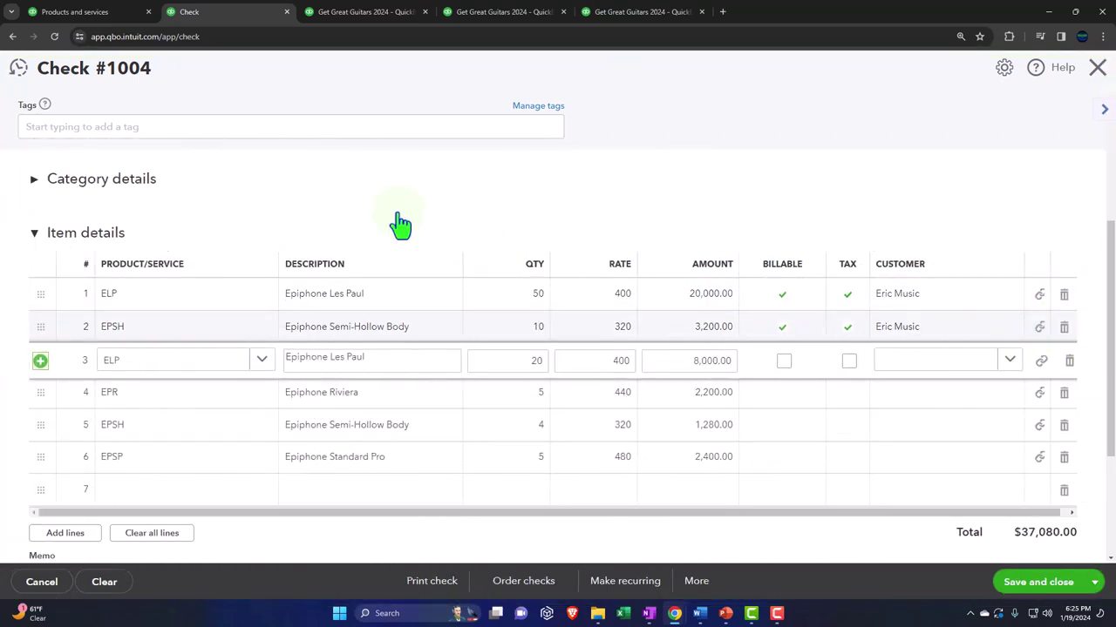
# Step: Expand the check's category details and compare their billable, tax and customer columns with the item details
pyautogui.click(36, 186)
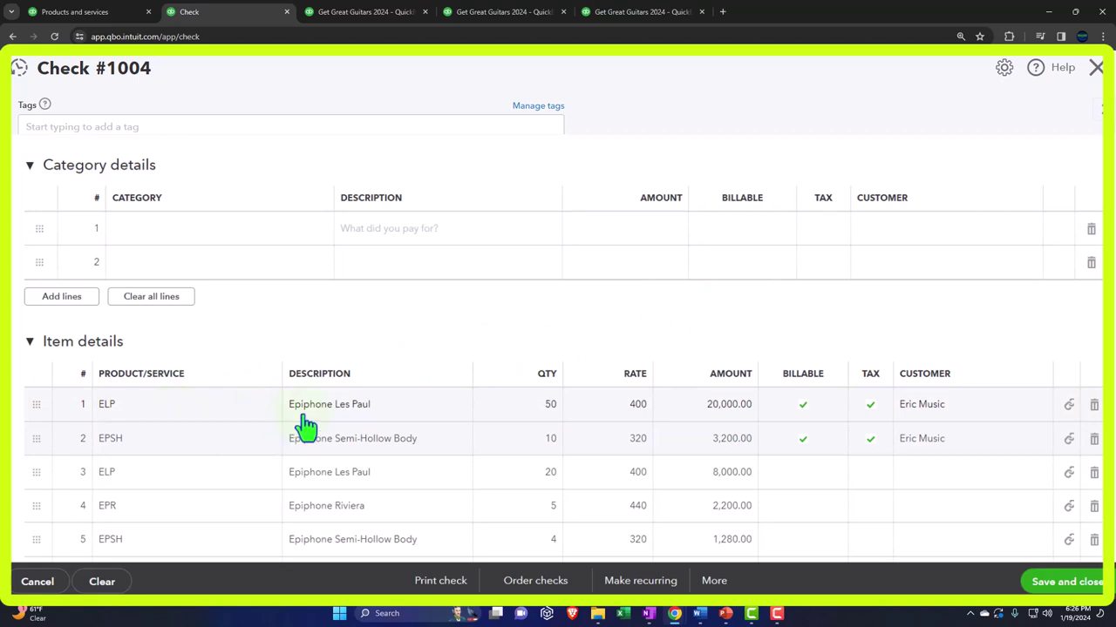
pyautogui.scroll(-1, 305, 425)
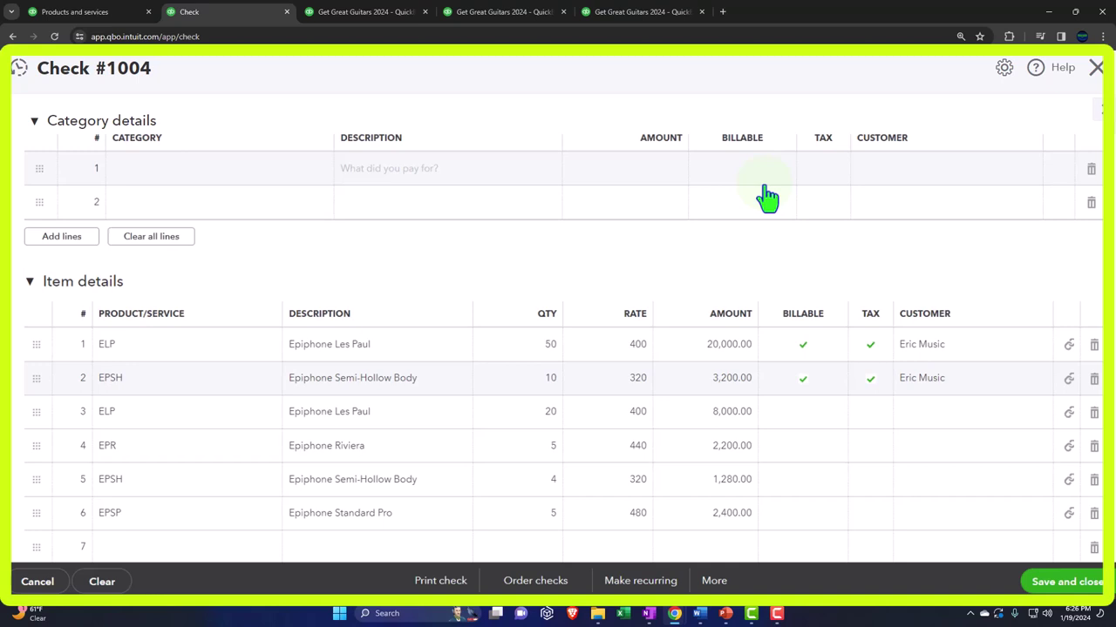
pyautogui.scroll(-1, 767, 197)
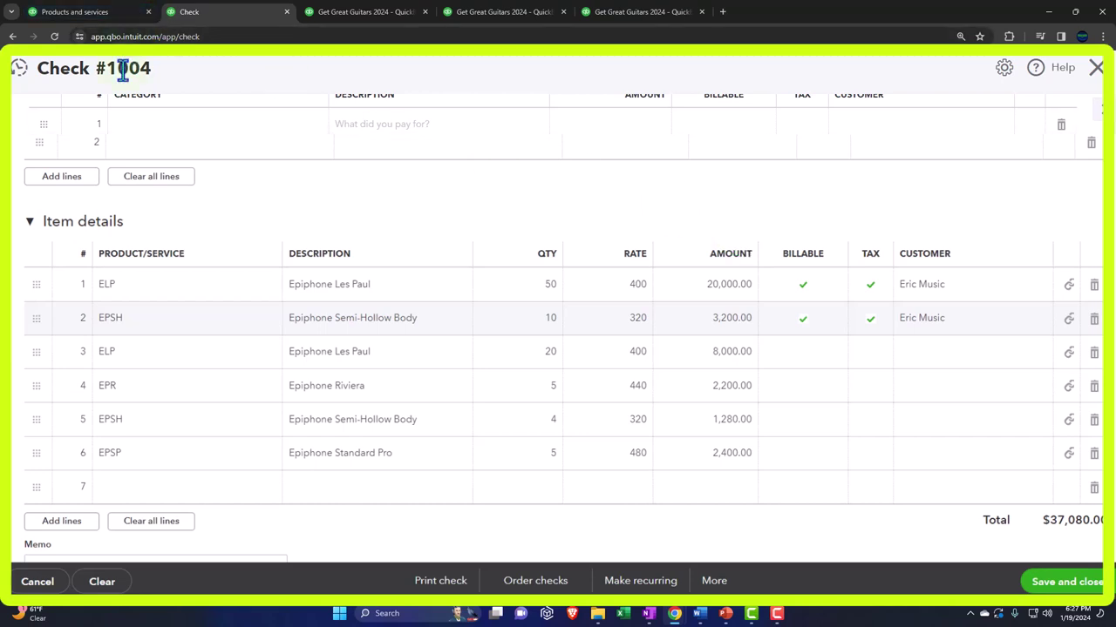
# Step: Look over the check's additional actions and alternative save options, and save and close check #1004
pyautogui.click(579, 493)
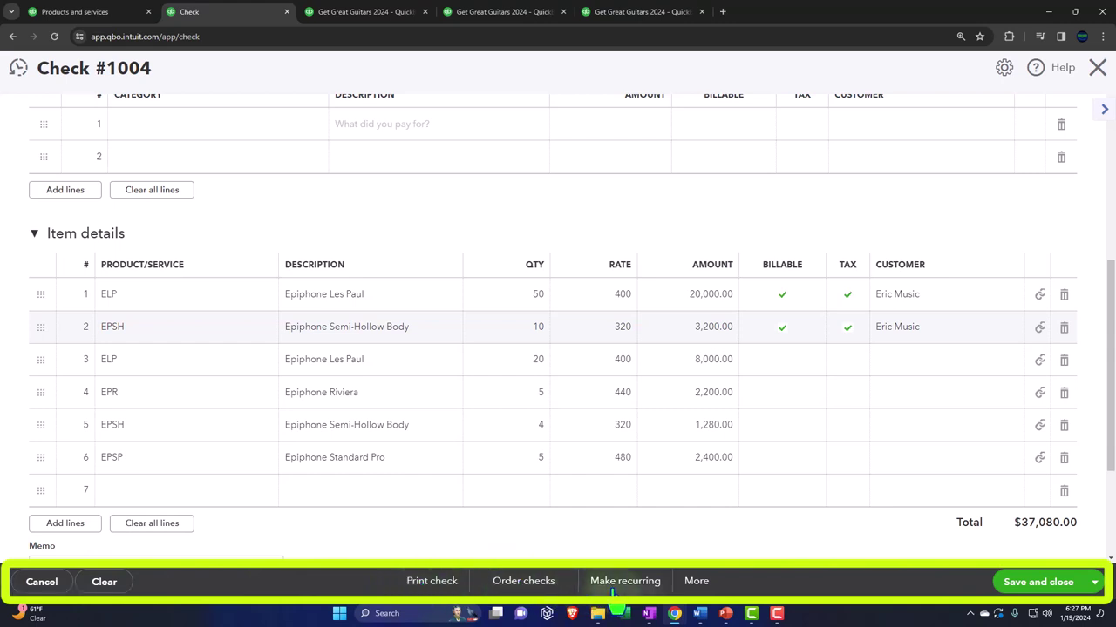
pyautogui.click(700, 586)
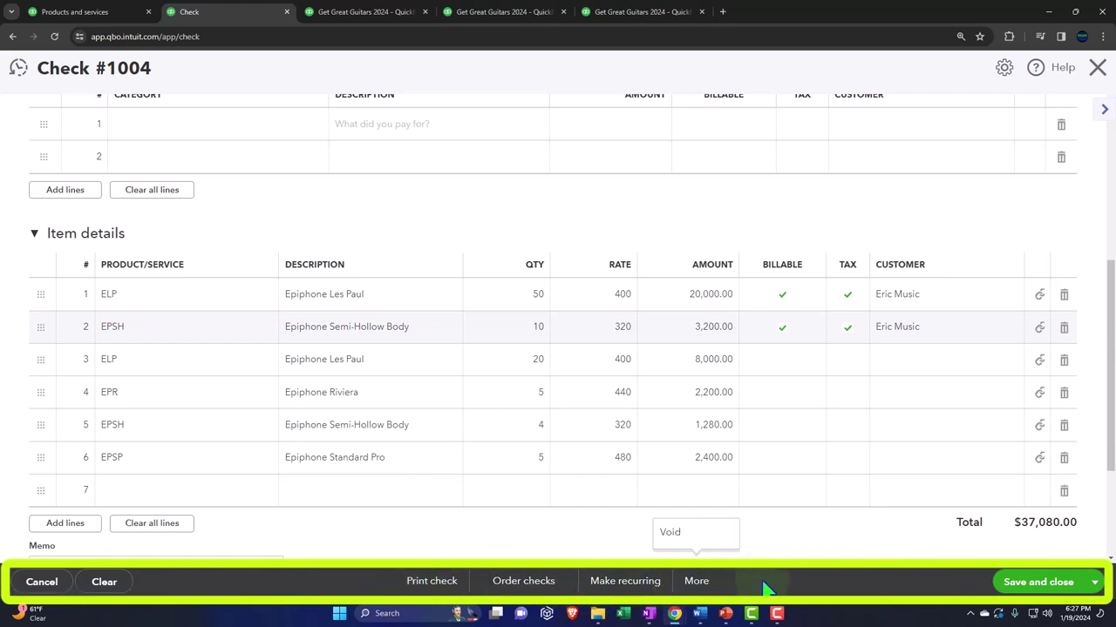
pyautogui.click(1094, 582)
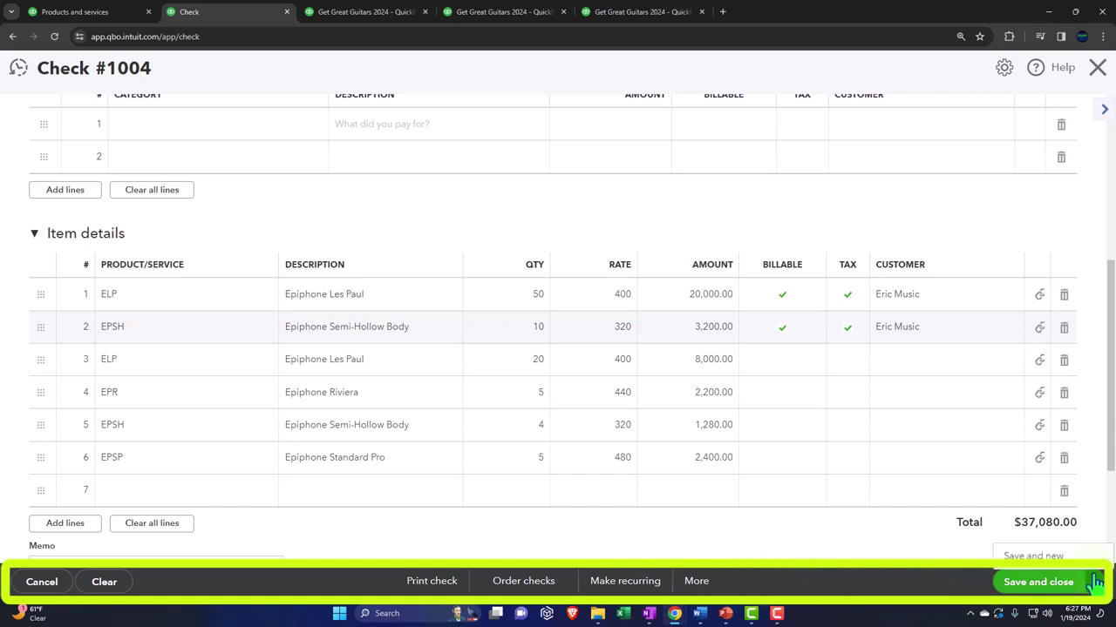
pyautogui.click(1094, 582)
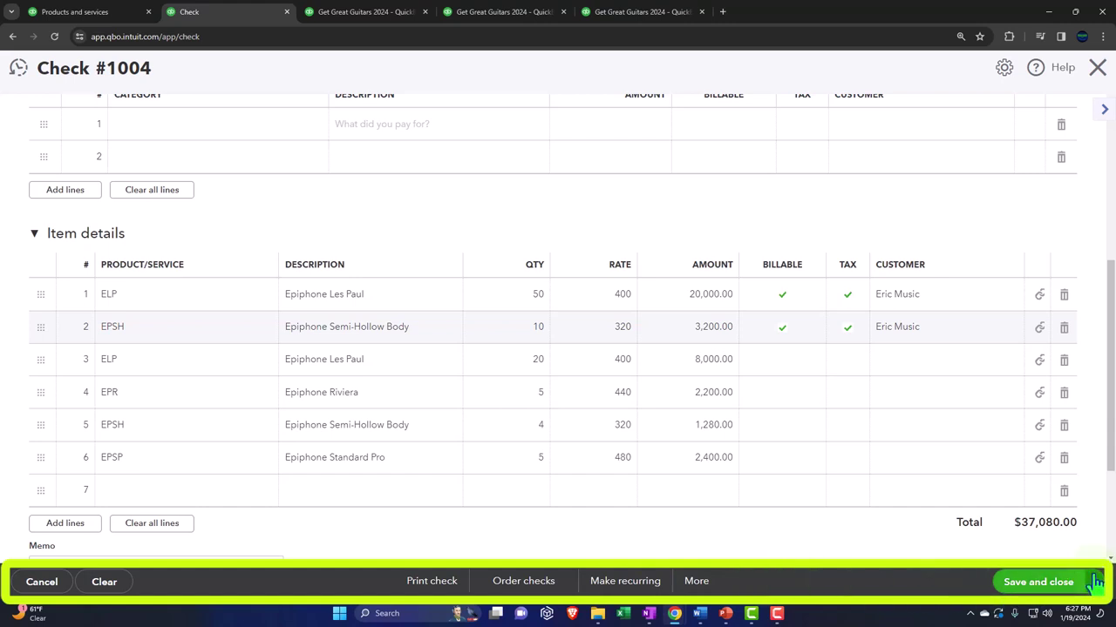
pyautogui.click(1050, 583)
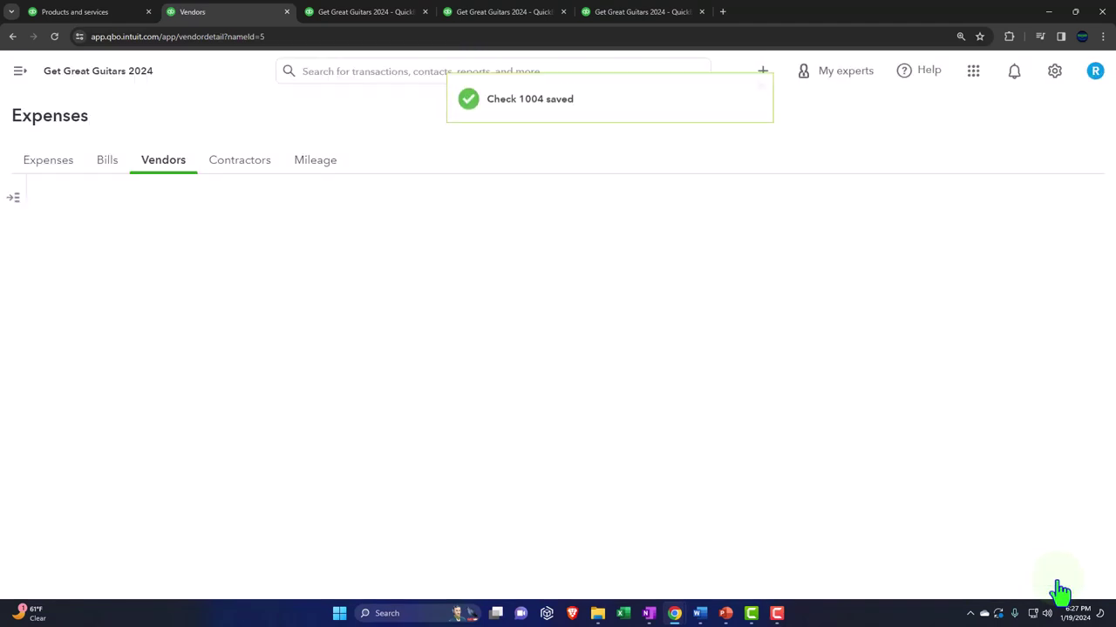
# Step: Rerun the January 2024 balance sheet and open the transaction report behind the checking account's balance
pyautogui.click(383, 12)
pyautogui.scroll(4, 357, 248)
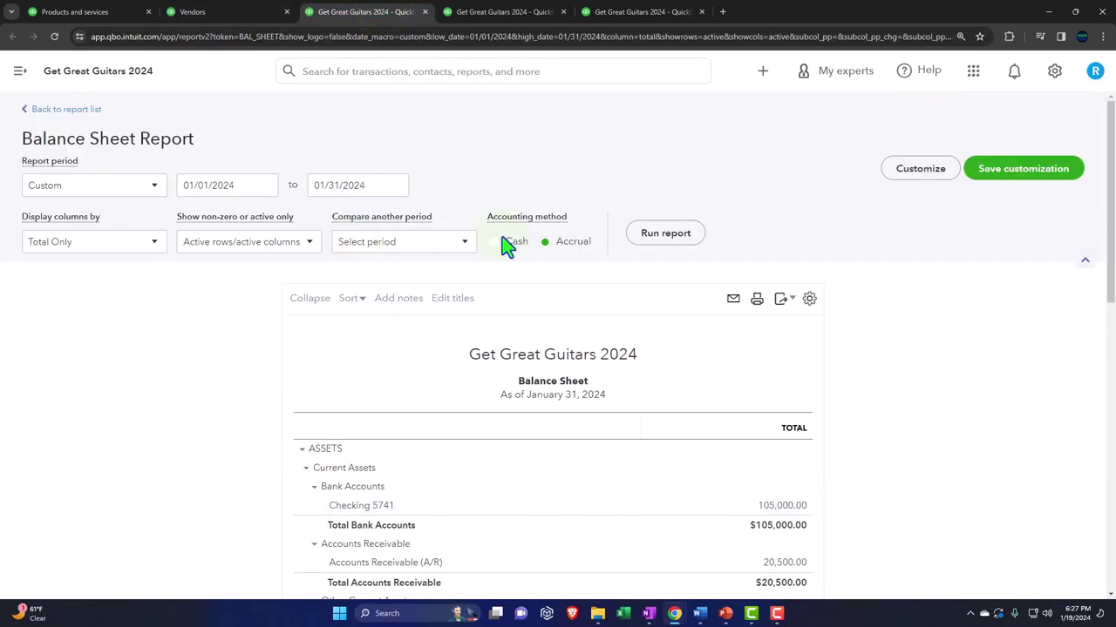
pyautogui.click(697, 247)
pyautogui.hotkey('ctrl', '+')
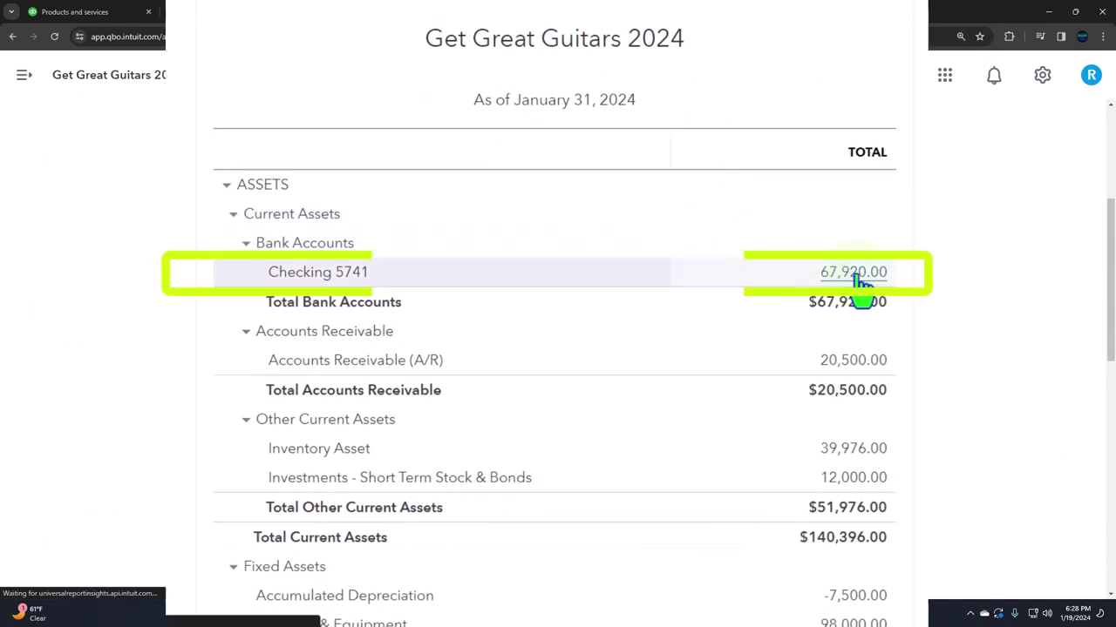
pyautogui.click(789, 333)
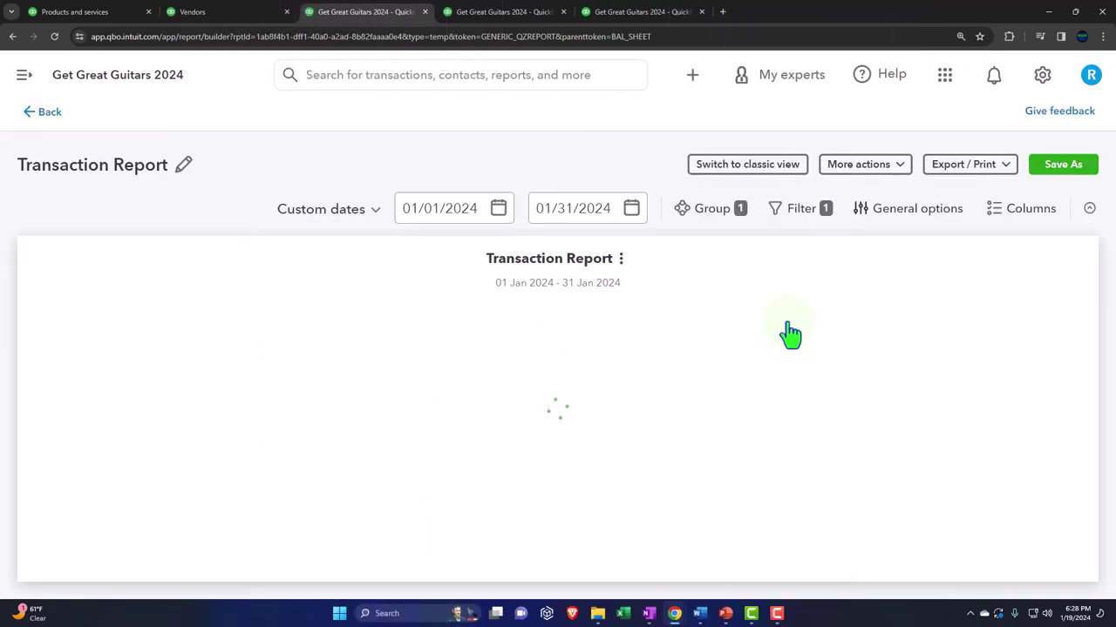
# Step: Inspect check #1004 from the checking account's transaction report, and review the transactions behind the balance sheet's Inventory Asset balance
pyautogui.hotkey('ctrl', '-')
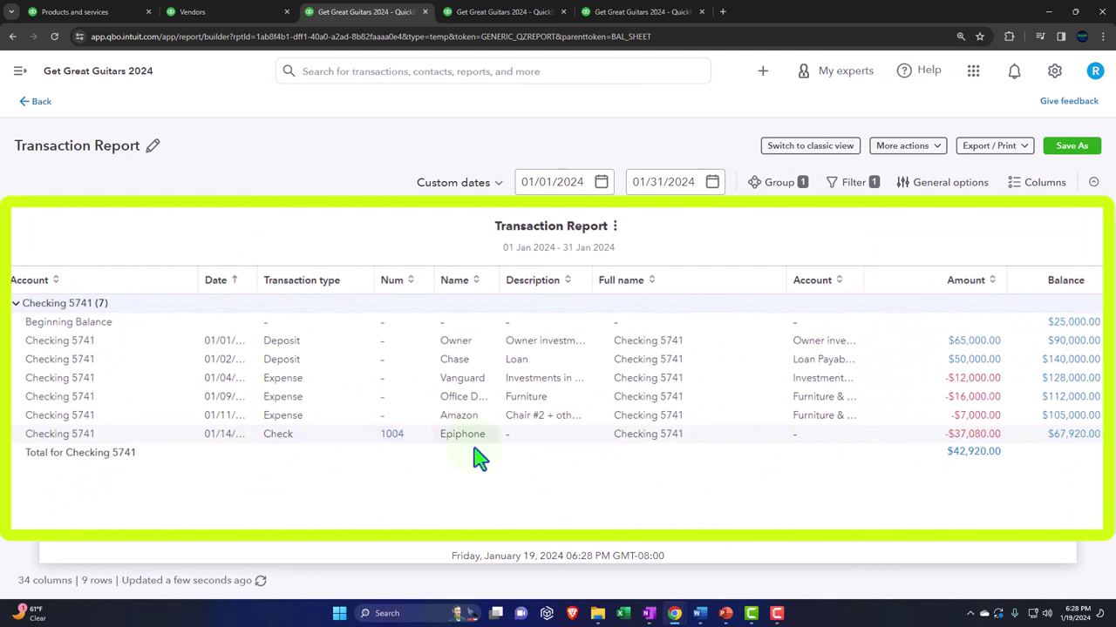
pyautogui.click(956, 440)
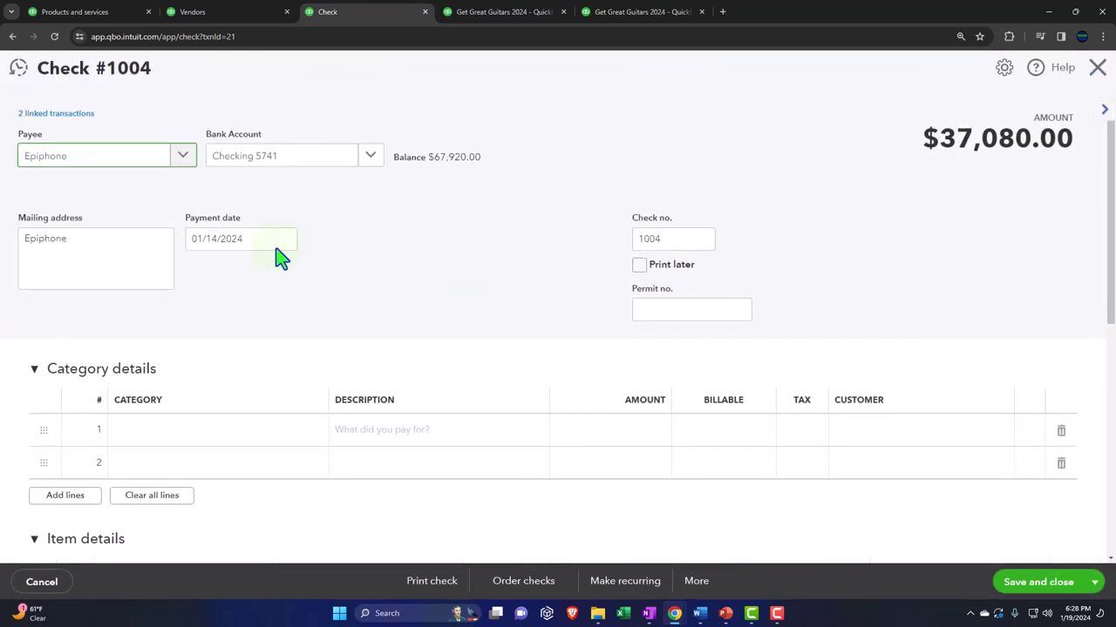
pyautogui.click(1096, 69)
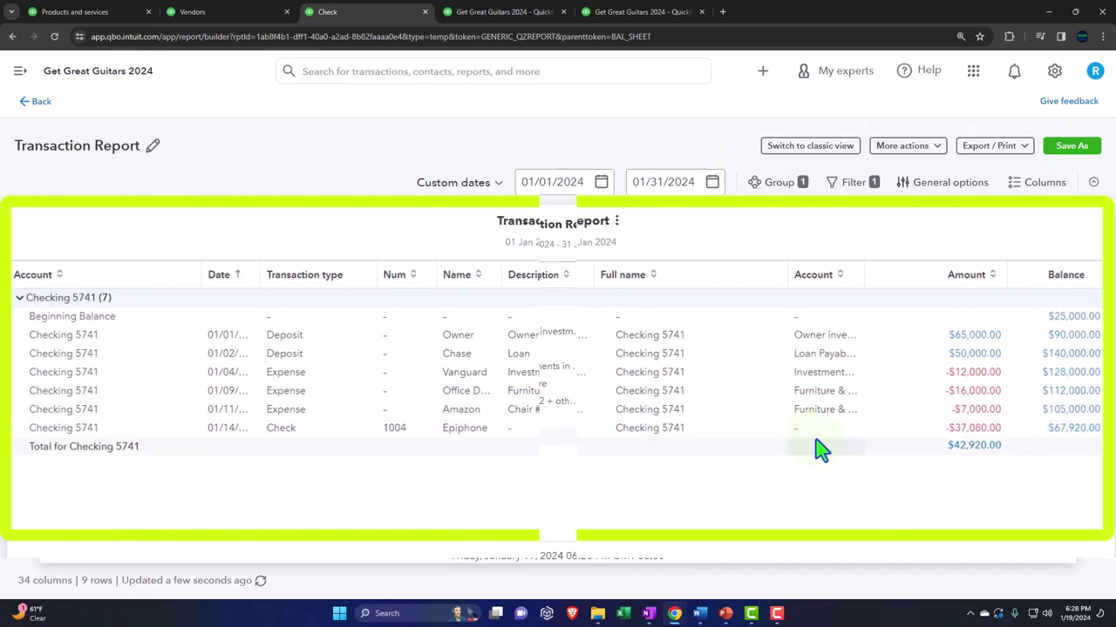
pyautogui.click(42, 105)
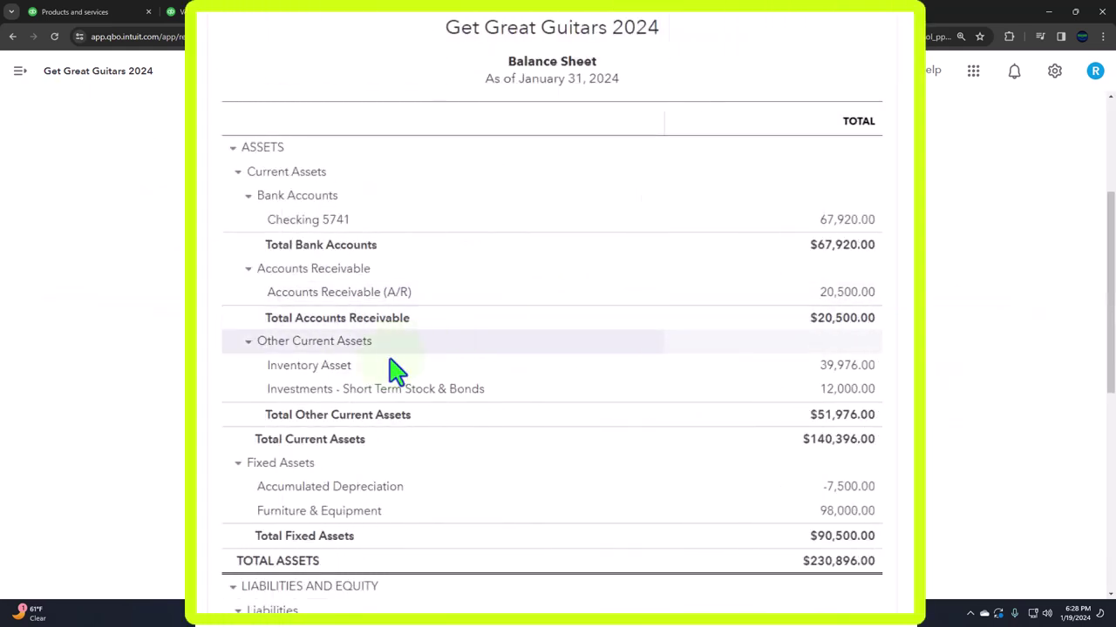
pyautogui.click(844, 368)
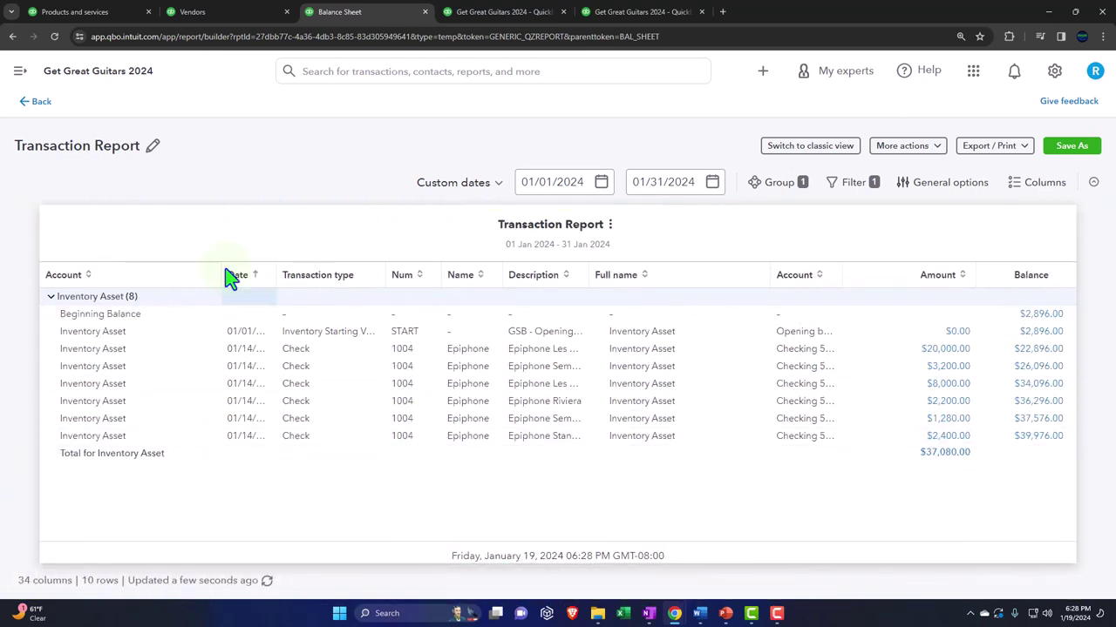
pyautogui.click(40, 102)
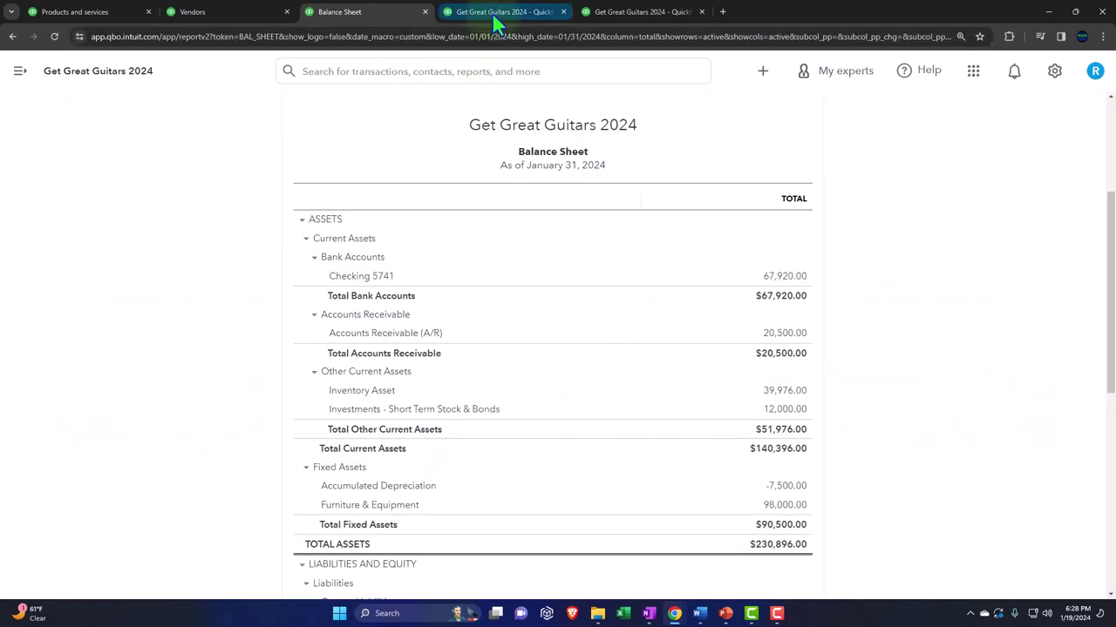
# Step: Rerun the January 2024 Profit and Loss and Trial Balance reports and review the updated account balances
pyautogui.click(491, 13)
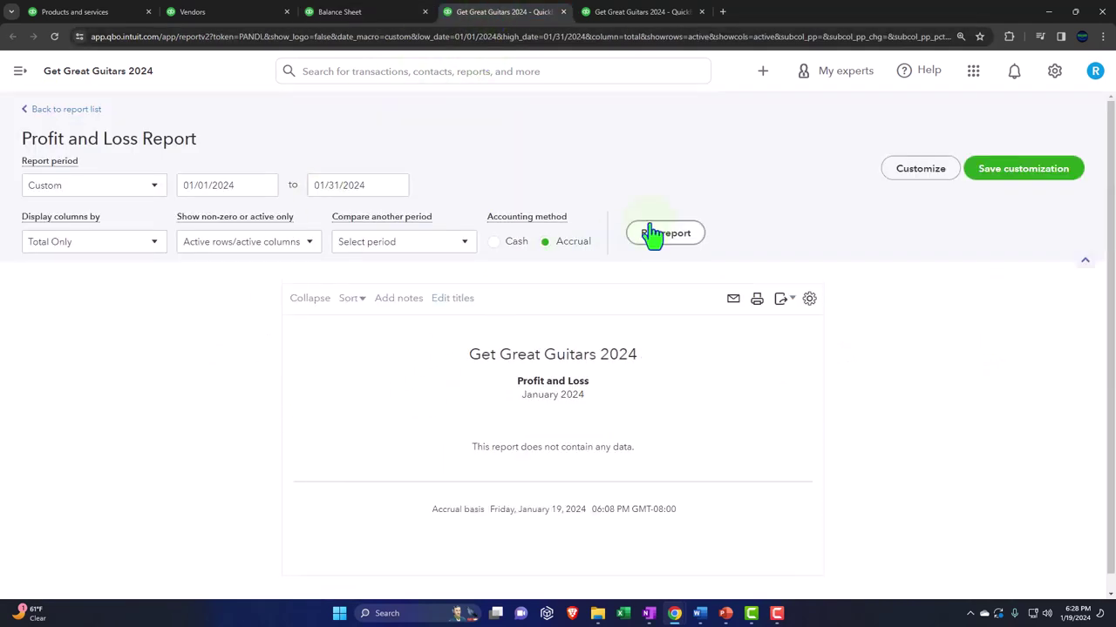
pyautogui.click(598, 10)
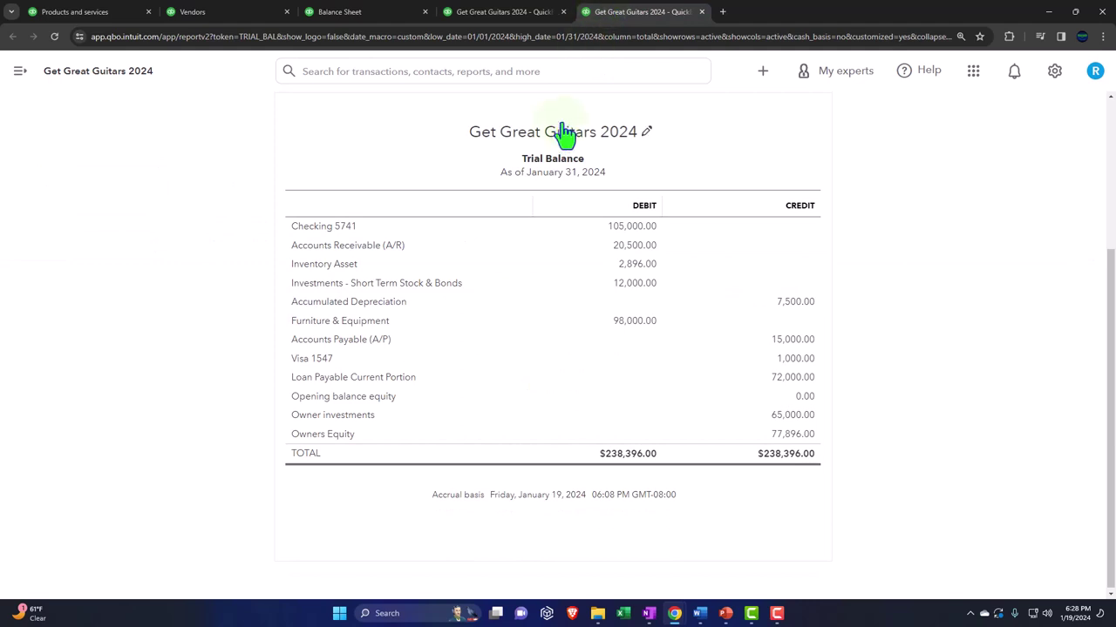
pyautogui.scroll(-1, 530, 135)
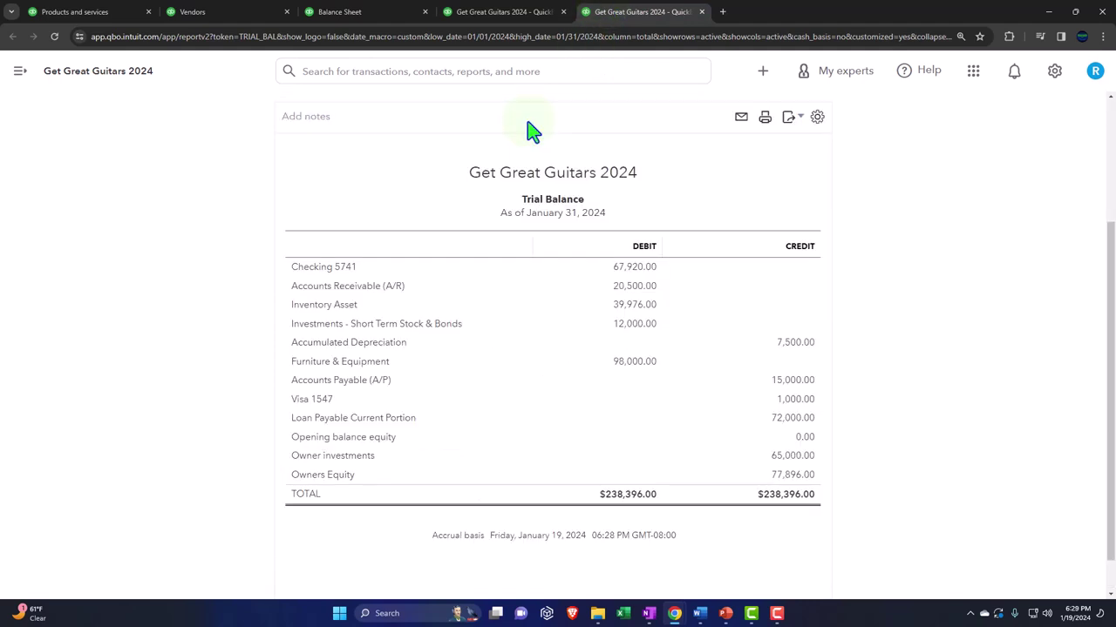
# Step: Duplicate the Trial Balance browser tab and open the Inventory Valuation Summary report in the copy
pyautogui.rightClick(640, 14)
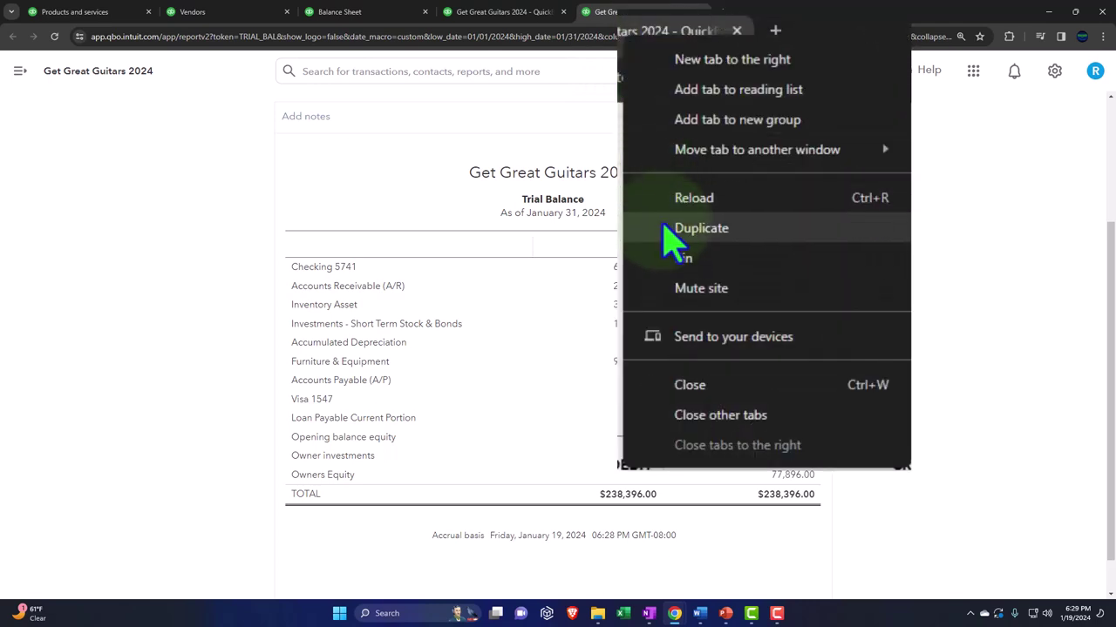
pyautogui.click(680, 117)
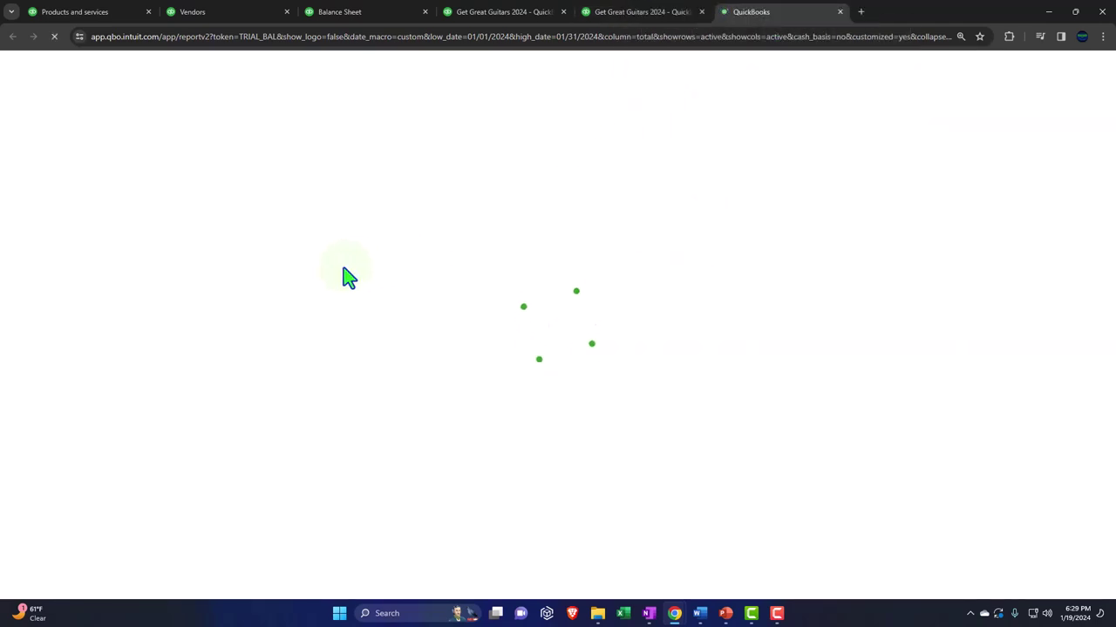
pyautogui.scroll(-2, 282, 294)
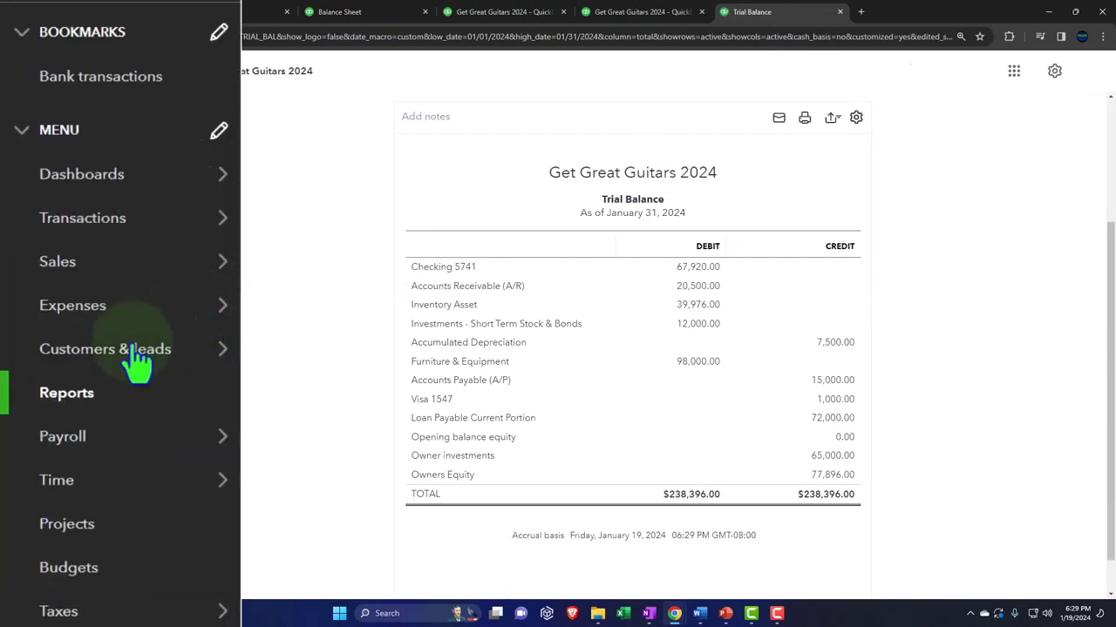
pyautogui.click(70, 401)
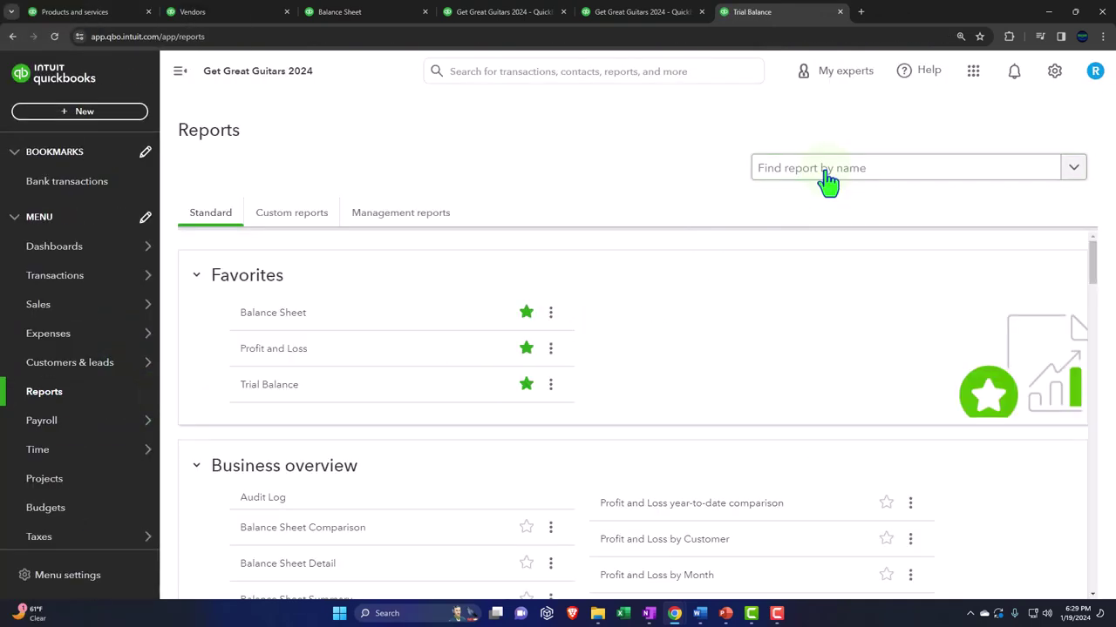
pyautogui.click(826, 181)
pyautogui.write('inve')
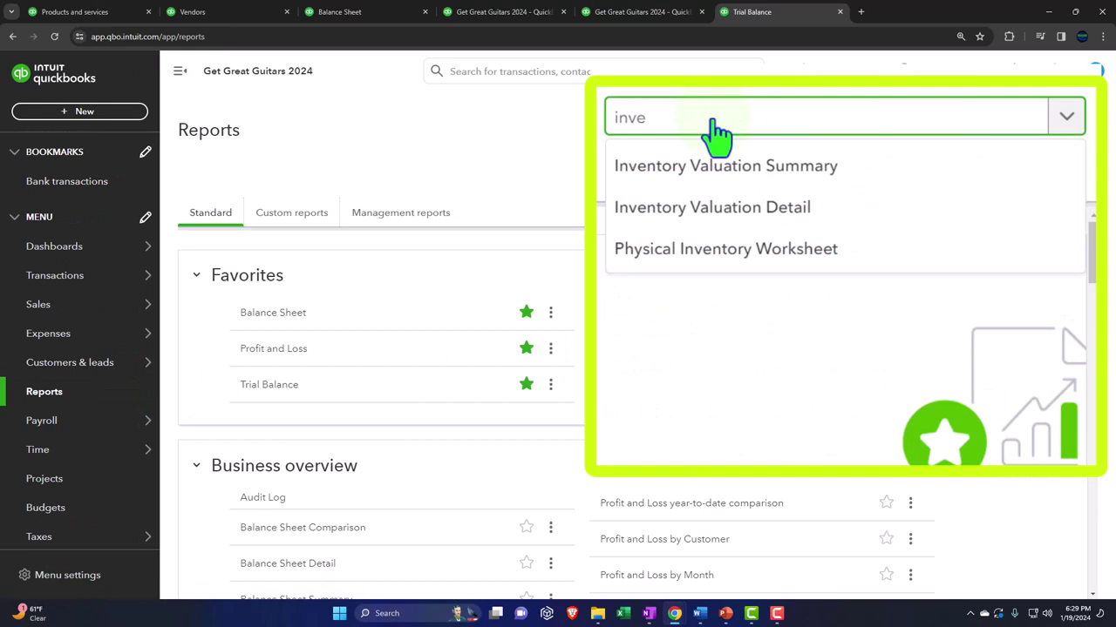
pyautogui.click(819, 173)
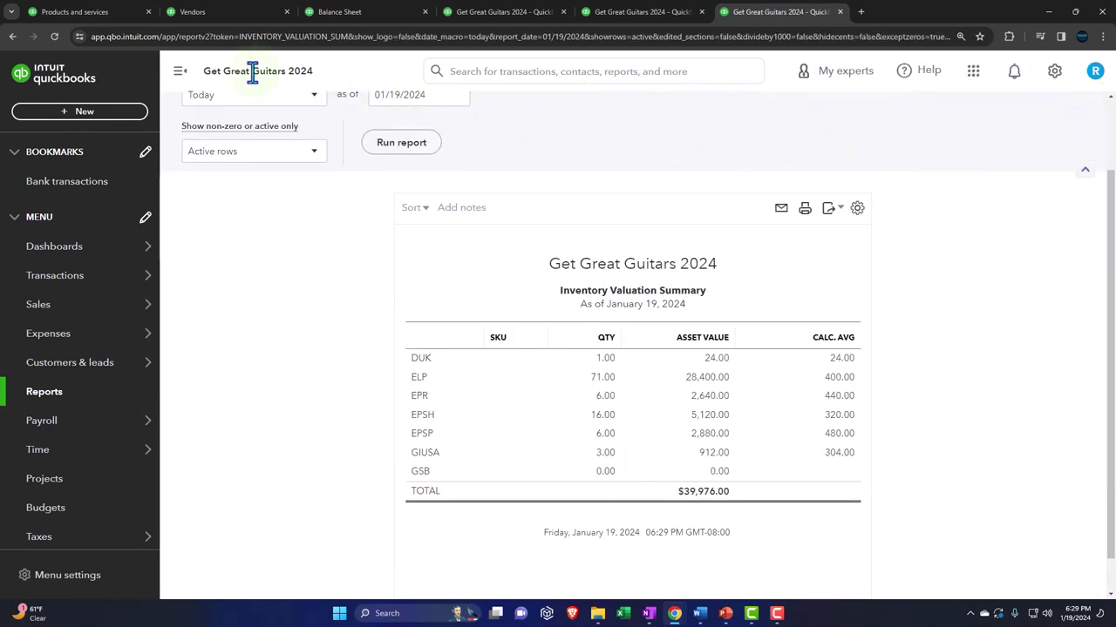
# Step: Run the Inventory Valuation Summary as of 01/31/2024 and compare its total asset value with Inventory Asset on the balance sheet
pyautogui.click(179, 71)
pyautogui.scroll(1, 218, 209)
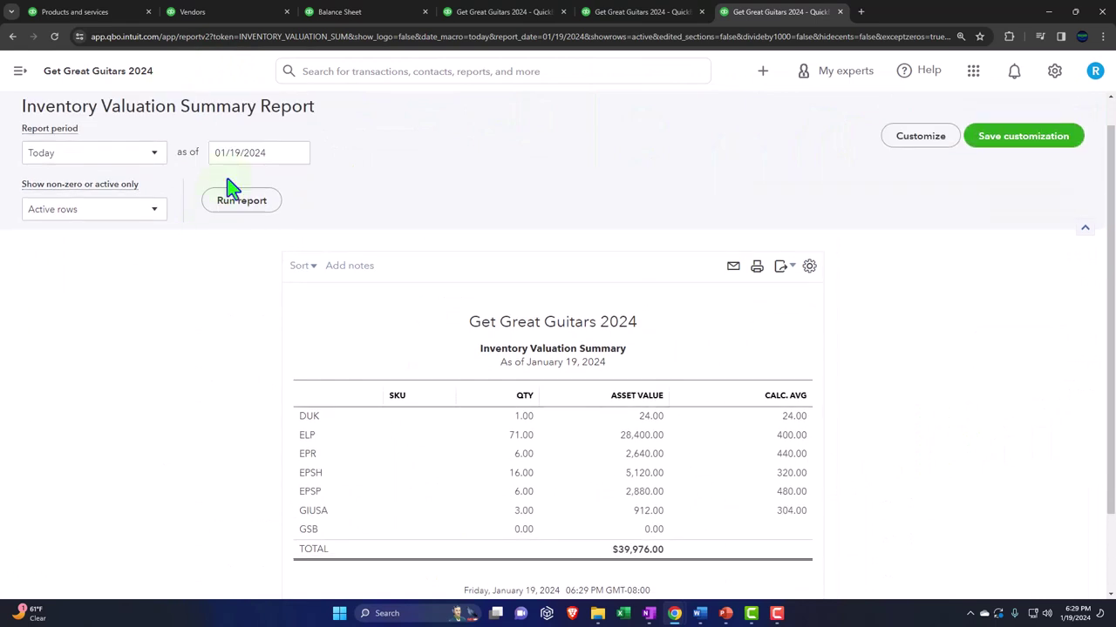
pyautogui.scroll(-1, 218, 388)
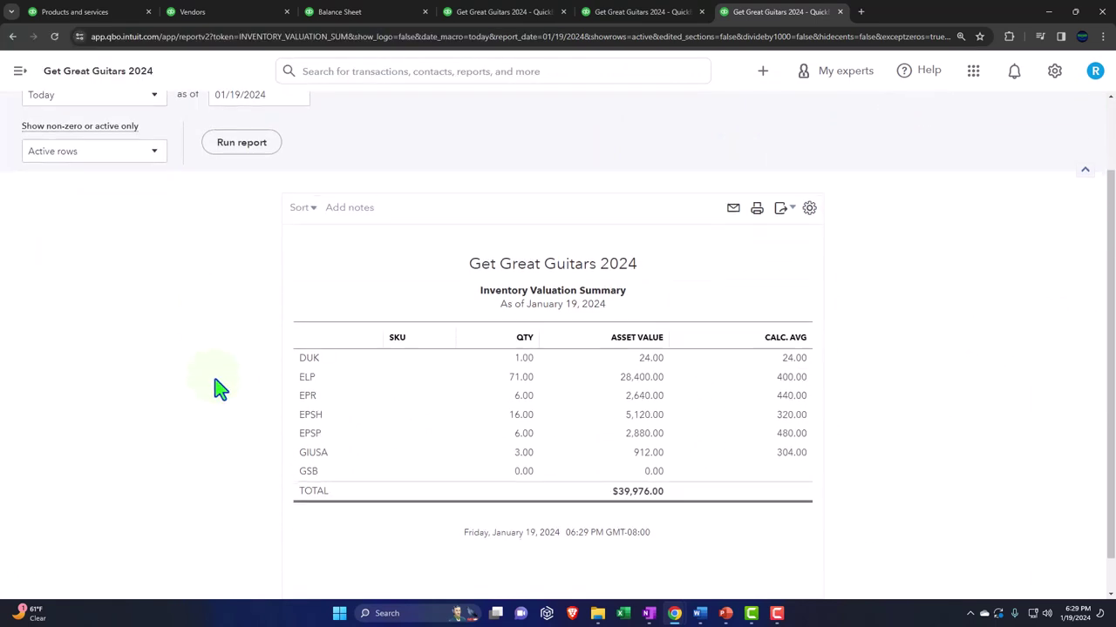
pyautogui.scroll(1, 319, 316)
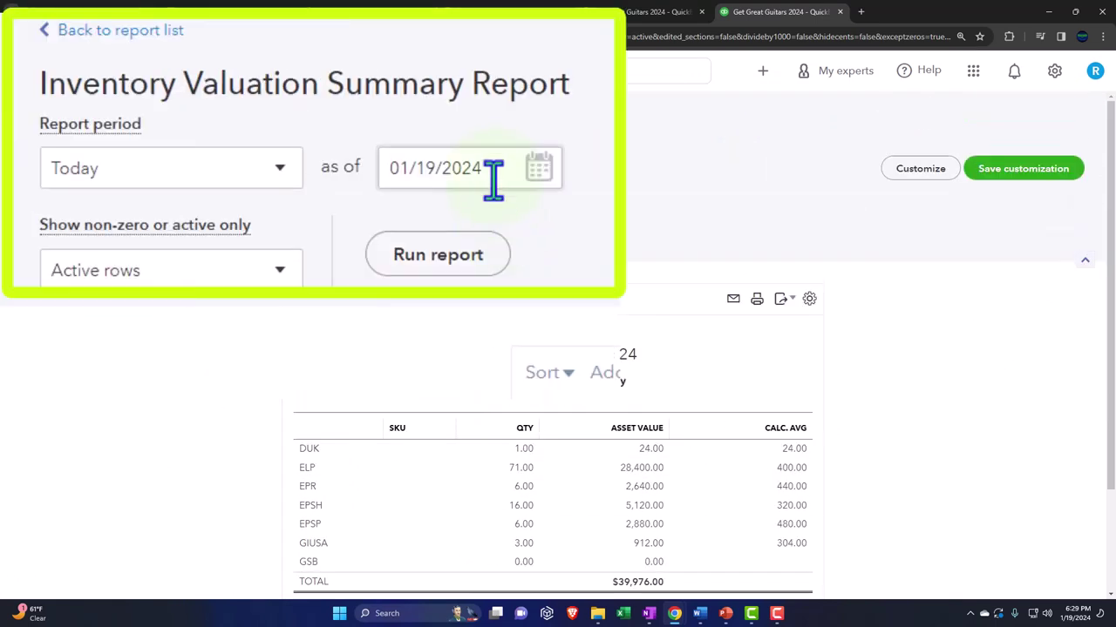
pyautogui.click(272, 167)
pyautogui.write('0')
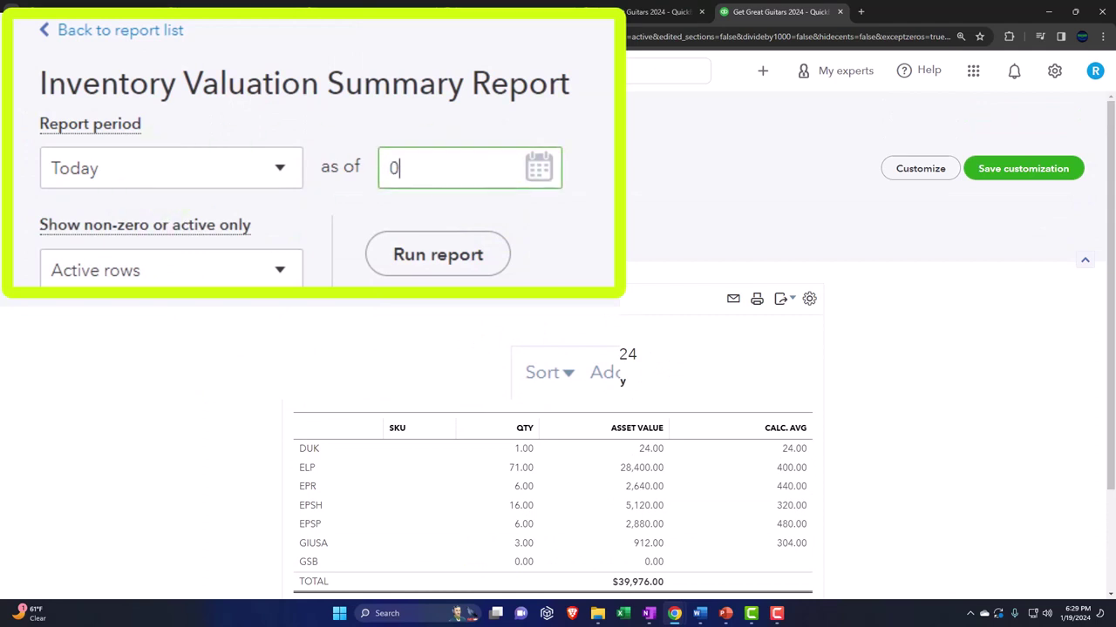
pyautogui.press('Tab')
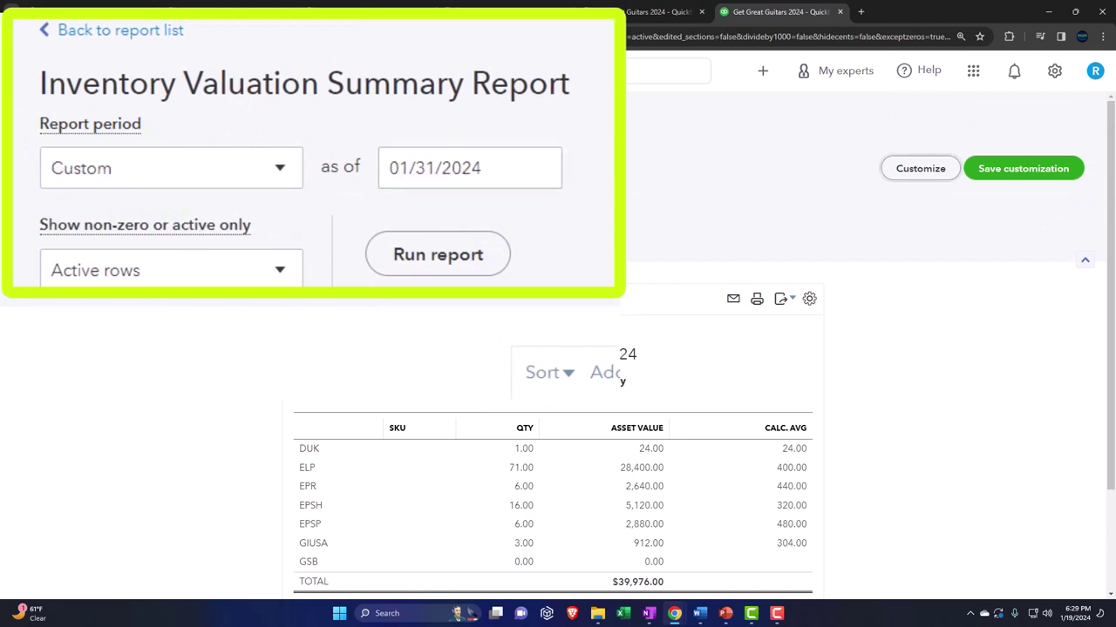
pyautogui.click(254, 237)
pyautogui.scroll(-3, 244, 325)
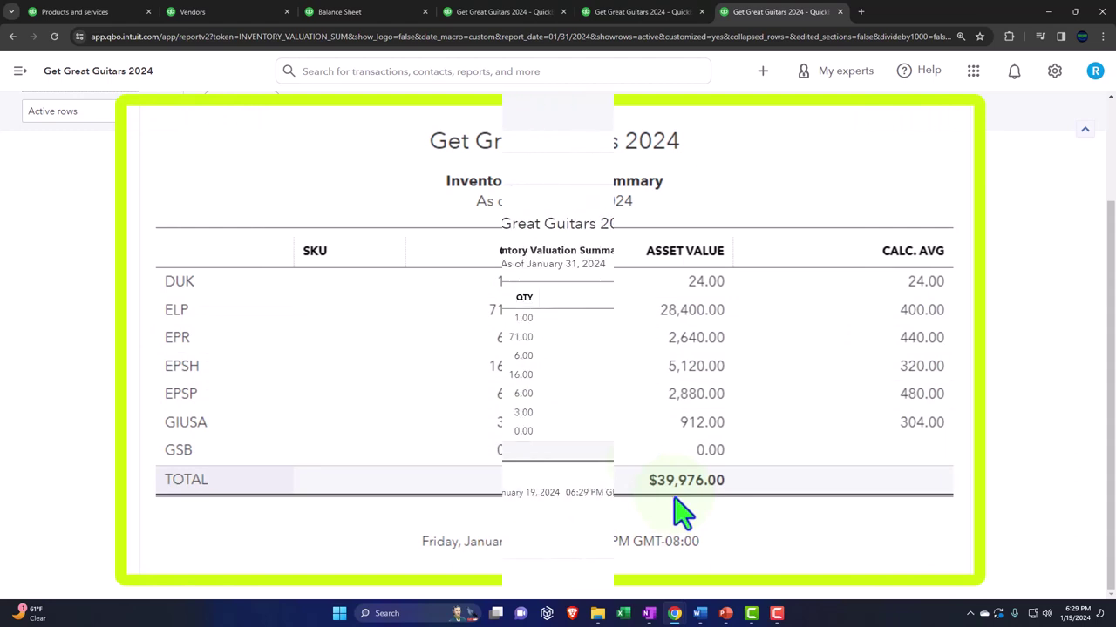
pyautogui.click(359, 14)
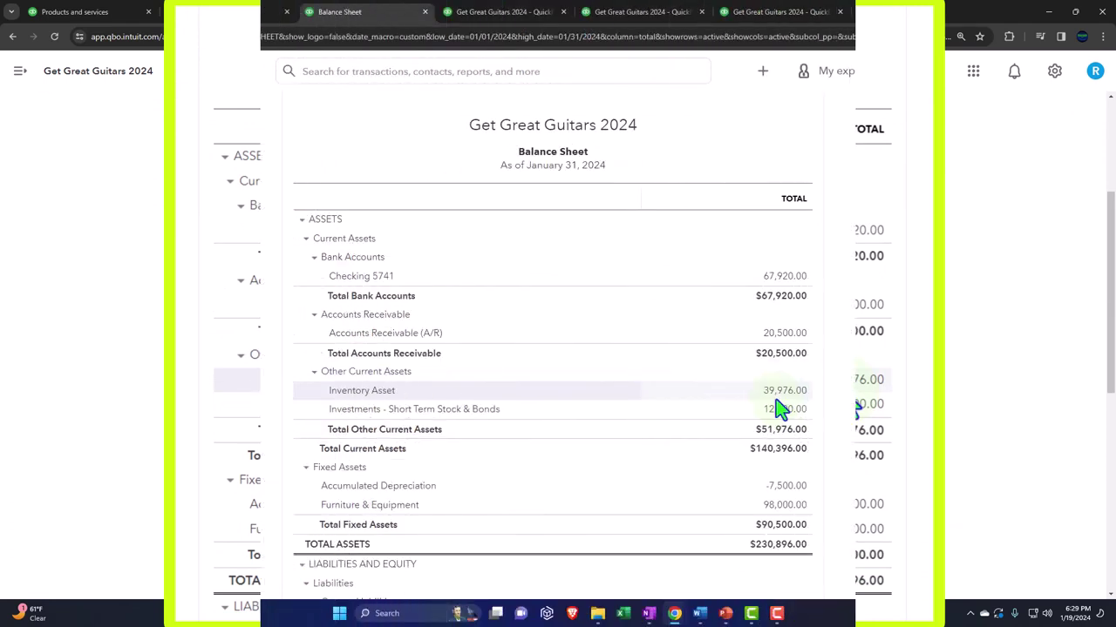
# Step: Open the Expenses transaction list showing open purchase orders and look over its transaction type and filter options
pyautogui.click(103, 12)
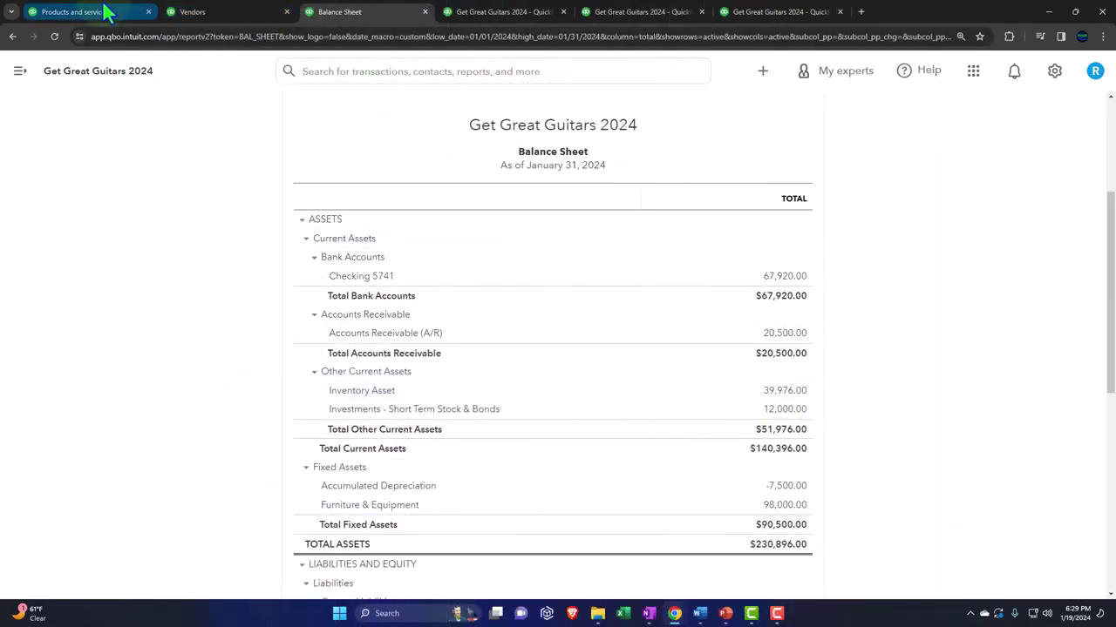
pyautogui.click(214, 12)
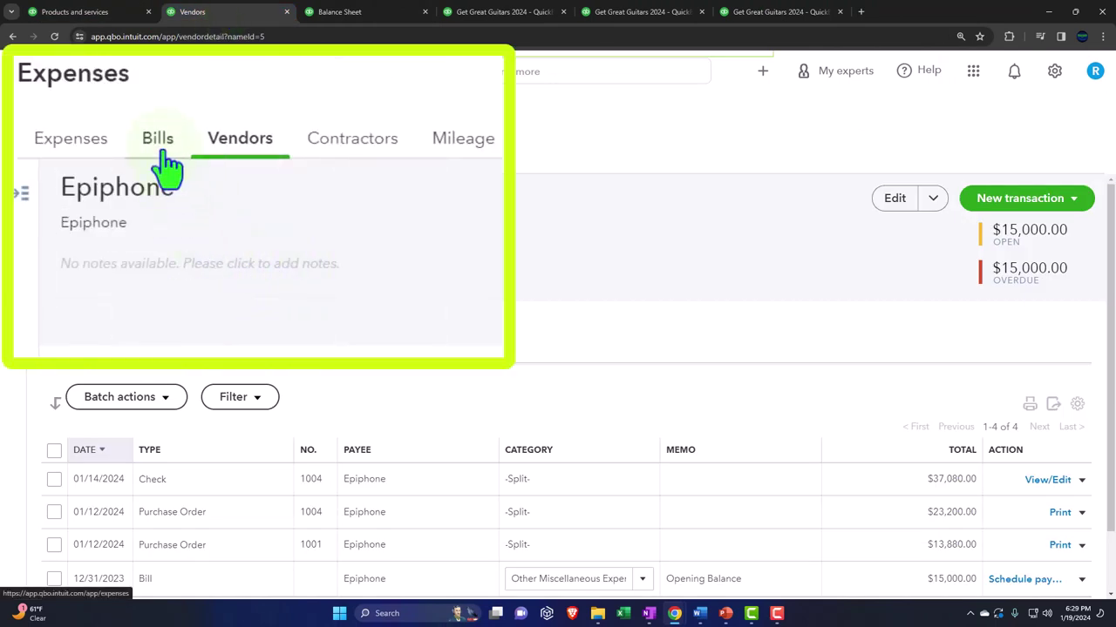
pyautogui.click(71, 137)
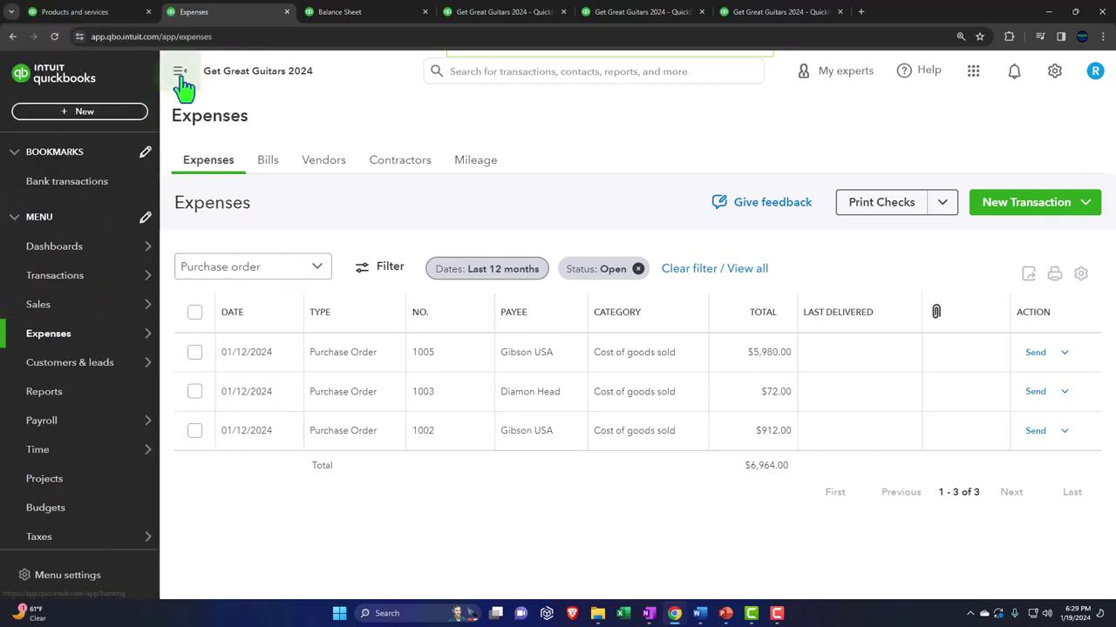
pyautogui.click(180, 73)
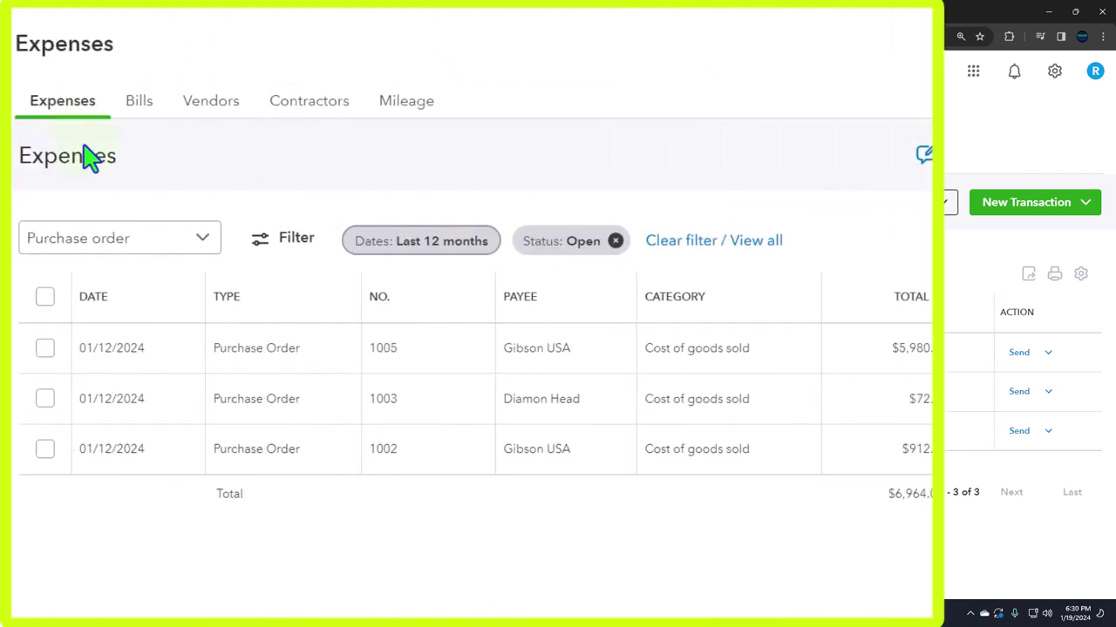
pyautogui.click(197, 239)
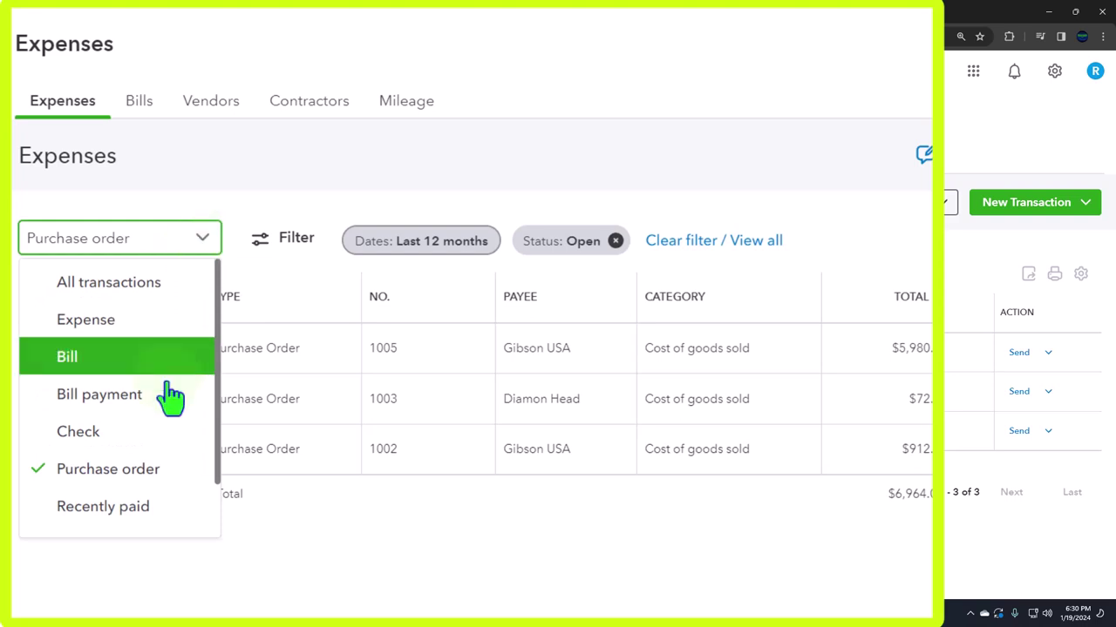
pyautogui.click(280, 241)
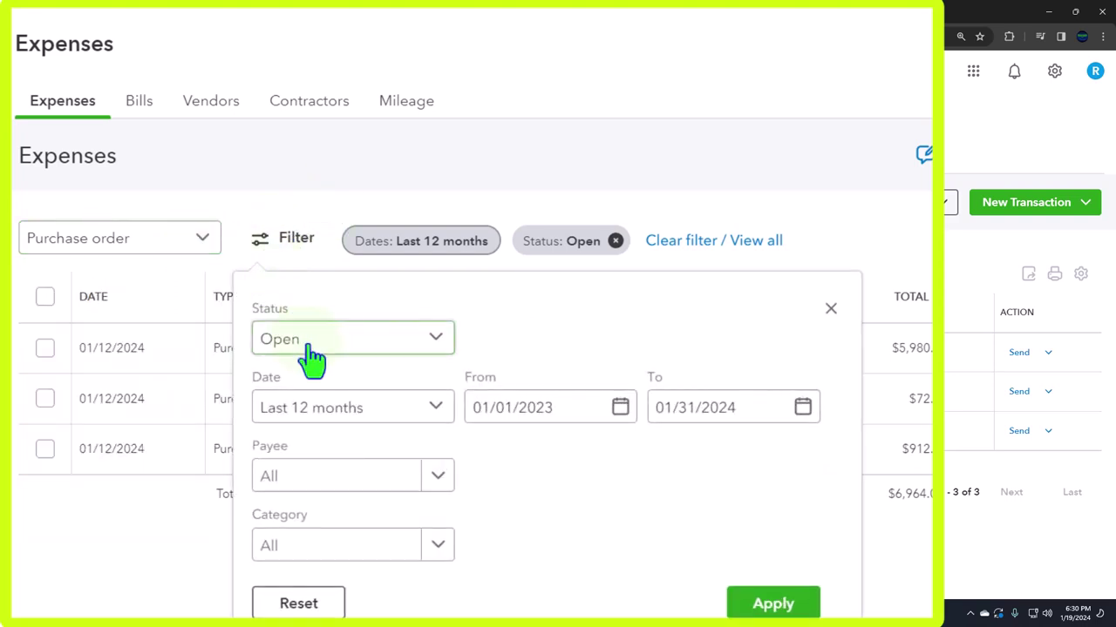
pyautogui.click(130, 562)
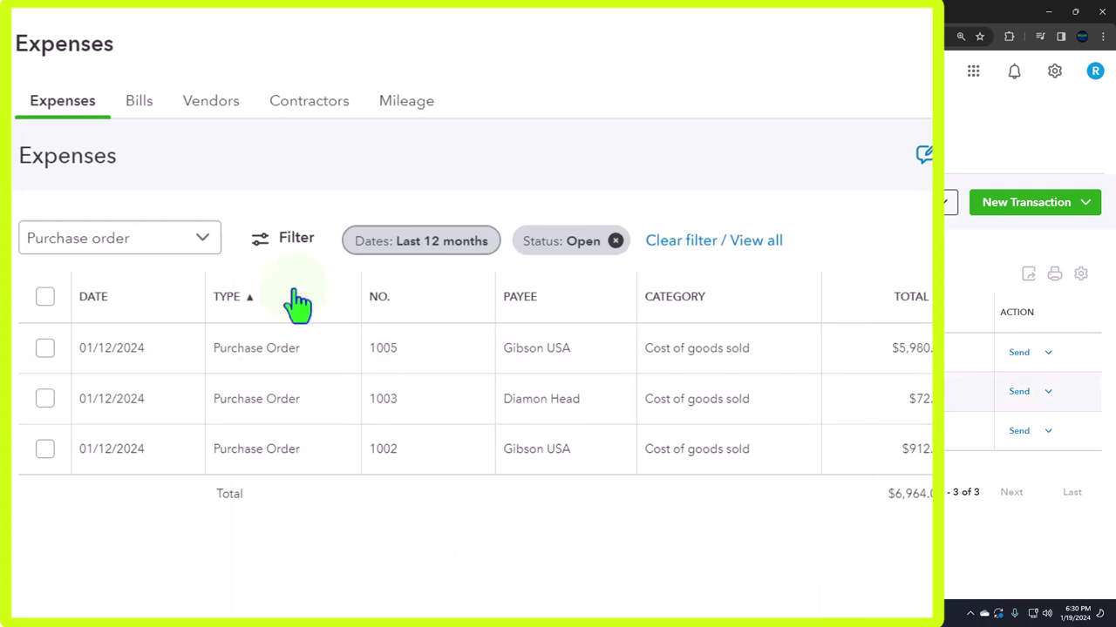
# Step: Filter the purchase order list to the Closed status and examine which orders it contains
pyautogui.click(297, 248)
pyautogui.click(378, 344)
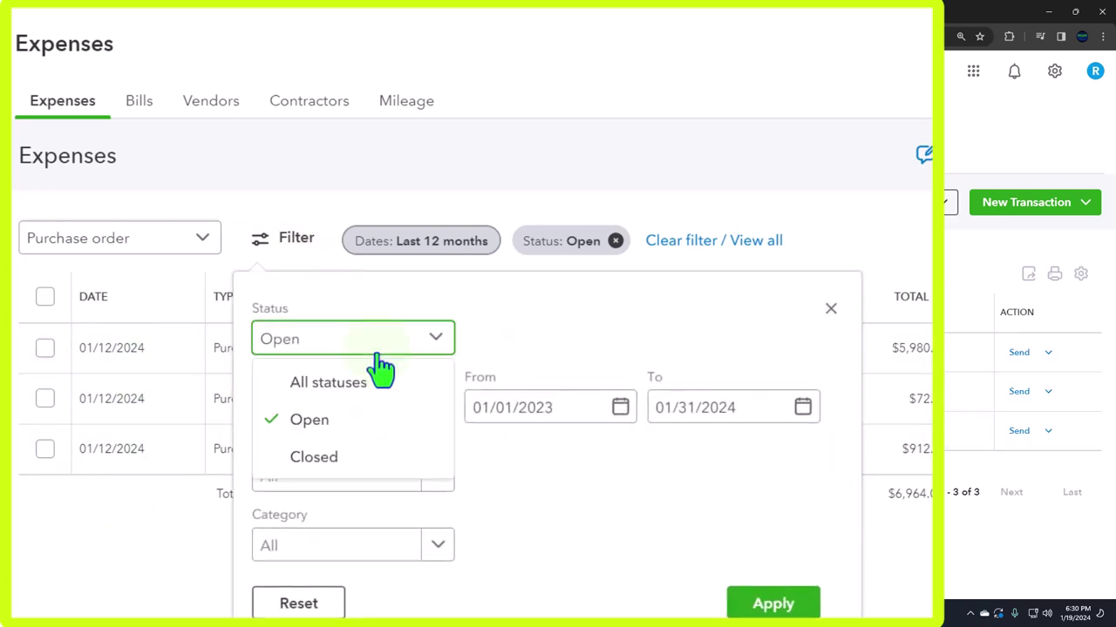
pyautogui.click(364, 459)
pyautogui.click(778, 601)
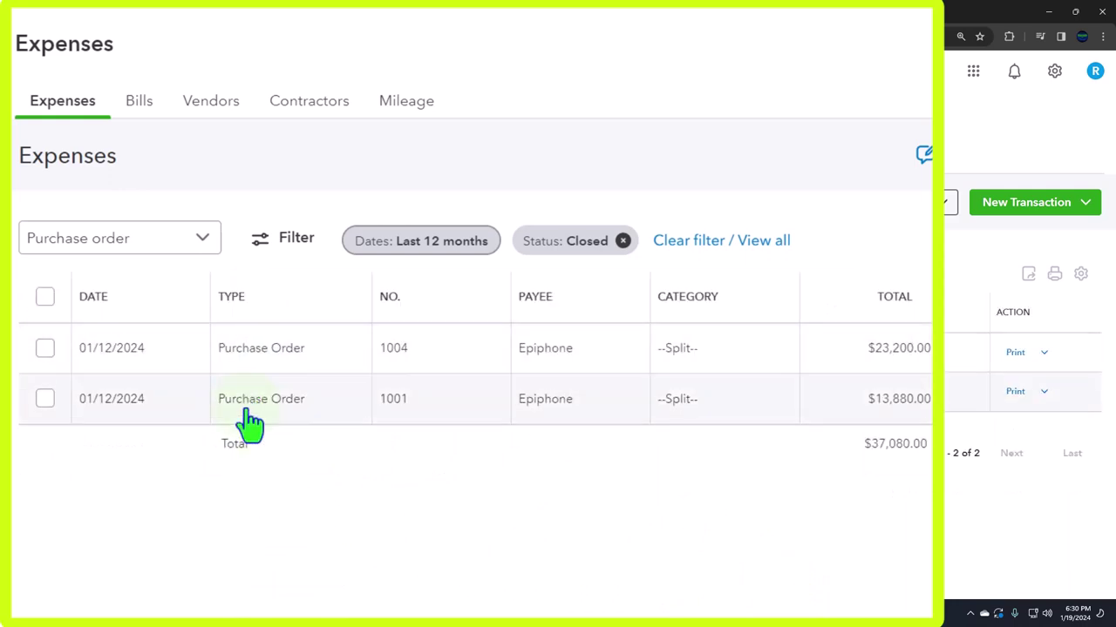
# Step: Set the purchase order list's status filter to All statuses
pyautogui.click(289, 248)
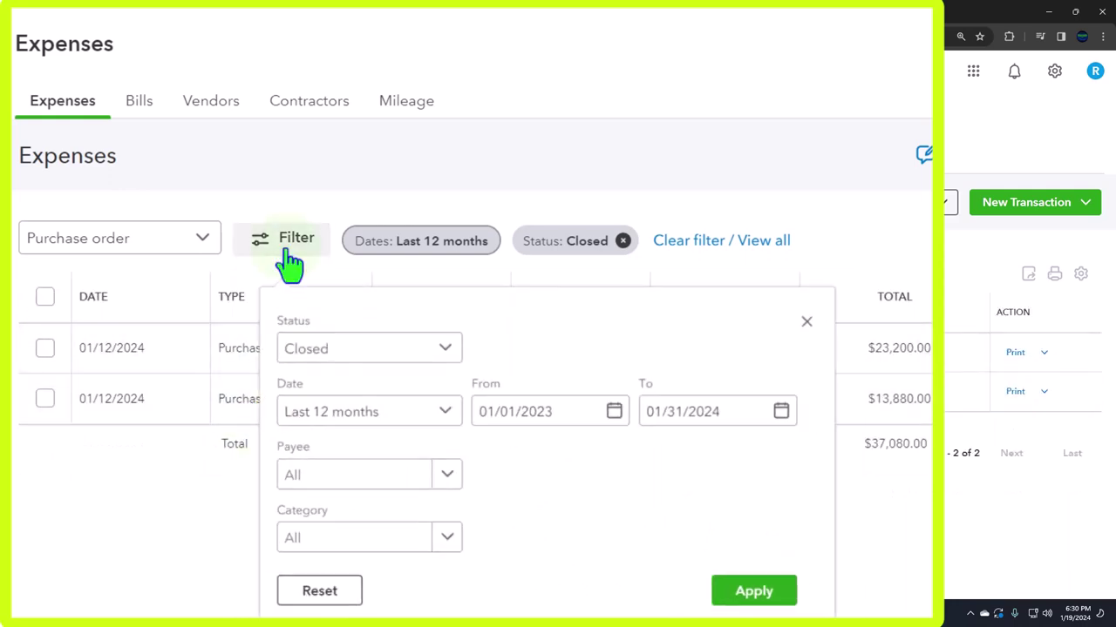
pyautogui.click(394, 340)
pyautogui.click(386, 383)
pyautogui.click(776, 603)
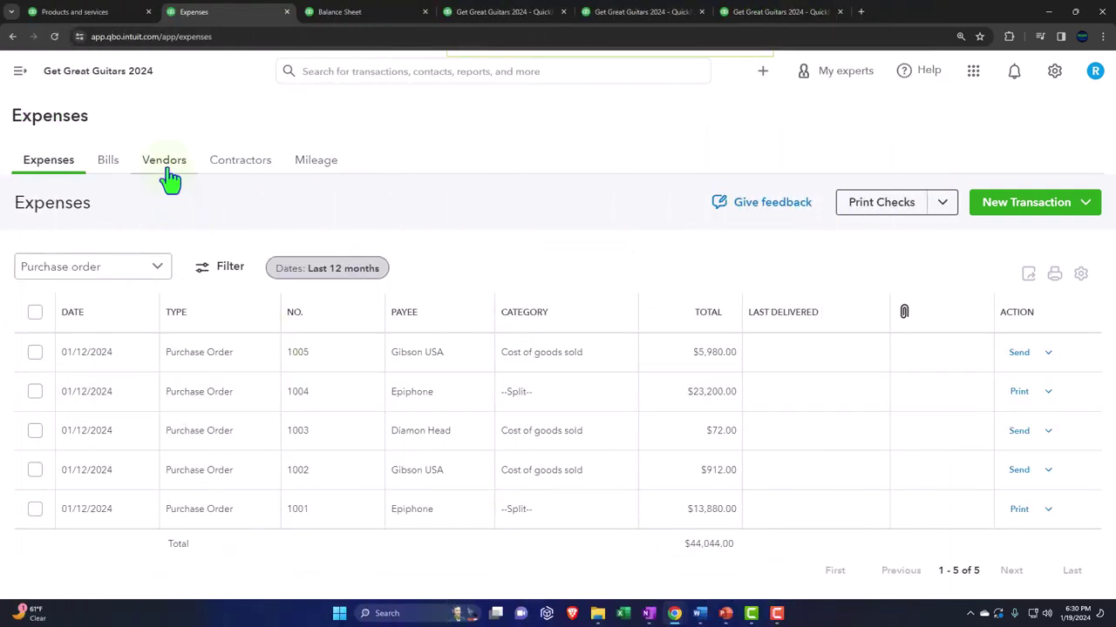
# Step: Open the Vendors list, view only vendors with open purchase orders, and clear that filter to show all vendors
pyautogui.click(165, 170)
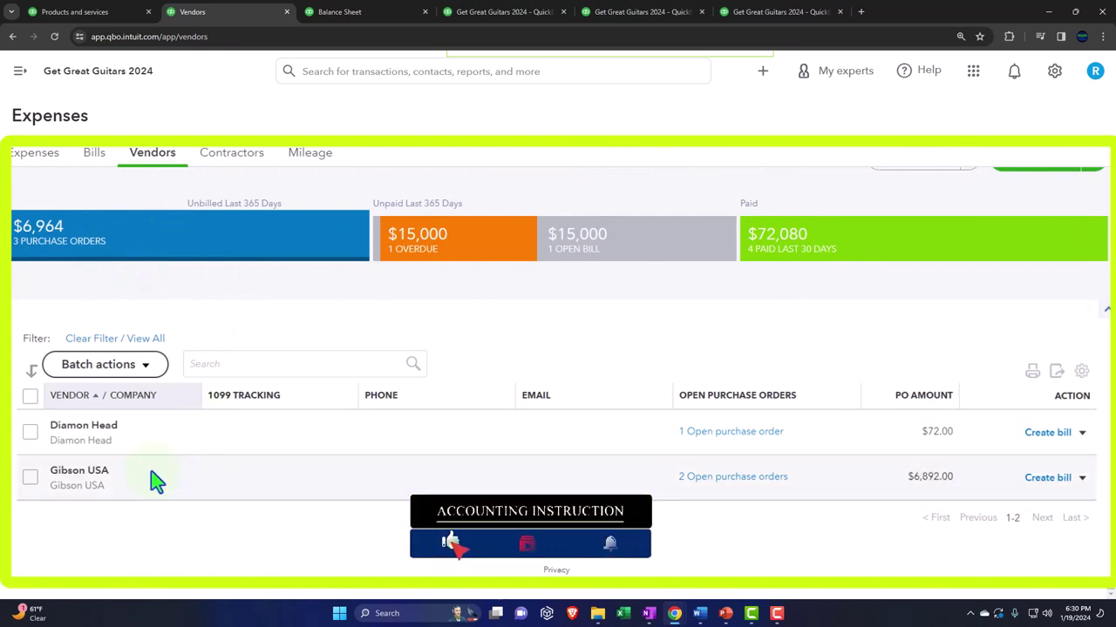
pyautogui.click(150, 342)
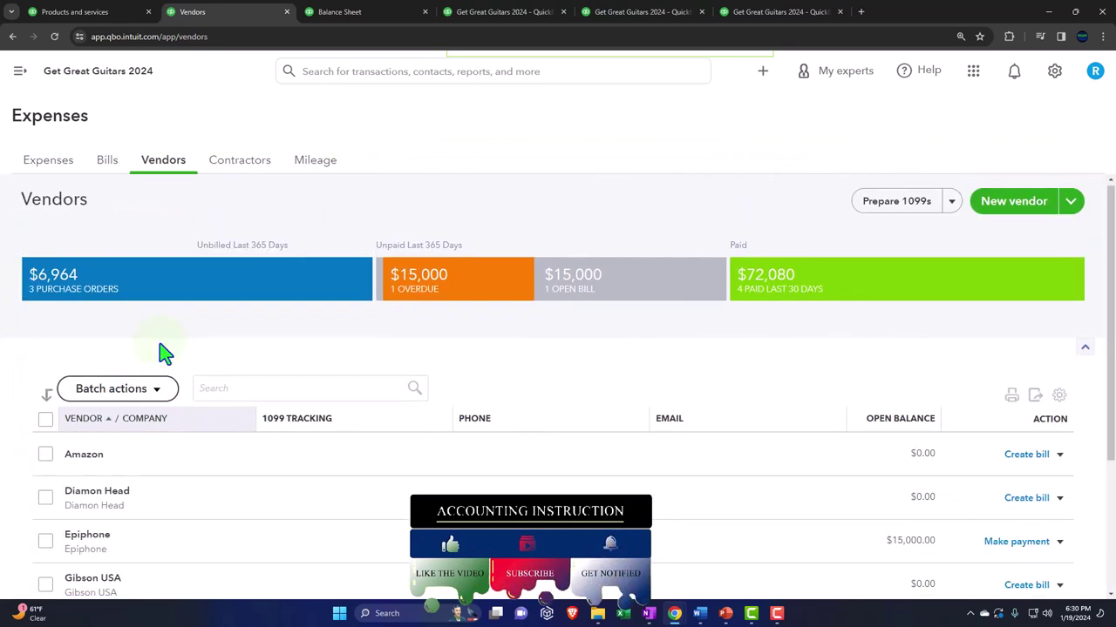
# Step: Open purchase order 1004 from Epiphone's vendor transaction list and check its status
pyautogui.scroll(-2, 165, 353)
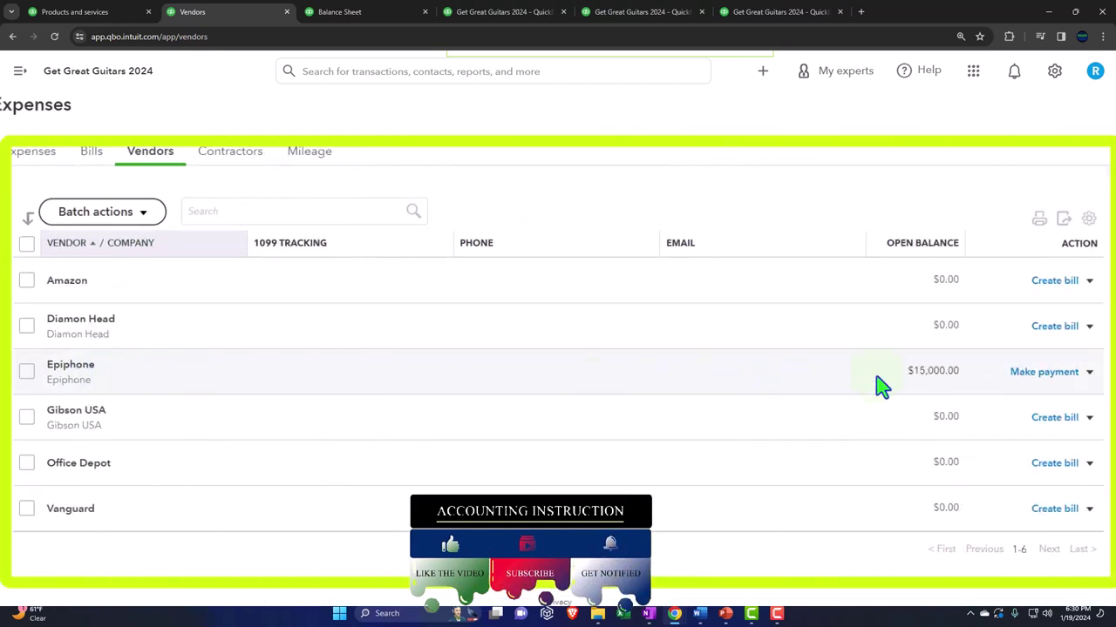
pyautogui.click(724, 378)
pyautogui.scroll(-1, 471, 383)
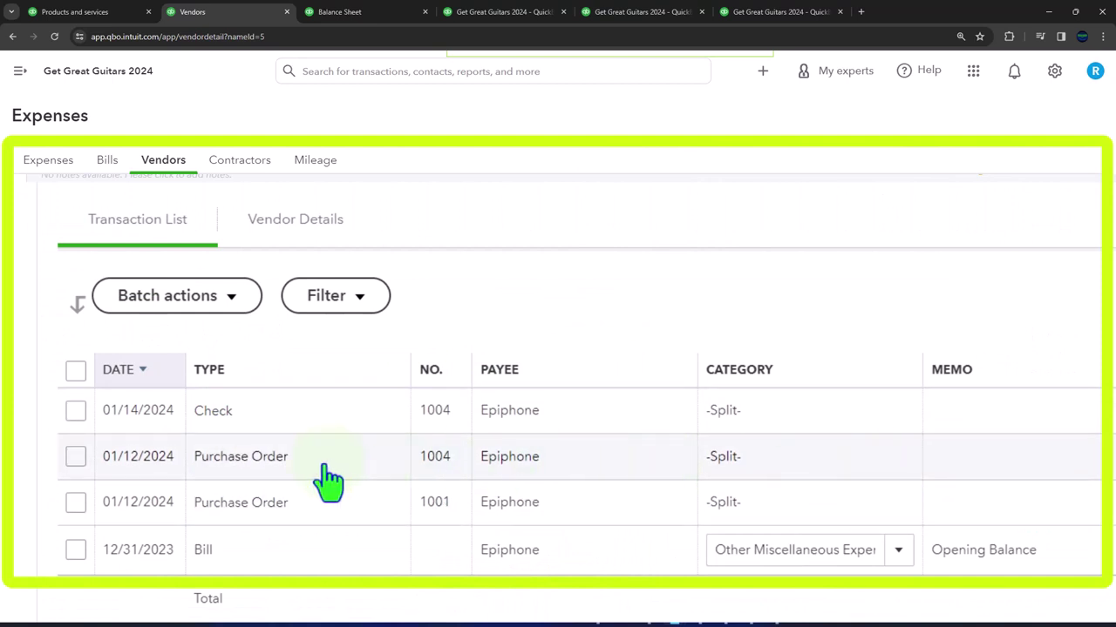
pyautogui.click(233, 450)
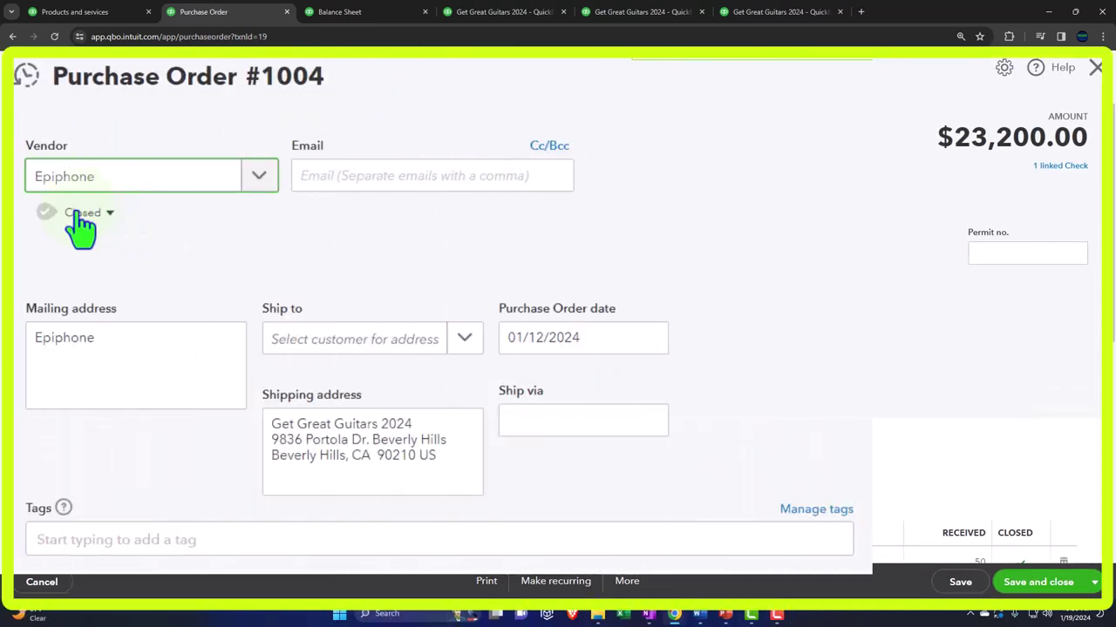
pyautogui.click(109, 215)
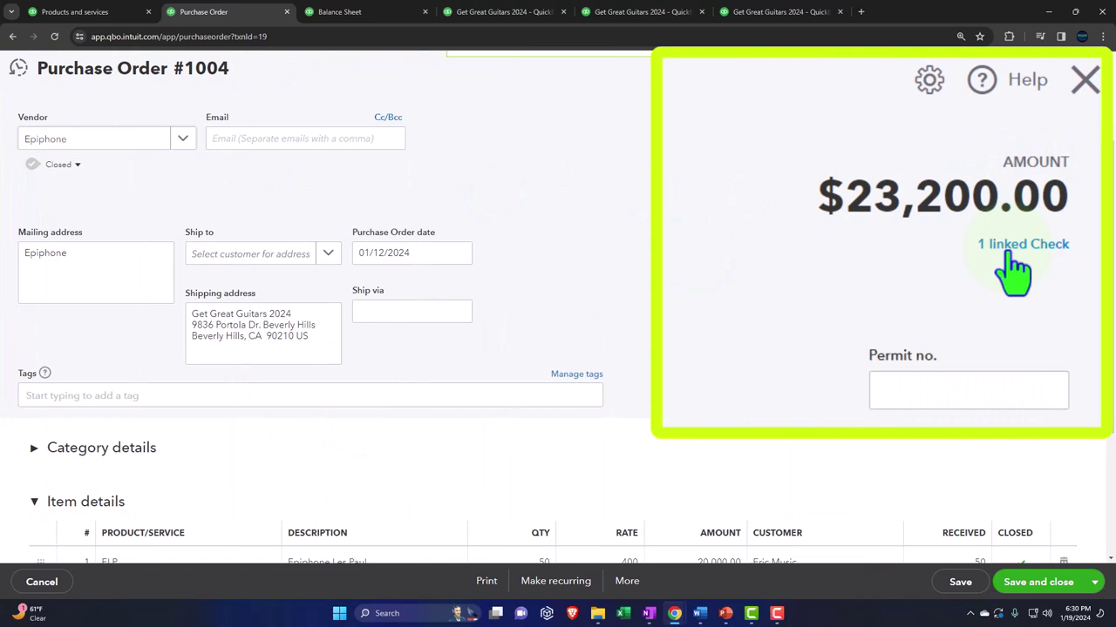
# Step: Follow purchase order 1004's linked transaction to its check, look it over, and return to Epiphone's vendor record
pyautogui.click(1012, 254)
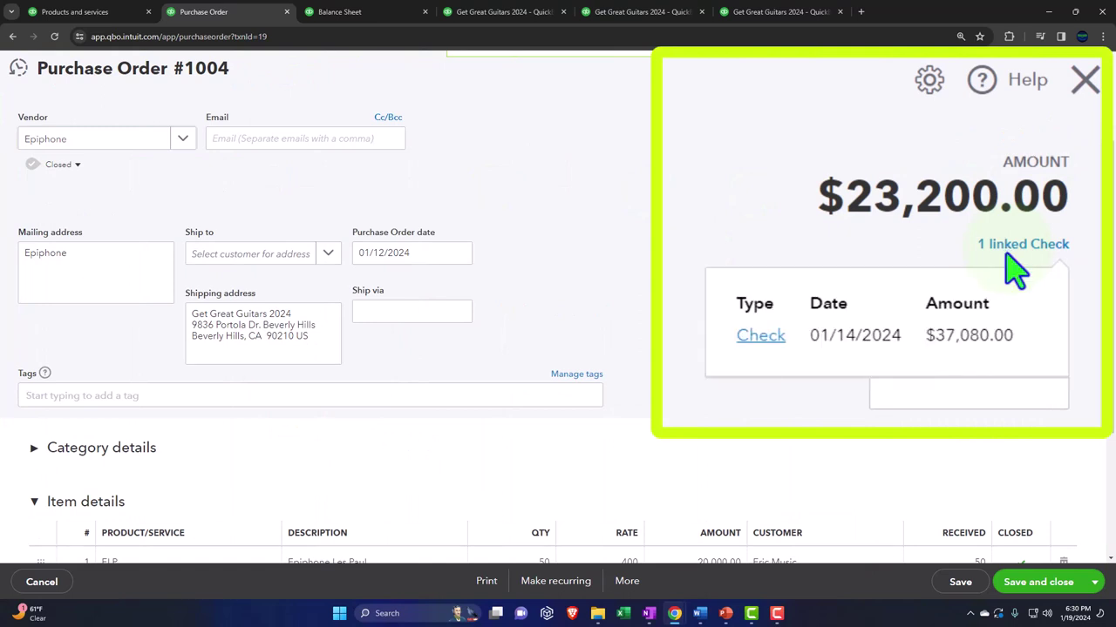
pyautogui.click(760, 335)
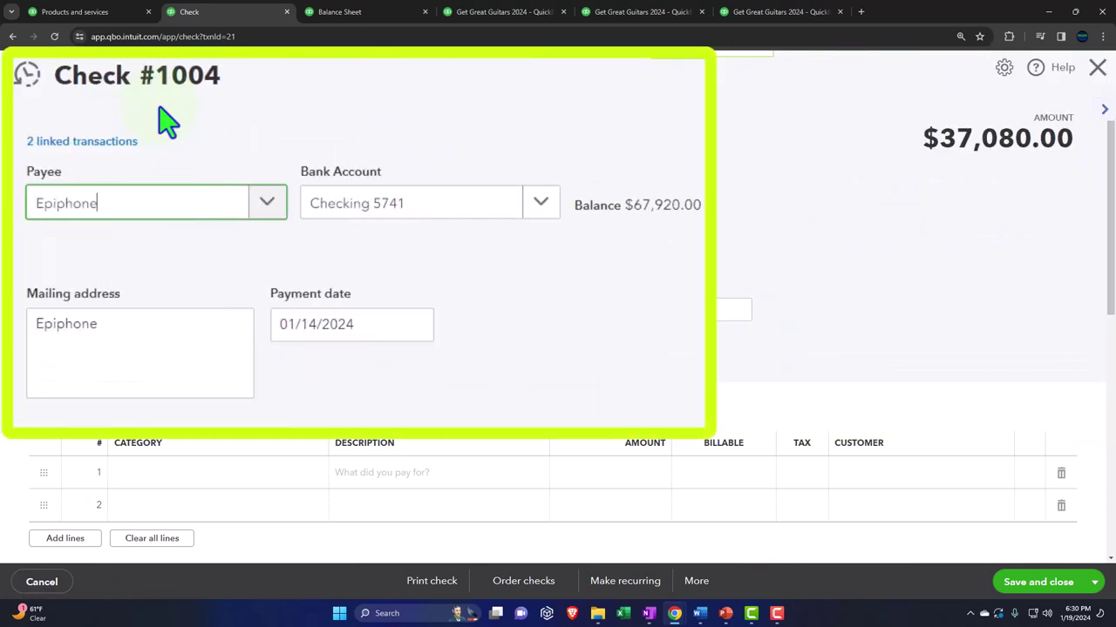
pyautogui.click(1096, 70)
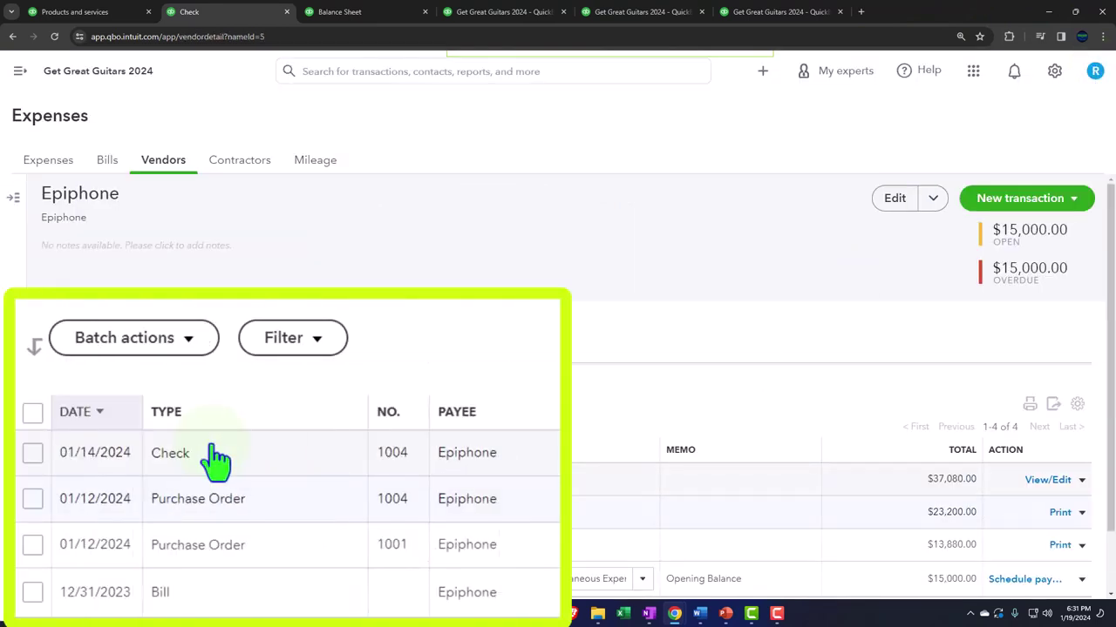
# Step: Open check 1004 from Epiphone's transaction list, view its linked purchase orders, and close the check
pyautogui.click(184, 481)
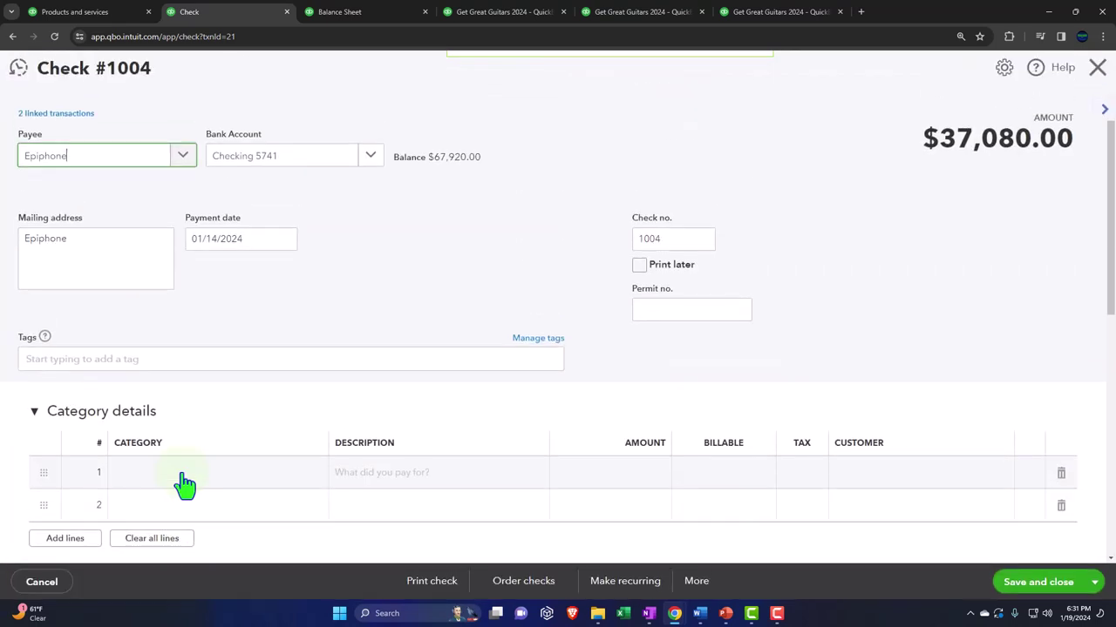
pyautogui.click(71, 120)
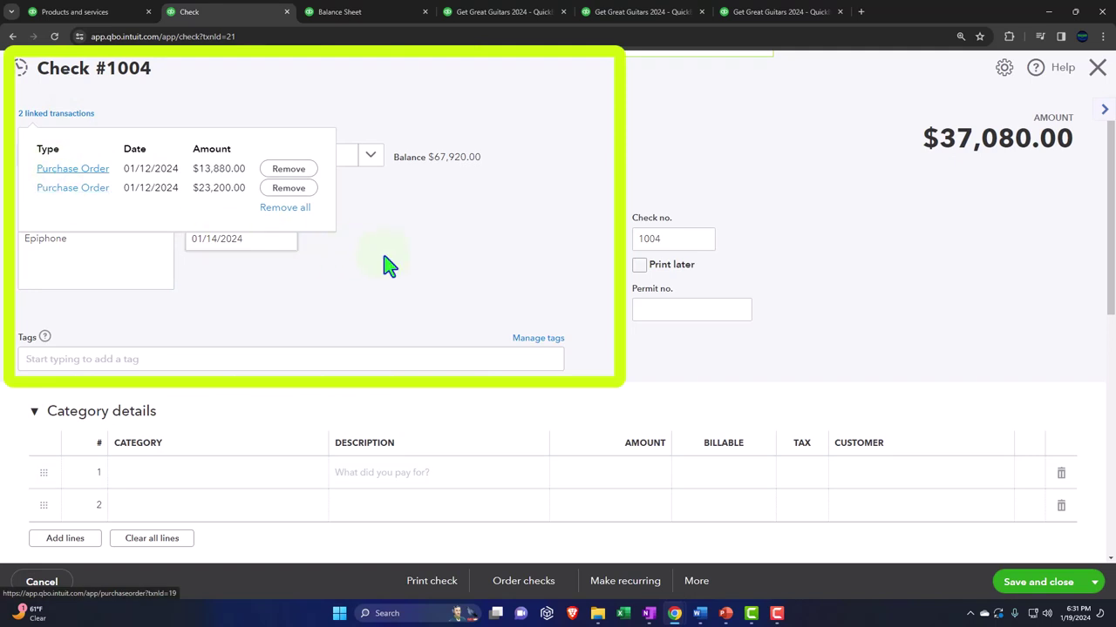
pyautogui.click(432, 266)
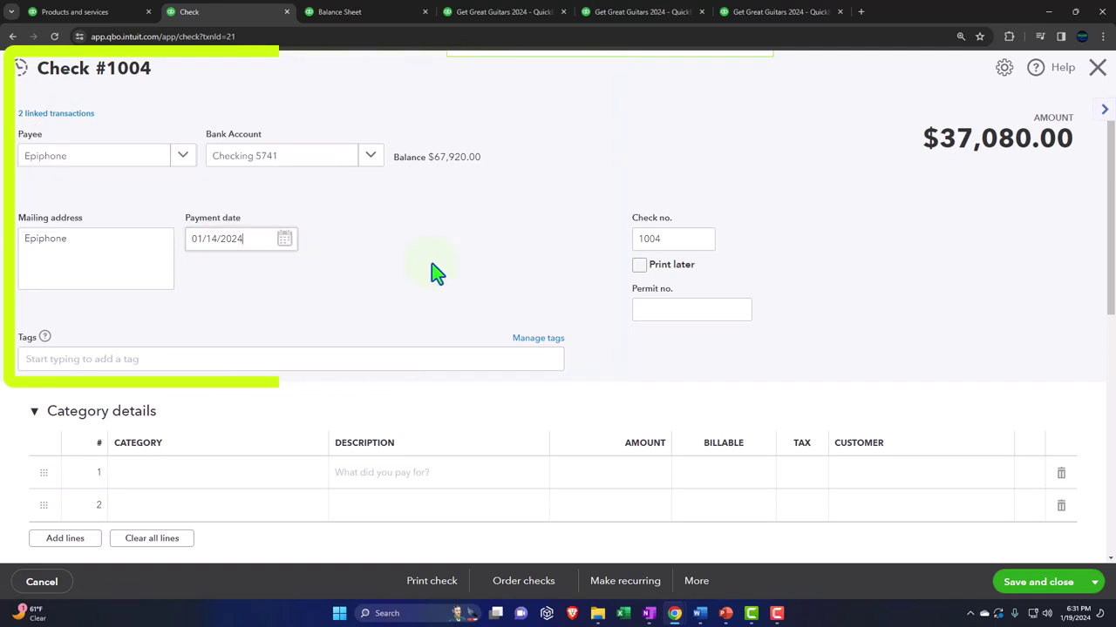
pyautogui.click(1095, 70)
# Step: Look over Epiphone's transaction list, then examine the item lines' received and closed columns on purchase order 1004
pyautogui.scroll(-1, 580, 324)
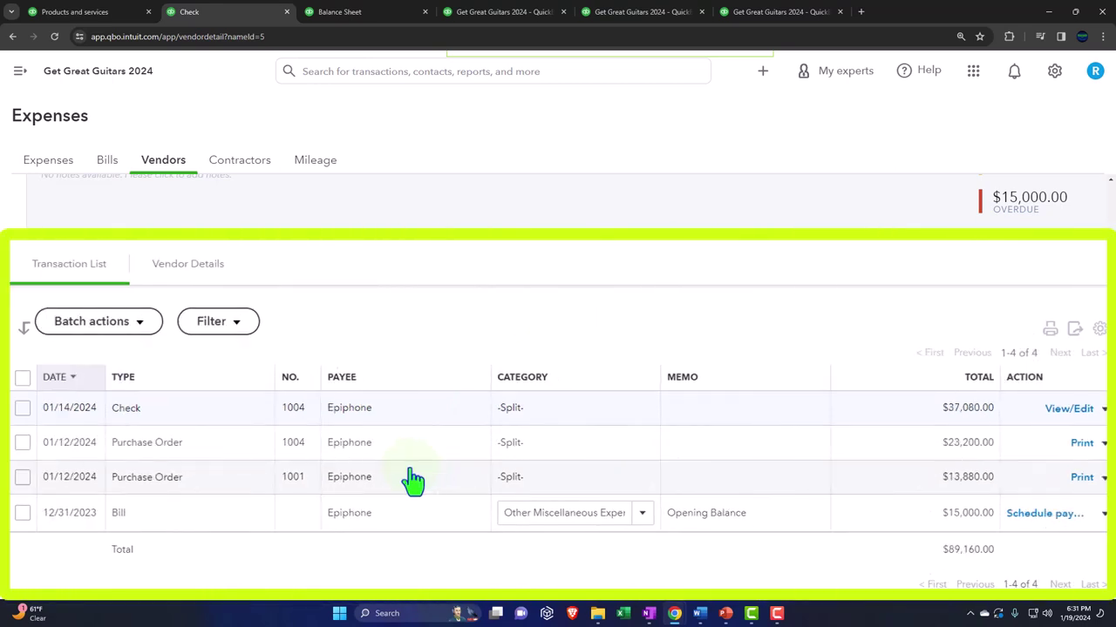
pyautogui.scroll(1, 413, 479)
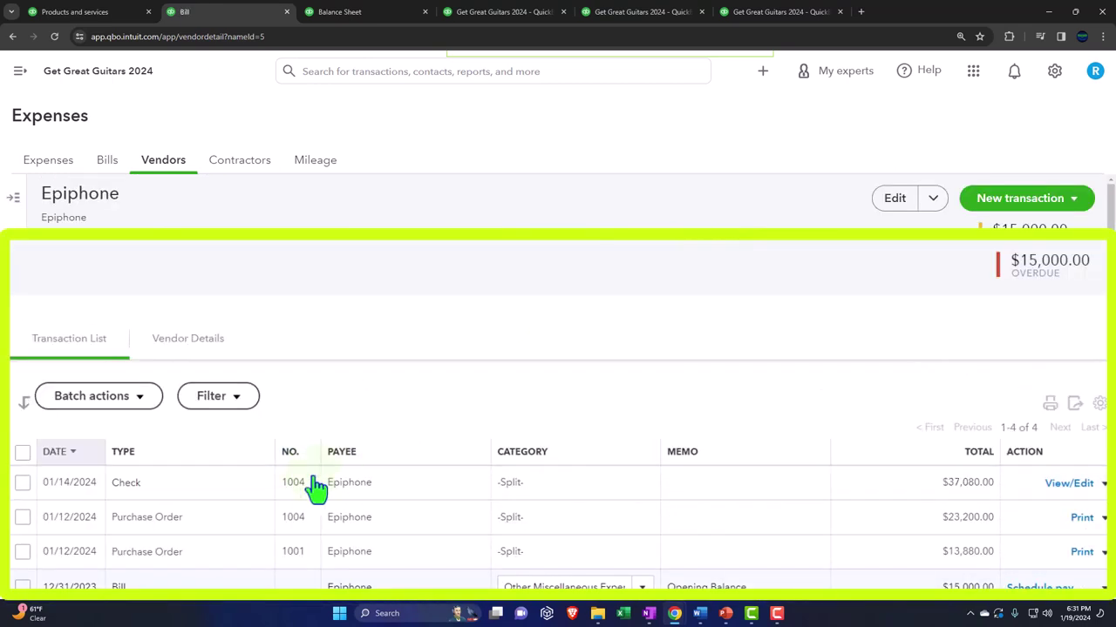
pyautogui.scroll(-1, 315, 488)
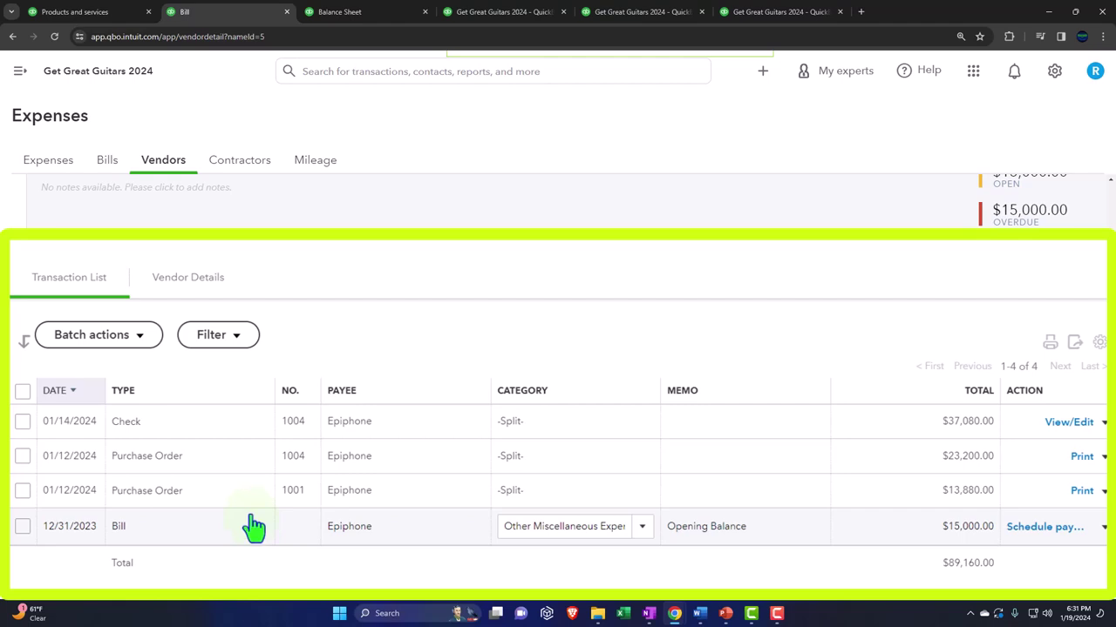
pyautogui.click(240, 472)
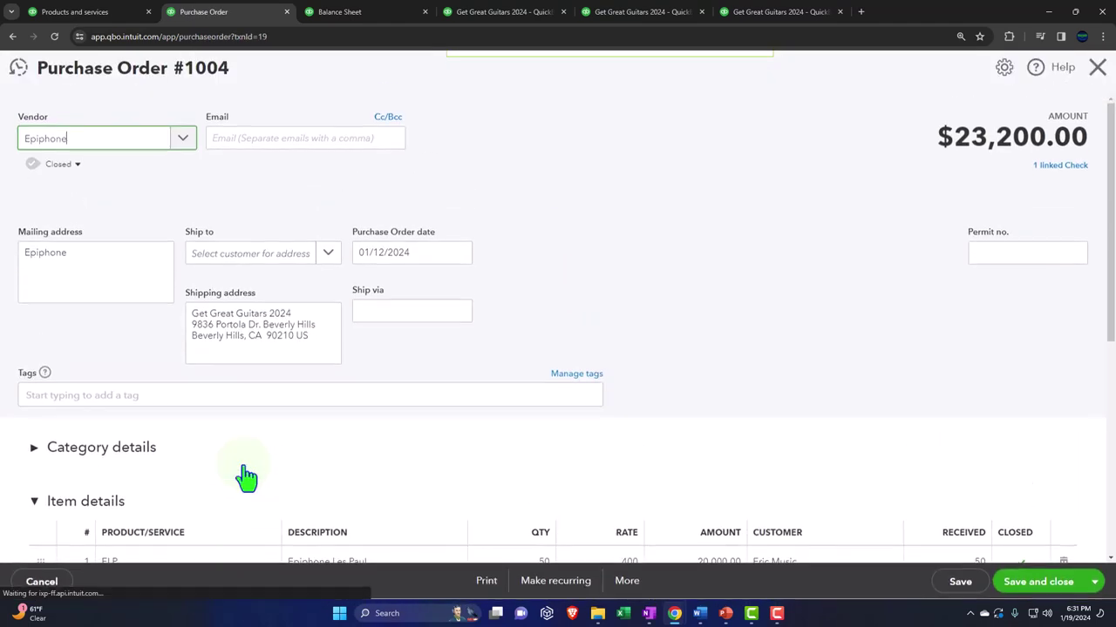
pyautogui.scroll(-3, 891, 273)
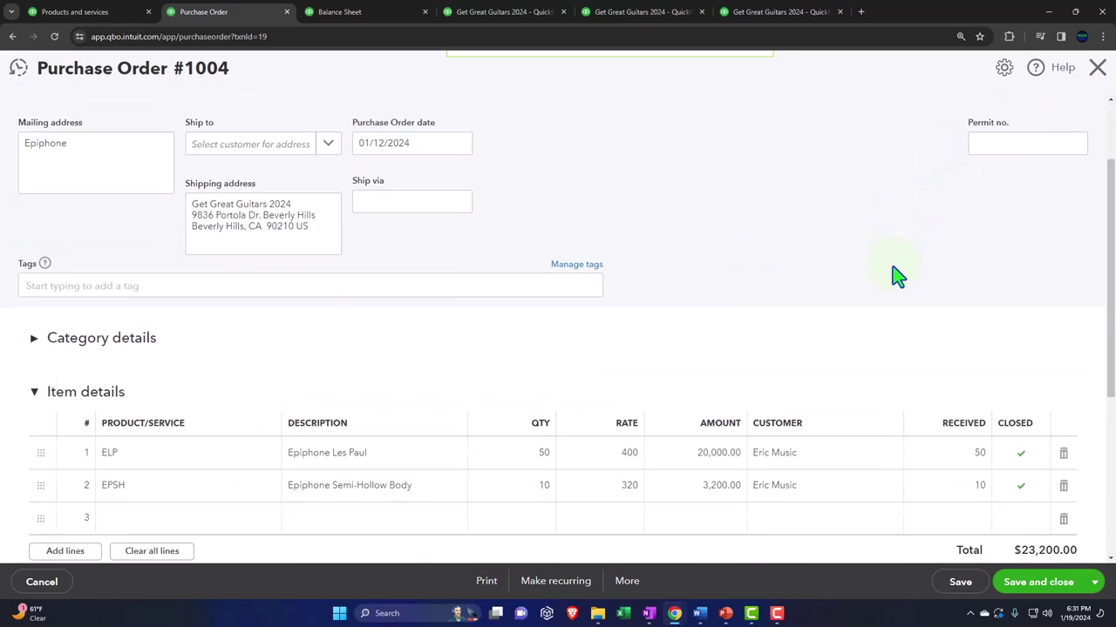
pyautogui.click(1098, 72)
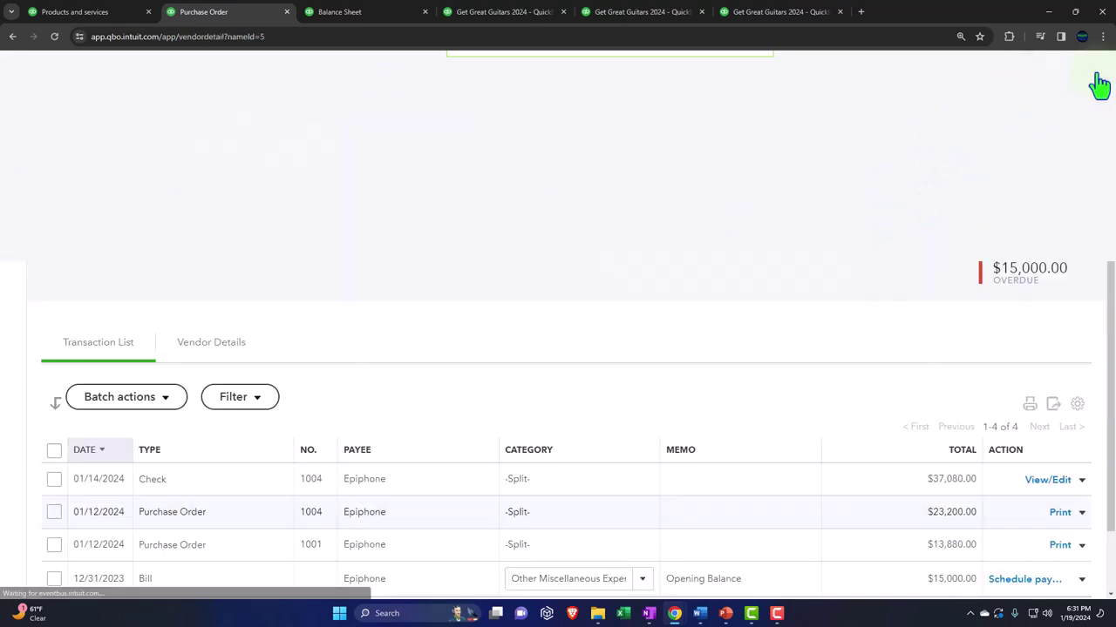
# Step: Open check 1004 again to examine the billable, tax and customer settings of its item lines, then close it
pyautogui.click(237, 490)
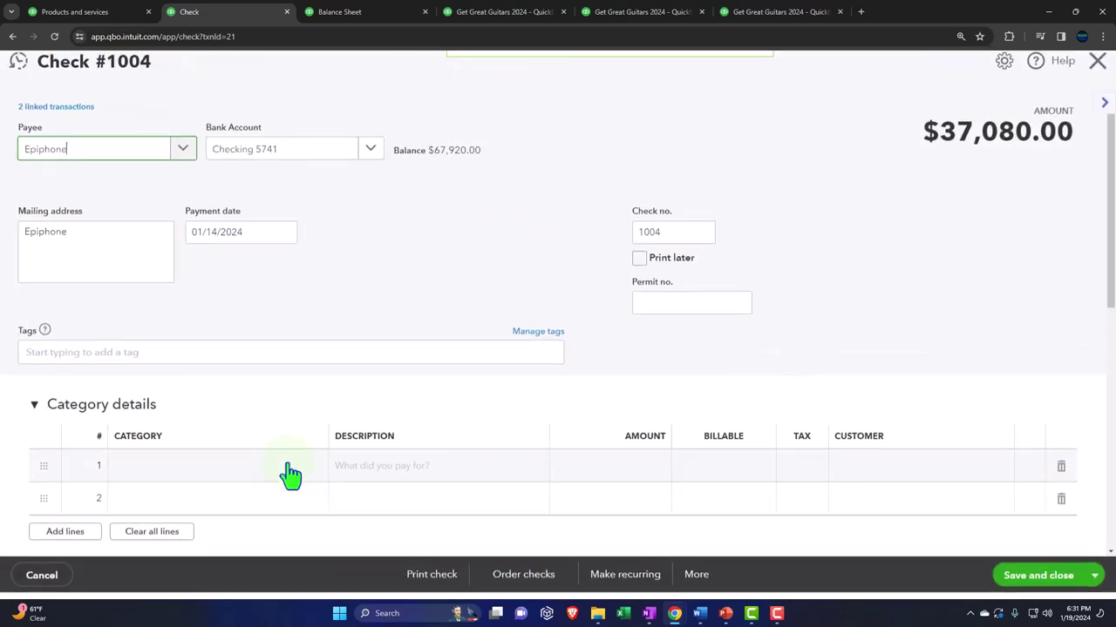
pyautogui.scroll(-3, 301, 477)
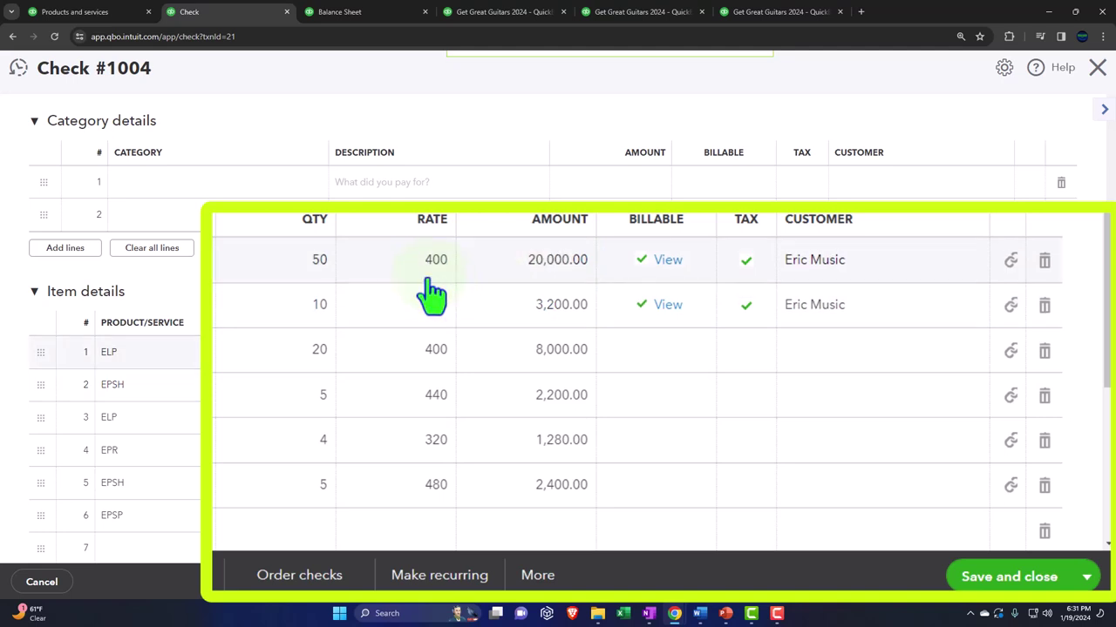
pyautogui.click(1096, 68)
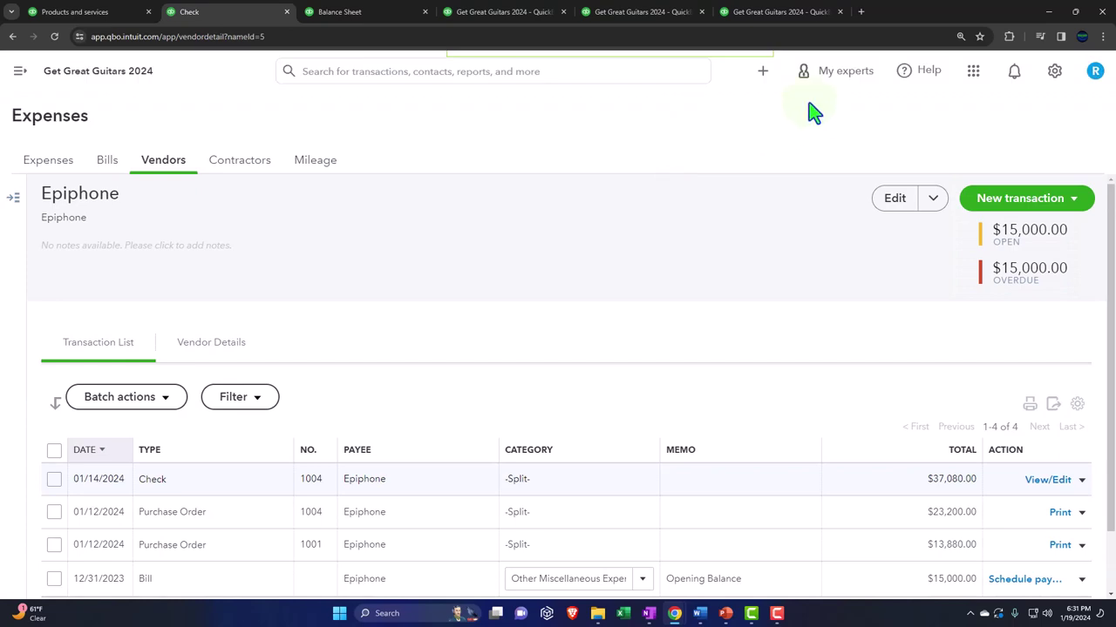
# Step: Start a new invoice and choose Eric Music as the customer
pyautogui.click(763, 72)
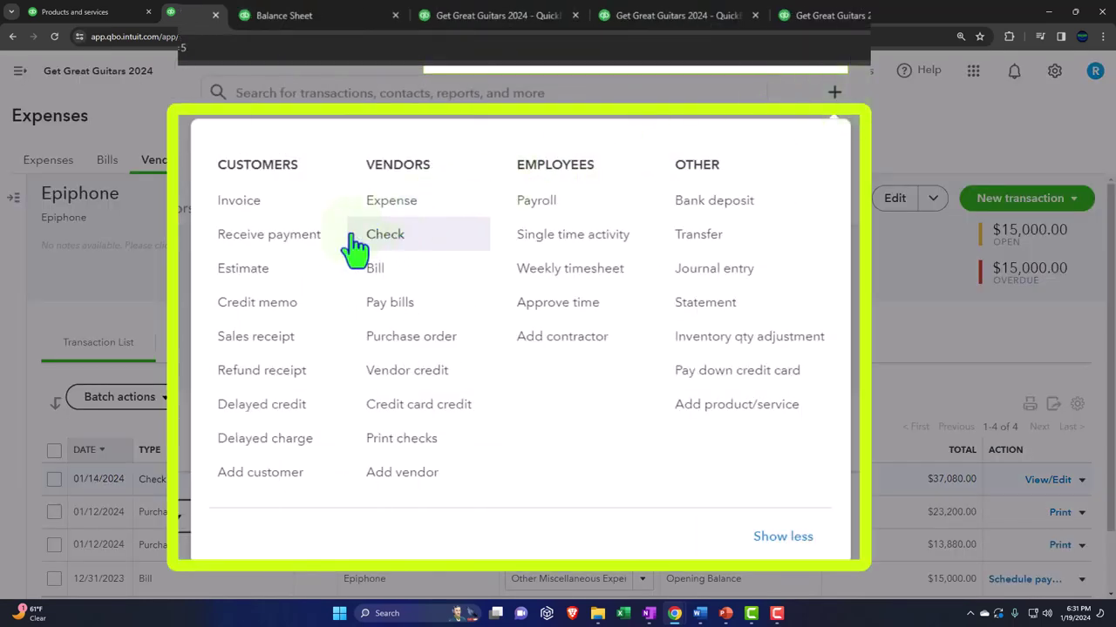
pyautogui.click(248, 205)
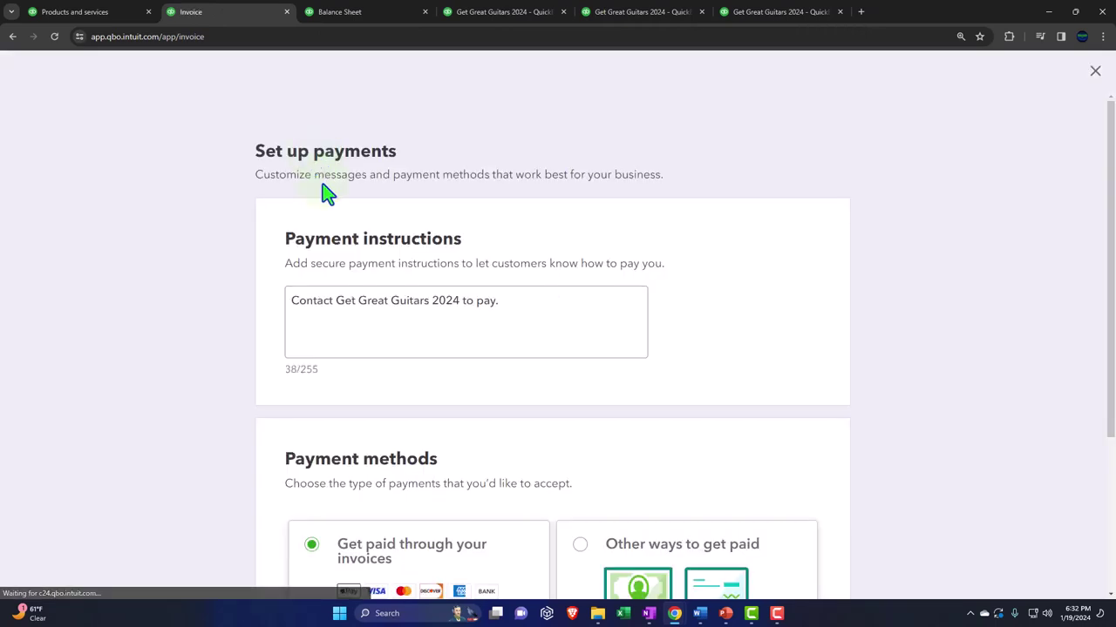
pyautogui.scroll(-1, 1078, 129)
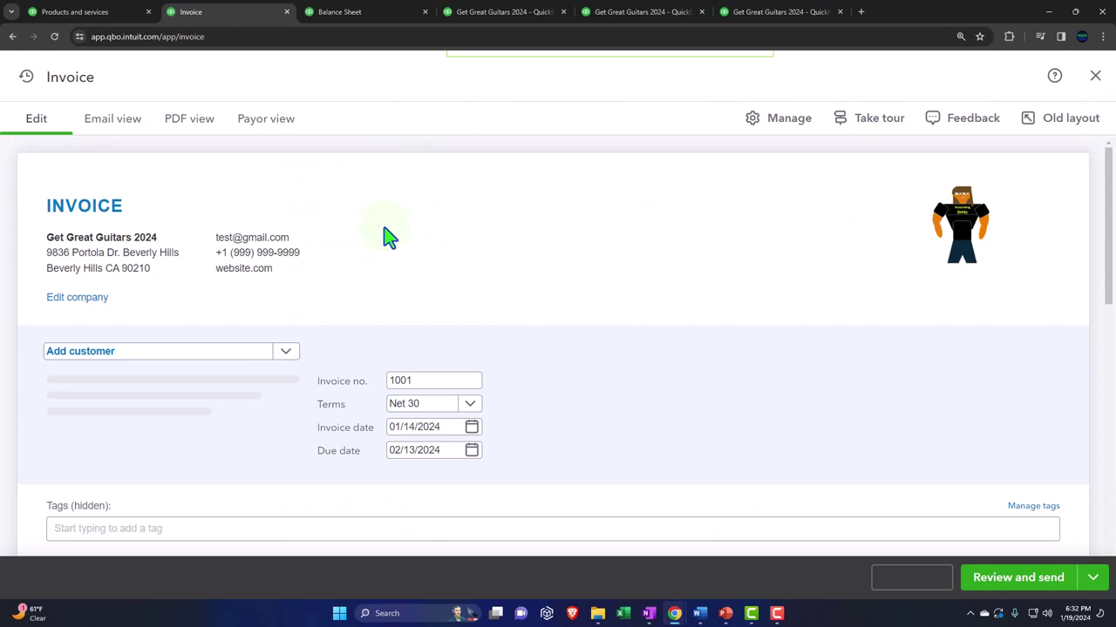
pyautogui.scroll(-3, 374, 326)
pyautogui.scroll(-3, 371, 336)
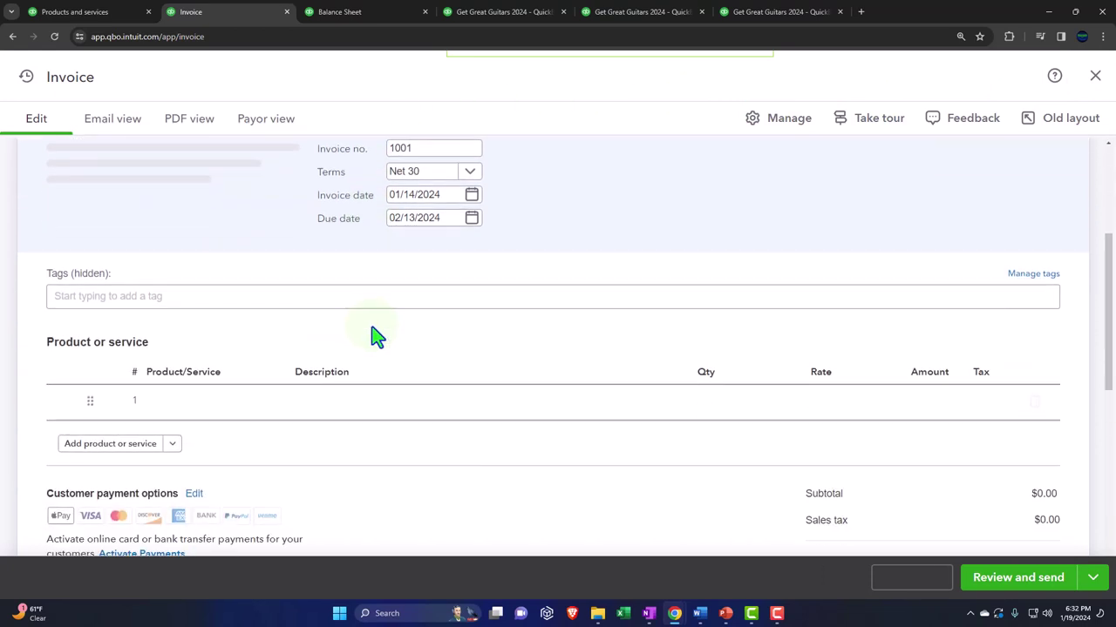
pyautogui.scroll(5, 369, 336)
pyautogui.click(215, 249)
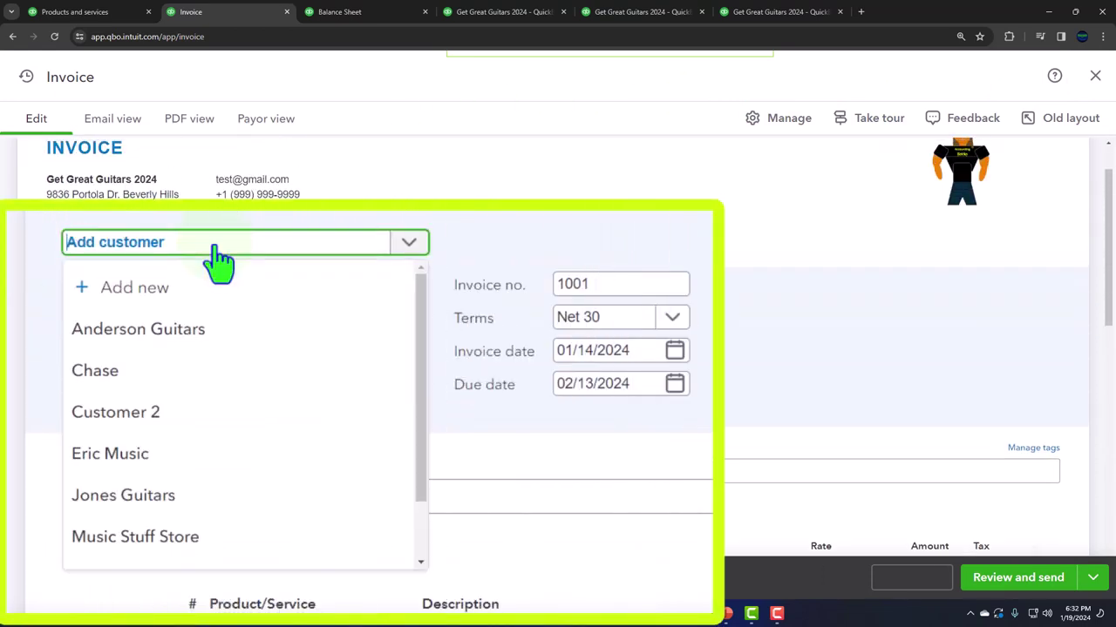
pyautogui.write('eri')
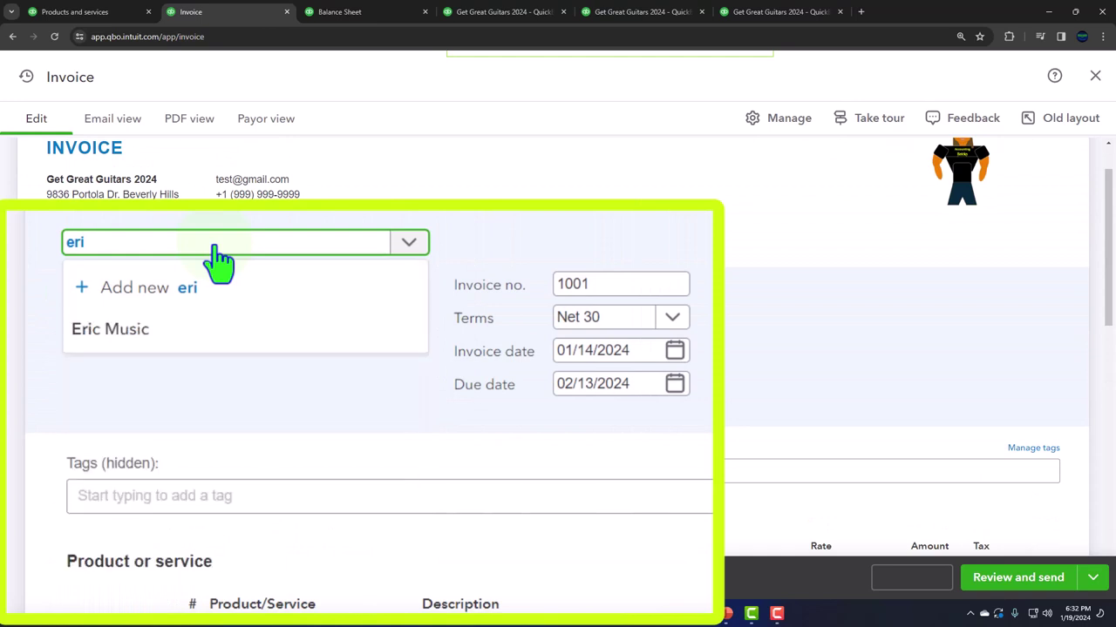
pyautogui.click(159, 334)
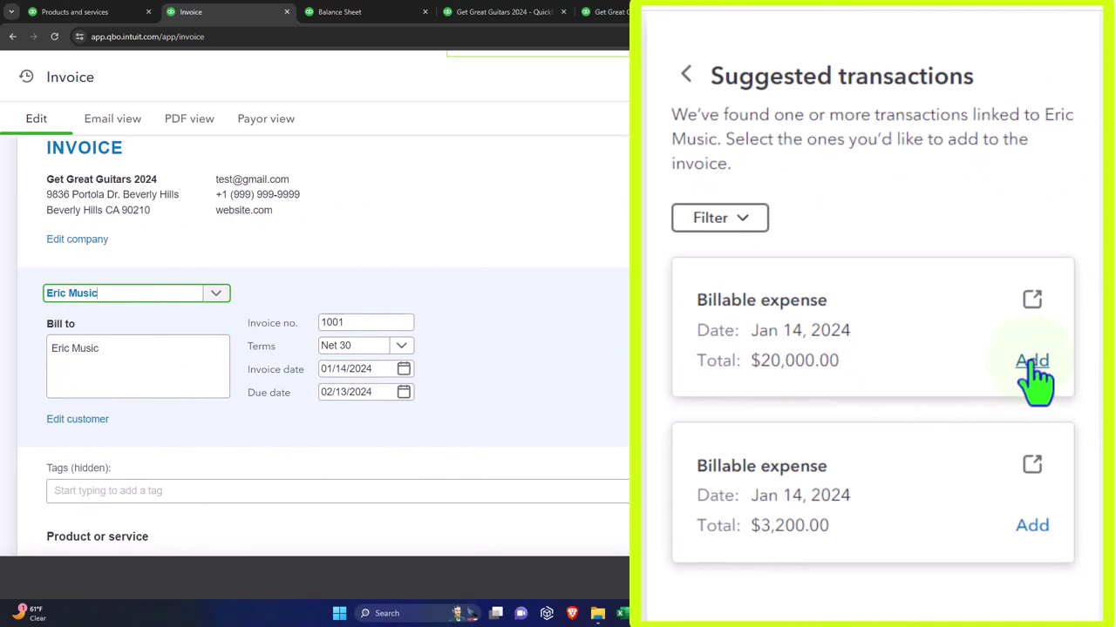
pyautogui.click(1065, 345)
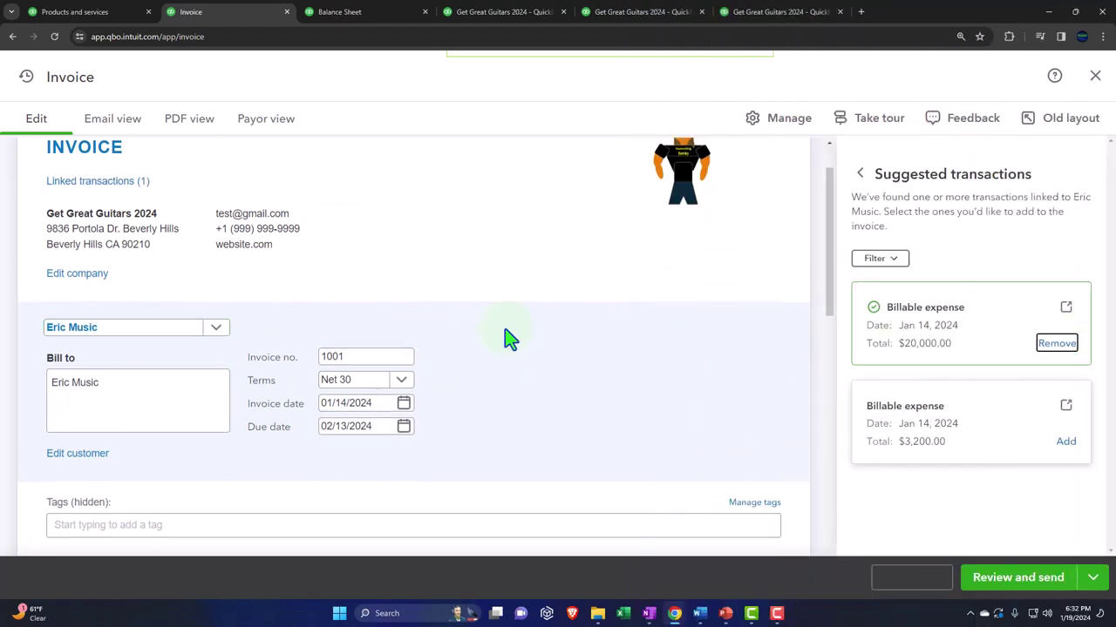
pyautogui.scroll(-3, 510, 340)
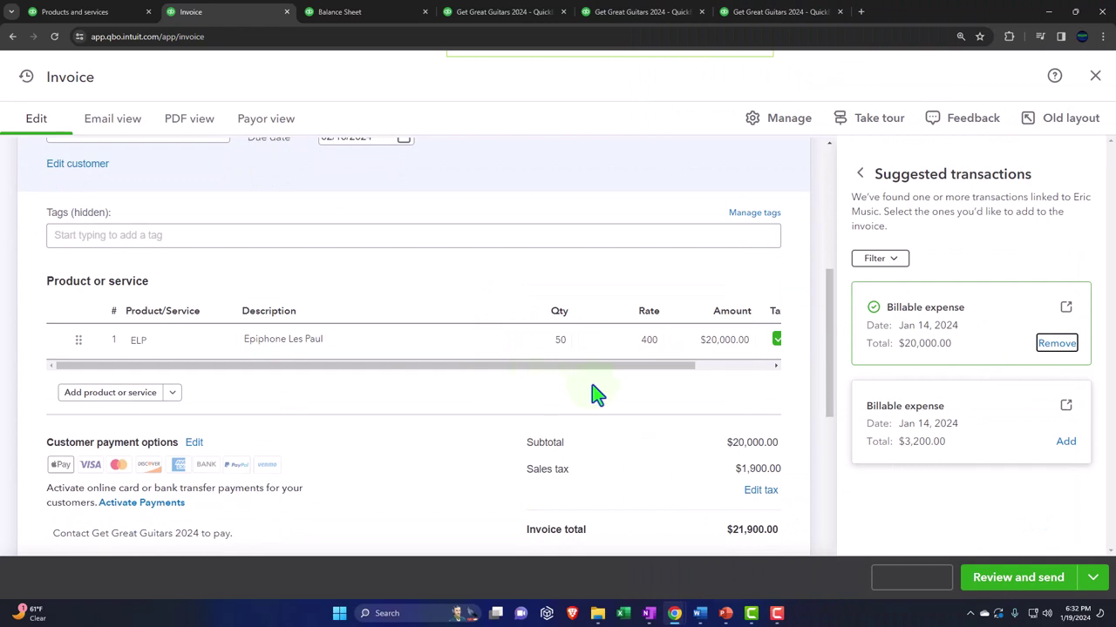
pyautogui.click(860, 175)
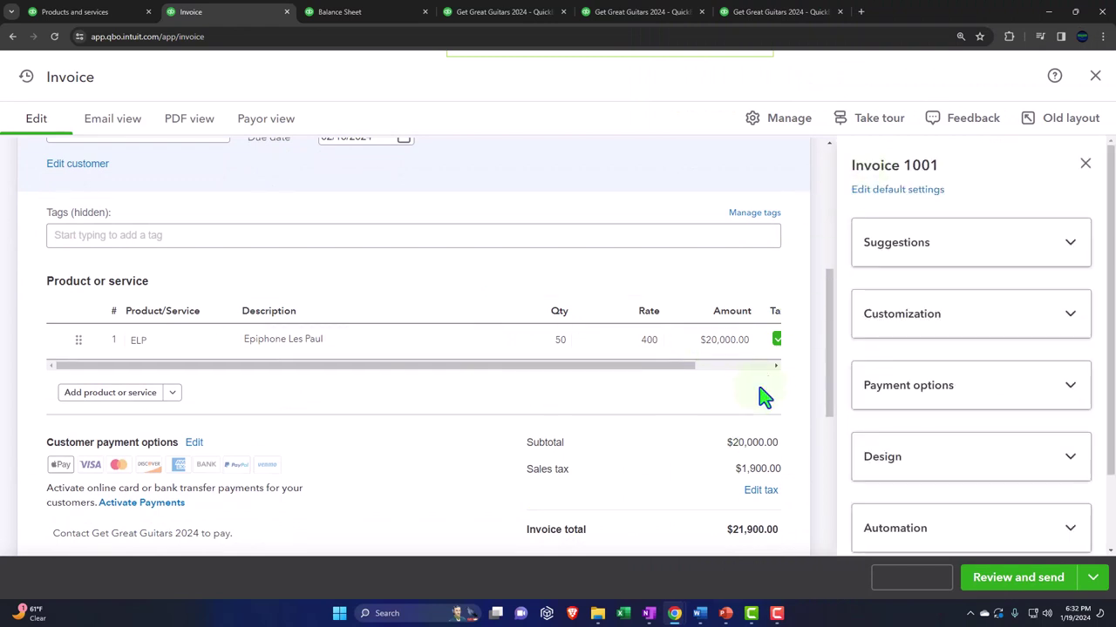
pyautogui.click(1084, 165)
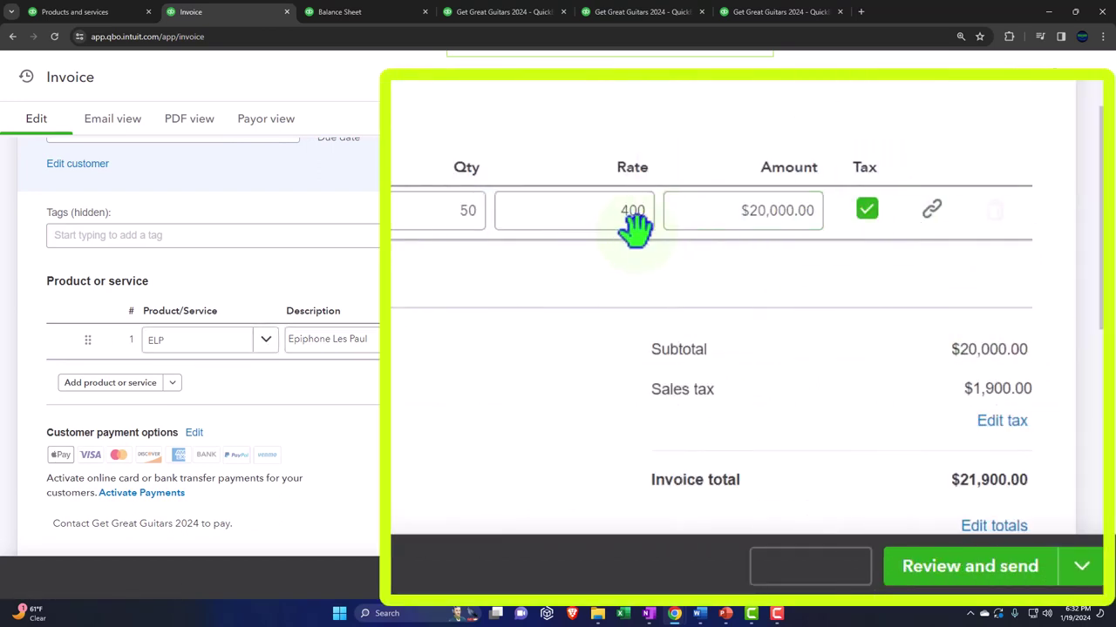
pyautogui.click(616, 196)
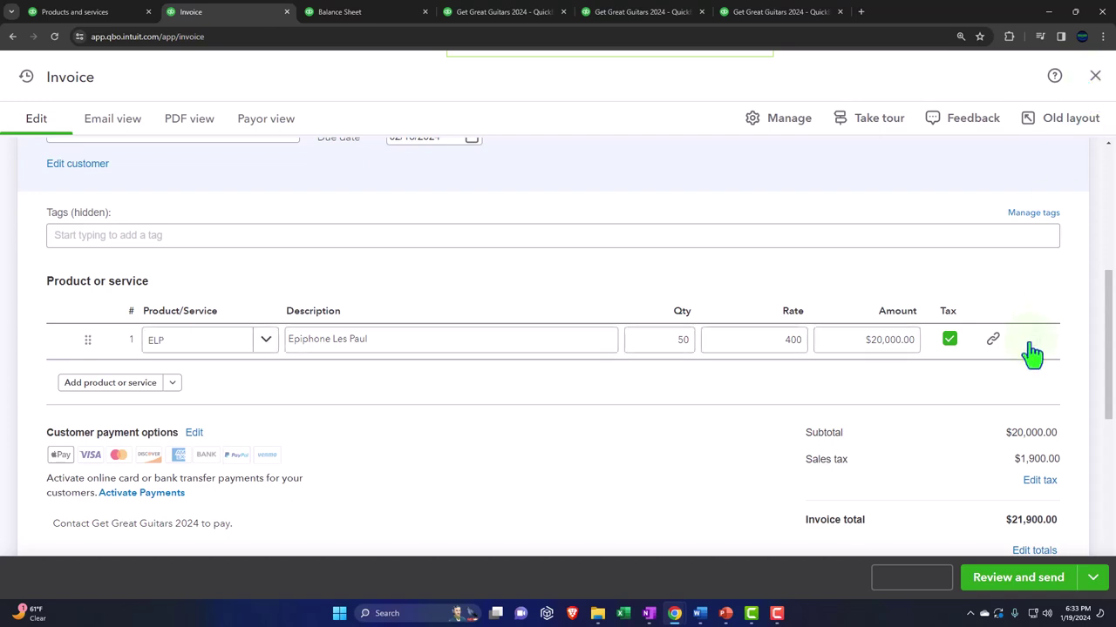
pyautogui.click(1096, 86)
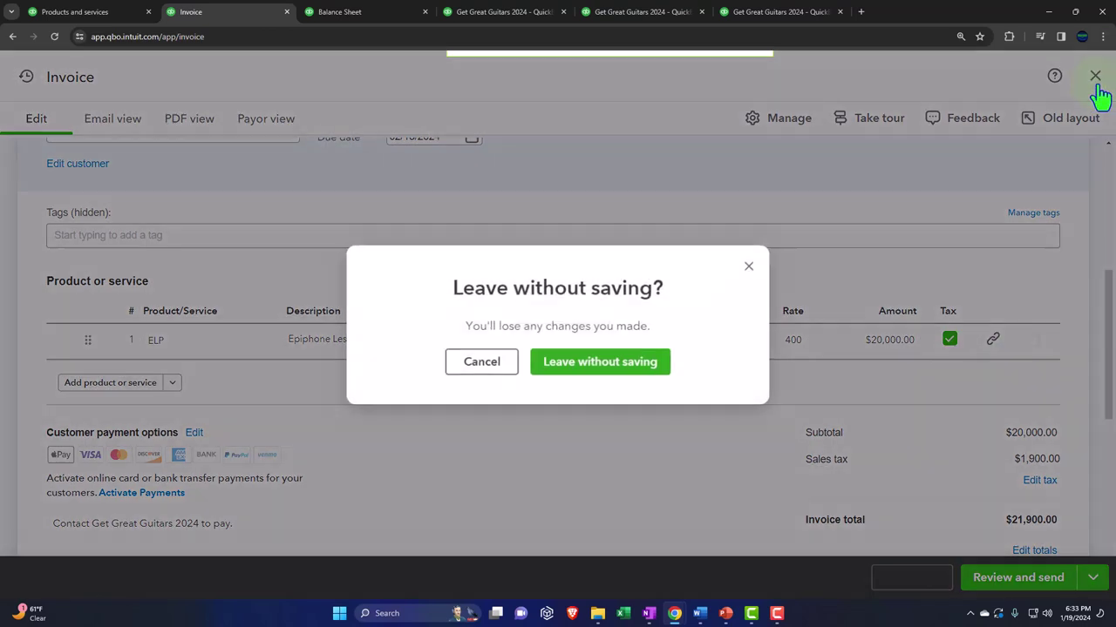
pyautogui.click(608, 374)
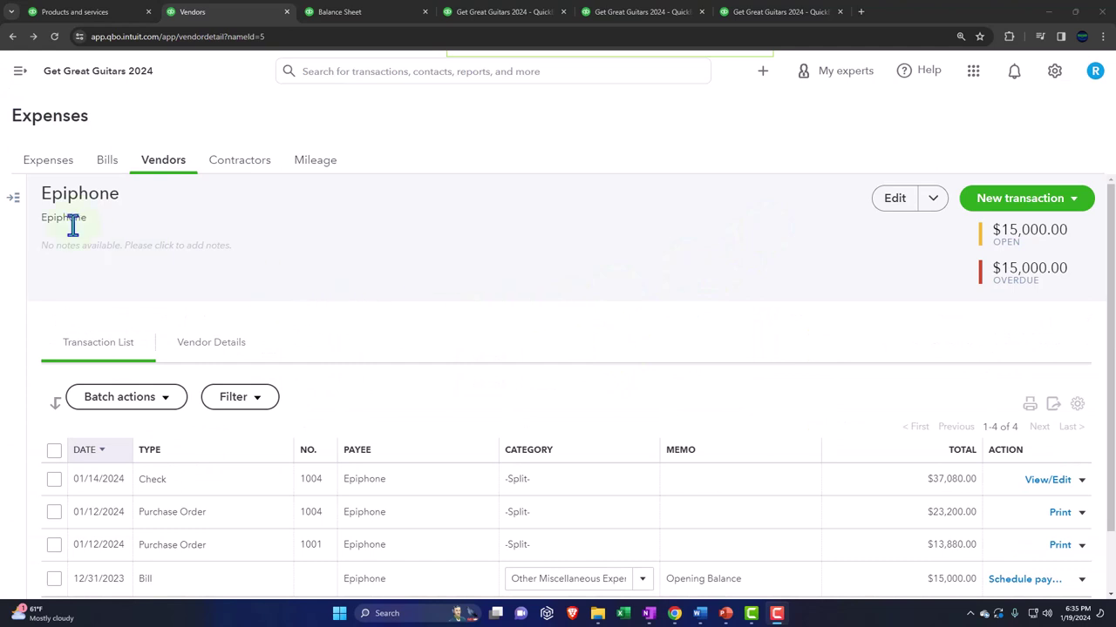
# Step: Return from Epiphone's vendor record to the full Vendors list
pyautogui.click(13, 199)
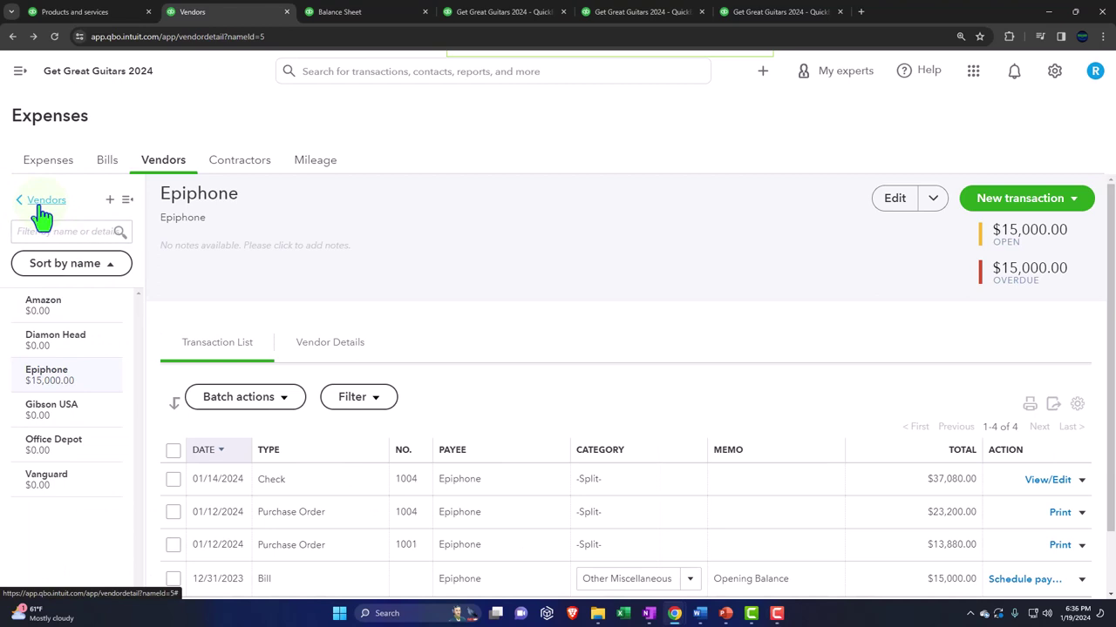
pyautogui.click(44, 202)
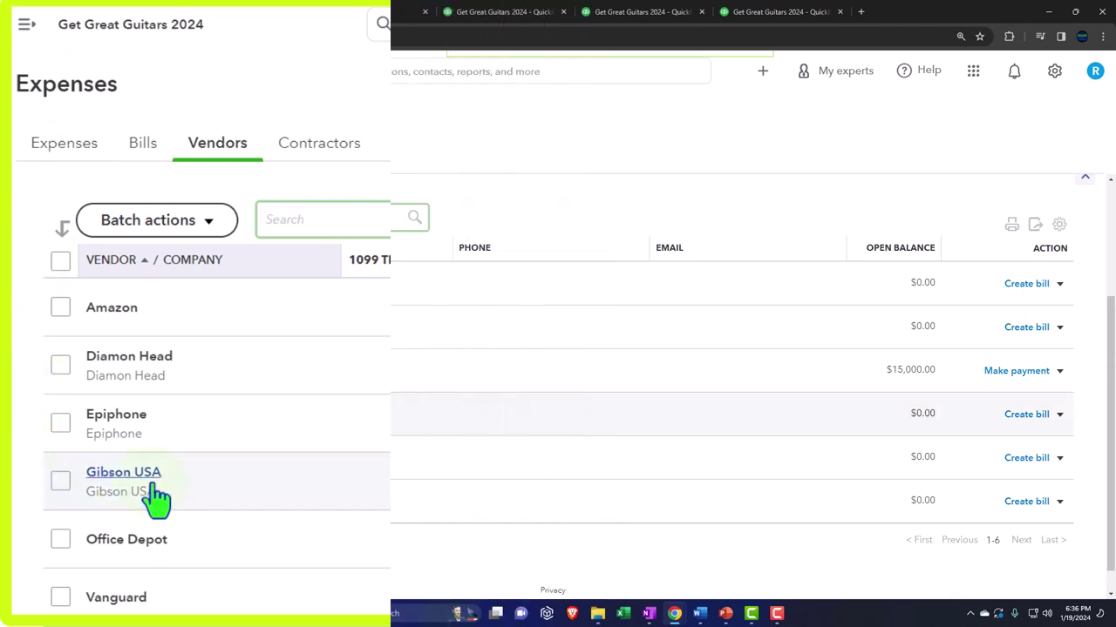
# Step: Open the vendor record of Gibson USA and examine the actions available for purchase order 1005
pyautogui.click(111, 425)
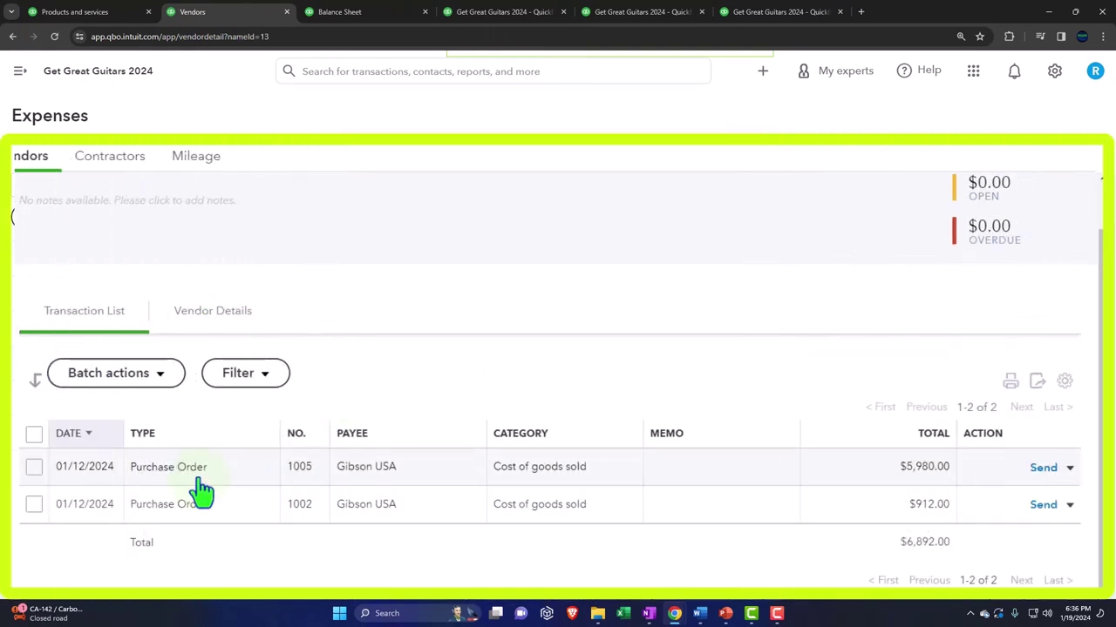
pyautogui.click(1071, 470)
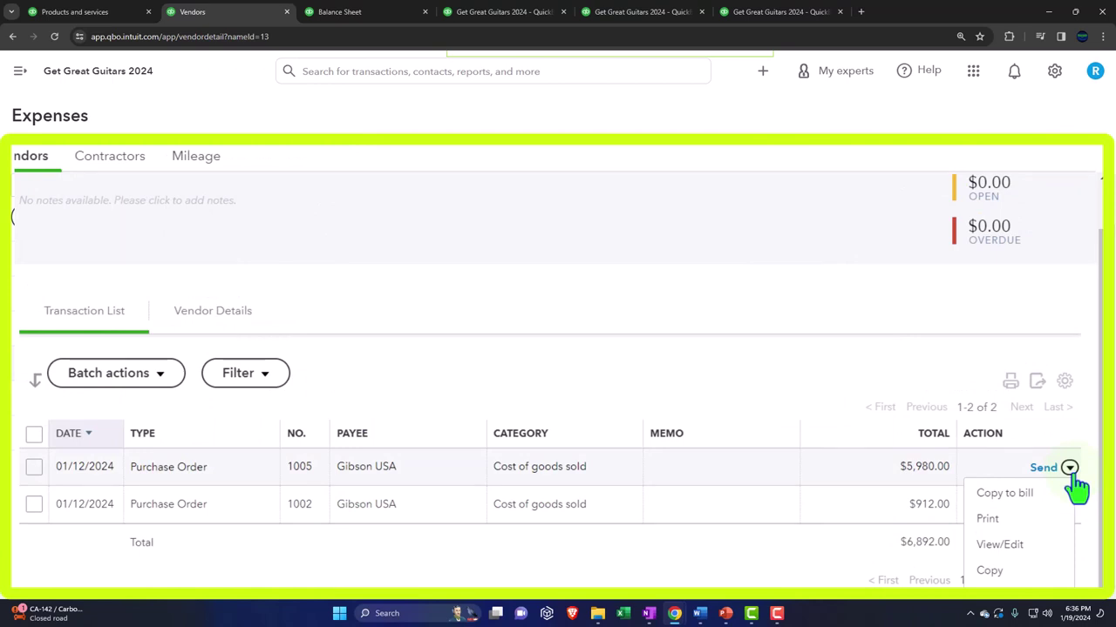
pyautogui.click(785, 543)
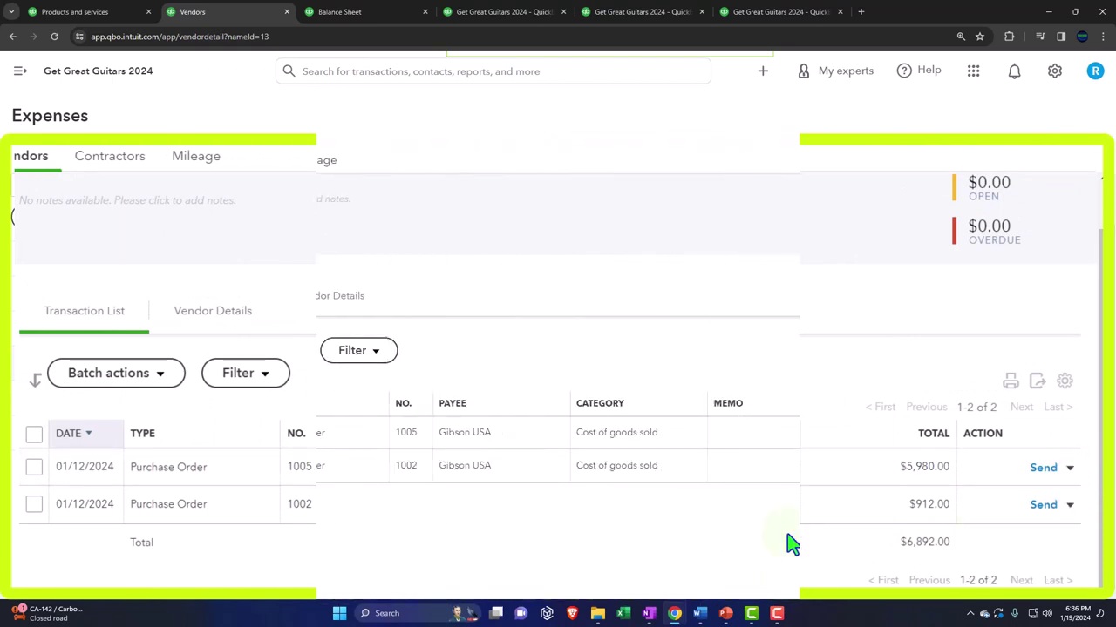
# Step: Start a new check and choose Gibson USA as the payee
pyautogui.click(763, 73)
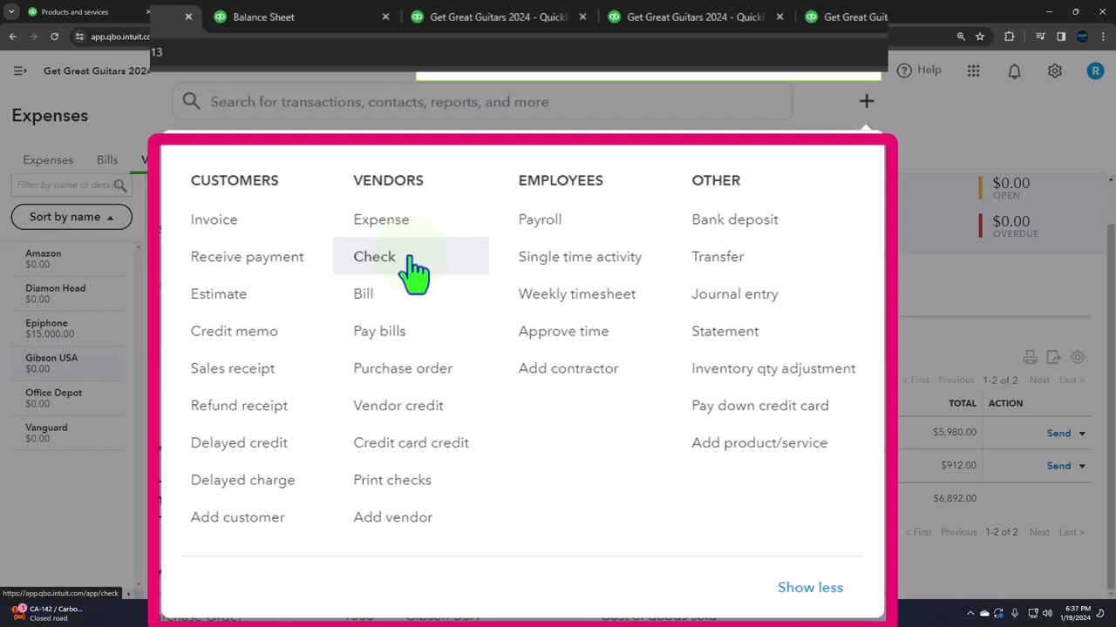
pyautogui.click(409, 260)
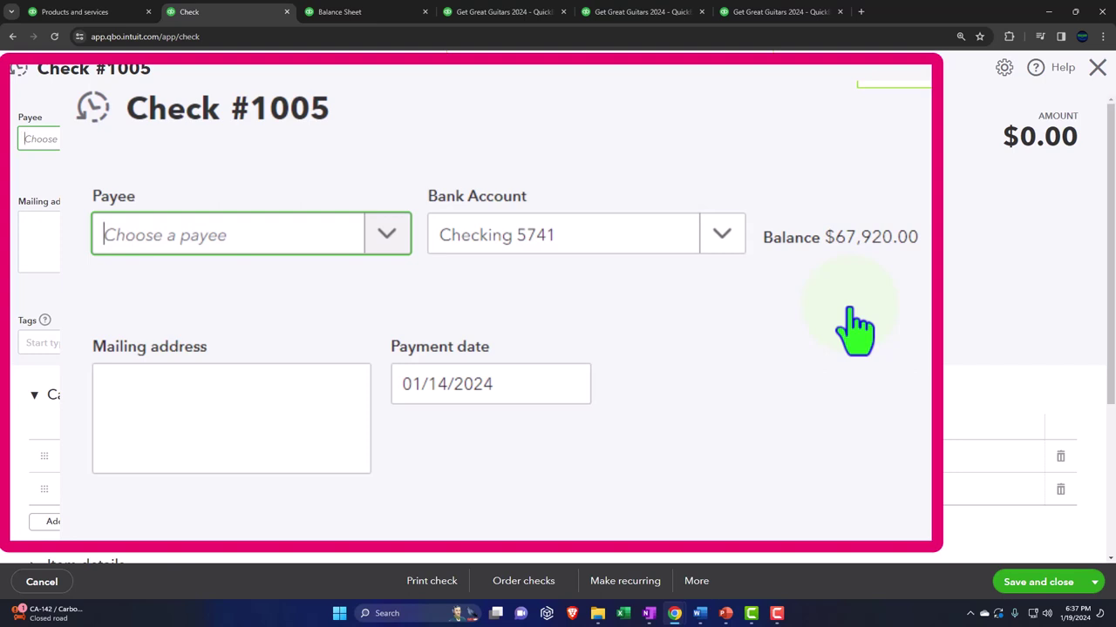
pyautogui.write('gi')
pyautogui.press('Down')
pyautogui.press('Down')
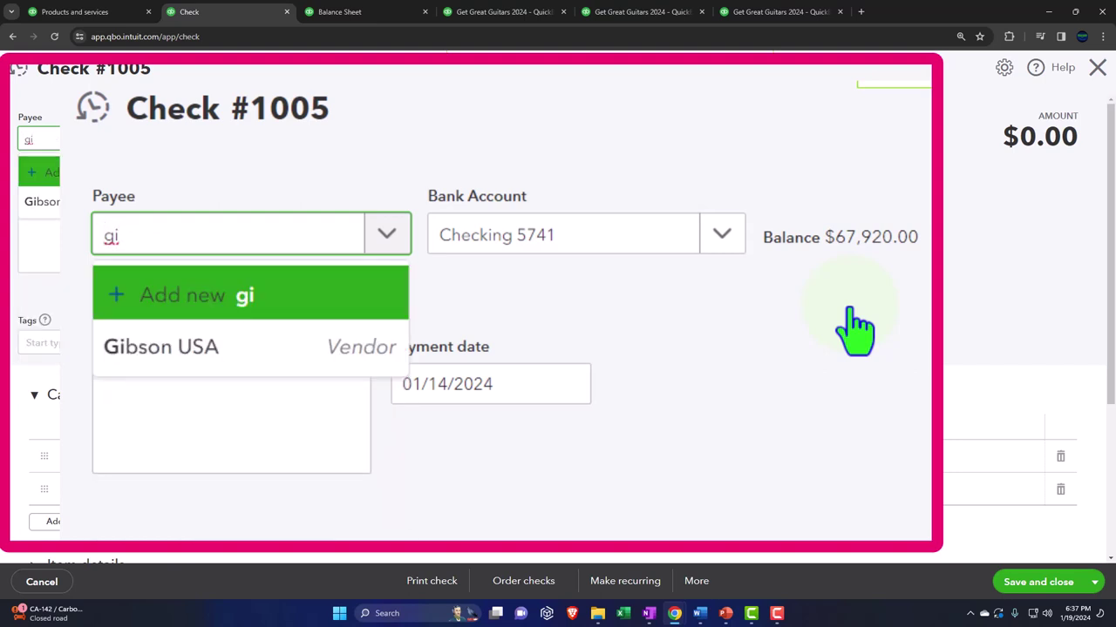
pyautogui.press('Tab')
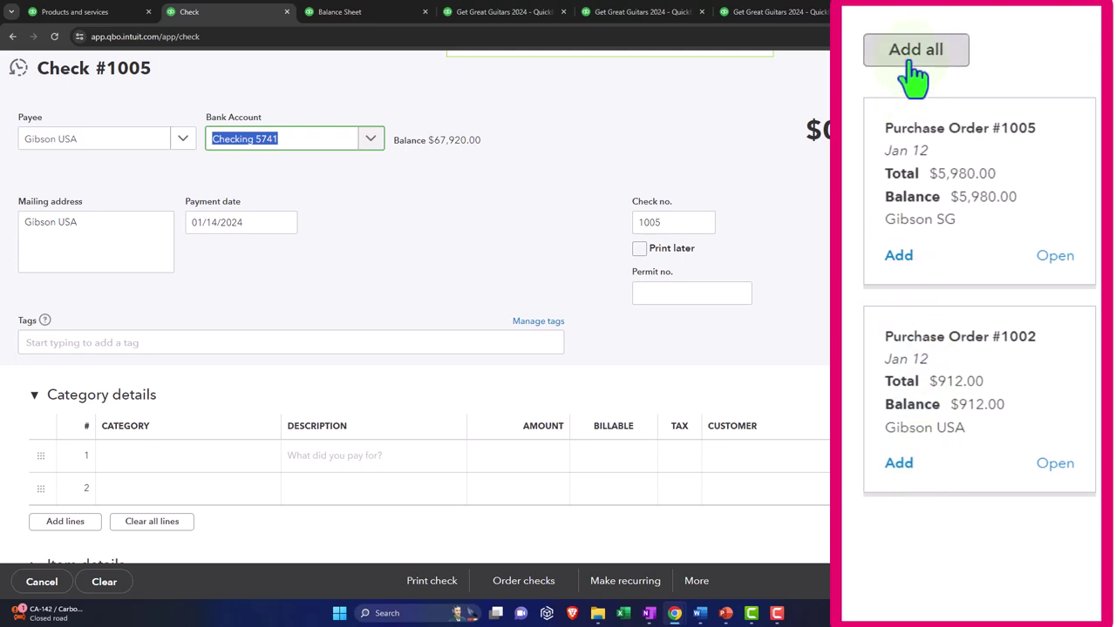
# Step: Add both open Gibson USA purchase orders to the check, keep Checking 5741 as the bank account, and set the payment date to 01/15/2024
pyautogui.click(969, 161)
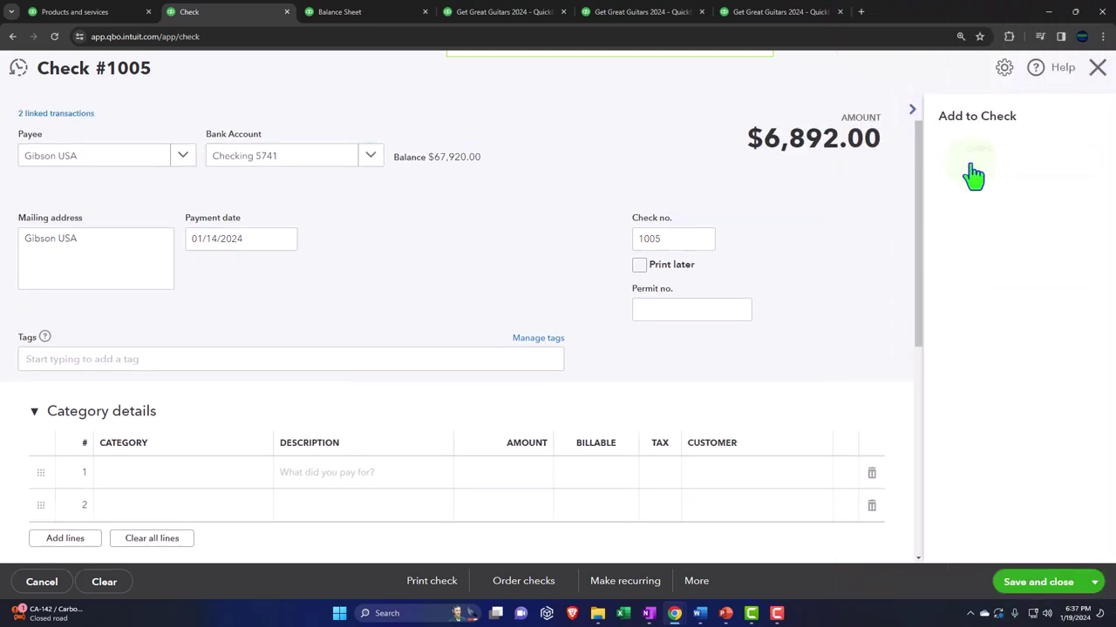
pyautogui.click(318, 159)
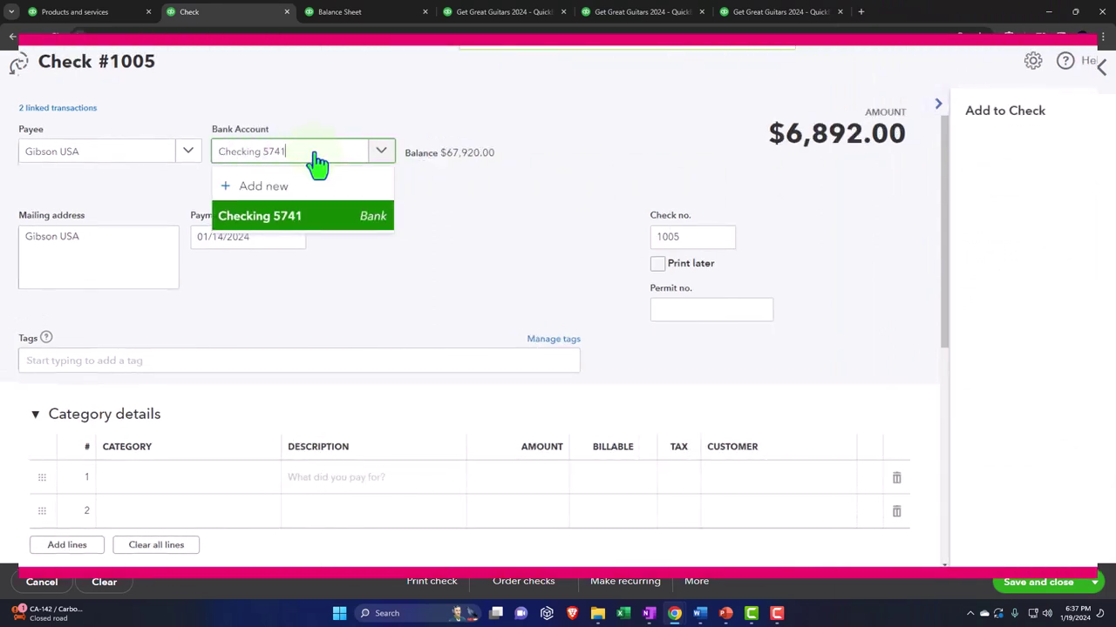
pyautogui.click(316, 155)
pyautogui.press('Tab')
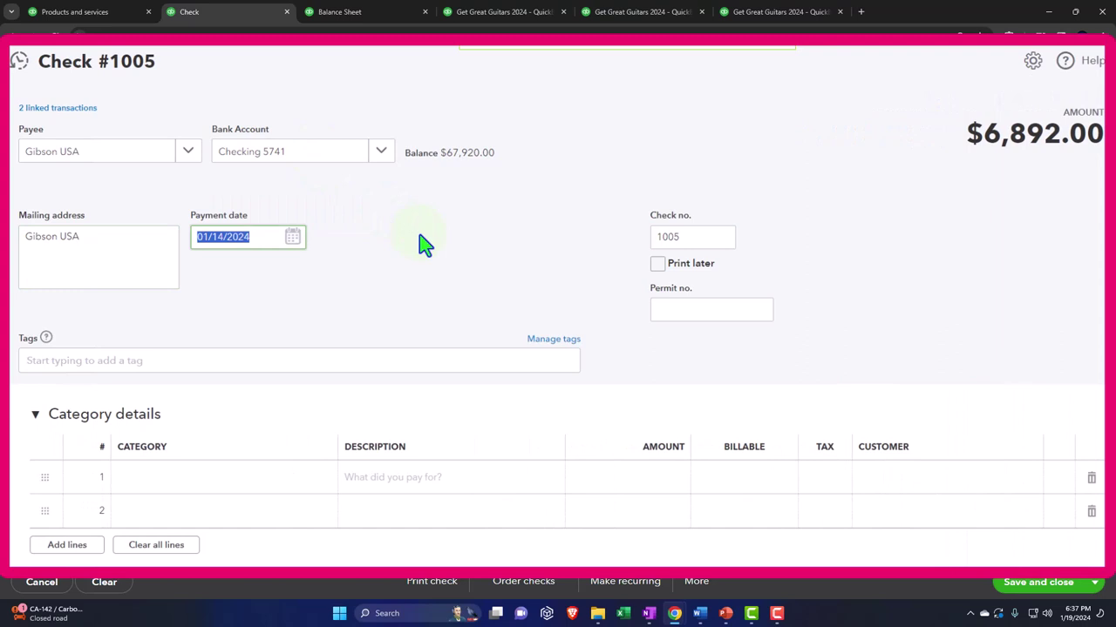
pyautogui.press('Tab')
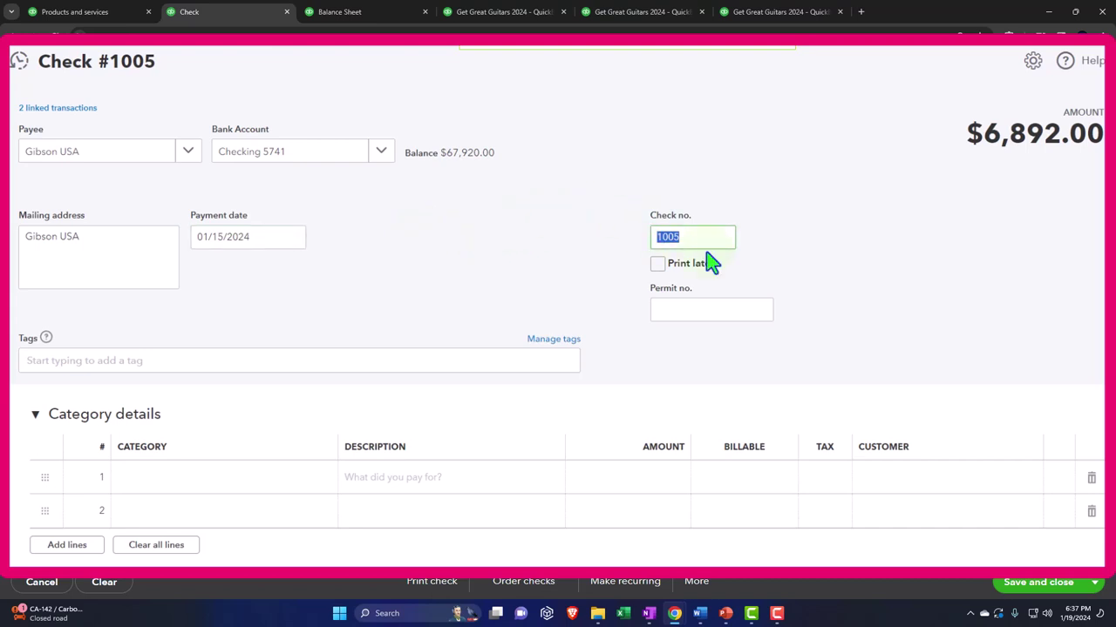
pyautogui.press('Tab')
pyautogui.press('Tab')
pyautogui.press('Tab')
pyautogui.press('Tab')
pyautogui.press('Tab')
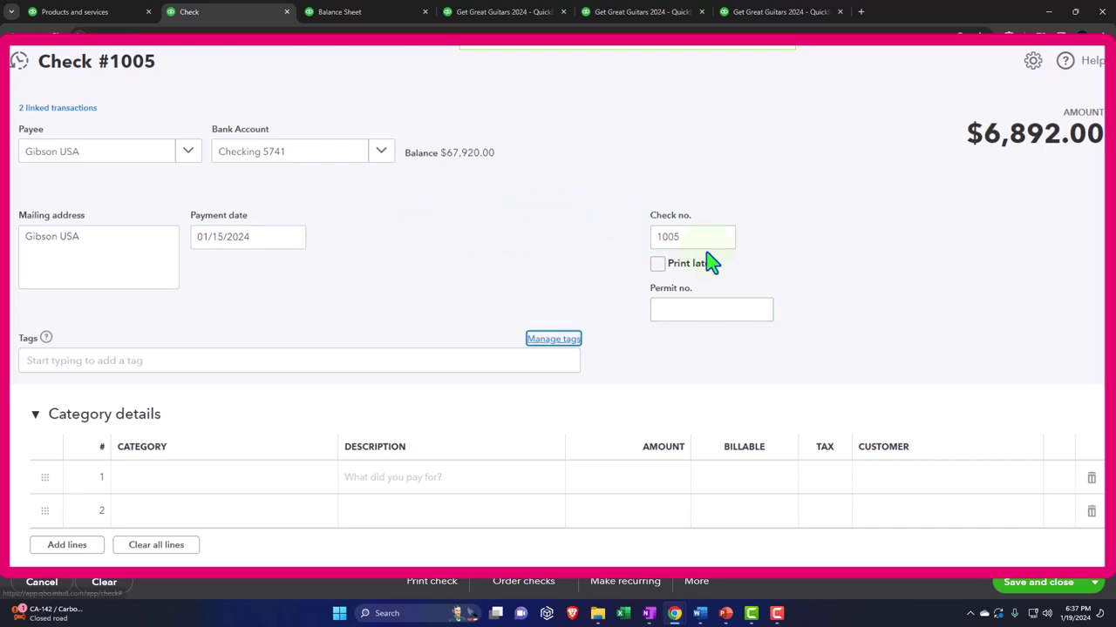
# Step: Collapse the check's category details and mark the Gibson SG item line for Music Stuff Store as billable and taxable
pyautogui.scroll(-3, 687, 261)
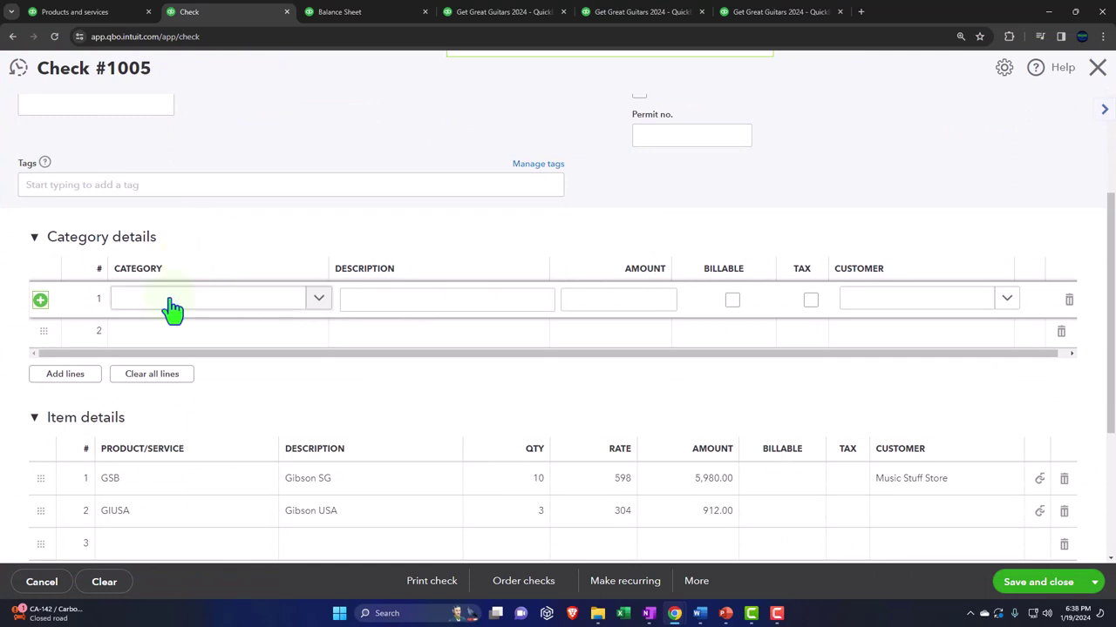
pyautogui.click(35, 239)
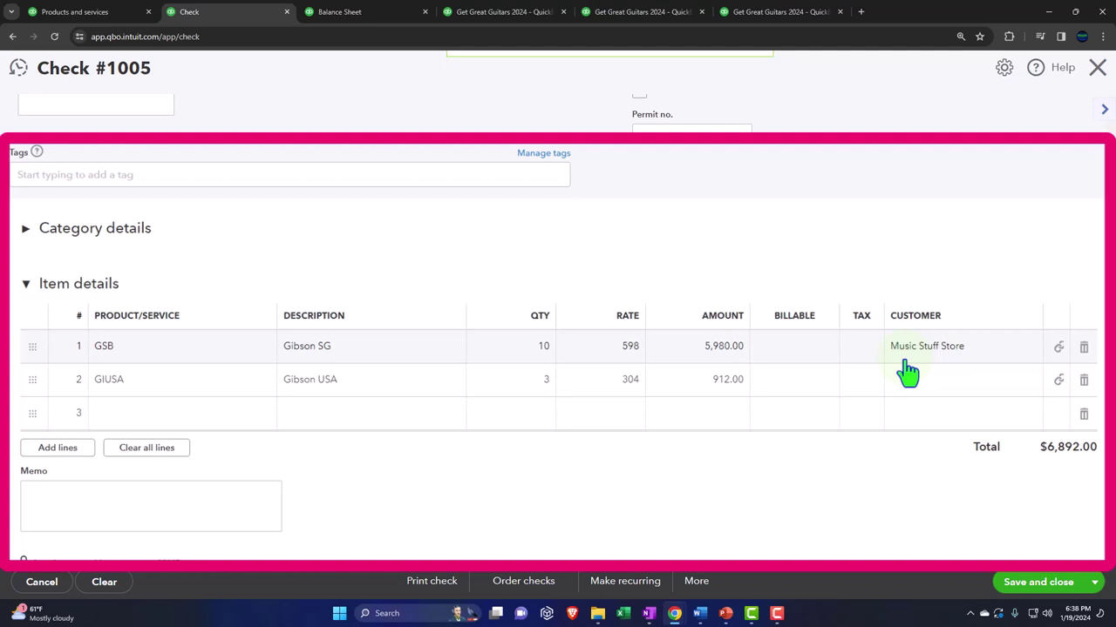
pyautogui.click(808, 366)
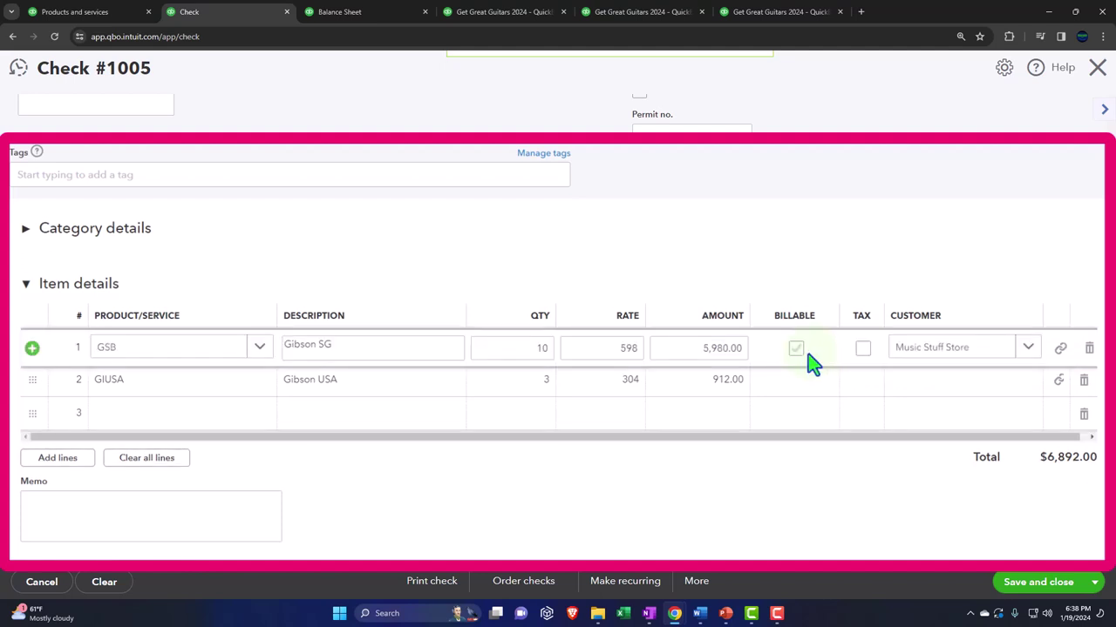
pyautogui.click(798, 353)
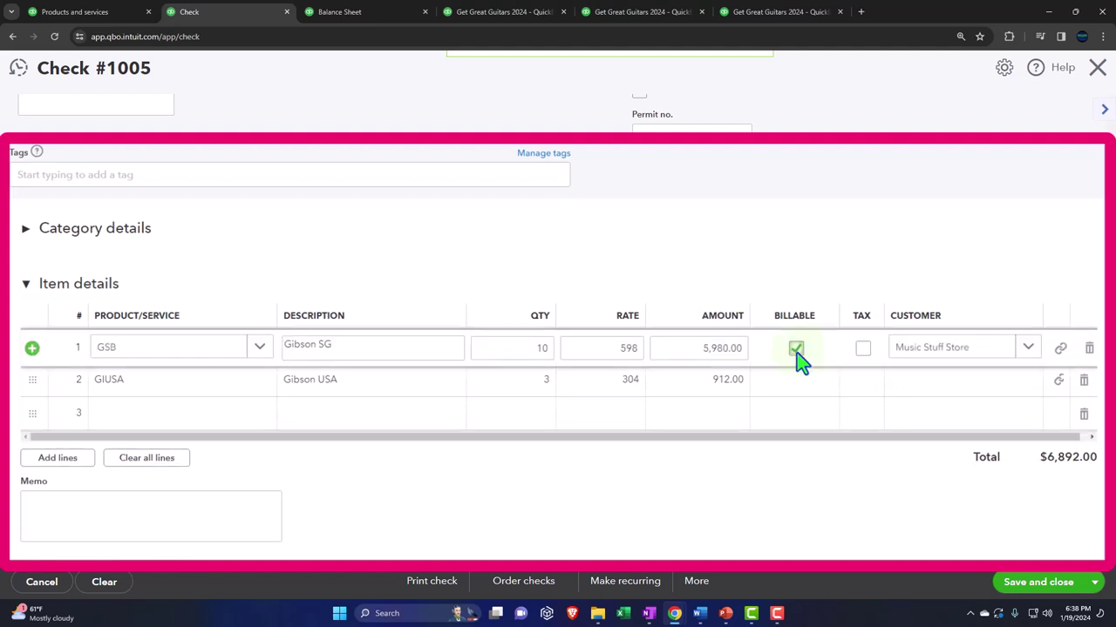
pyautogui.click(865, 350)
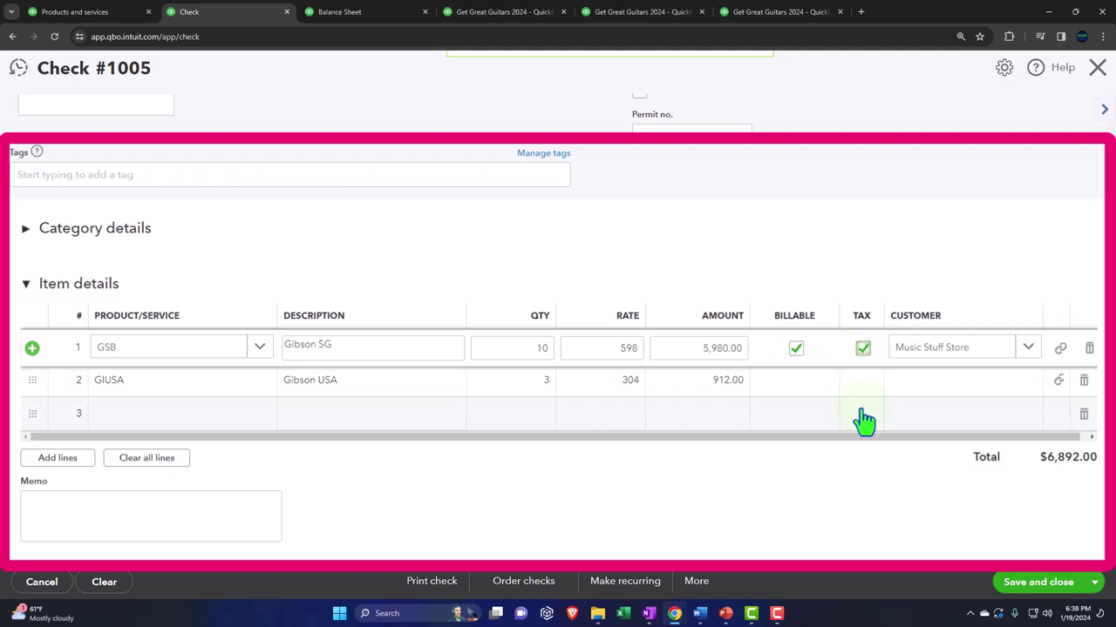
# Step: Re-enter a quantity of 3 on the Gibson USA item line, then save and close the check
pyautogui.press('Tab')
pyautogui.press('Tab')
pyautogui.press('Tab')
pyautogui.press('Tab')
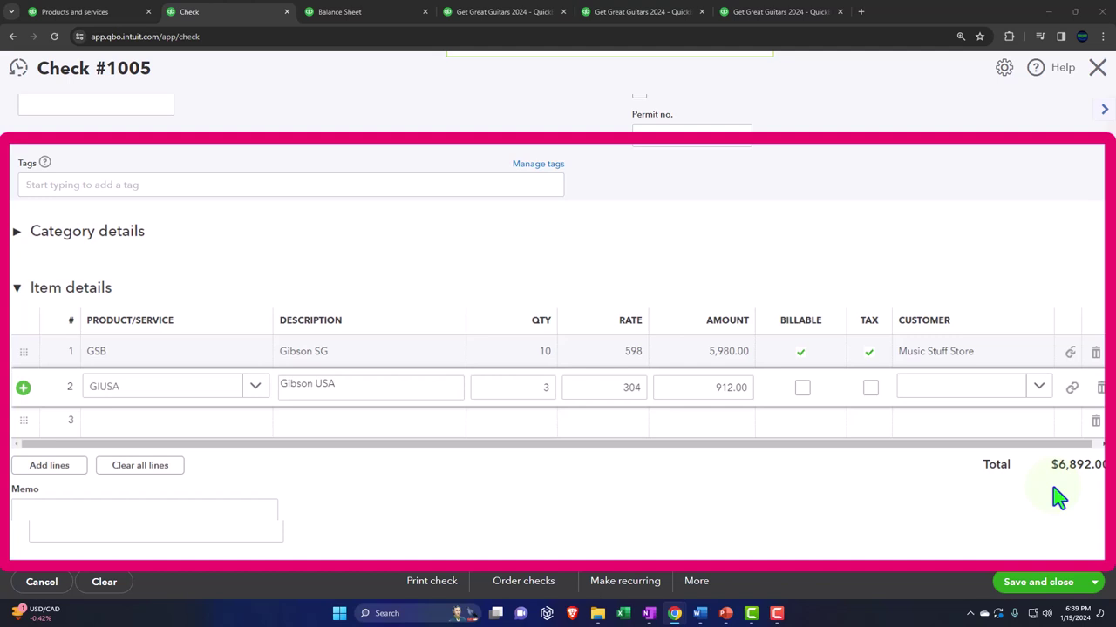
pyautogui.doubleClick(545, 394)
pyautogui.press('BackSpace')
pyautogui.write('3')
pyautogui.scroll(-2, 615, 479)
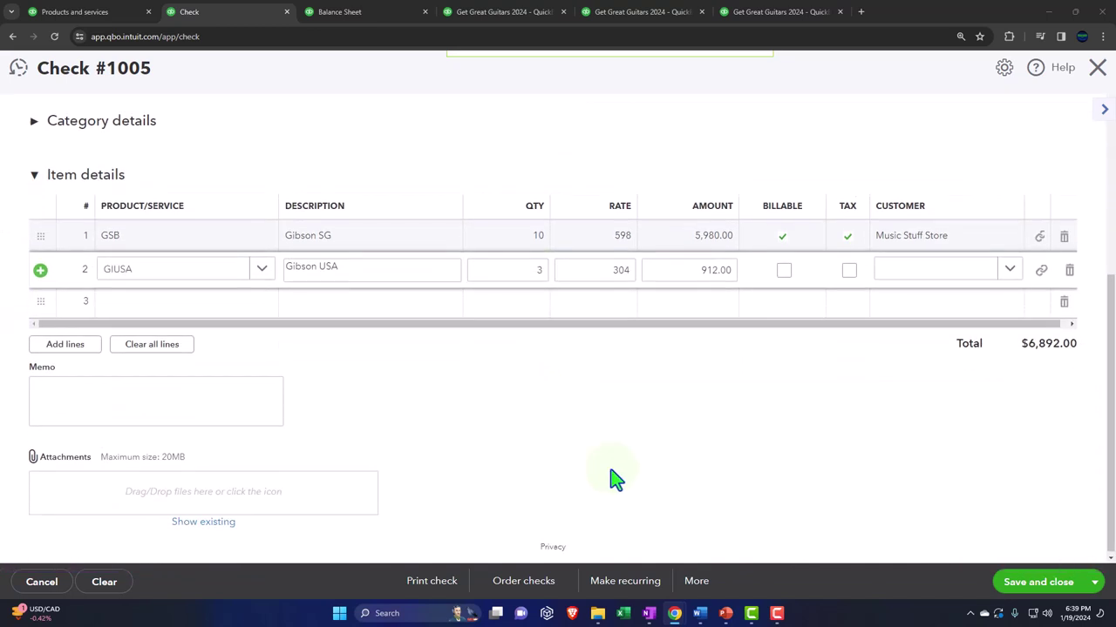
pyautogui.click(1027, 586)
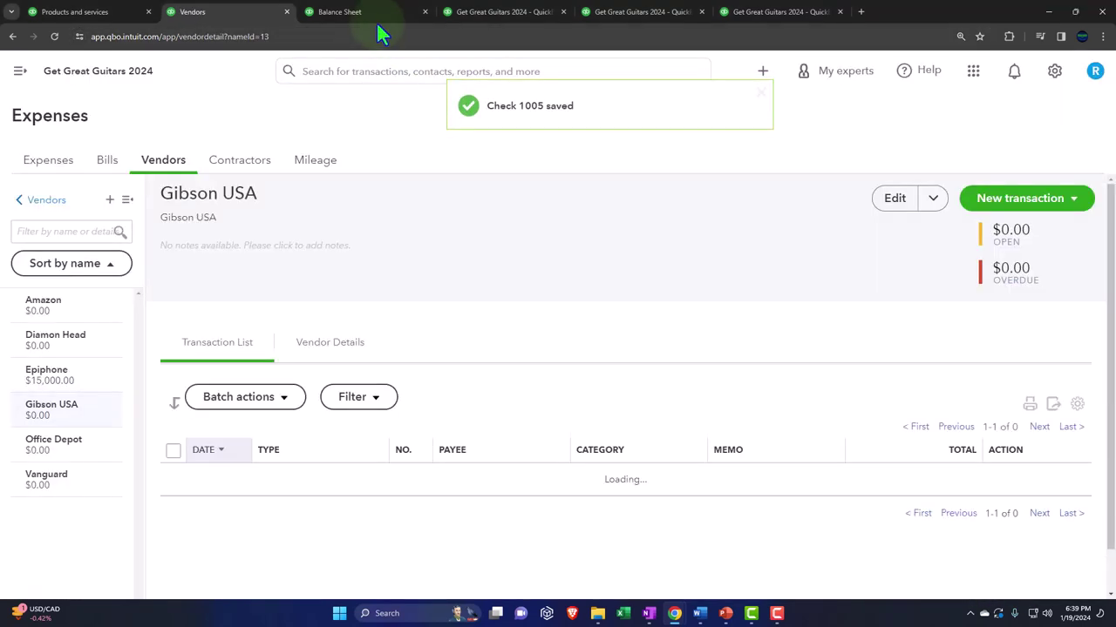
# Step: Rerun the January 2024 Balance Sheet and examine the checking account and inventory asset balances
pyautogui.click(362, 11)
pyautogui.scroll(3, 536, 260)
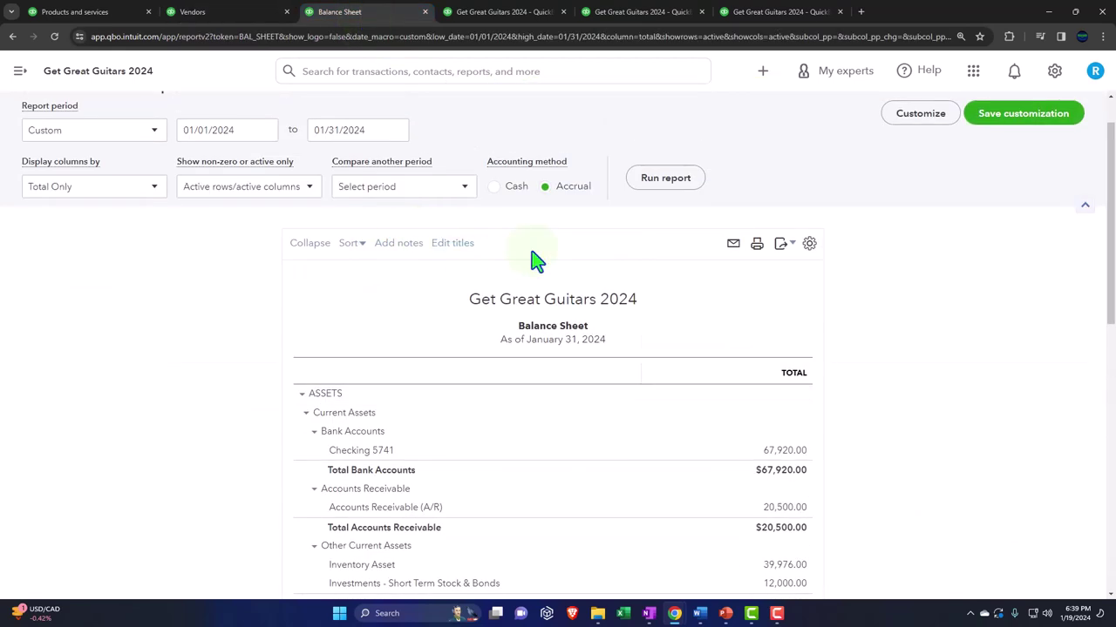
pyautogui.click(652, 185)
pyautogui.scroll(-2, 491, 331)
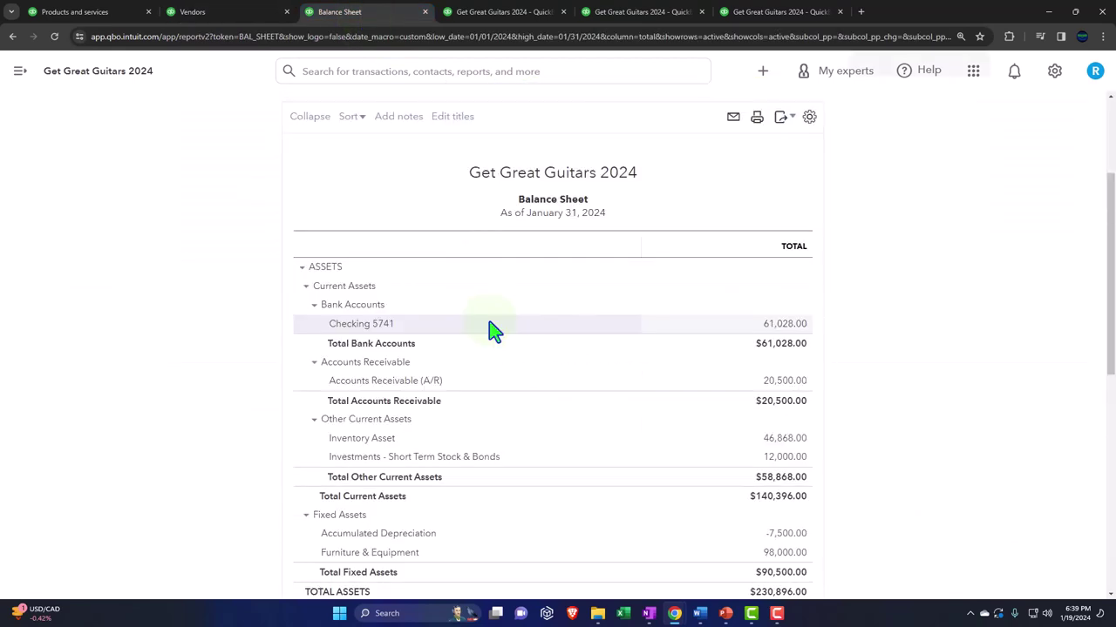
pyautogui.hotkey('ctrl', '+')
pyautogui.hotkey('ctrl', '+')
pyautogui.hotkey('ctrl', '+')
pyautogui.hotkey('ctrl', '+')
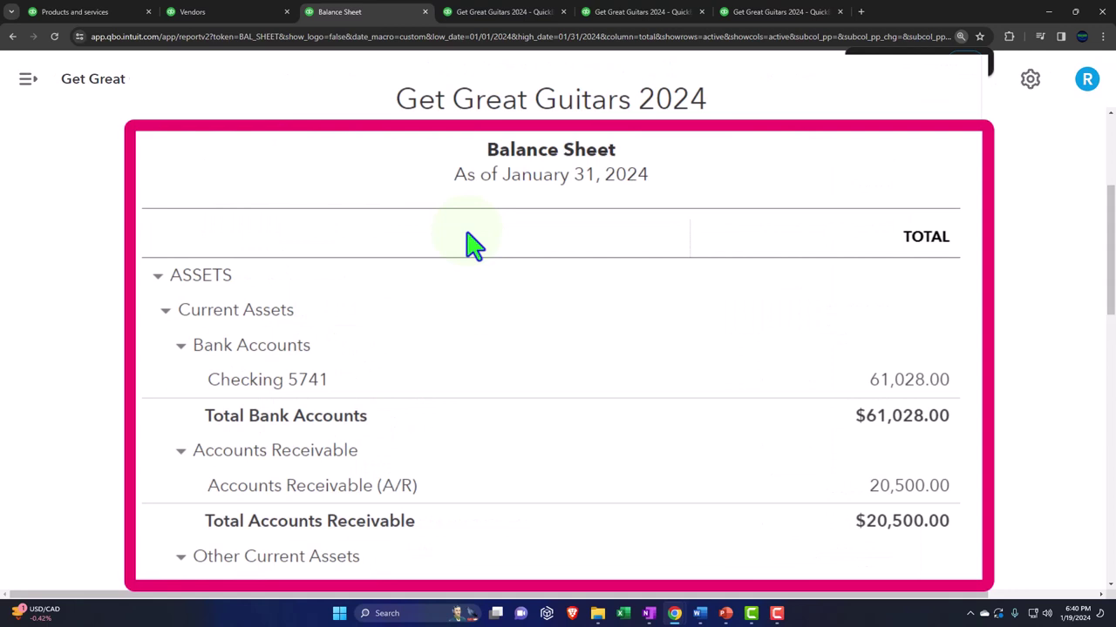
pyautogui.scroll(-1, 471, 244)
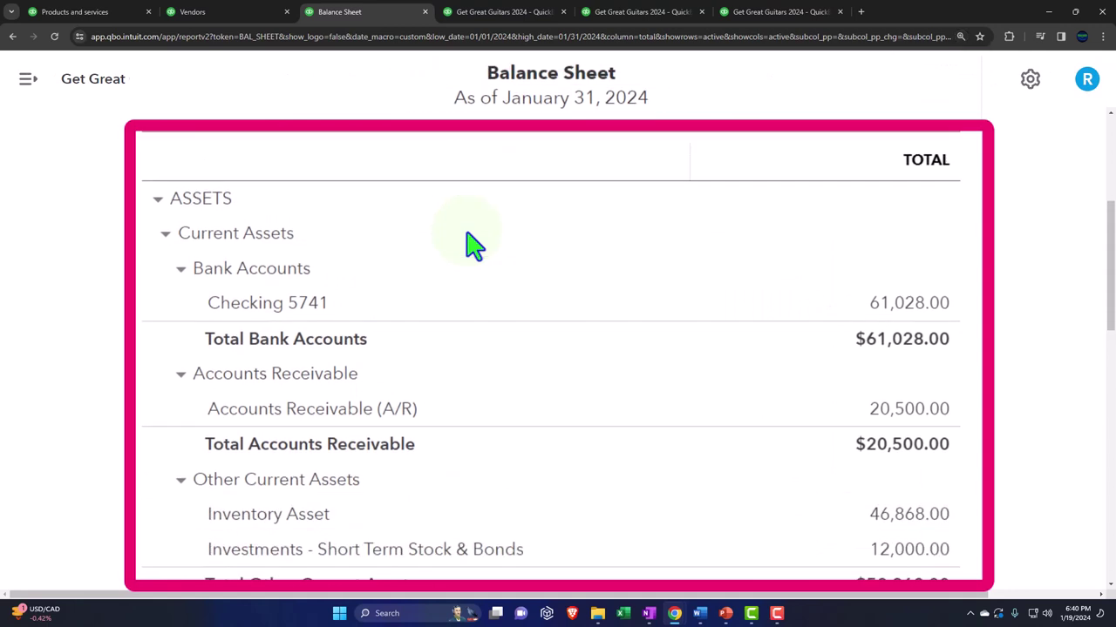
pyautogui.scroll(-1, 470, 244)
# Step: Drill into the Checking 5741 balance, open check 1005 from the transaction report to review it, and close it
pyautogui.click(897, 242)
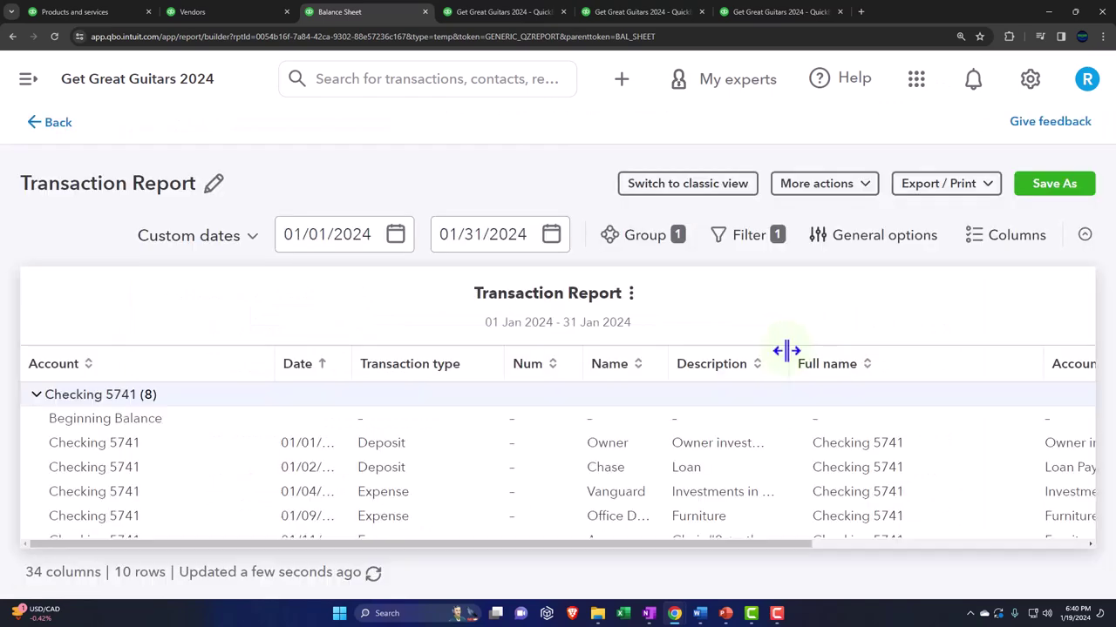
pyautogui.hotkey('ctrl', '-')
pyautogui.hotkey('ctrl', '-')
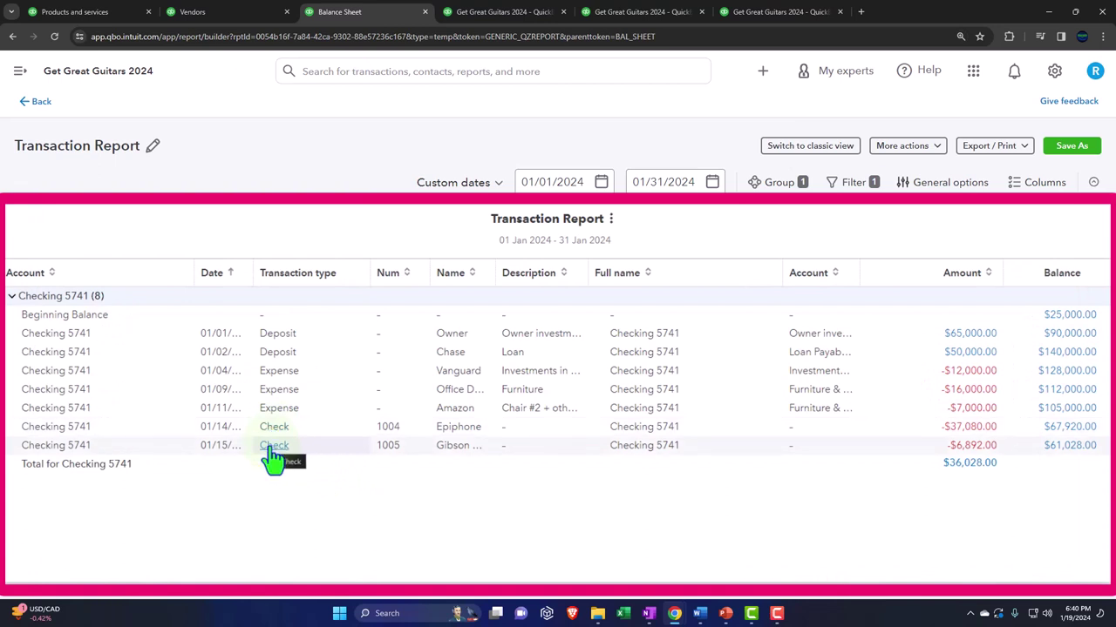
pyautogui.click(969, 446)
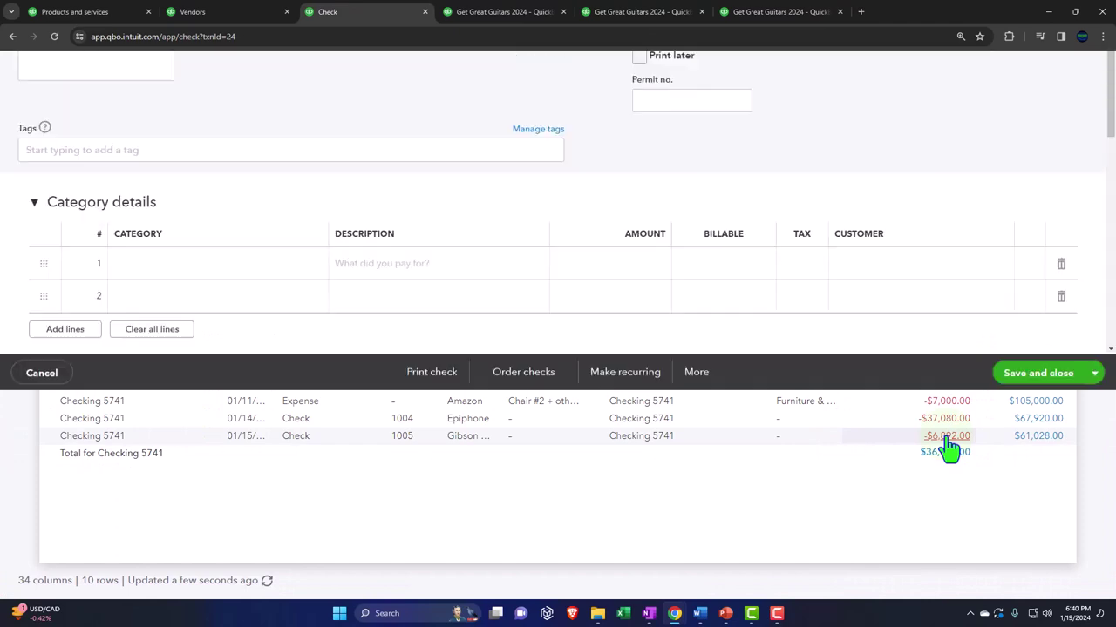
pyautogui.scroll(-2, 277, 266)
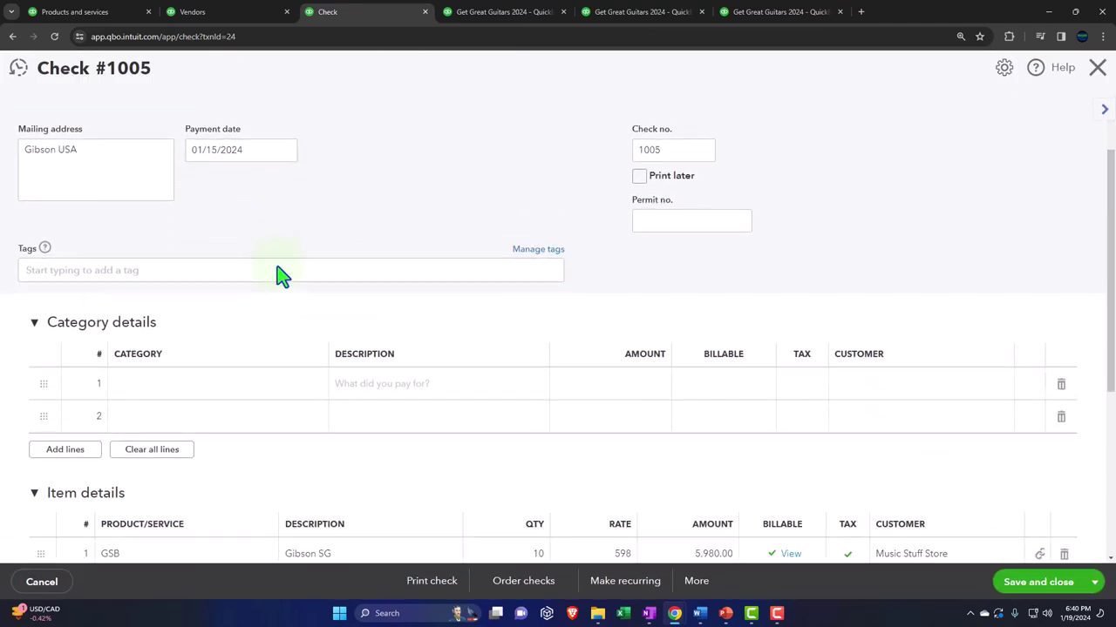
pyautogui.click(1095, 69)
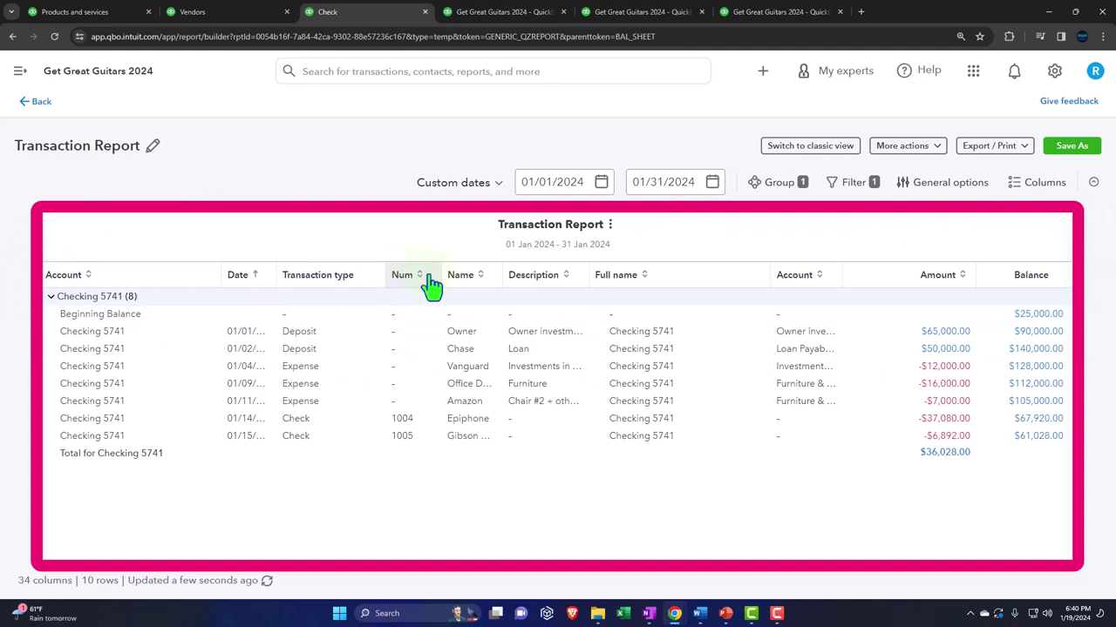
# Step: Sort the transaction report by description, try to save it, and exit without saving back to the Balance Sheet
pyautogui.click(514, 279)
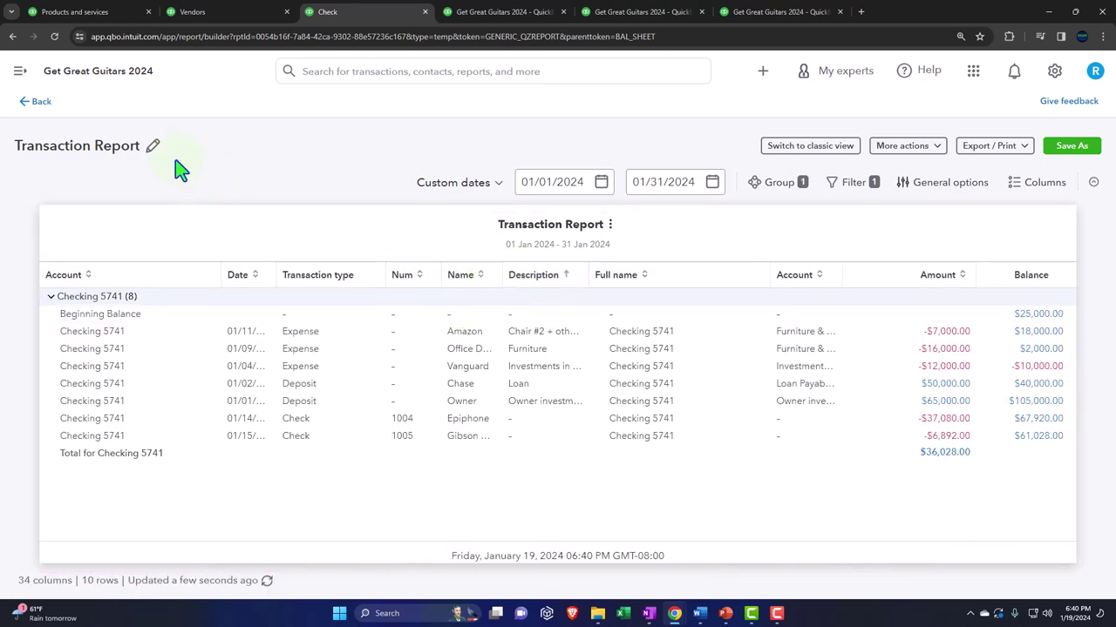
pyautogui.click(32, 102)
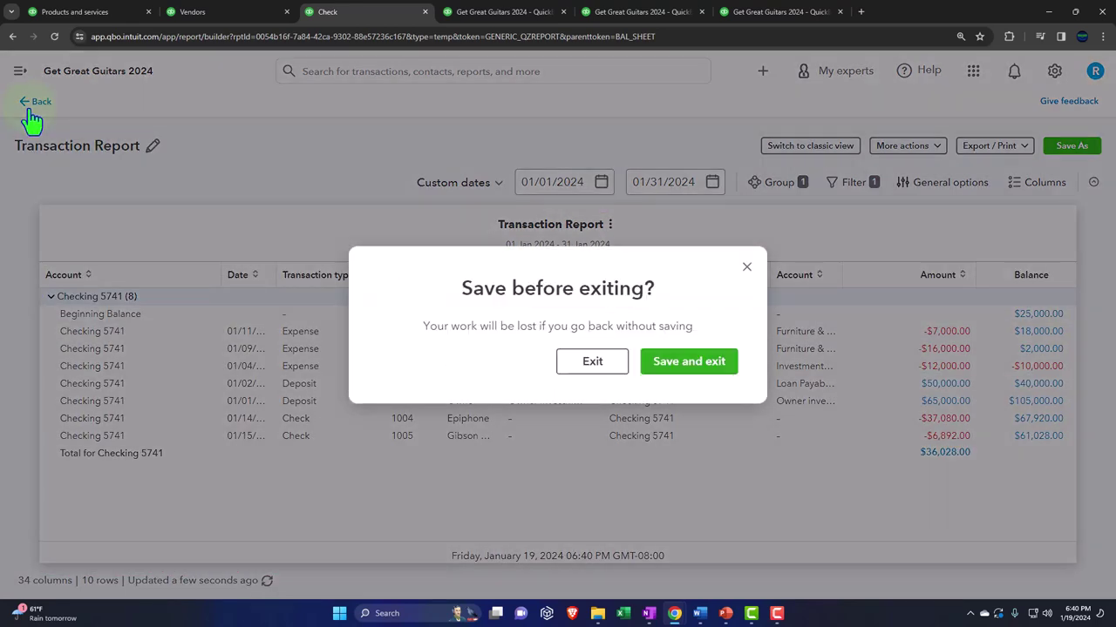
pyautogui.click(695, 361)
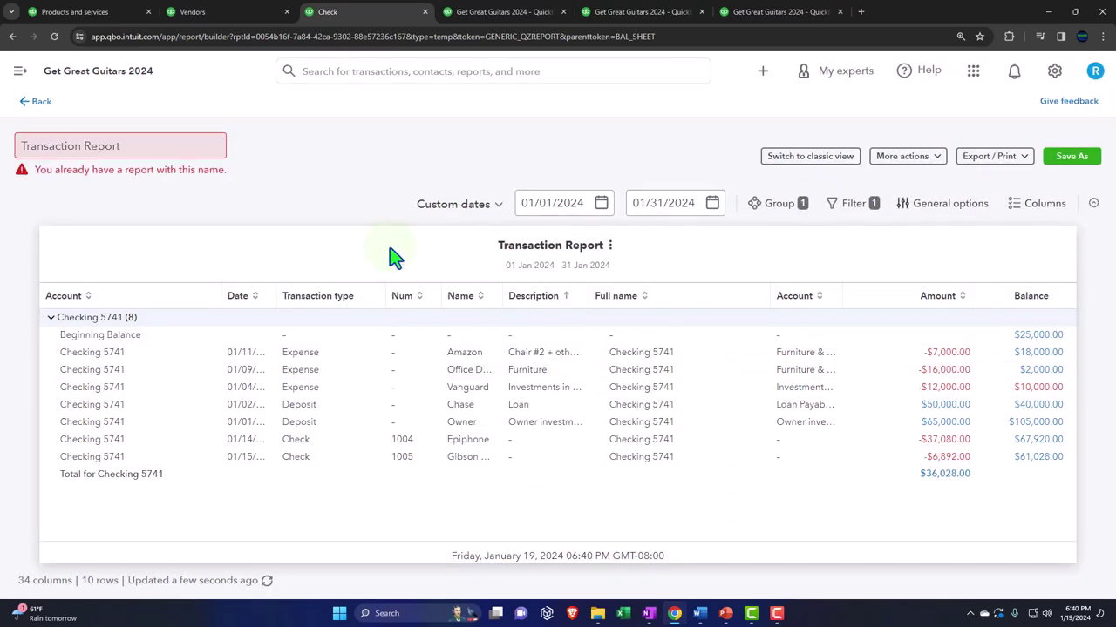
pyautogui.click(39, 103)
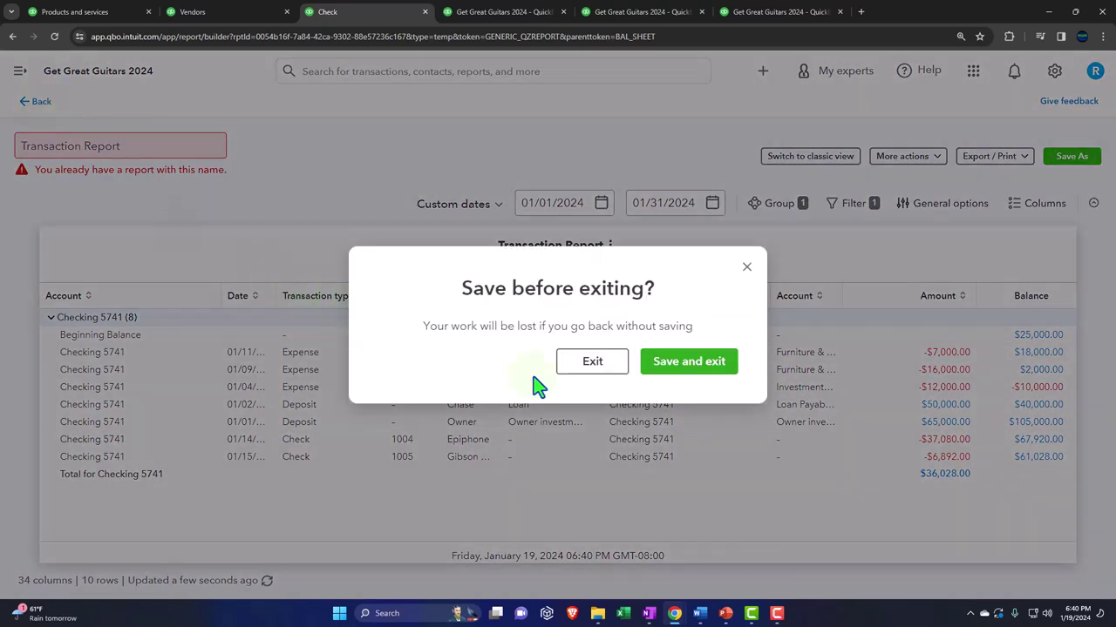
pyautogui.click(592, 373)
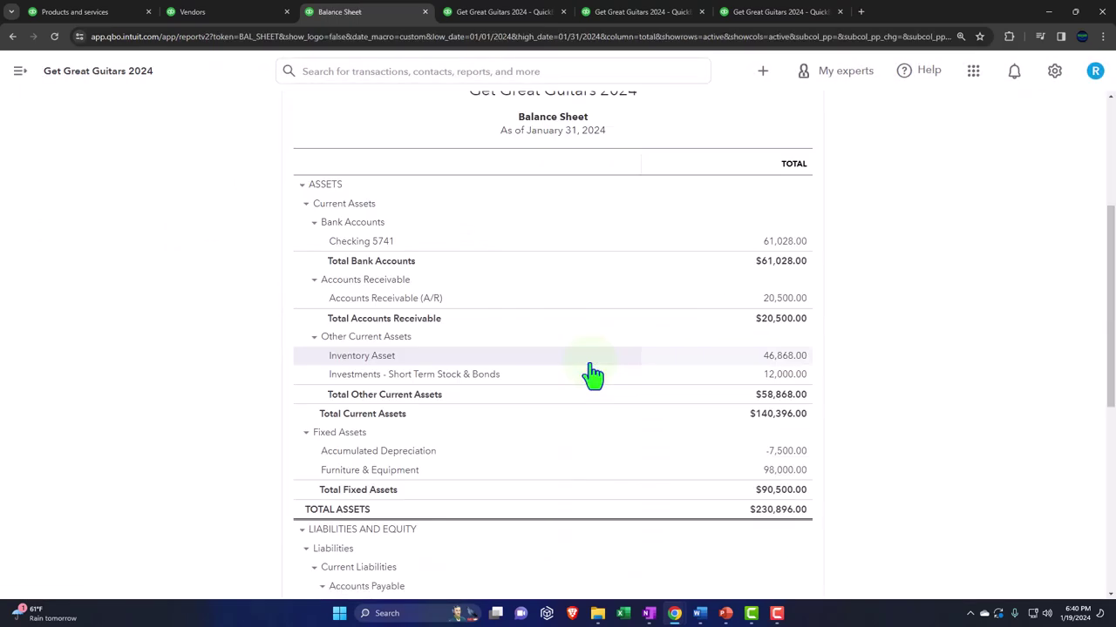
pyautogui.hotkey('ctrl', '+')
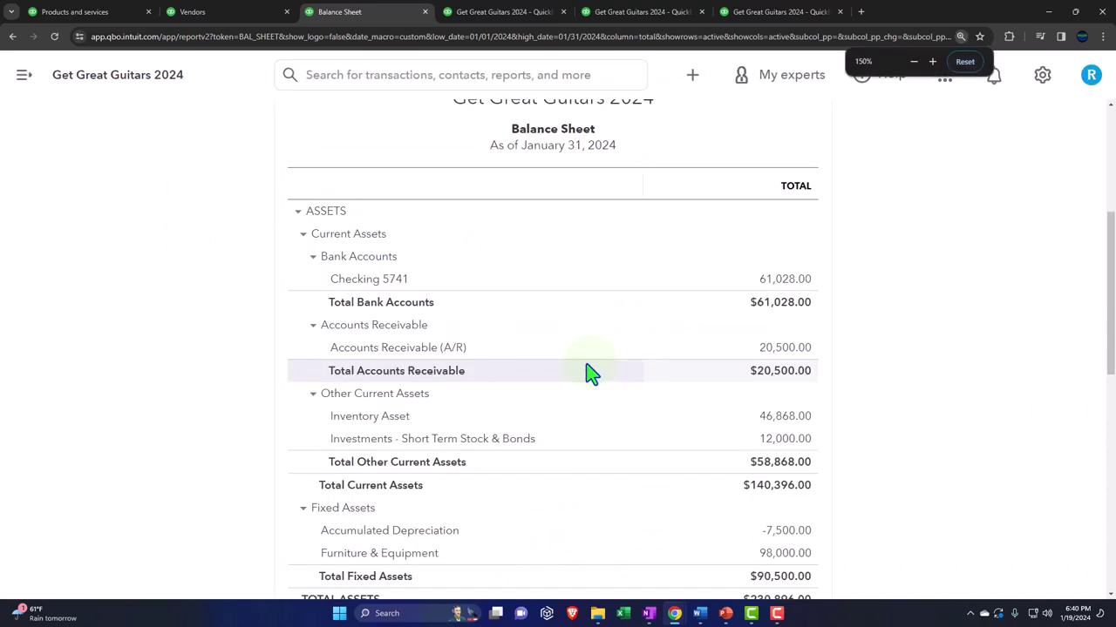
# Step: Drill into the Inventory Asset balance to examine its January 2024 transactions, and return to the Balance Sheet
pyautogui.click(776, 423)
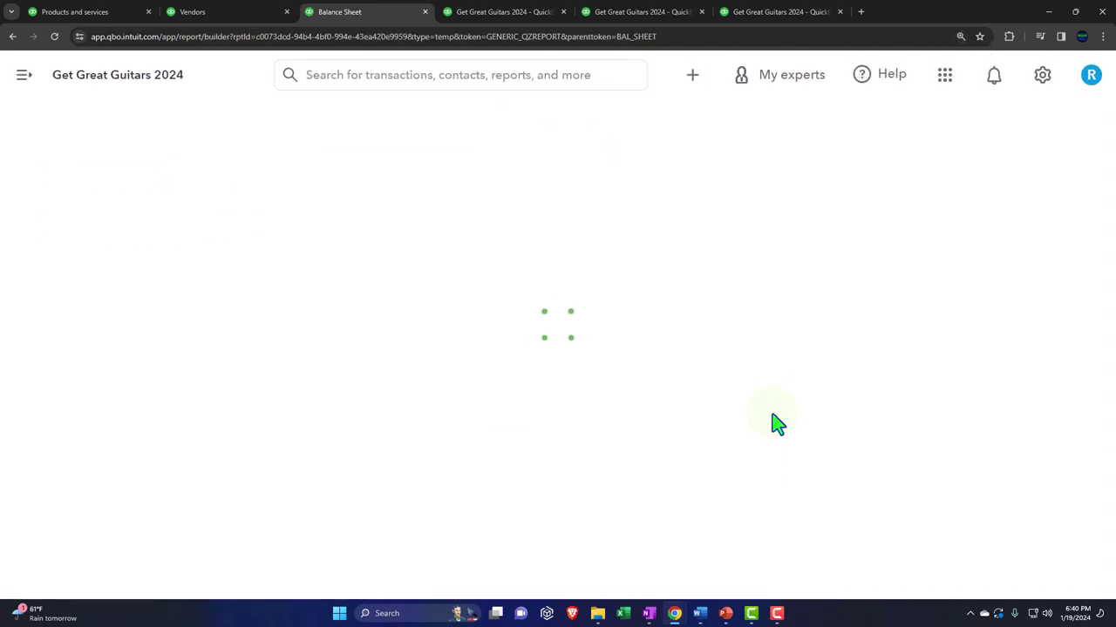
pyautogui.hotkey('ctrl', '-')
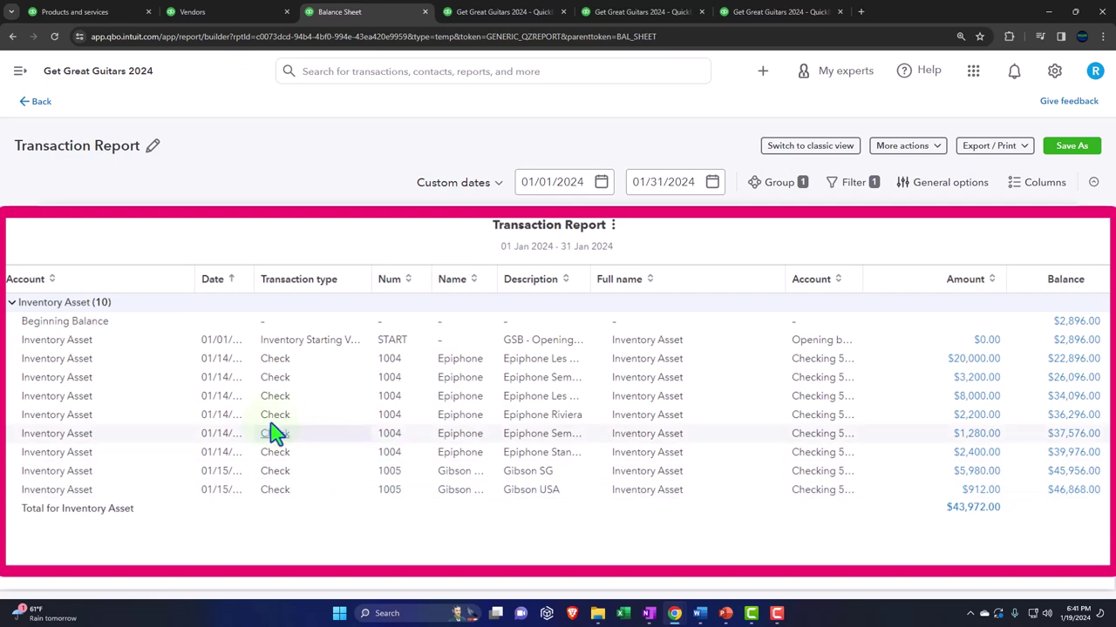
pyautogui.click(39, 103)
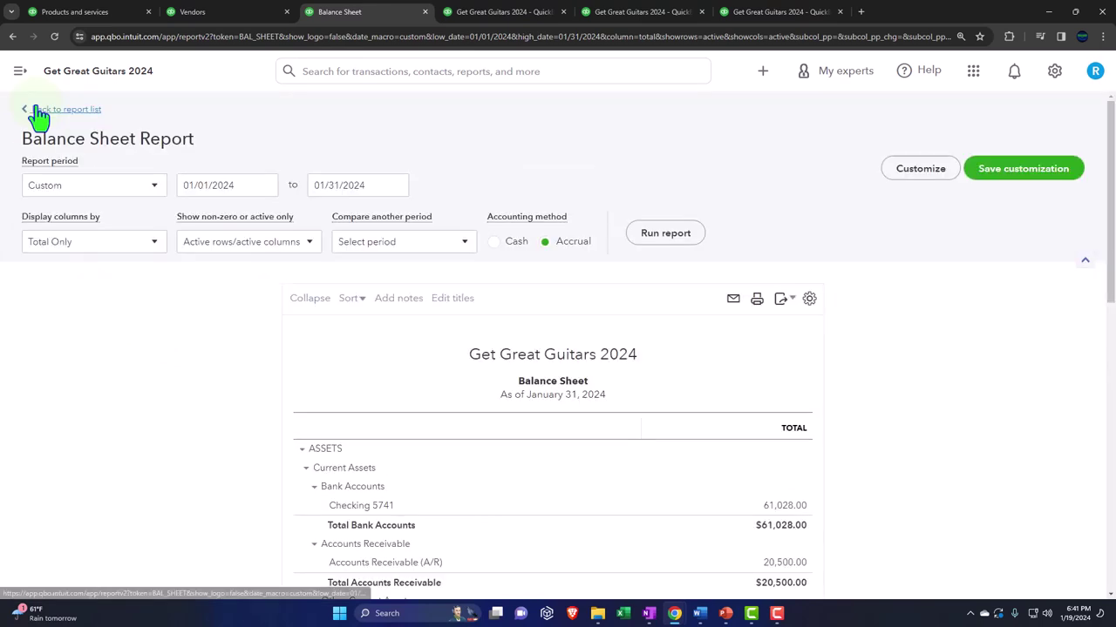
pyautogui.scroll(-3, 149, 262)
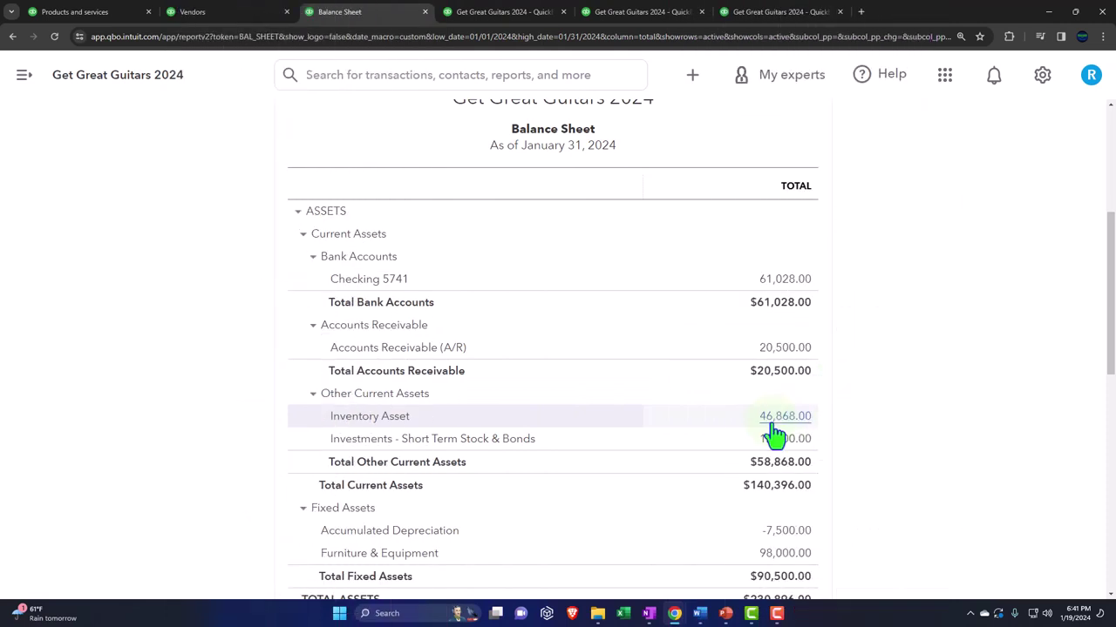
# Step: Examine the January 2024 Profit and Loss report and compare it with the Inventory Asset line on the Balance Sheet
pyautogui.click(499, 13)
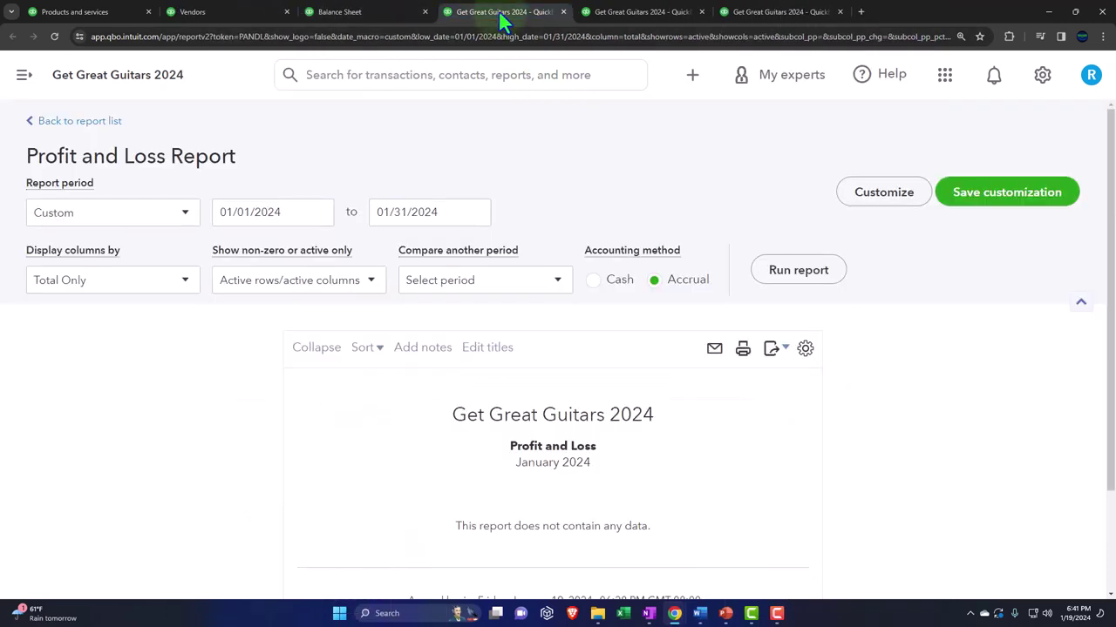
pyautogui.scroll(-1, 512, 512)
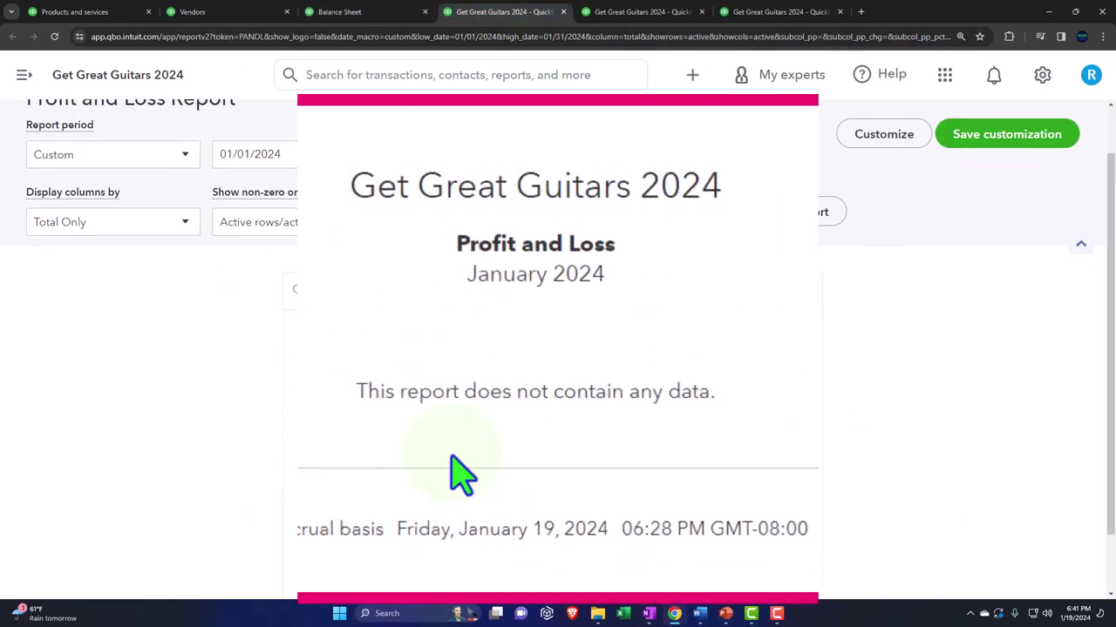
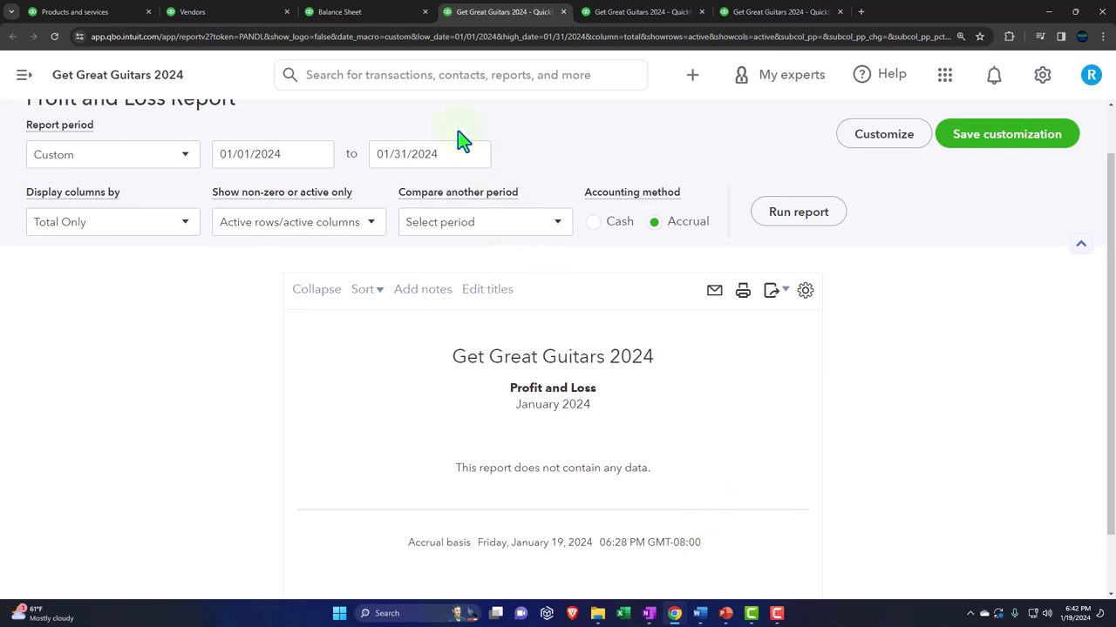
pyautogui.click(369, 17)
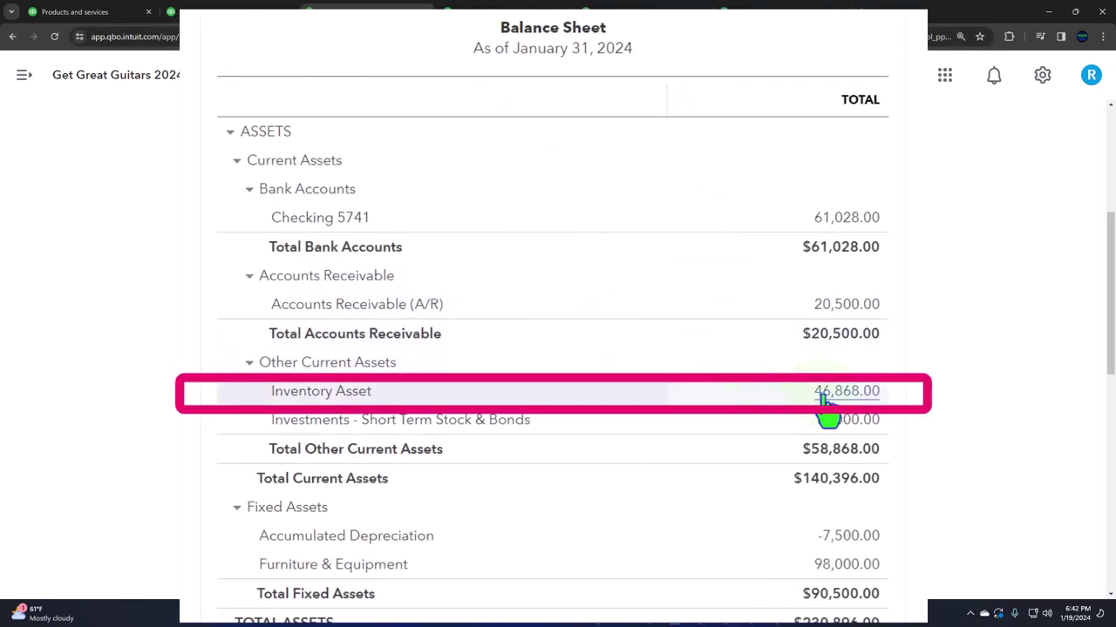
# Step: Rerun the Inventory Valuation Summary as of 01/31/2024 and compare its total asset value with the Balance Sheet's inventory
pyautogui.click(629, 14)
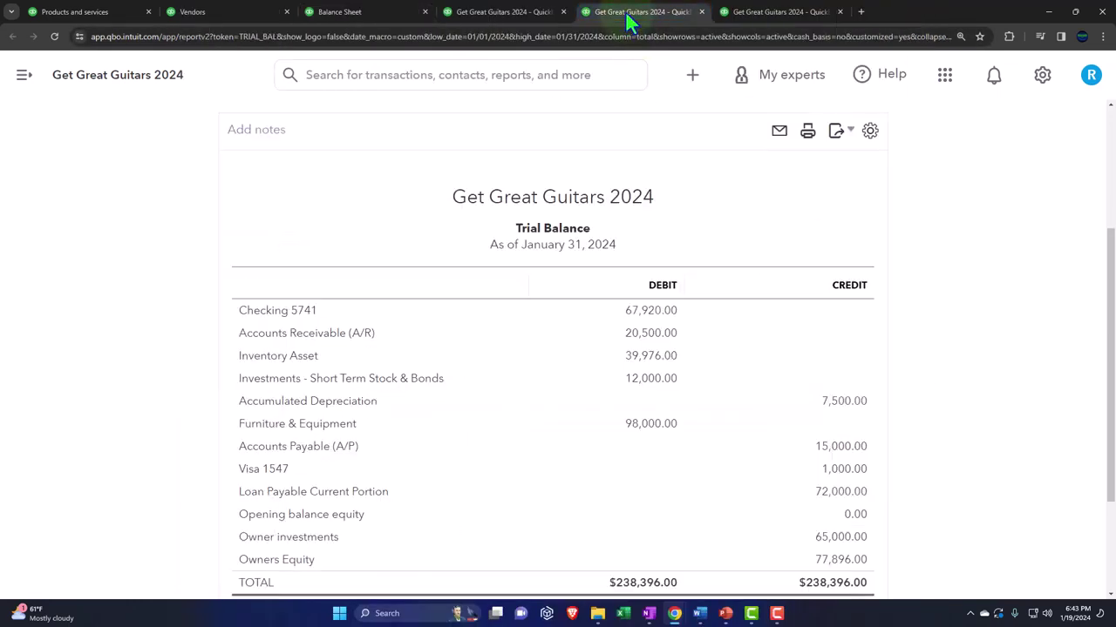
pyautogui.click(751, 13)
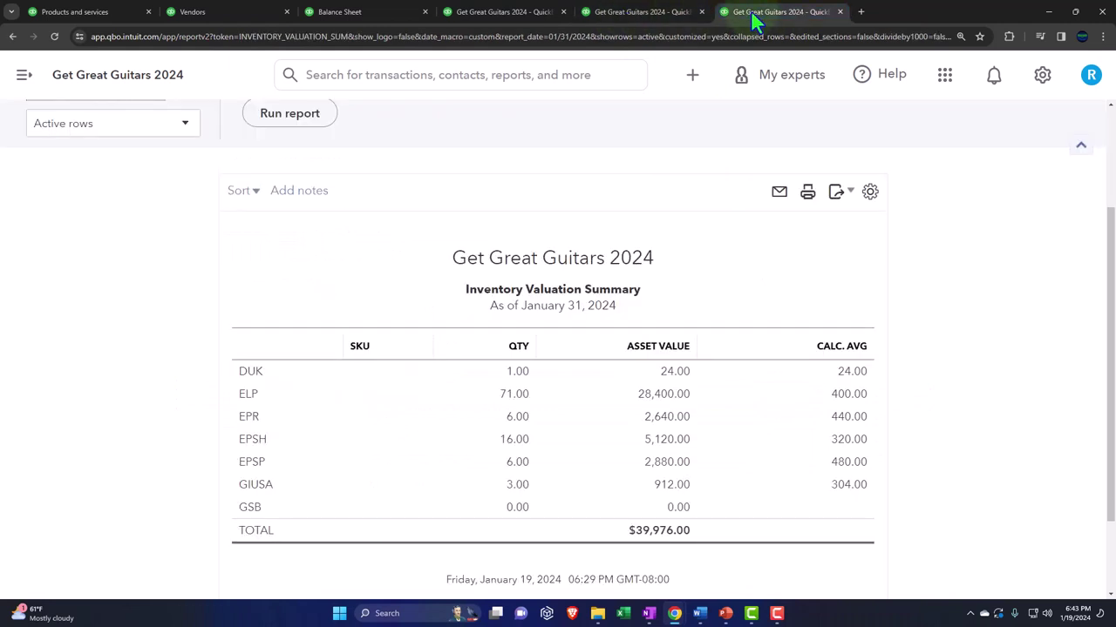
pyautogui.scroll(2, 530, 316)
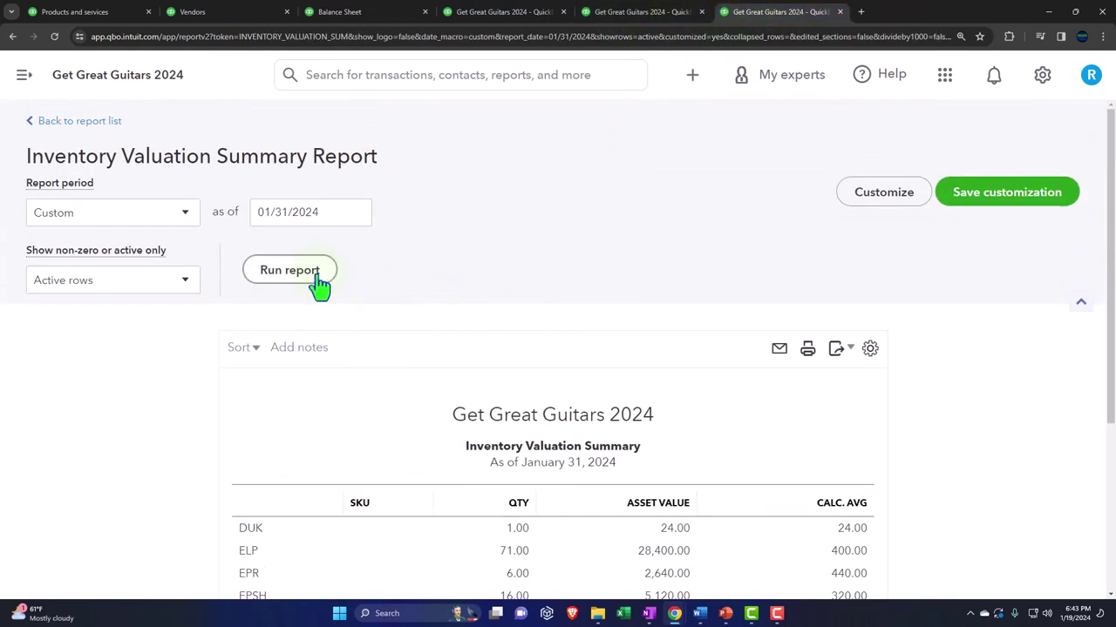
pyautogui.scroll(-3, 286, 353)
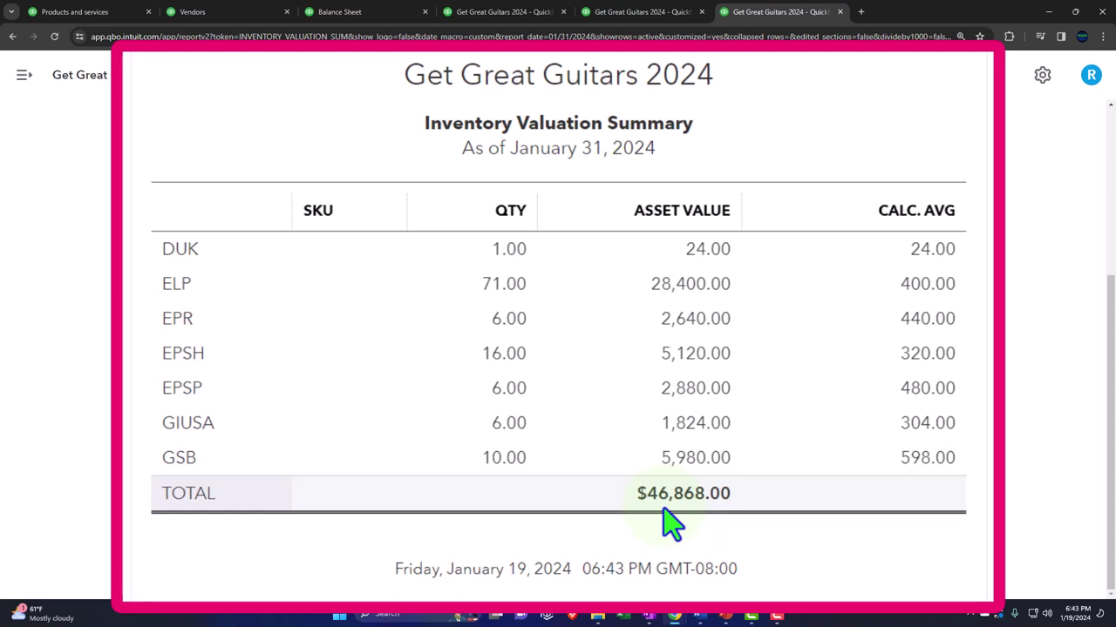
pyautogui.click(405, 12)
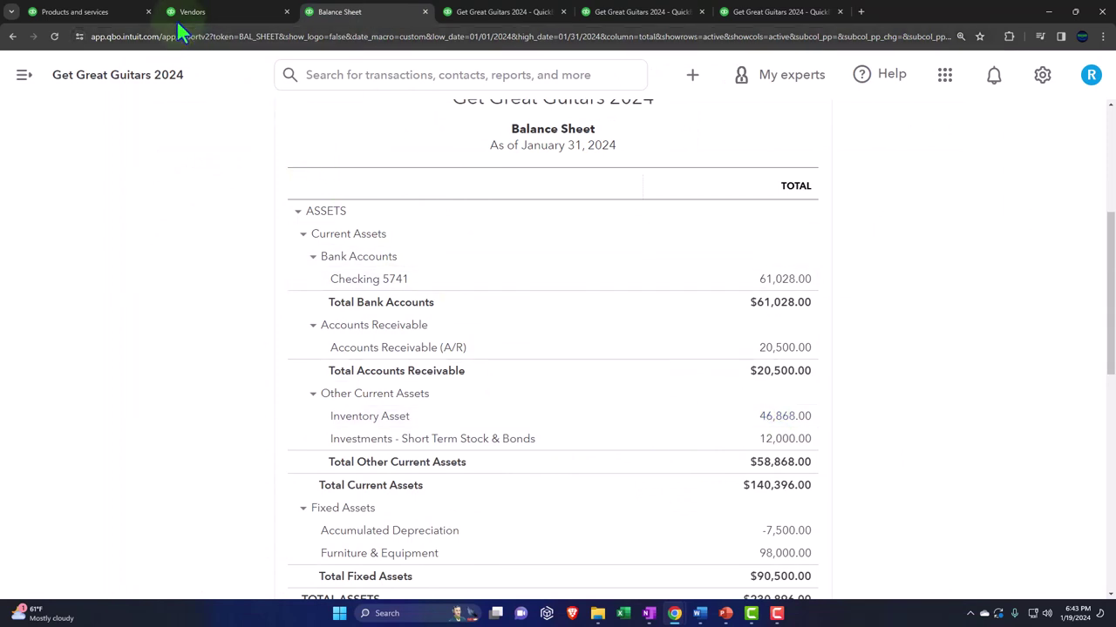
# Step: Review the quantities on hand in the products and services list
pyautogui.click(124, 15)
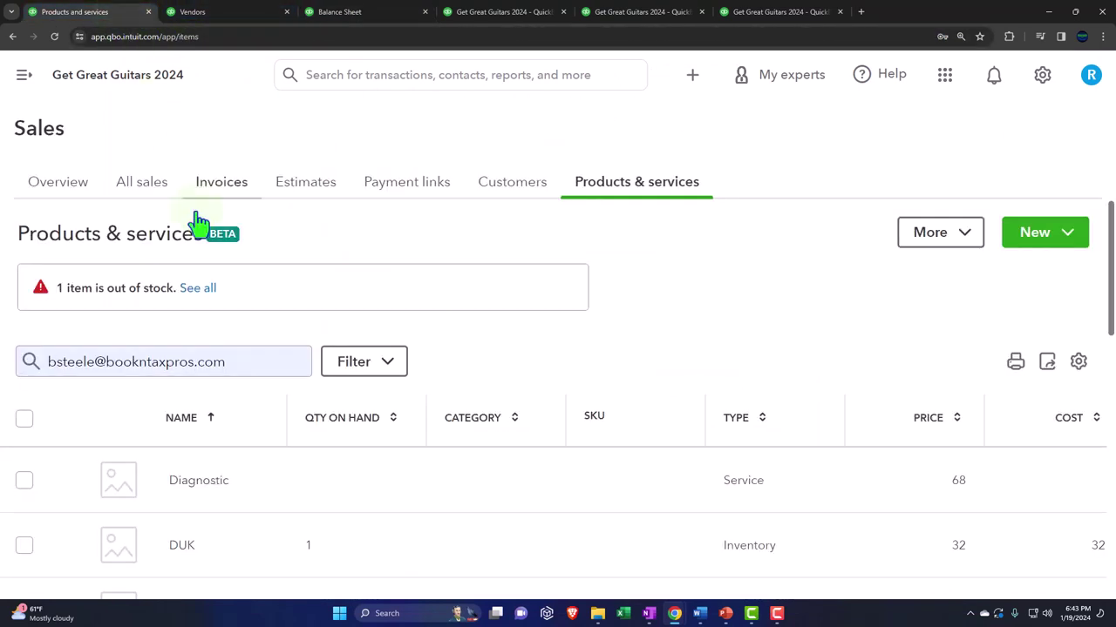
pyautogui.hotkey('ctrl', '-')
pyautogui.hotkey('ctrl', '-')
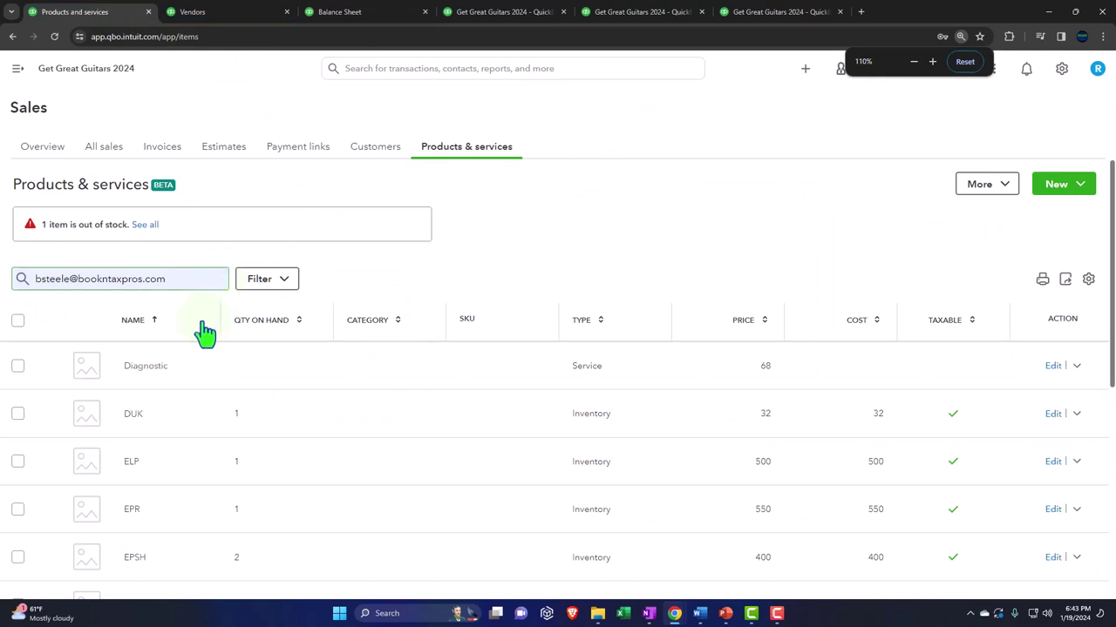
# Step: Filter the purchase orders in the expense transactions to the Open status over the last 12 months
pyautogui.click(214, 13)
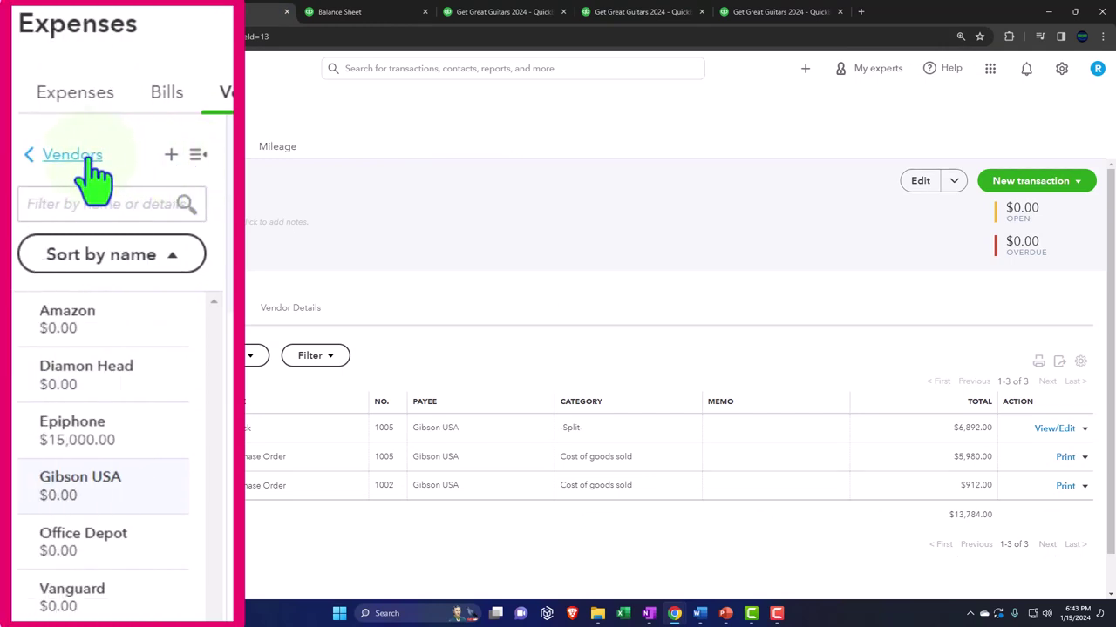
pyautogui.click(45, 148)
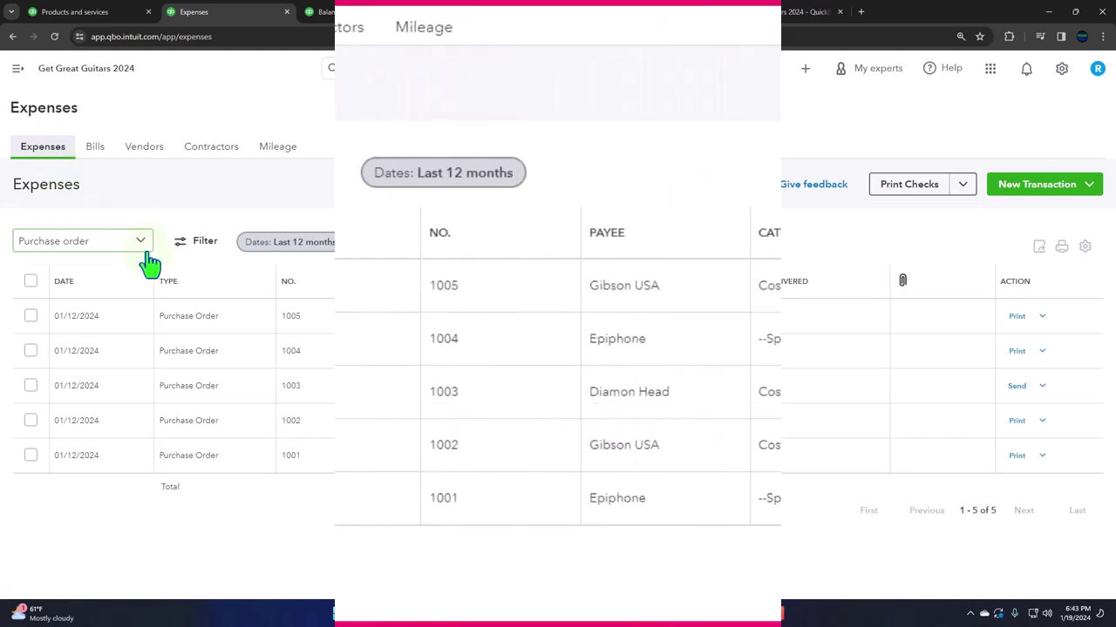
pyautogui.click(145, 246)
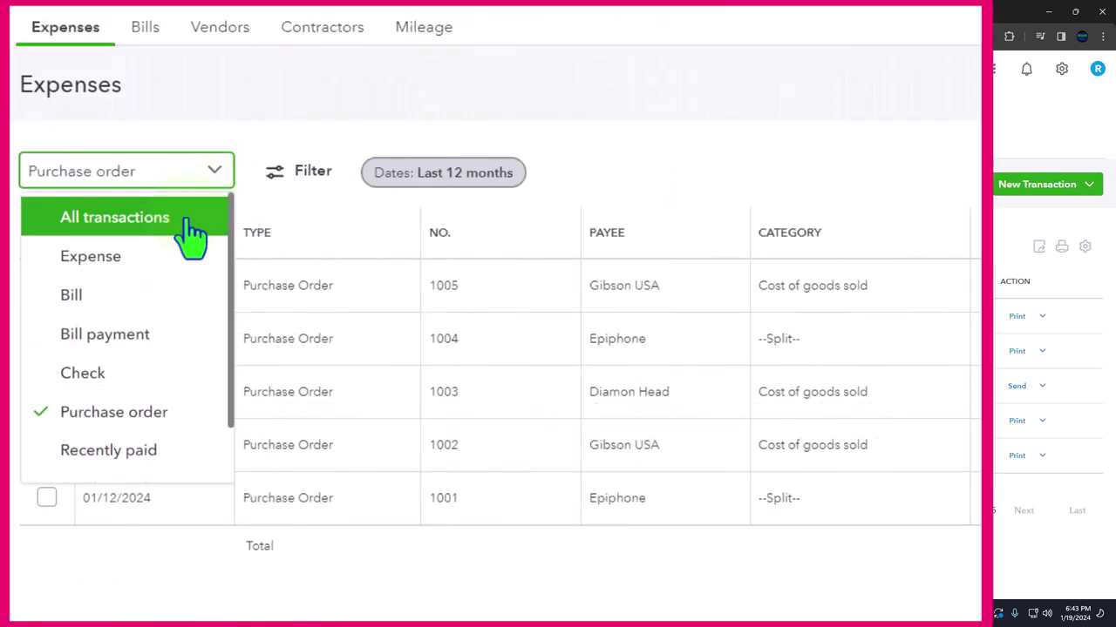
pyautogui.click(307, 173)
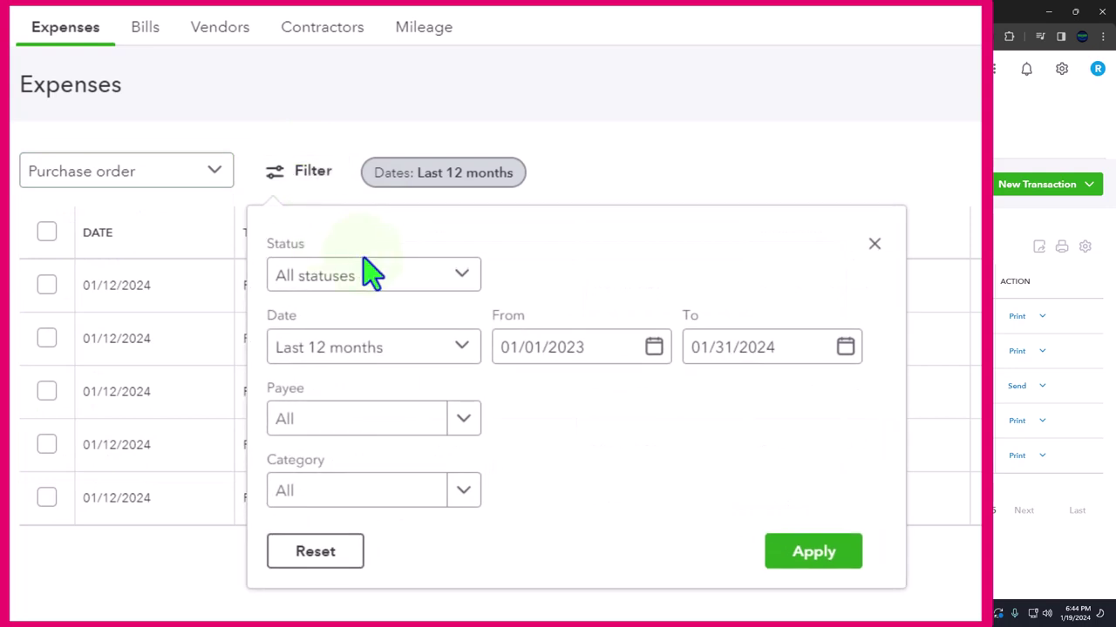
pyautogui.click(410, 281)
pyautogui.click(391, 366)
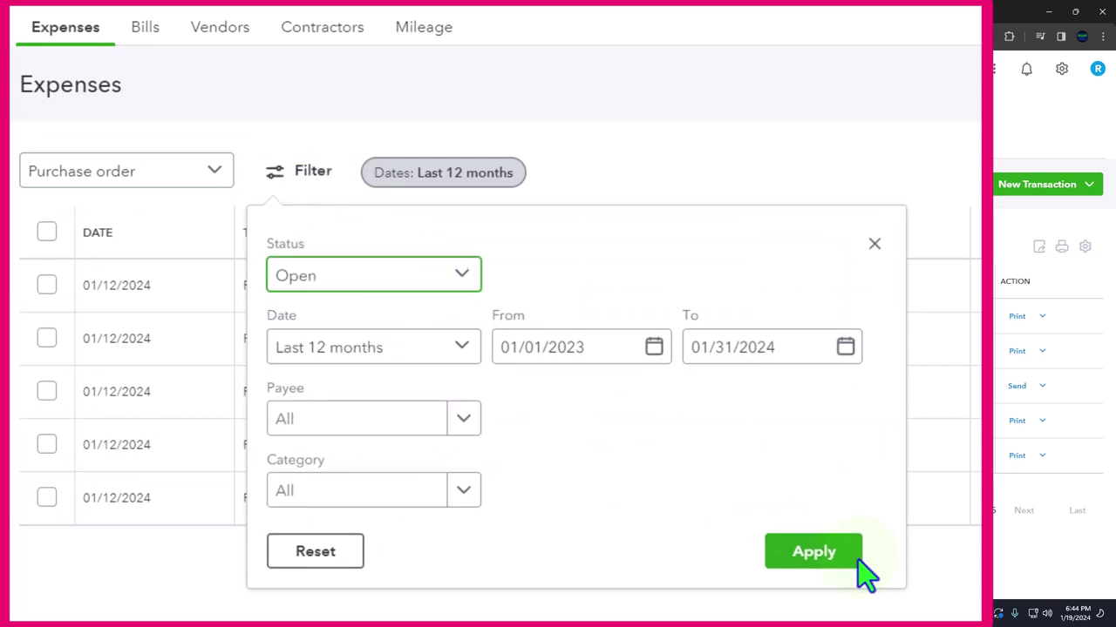
pyautogui.click(841, 558)
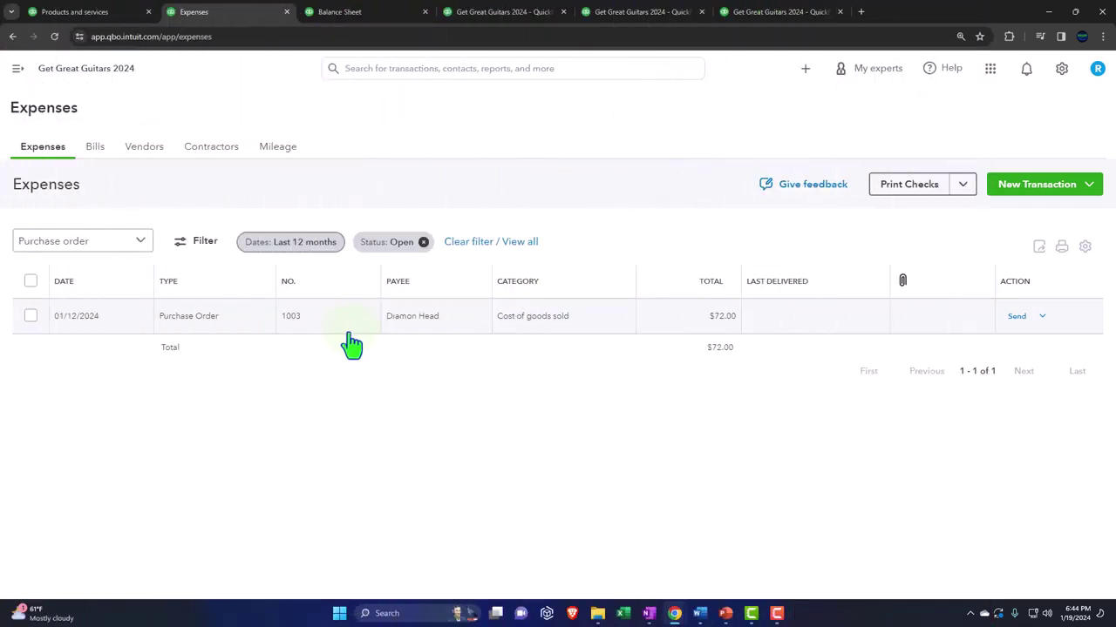
# Step: Narrow the vendor list to vendors with open purchase orders, and clear the filter to show all vendors again
pyautogui.click(148, 150)
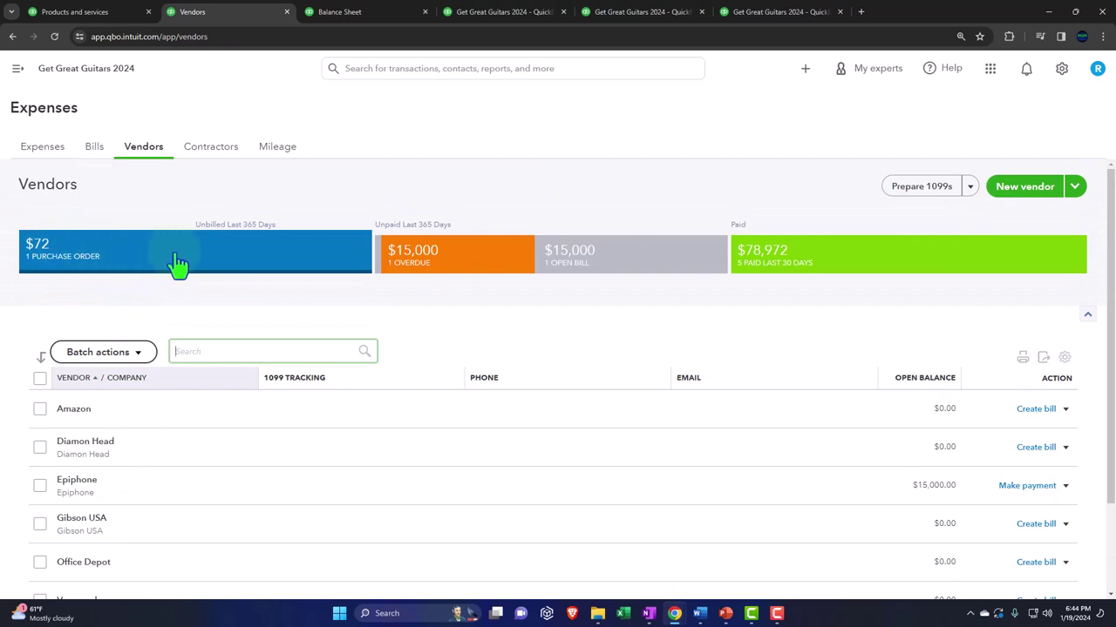
pyautogui.click(177, 265)
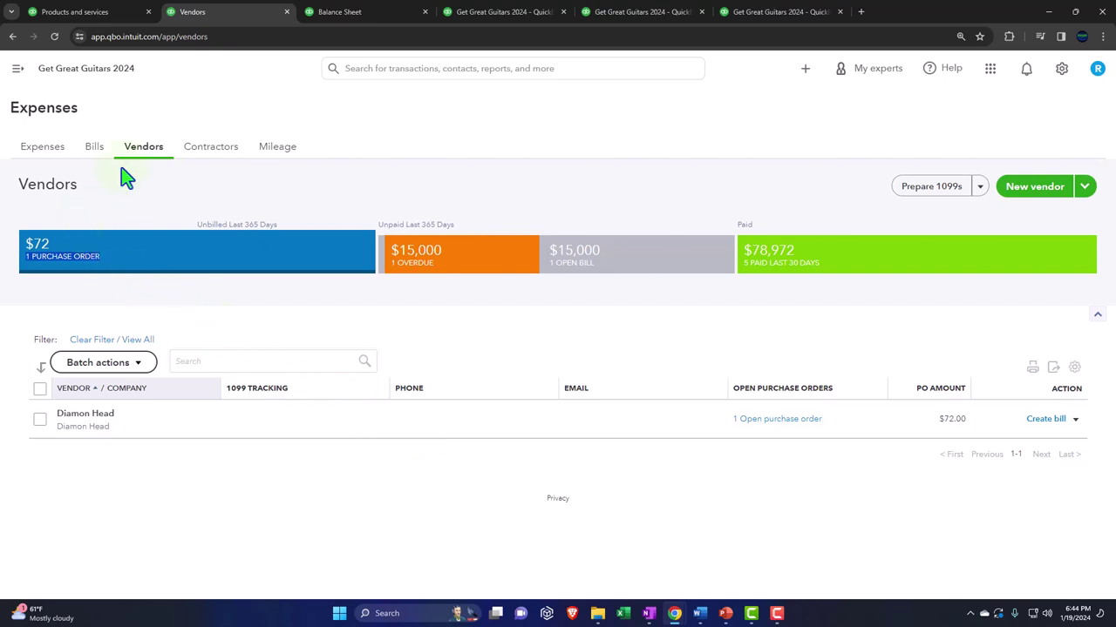
pyautogui.click(143, 157)
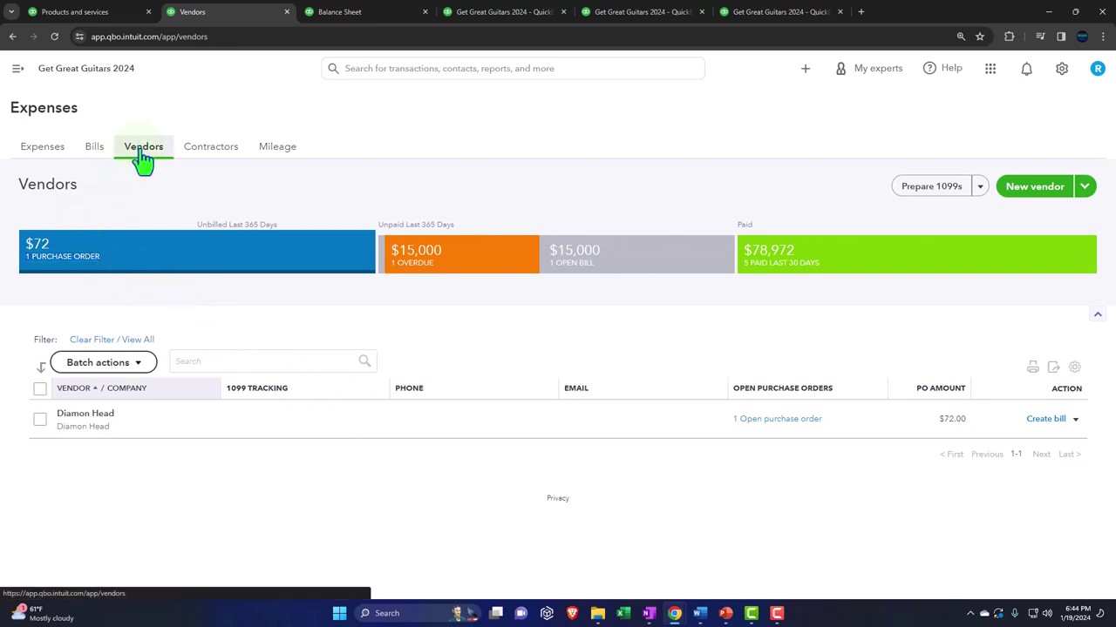
pyautogui.click(142, 339)
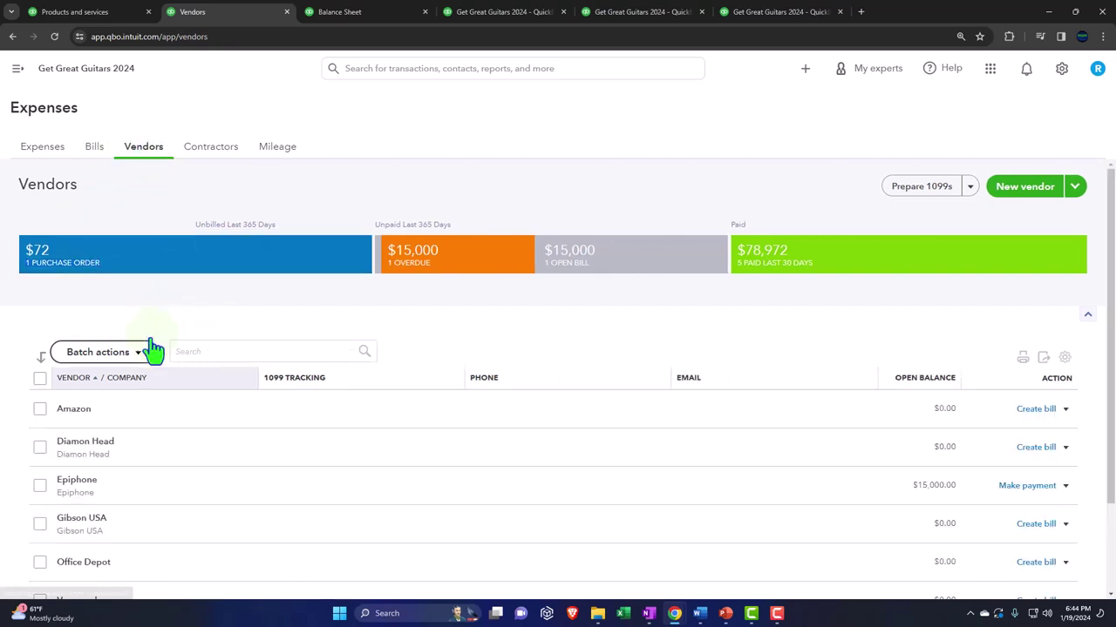
# Step: Open Gibson USA's vendor record and collapse the vendor list to review its transactions
pyautogui.scroll(-3, 149, 349)
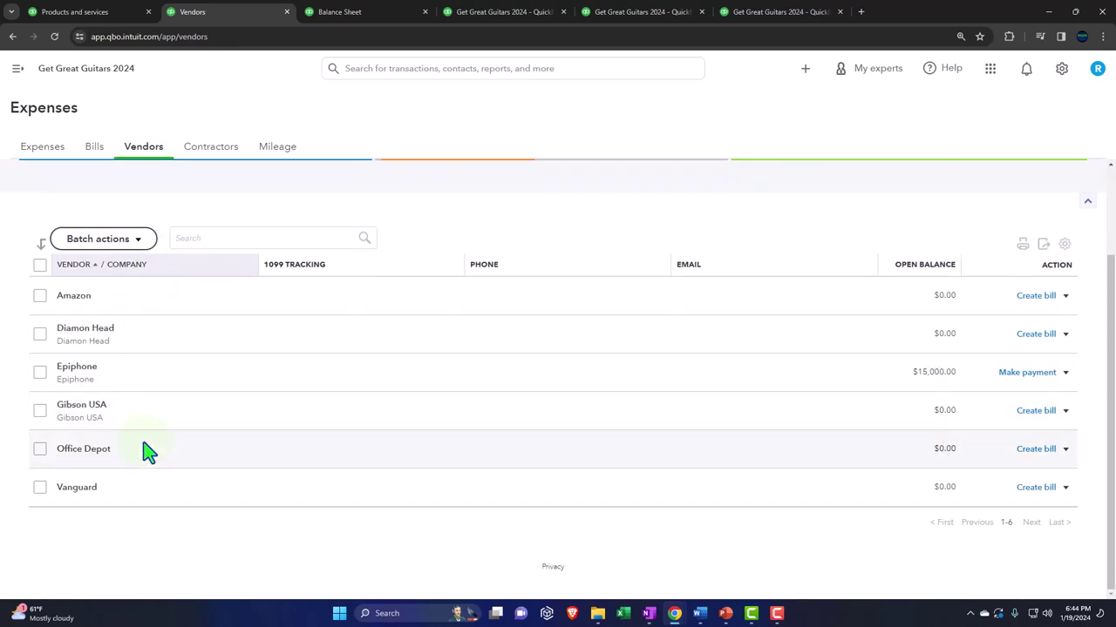
pyautogui.click(124, 411)
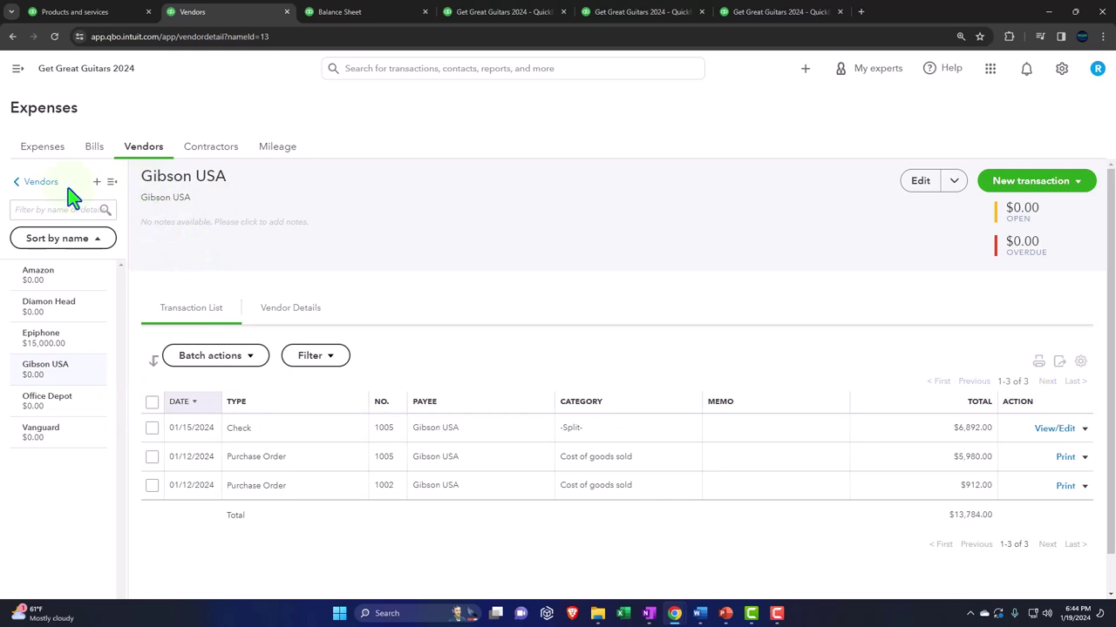
pyautogui.click(111, 182)
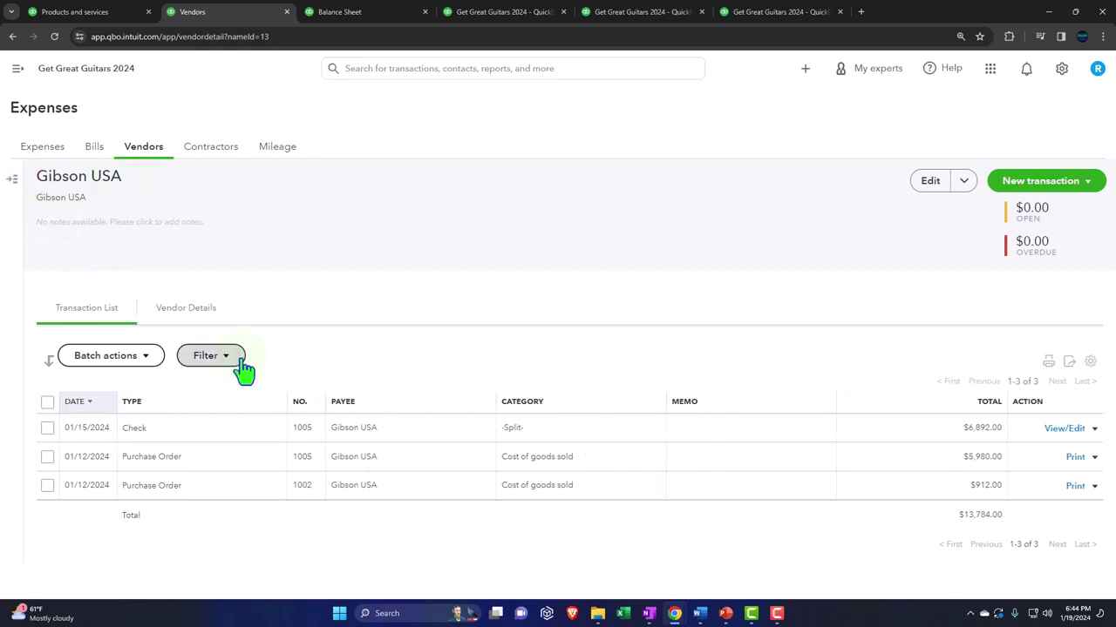
# Step: Review the status of Gibson USA's $5,980.00 purchase order, follow its linked check, and close the check
pyautogui.click(157, 460)
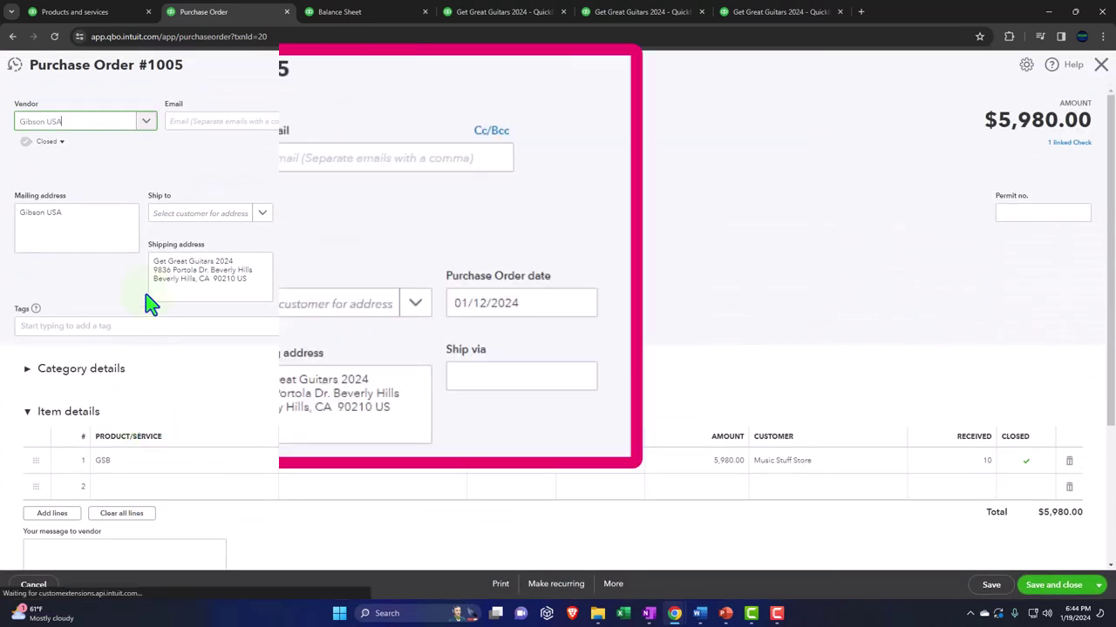
pyautogui.click(50, 141)
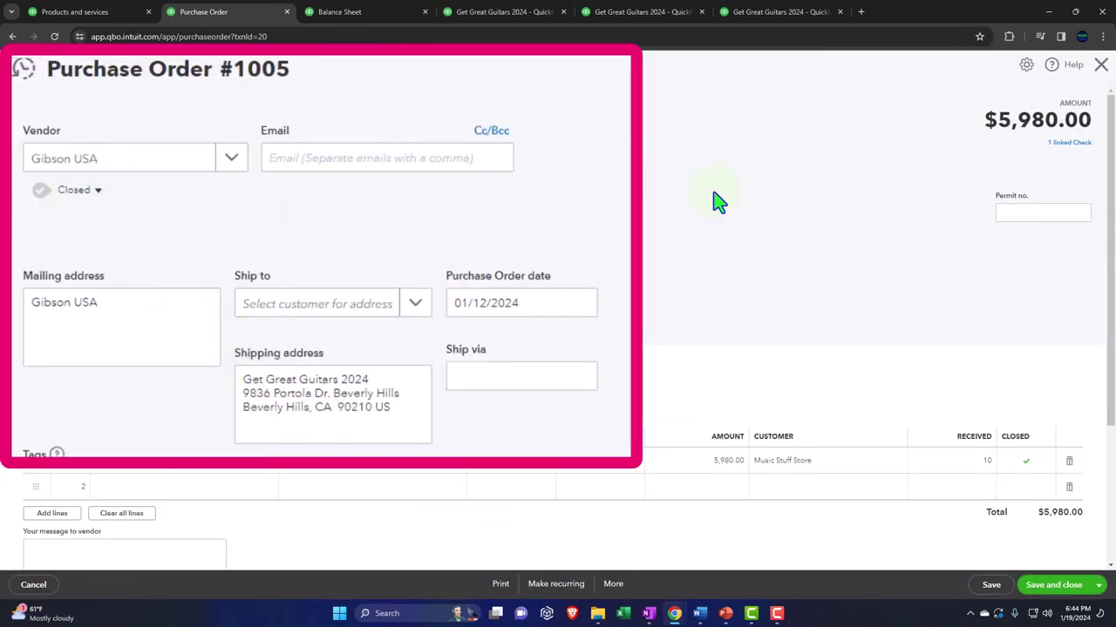
pyautogui.click(1042, 205)
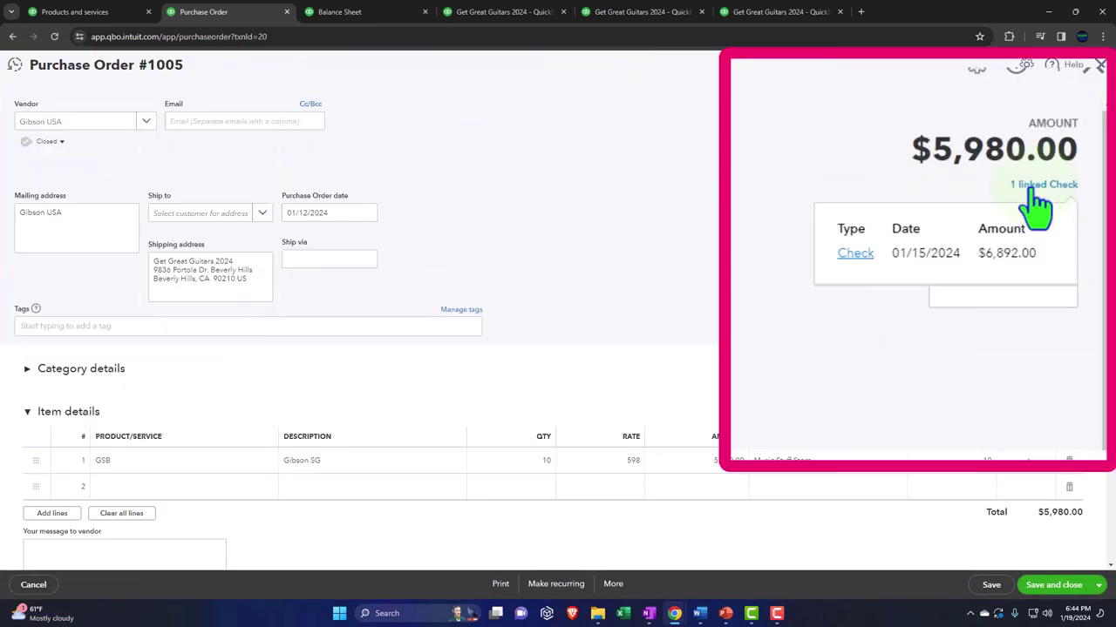
pyautogui.click(857, 254)
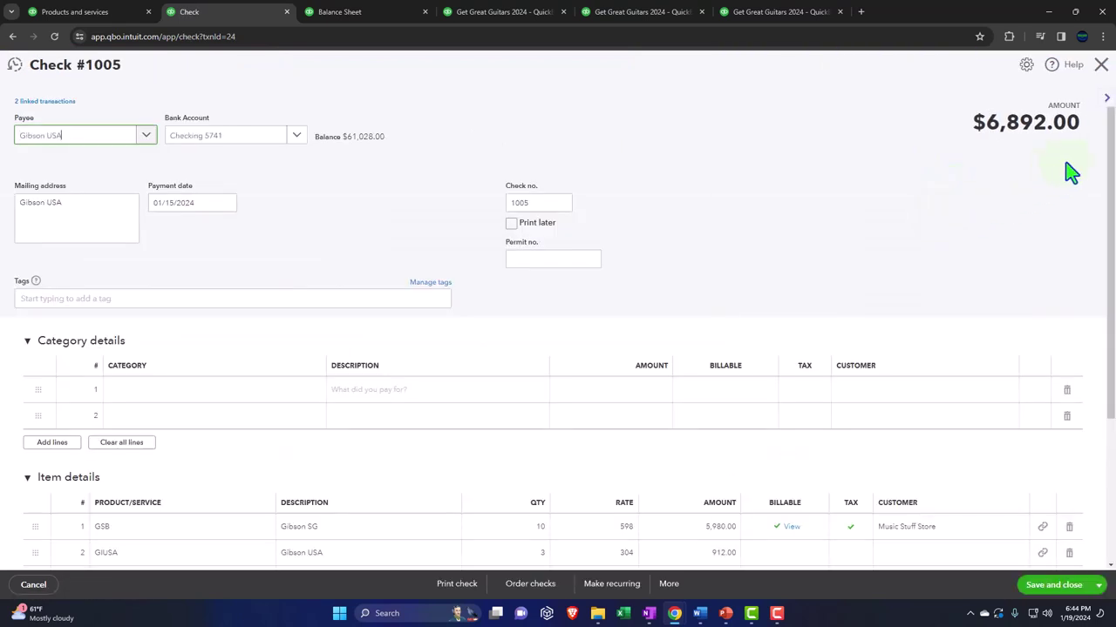
pyautogui.click(1103, 74)
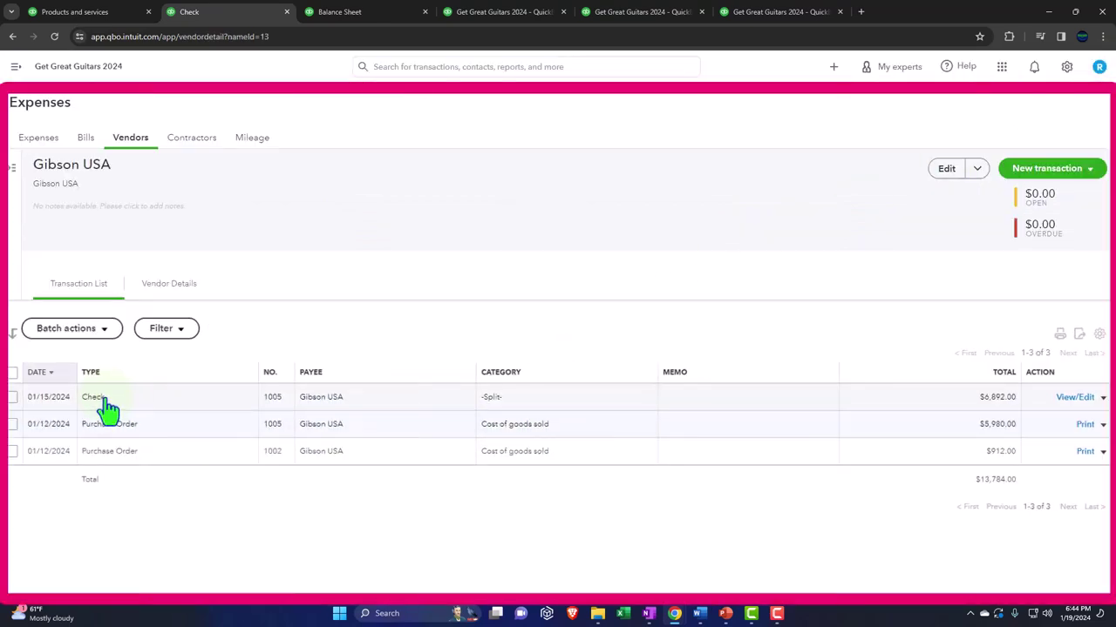
# Step: Reopen check 1005 from Gibson USA's transaction list and show its linked transactions
pyautogui.click(104, 403)
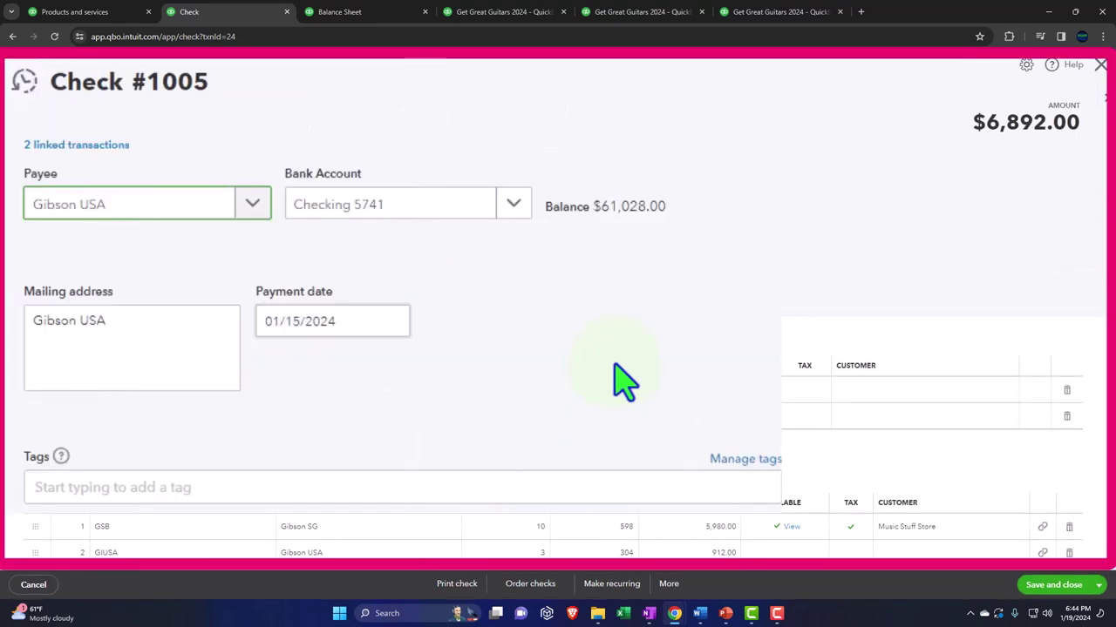
pyautogui.click(105, 155)
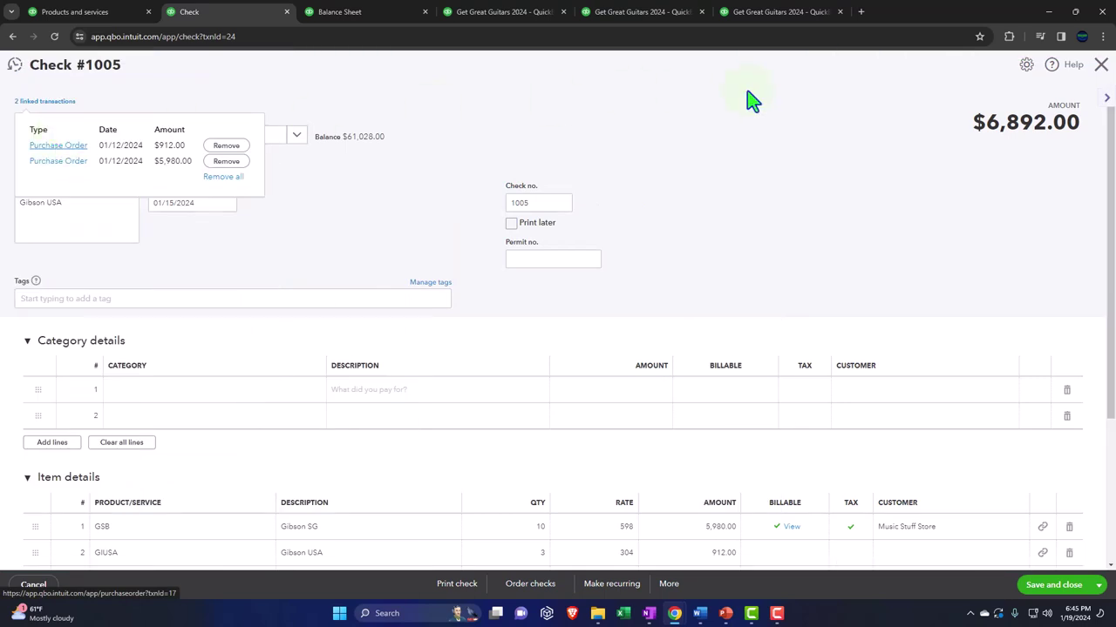
# Step: Close the check, return from Gibson USA's record to the vendor list, and filter it to vendors with open purchase orders
pyautogui.click(1103, 77)
pyautogui.click(1103, 76)
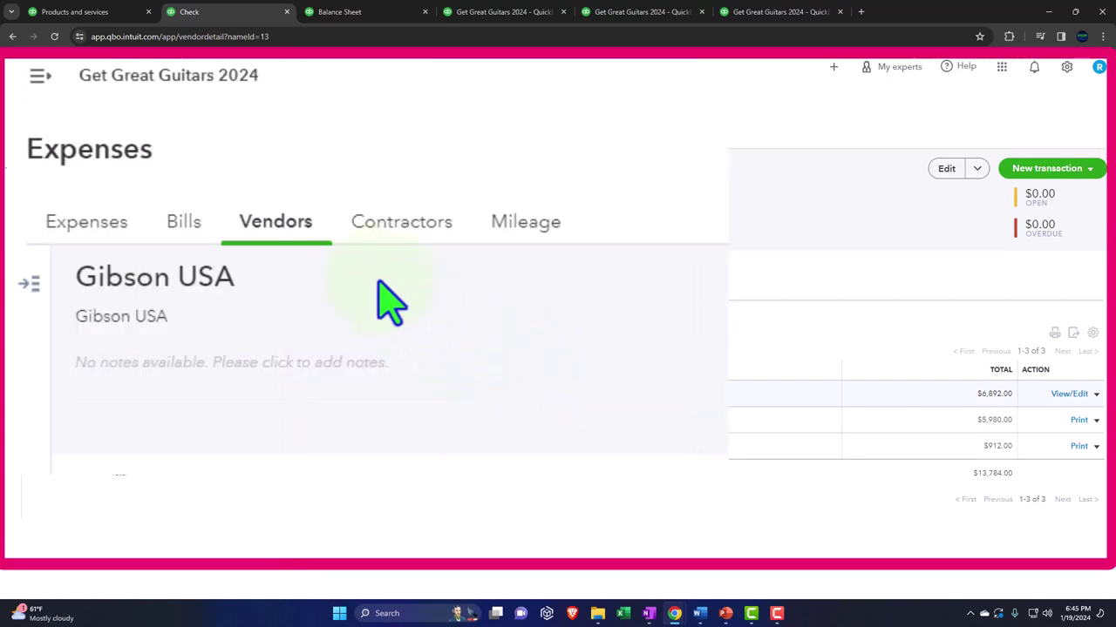
pyautogui.click(29, 284)
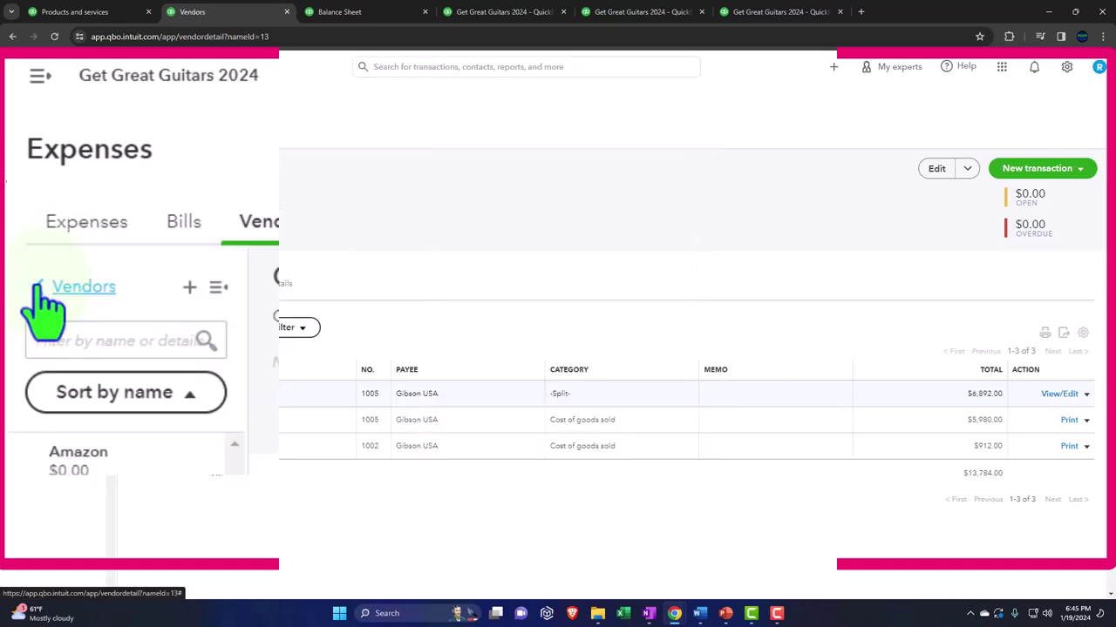
pyautogui.click(35, 169)
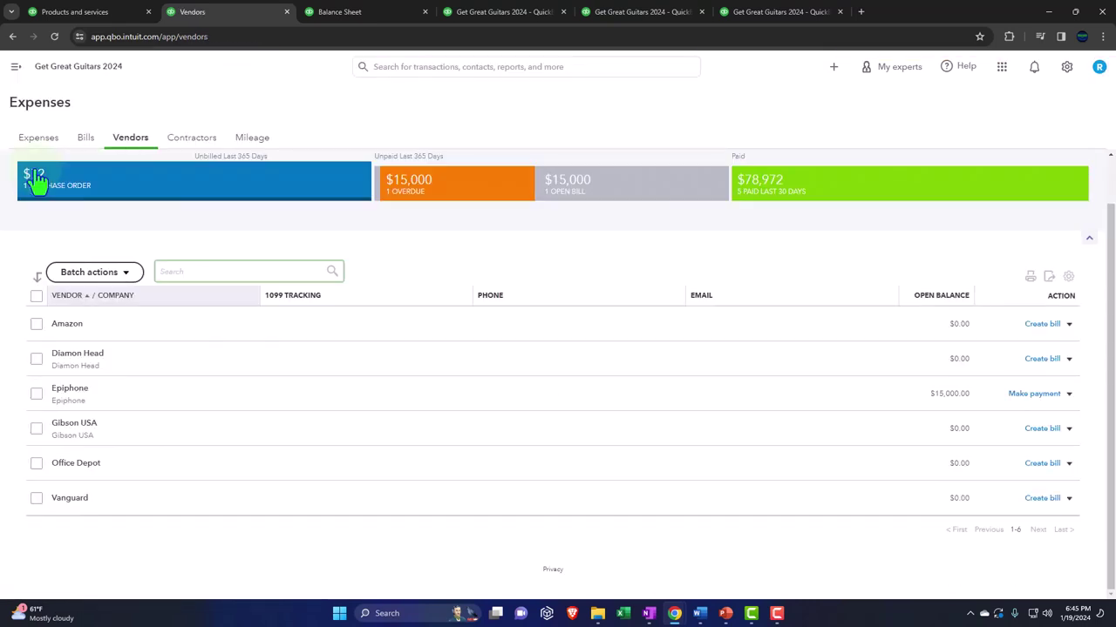
pyautogui.click(37, 180)
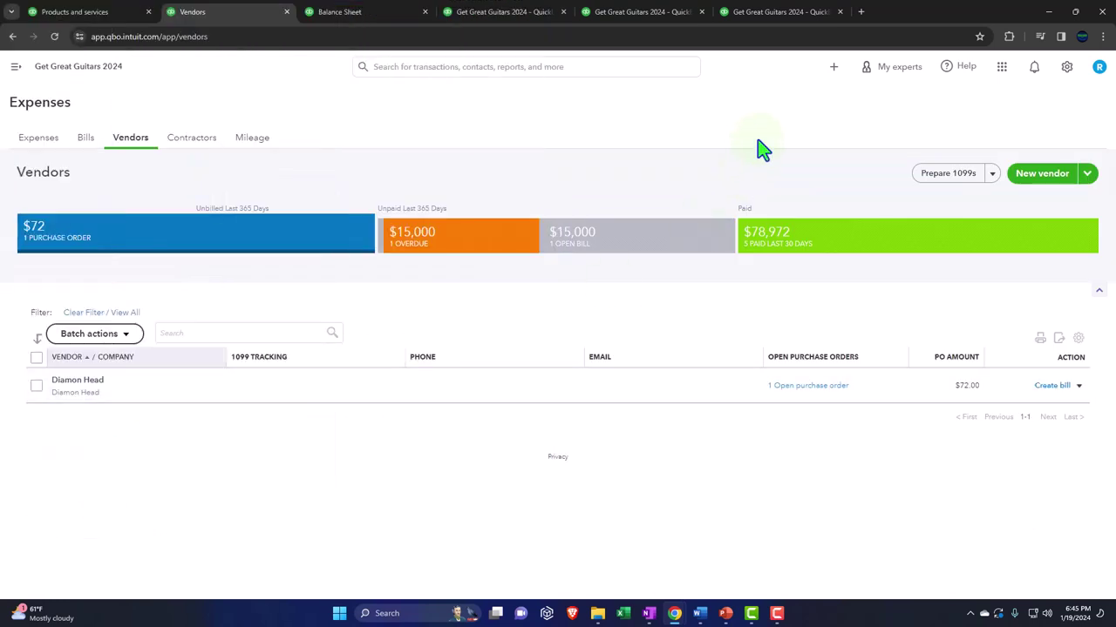
# Step: Start a new check and choose Diamon Head as the payee
pyautogui.click(829, 69)
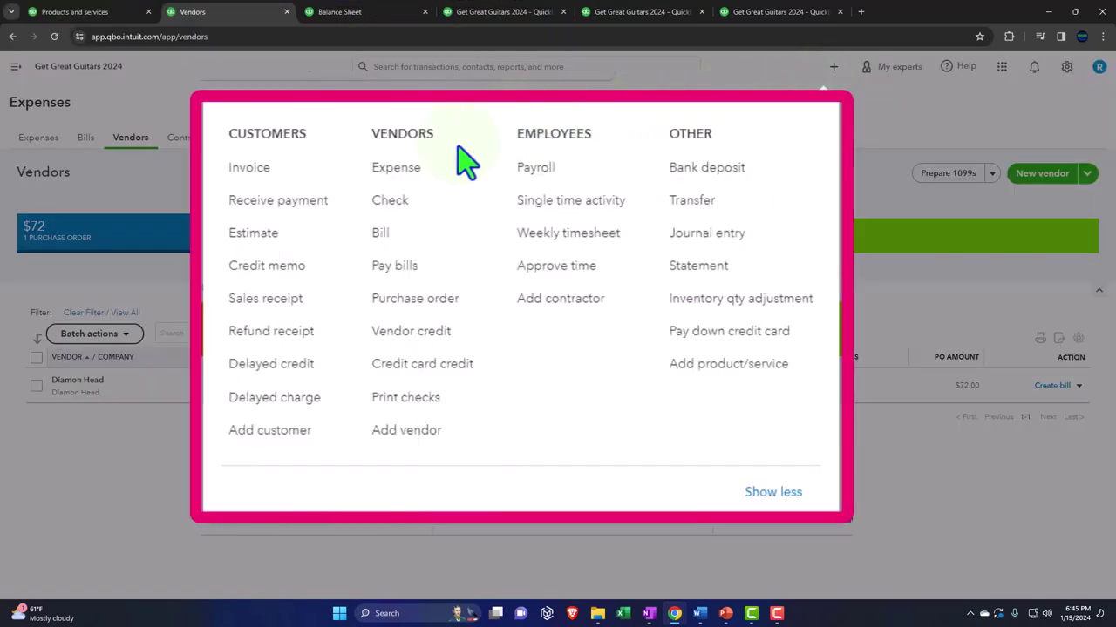
pyautogui.click(558, 157)
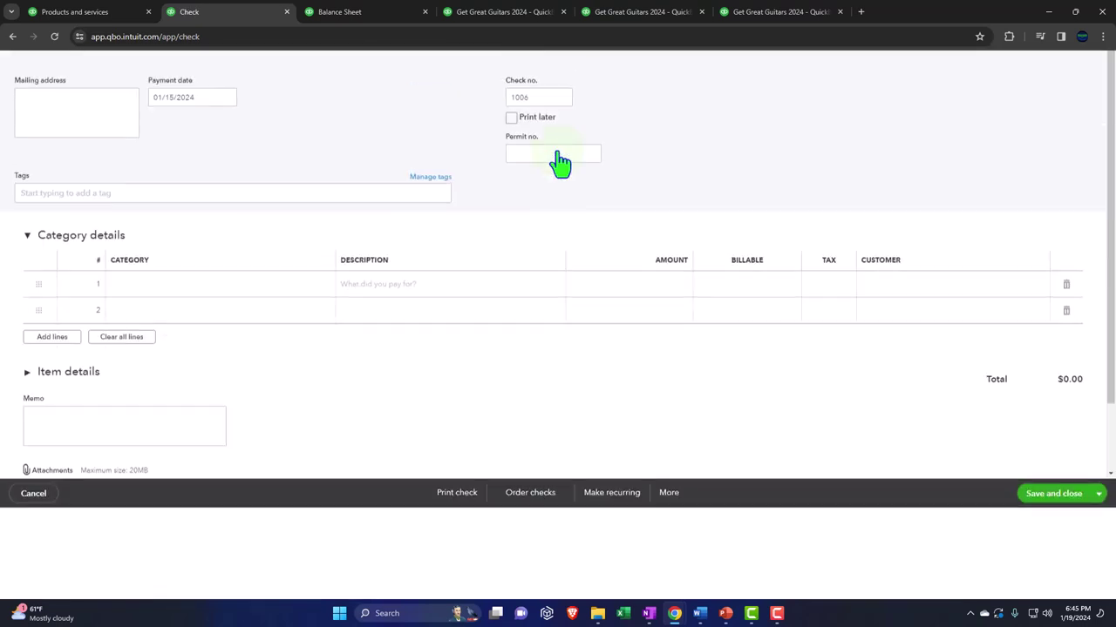
pyautogui.write('dia')
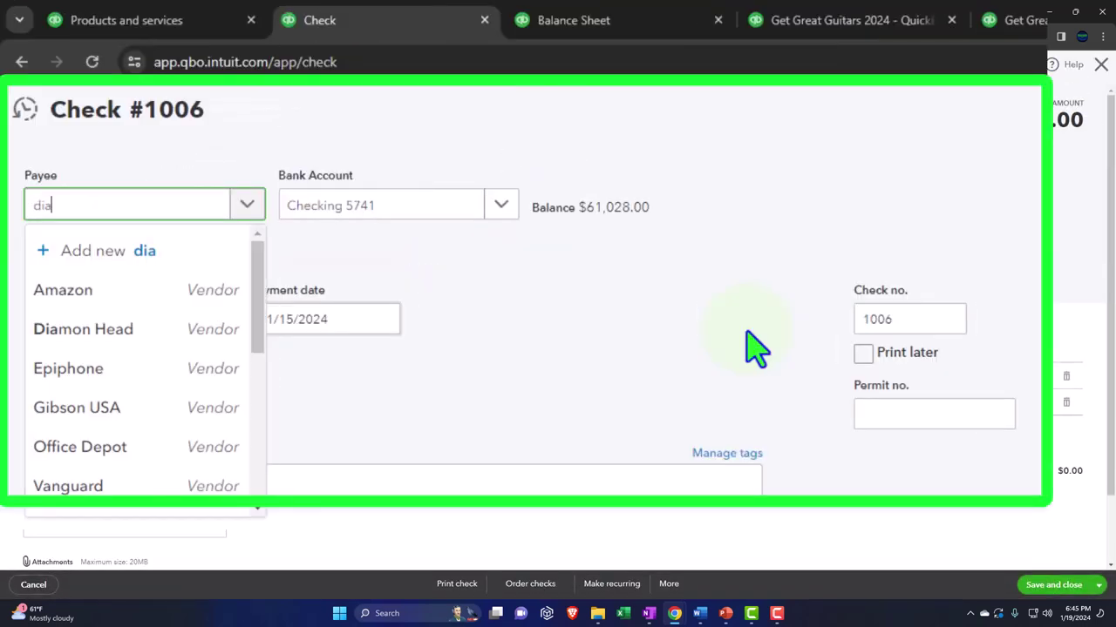
pyautogui.press('Down')
pyautogui.press('Tab')
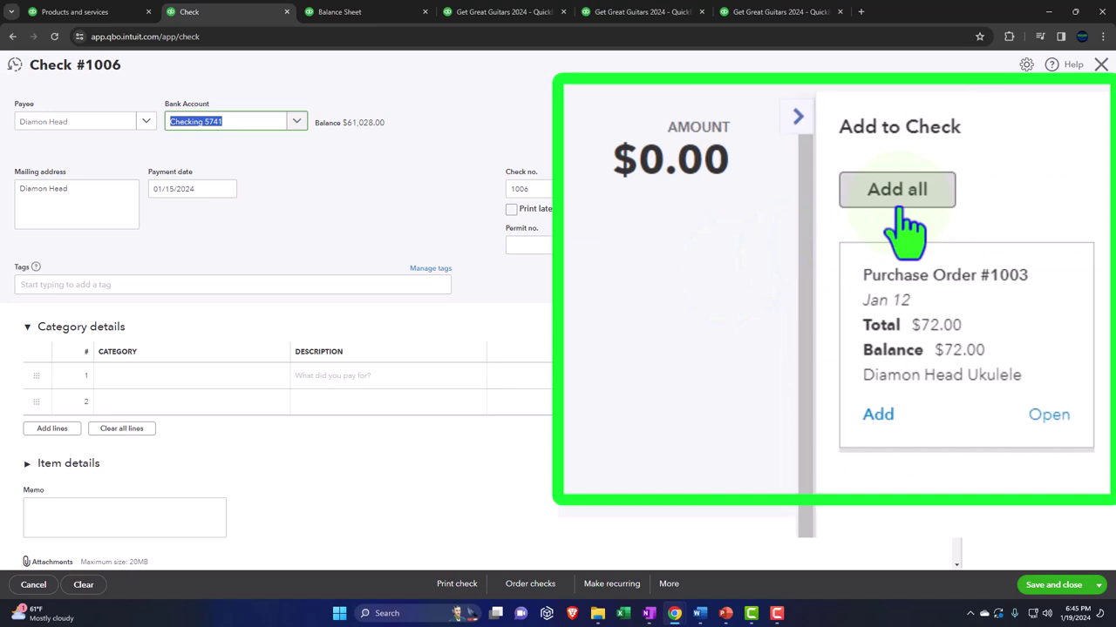
# Step: Add Diamon Head's open purchase order to the check, keeping the checking account, the 01/15/2024 payment date and check number 1006
pyautogui.click(897, 189)
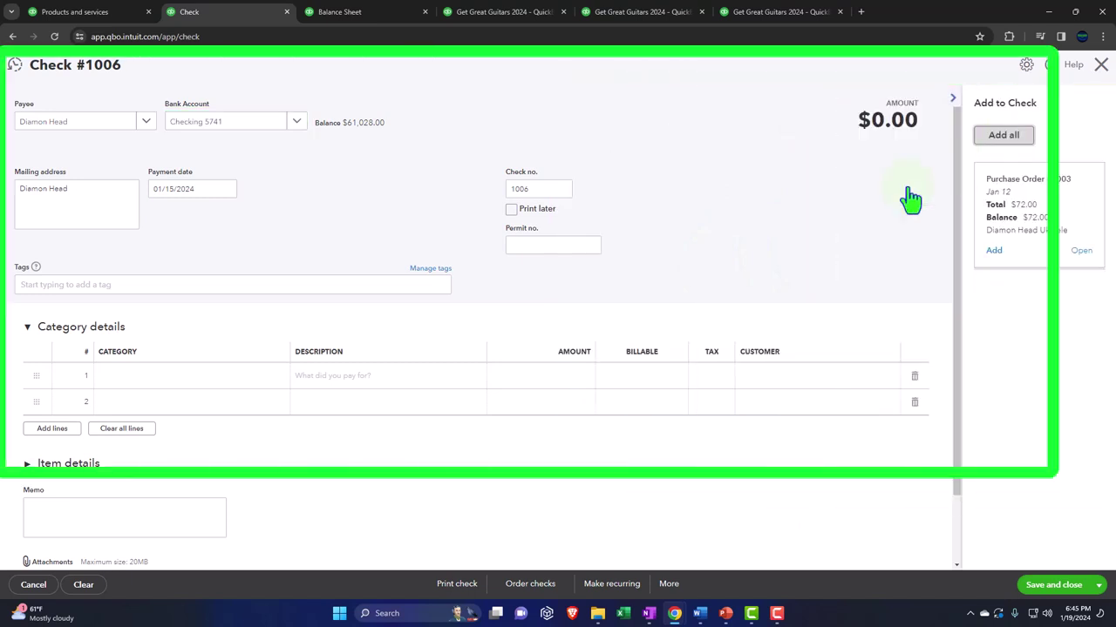
pyautogui.click(240, 121)
pyautogui.click(240, 121)
pyautogui.press('Tab')
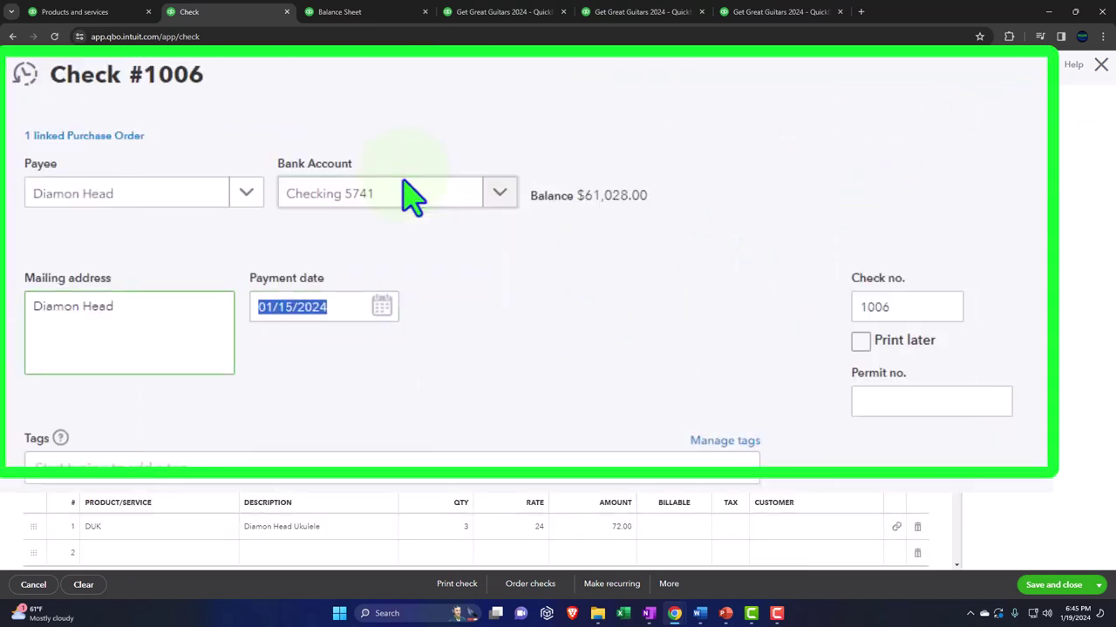
pyautogui.press('Tab')
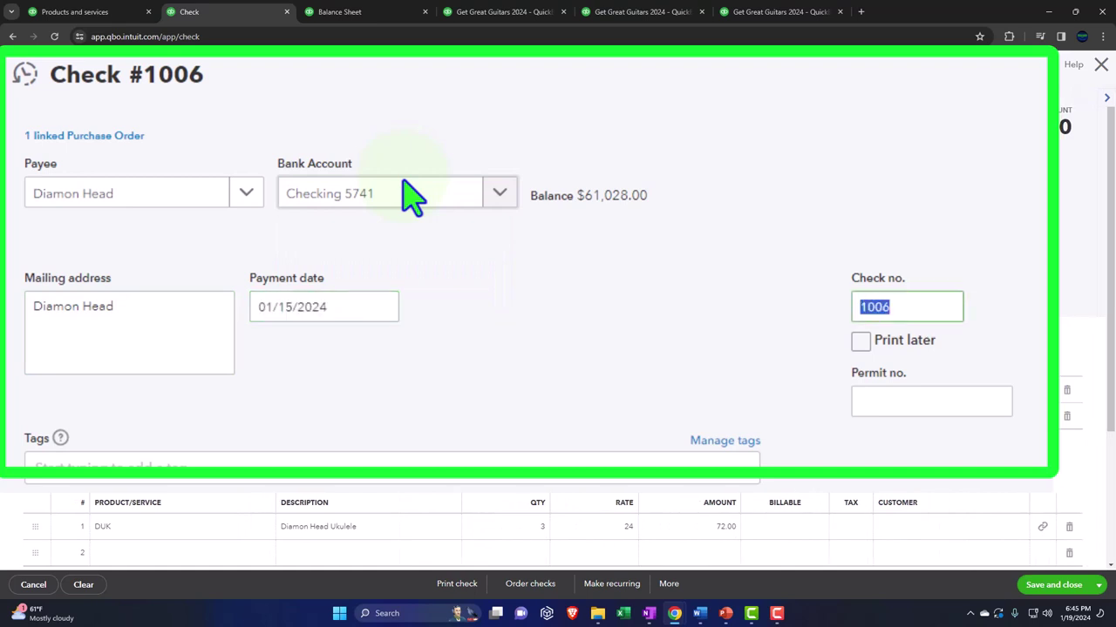
pyautogui.press('Tab')
pyautogui.press('Tab')
pyautogui.press('Tab')
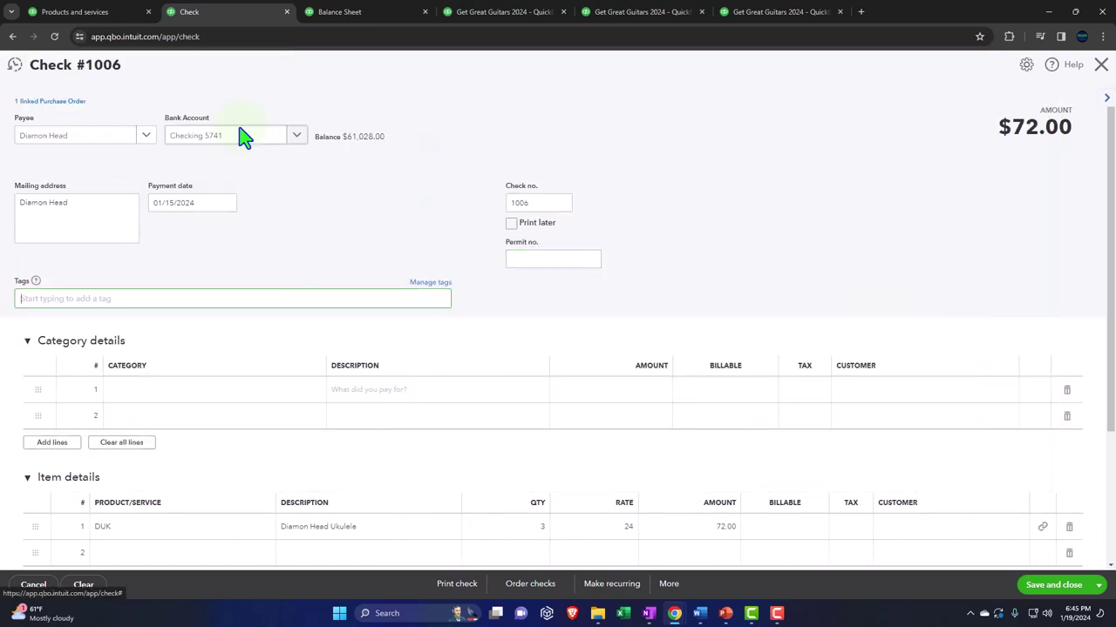
pyautogui.press('Tab')
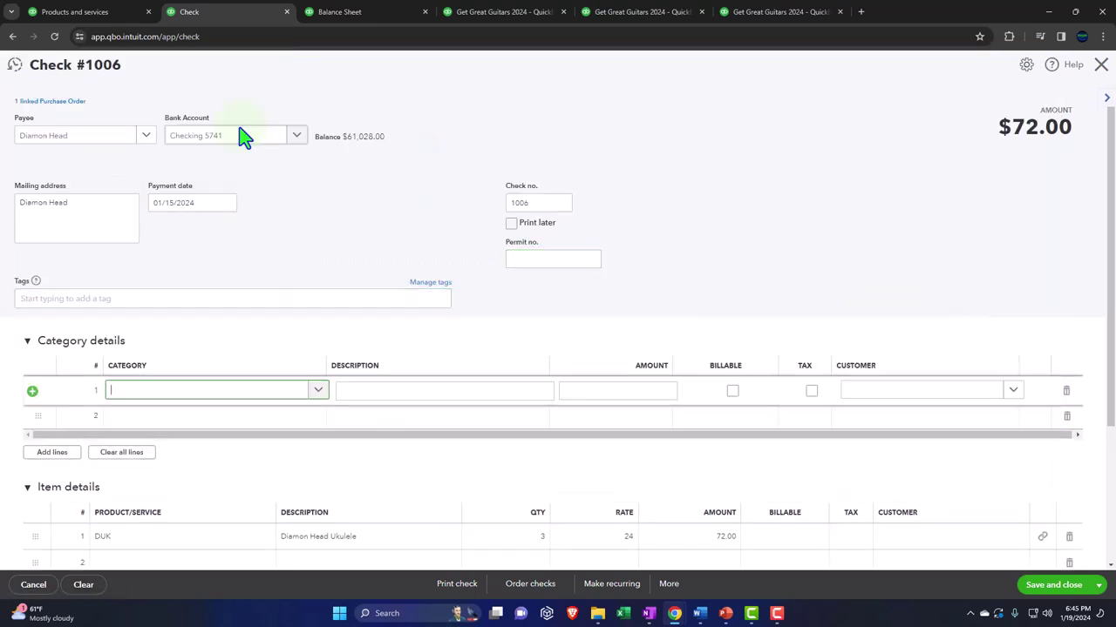
# Step: Collapse the check's category details, review the Diamon Head Ukulele item line, and save and close check 1006
pyautogui.scroll(-1, 175, 244)
pyautogui.click(10, 284)
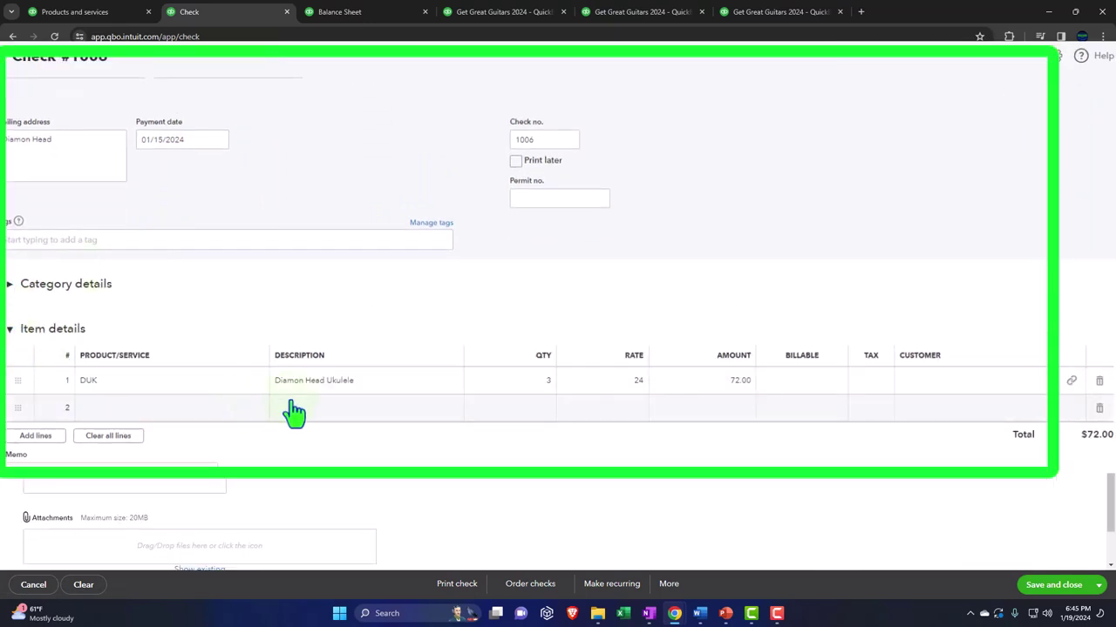
pyautogui.moveTo(501, 394)
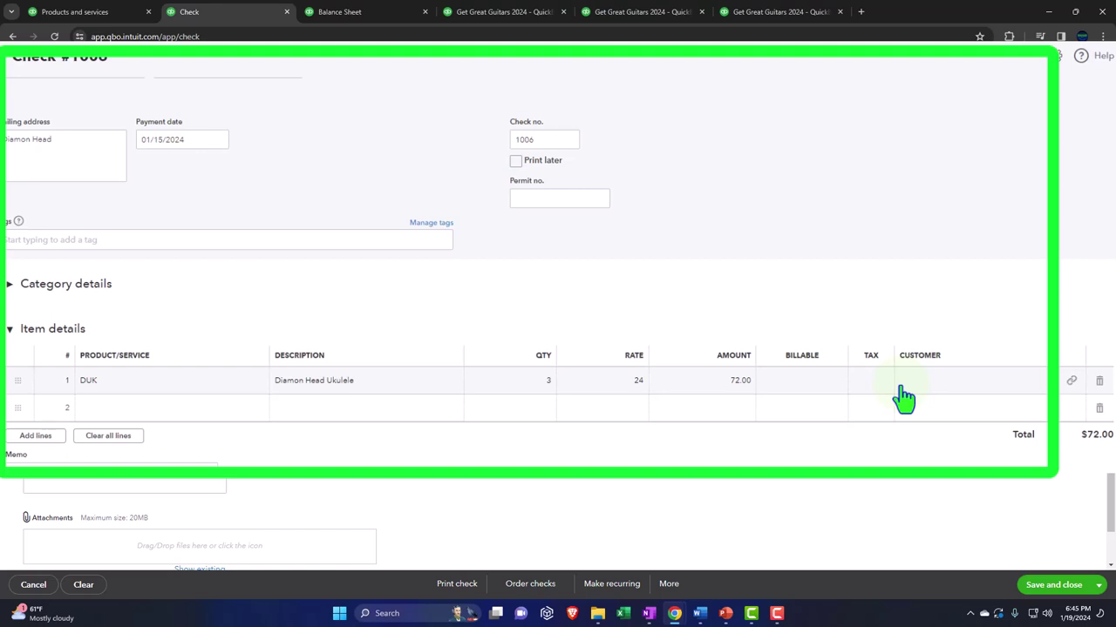
pyautogui.hotkey('ctrl', '+')
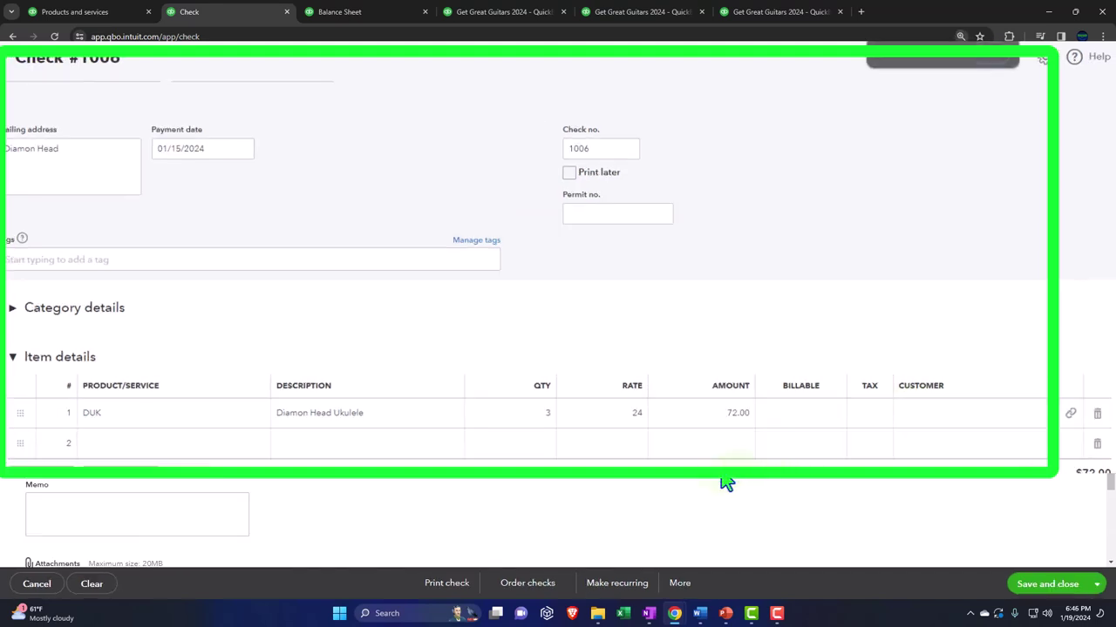
pyautogui.scroll(-1, 643, 457)
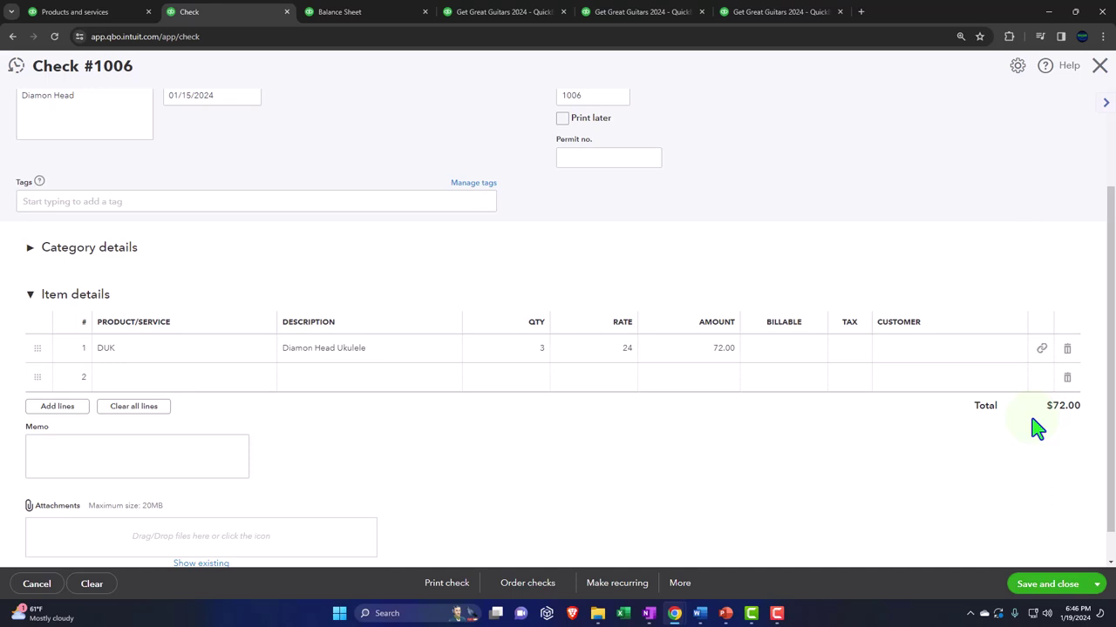
pyautogui.click(1071, 588)
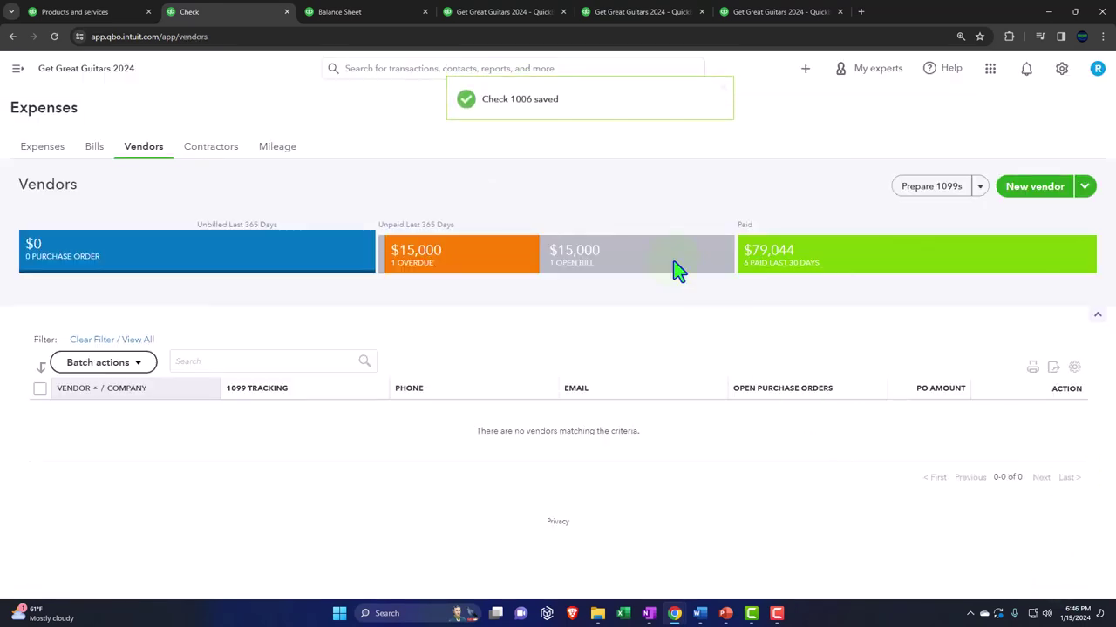
# Step: Rerun the Balance Sheet for 01/01/2024 to 01/31/2024 to include the new check
pyautogui.click(363, 12)
pyautogui.scroll(3, 341, 341)
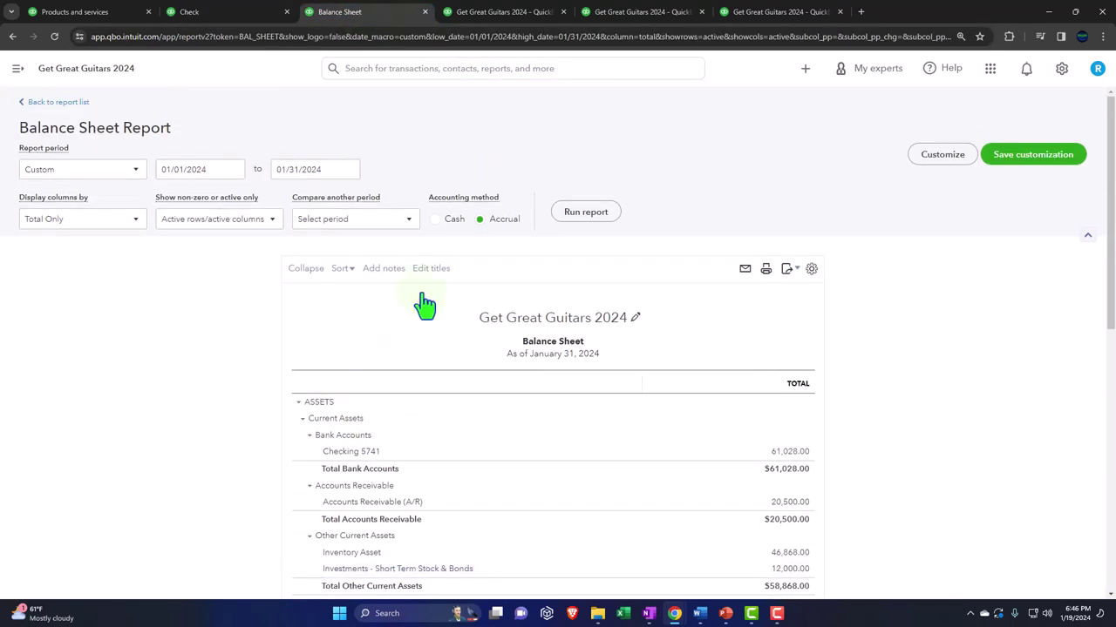
pyautogui.click(580, 218)
pyautogui.scroll(-2, 575, 244)
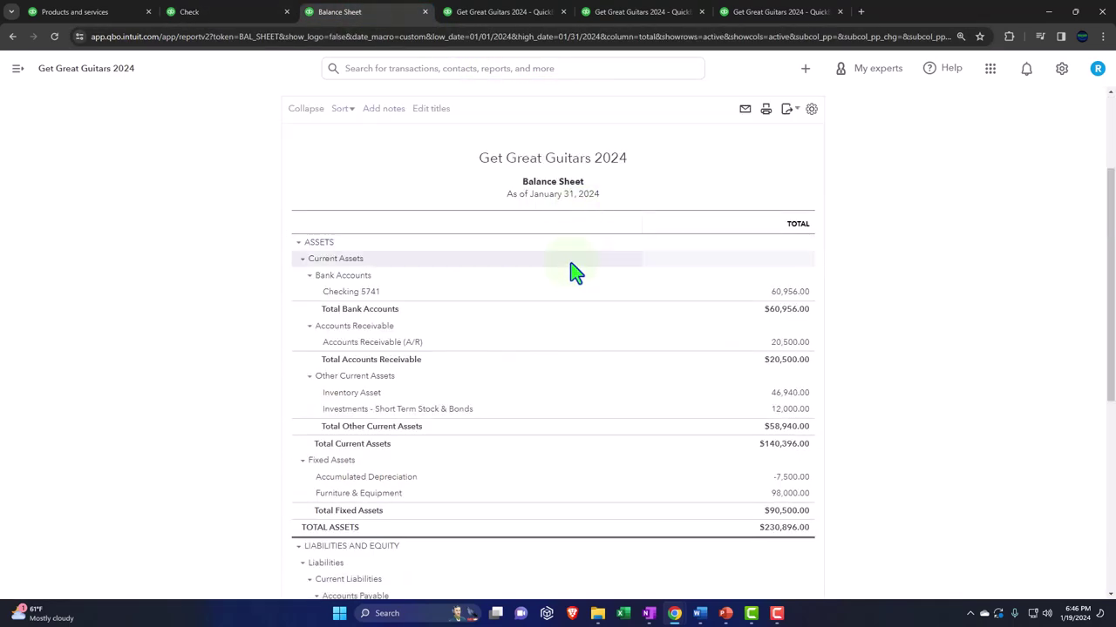
# Step: Drill into the checking account's transactions, view check 1006, and return to the balance sheet
pyautogui.click(789, 293)
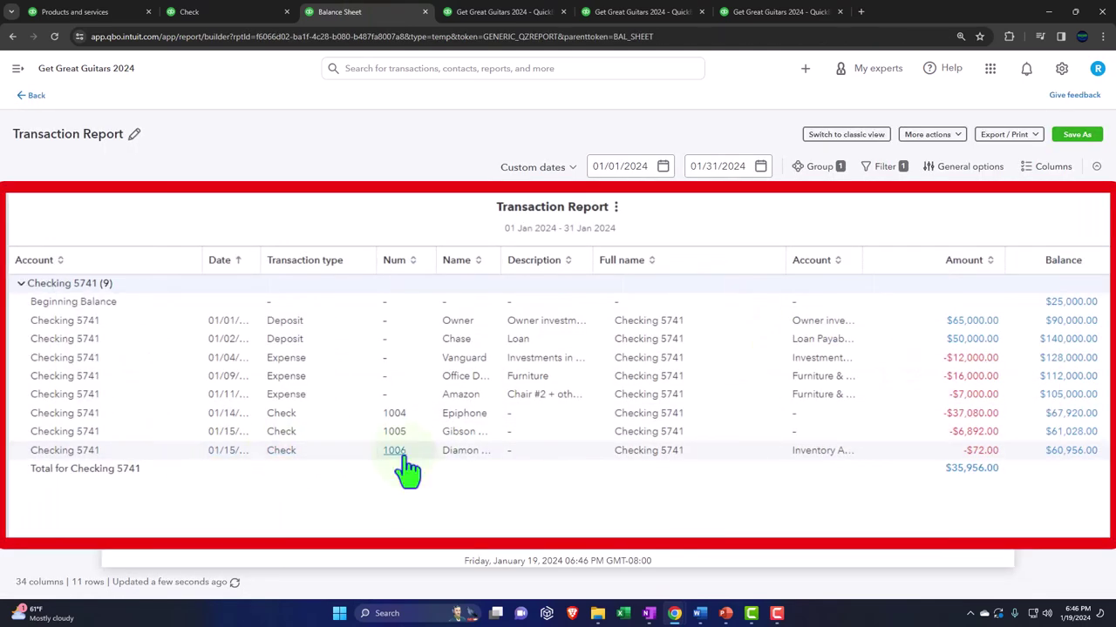
pyautogui.click(976, 451)
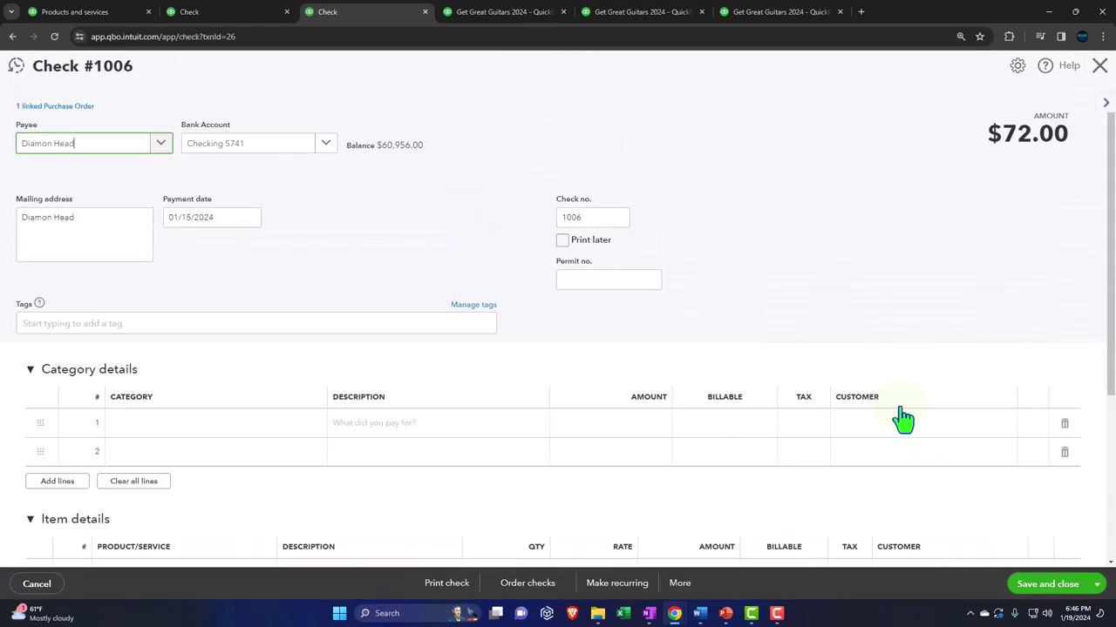
pyautogui.click(1101, 69)
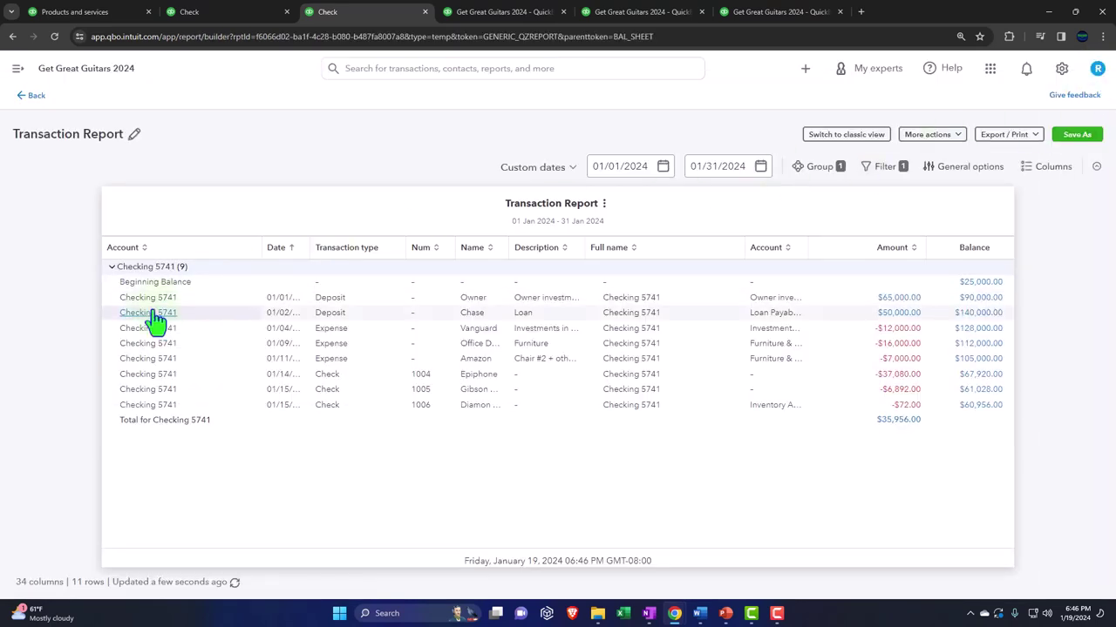
pyautogui.click(37, 97)
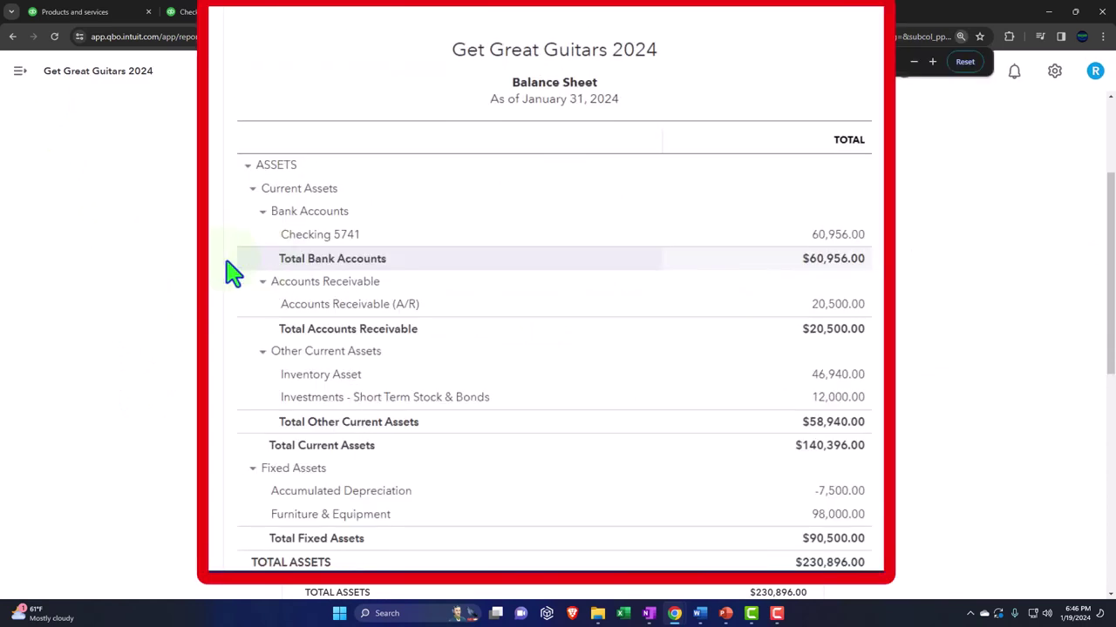
# Step: Examine the transactions behind the balance sheet's Inventory Asset amount, including the check 1006 line, and return to the report
pyautogui.hotkey('ctrl', '+')
pyautogui.hotkey('ctrl', '+')
pyautogui.scroll(-3, 558, 349)
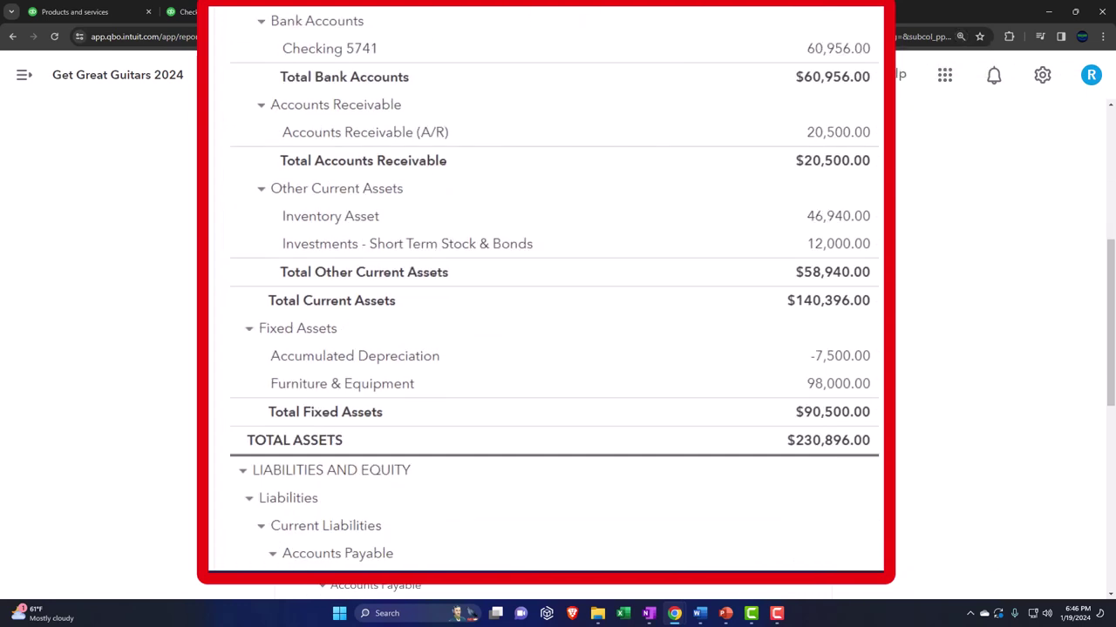
pyautogui.click(837, 218)
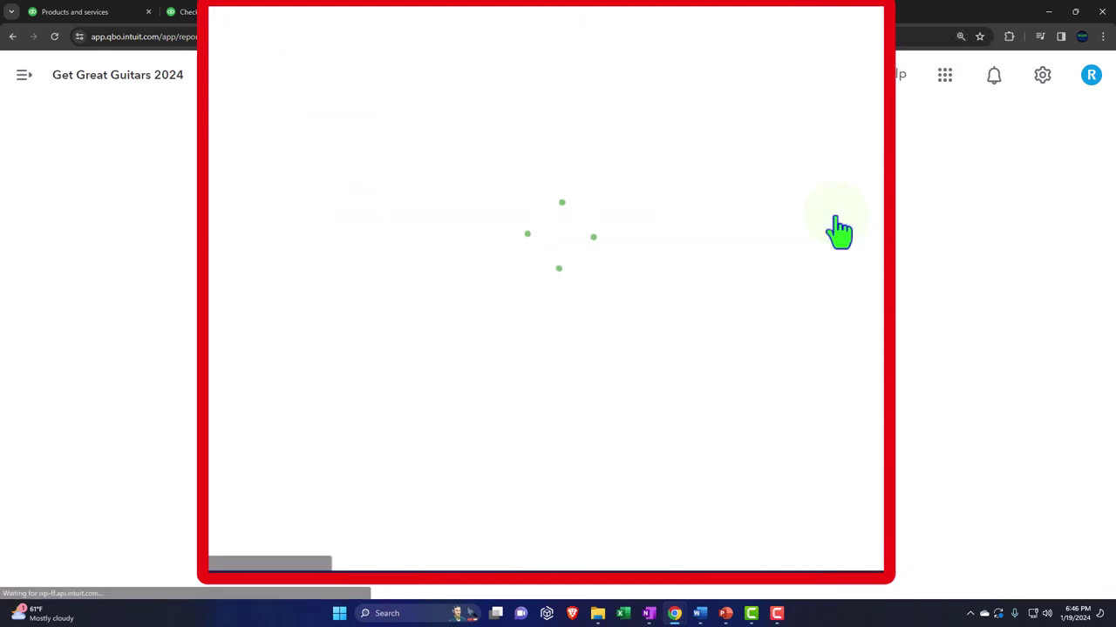
pyautogui.hotkey('ctrl', '-')
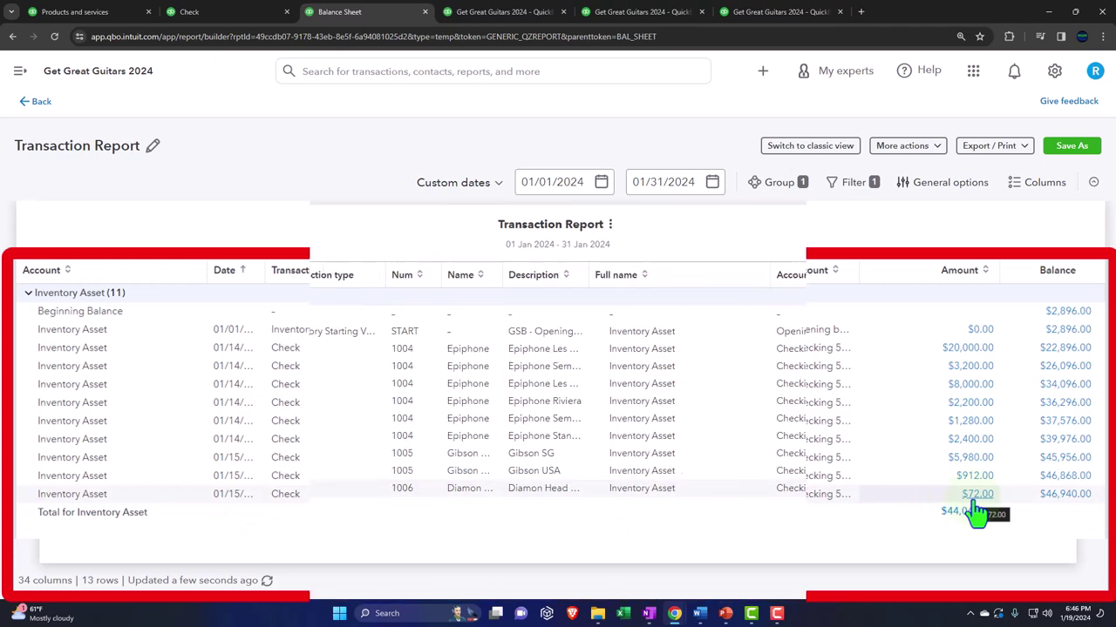
pyautogui.click(48, 103)
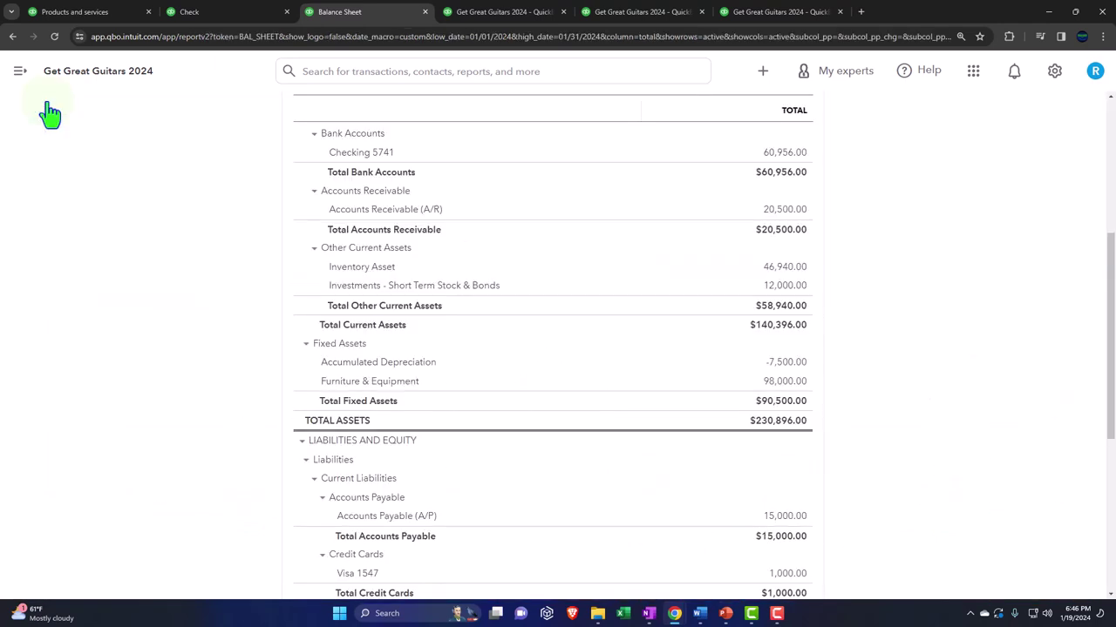
# Step: Rerun the January 2024 Profit and Loss, and the Inventory Valuation Summary as of 01/31/2024 to review item quantities and asset values
pyautogui.click(492, 12)
pyautogui.click(664, 235)
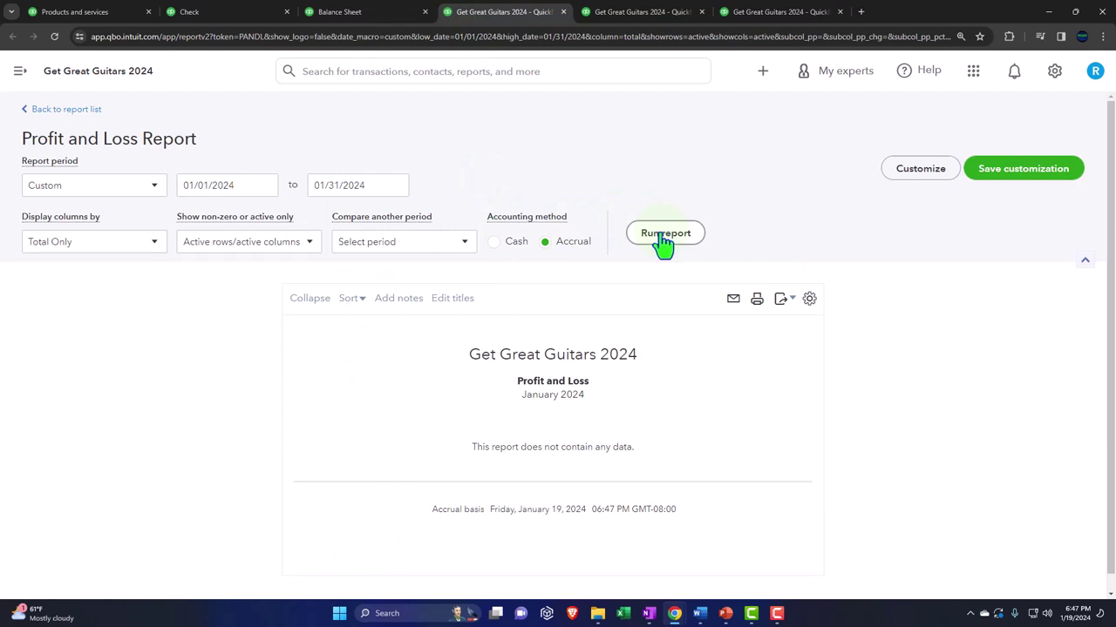
pyautogui.click(749, 14)
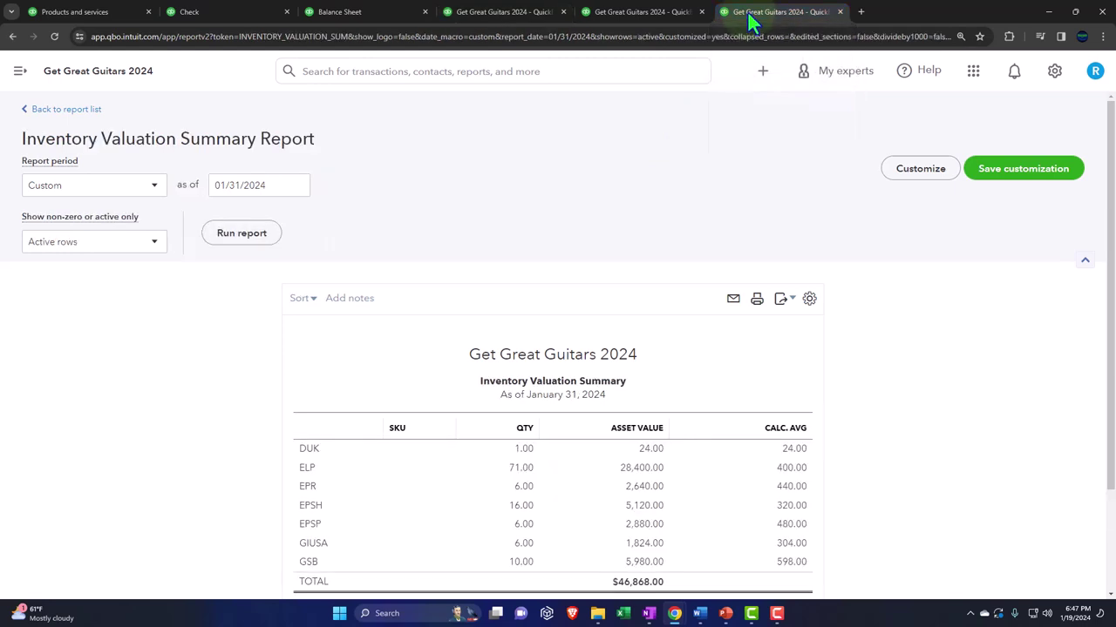
pyautogui.click(247, 241)
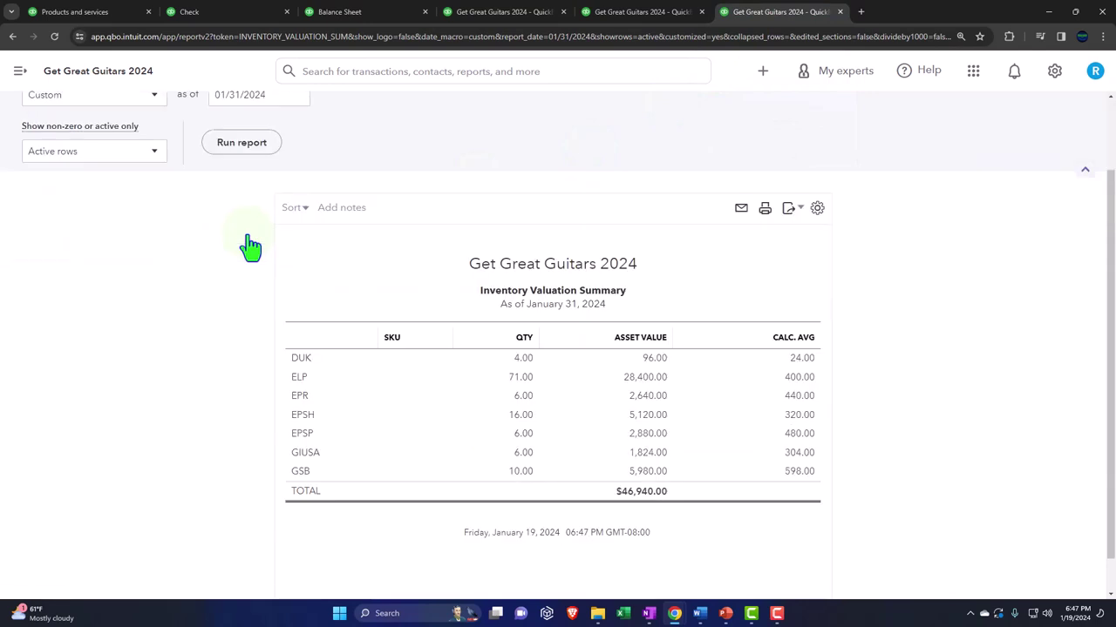
pyautogui.scroll(-1, 213, 328)
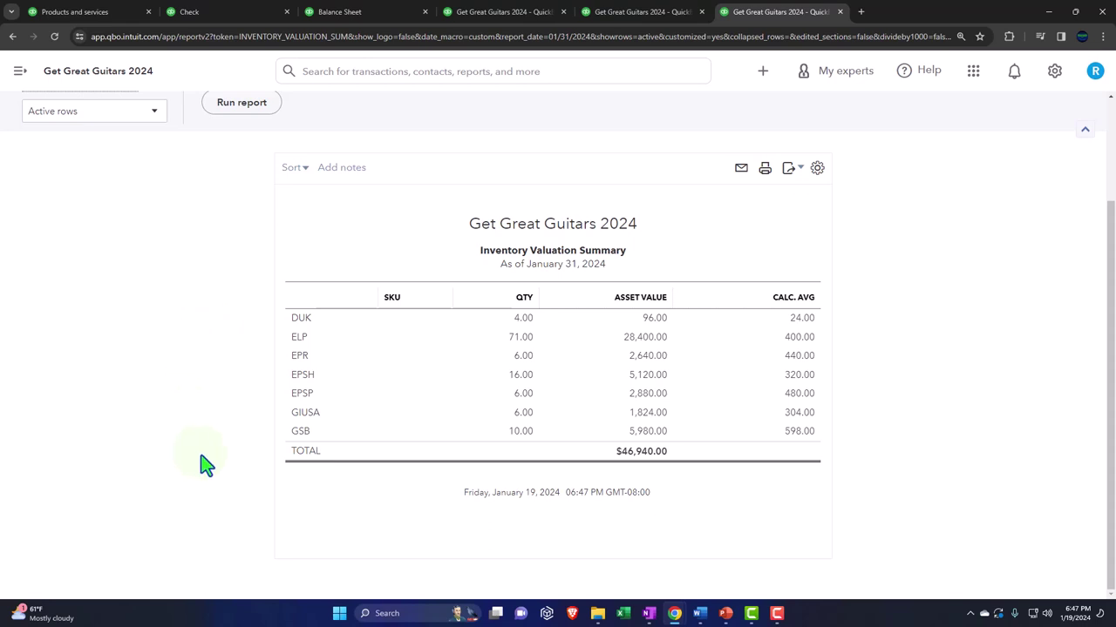
pyautogui.hotkey('ctrl', '+')
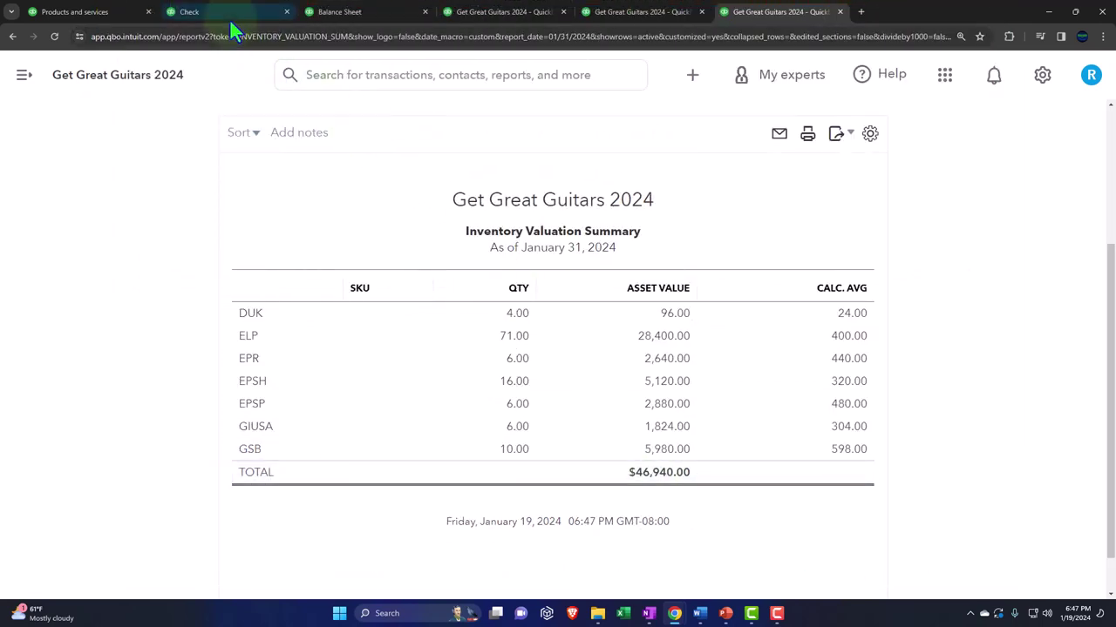
# Step: Compare the balance sheet's Inventory Asset amount with the valuation total, and go back to the vendor list
pyautogui.click(231, 24)
pyautogui.click(336, 18)
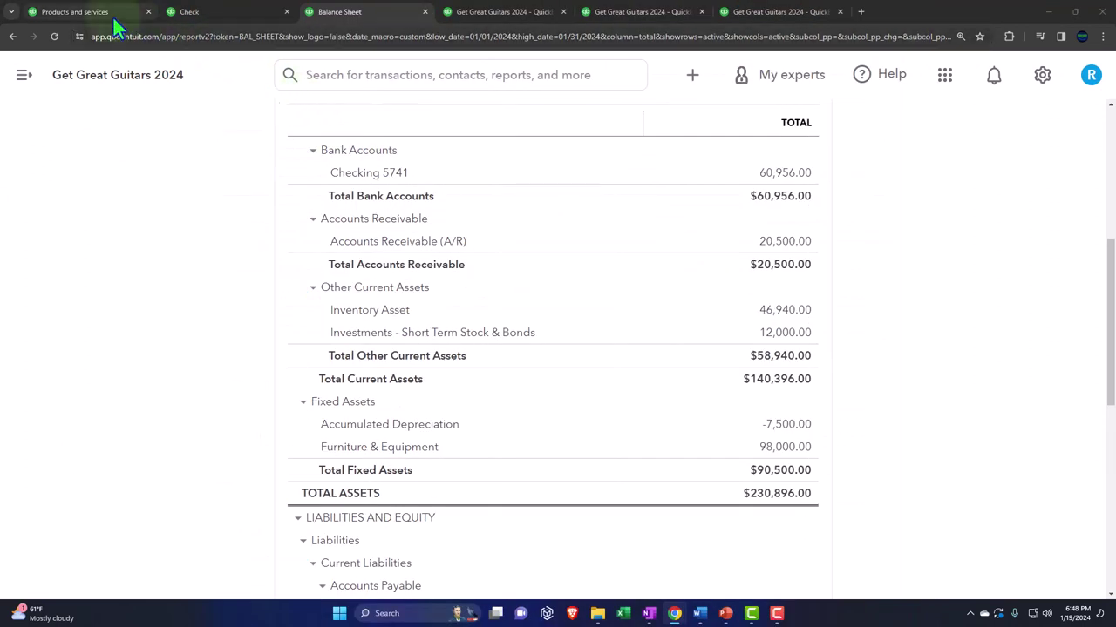
pyautogui.click(192, 13)
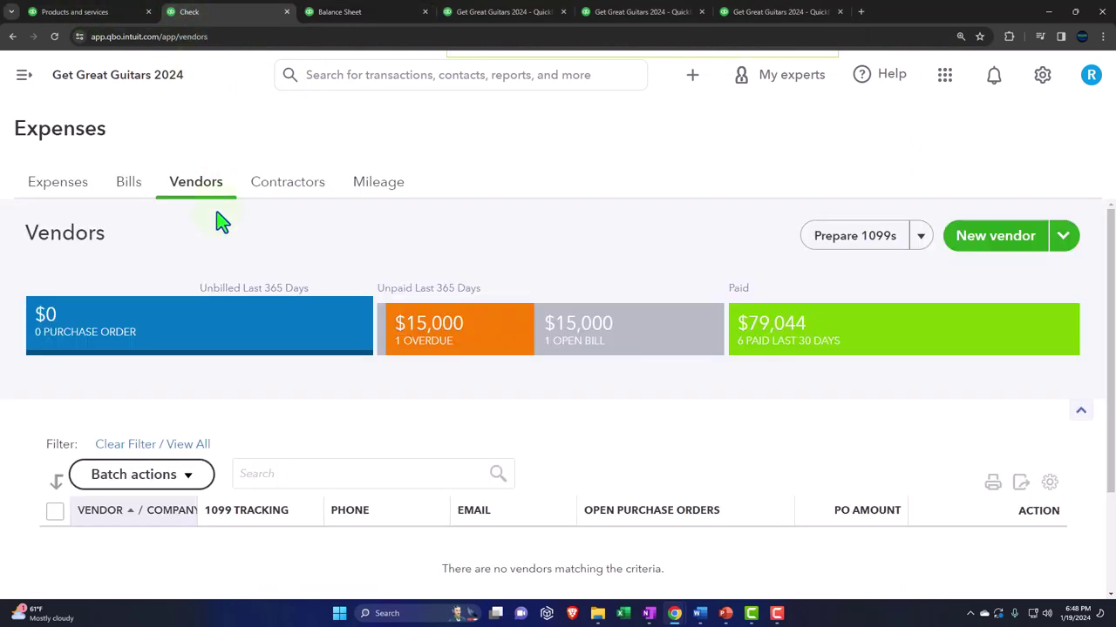
# Step: Filter the expense transactions list to closed purchase orders from the last 12 months
pyautogui.click(77, 195)
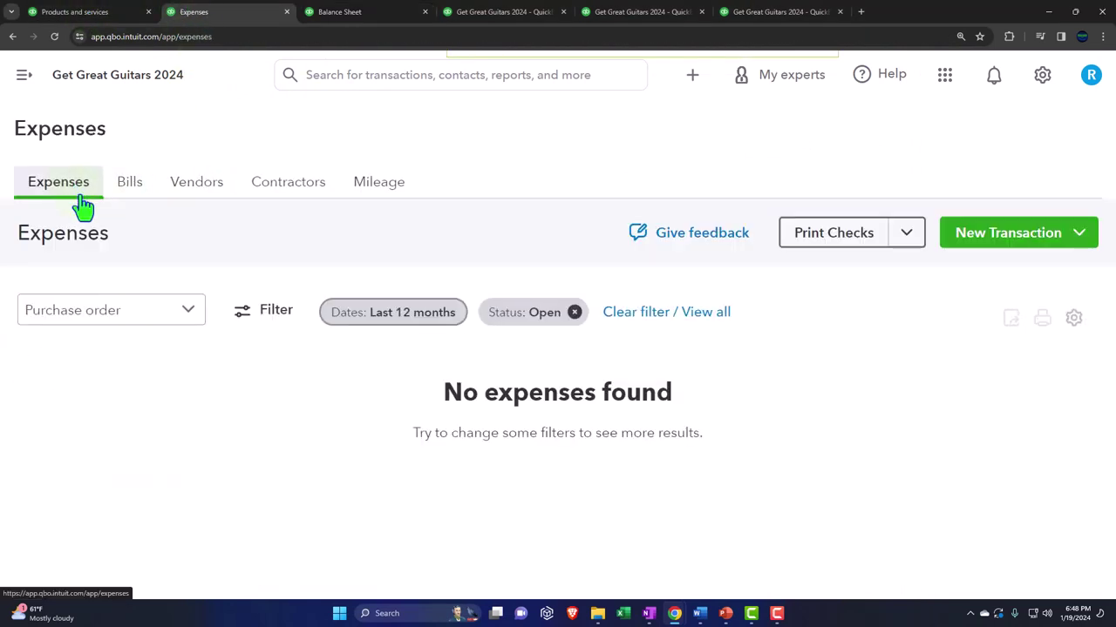
pyautogui.hotkey('ctrl', '-')
pyautogui.click(217, 269)
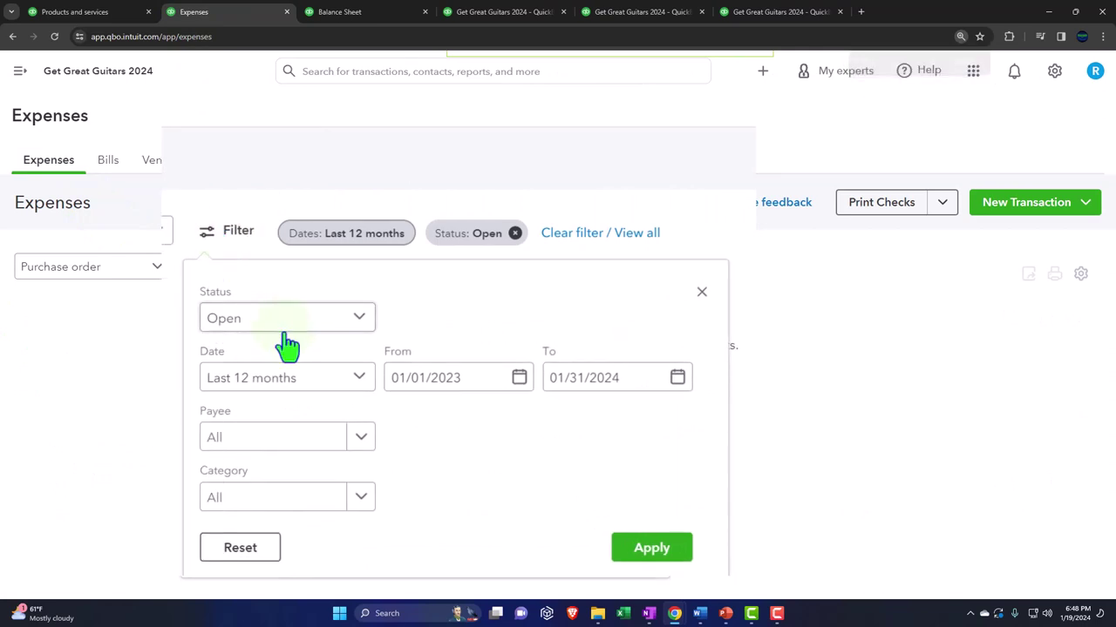
pyautogui.click(294, 329)
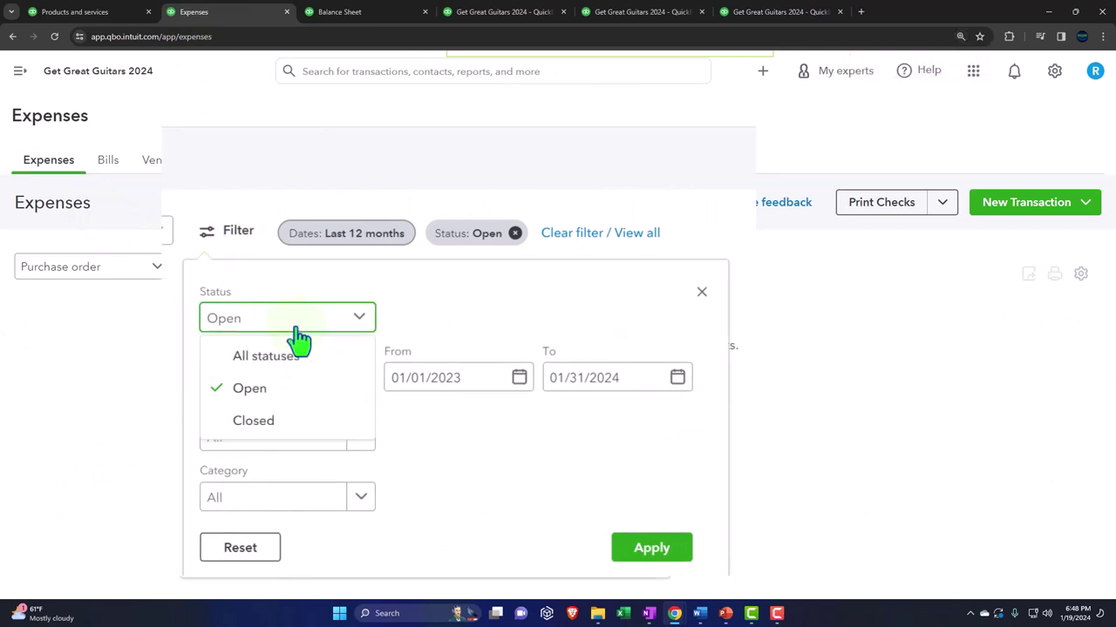
pyautogui.click(288, 425)
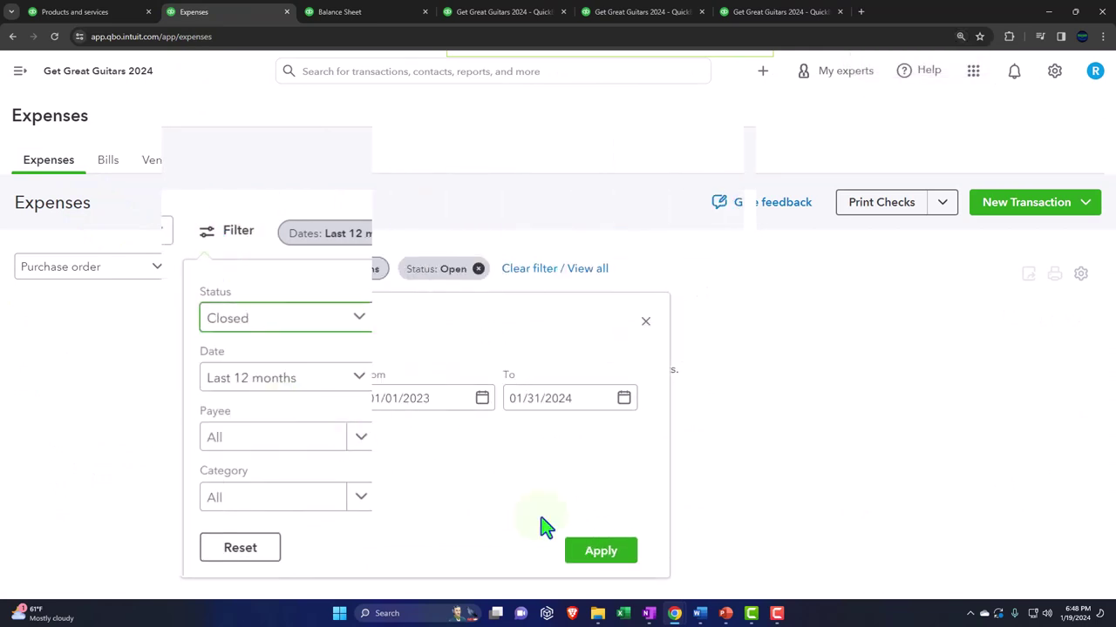
pyautogui.click(601, 551)
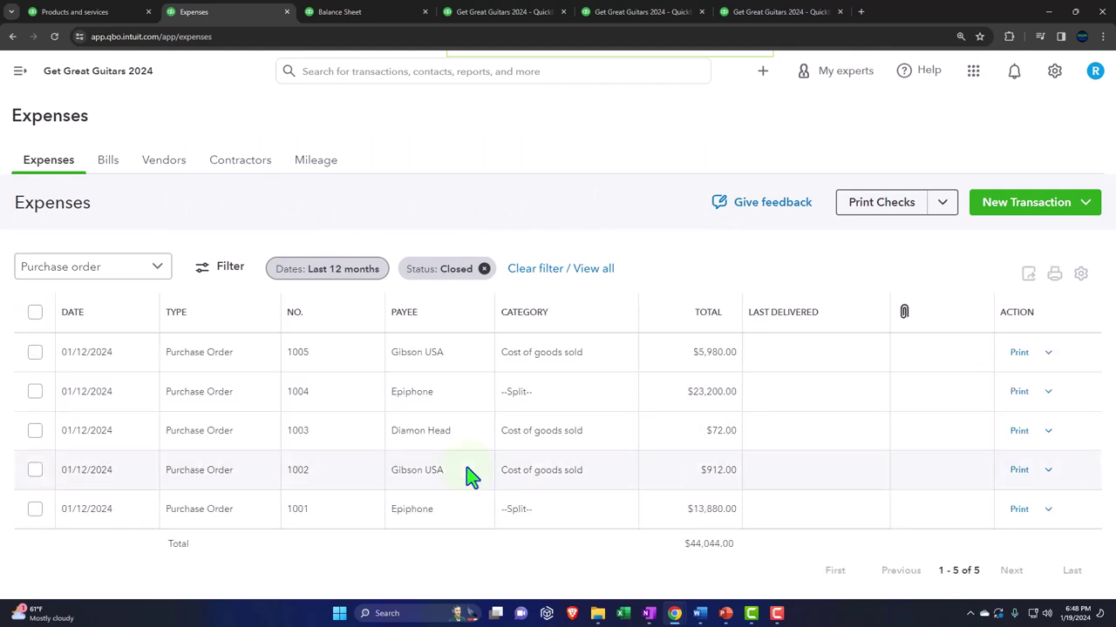
# Step: Return to the vendor list, clear its filter to show all vendors, and look through their open balances
pyautogui.click(165, 162)
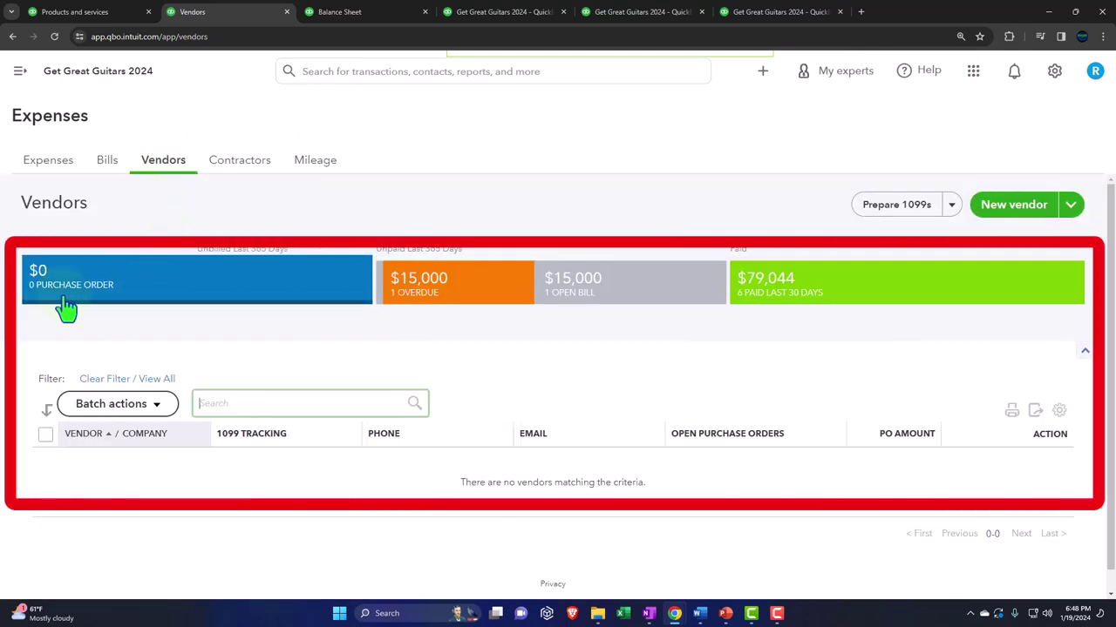
pyautogui.click(165, 381)
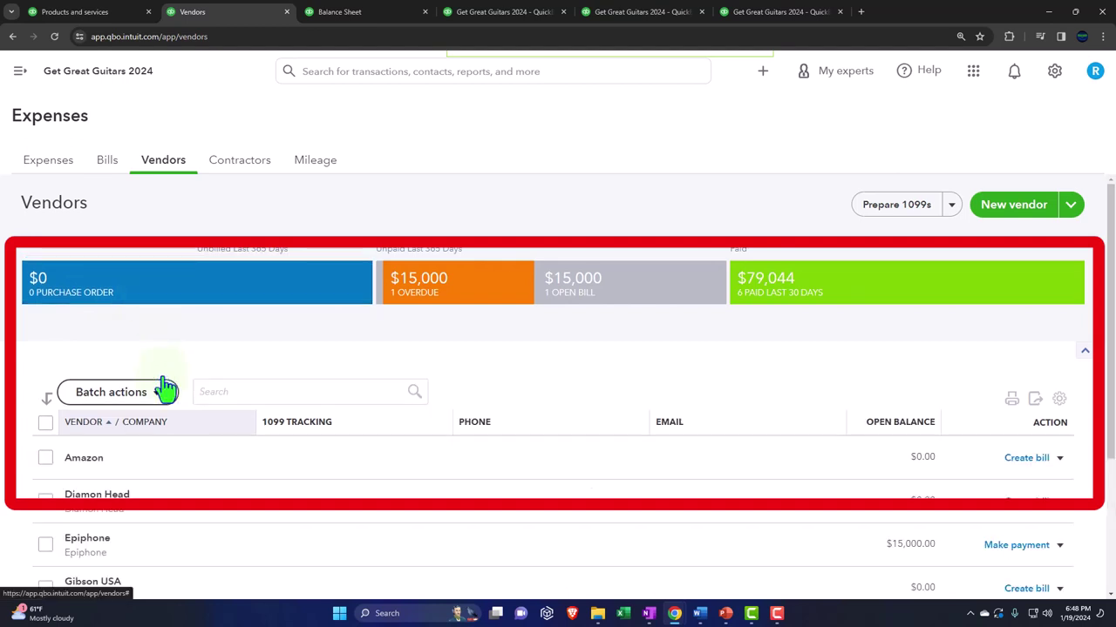
pyautogui.scroll(-3, 165, 381)
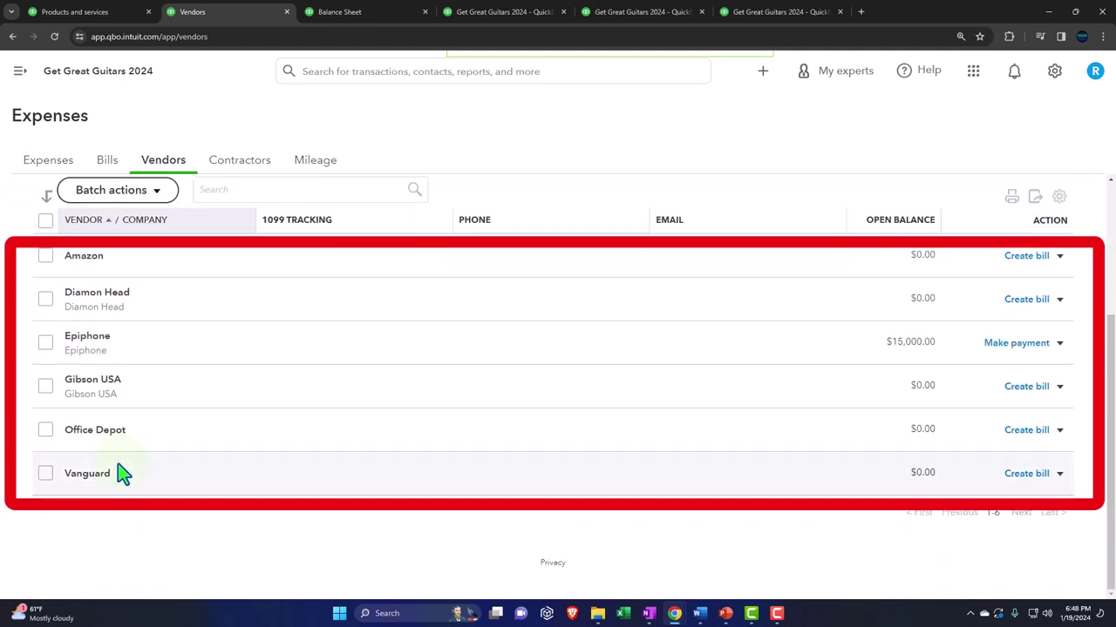
# Step: Open Diamon Head's transaction list with the vendor sidebar collapsed, view Purchase Order 1003 and its linked check, and close the order
pyautogui.click(92, 295)
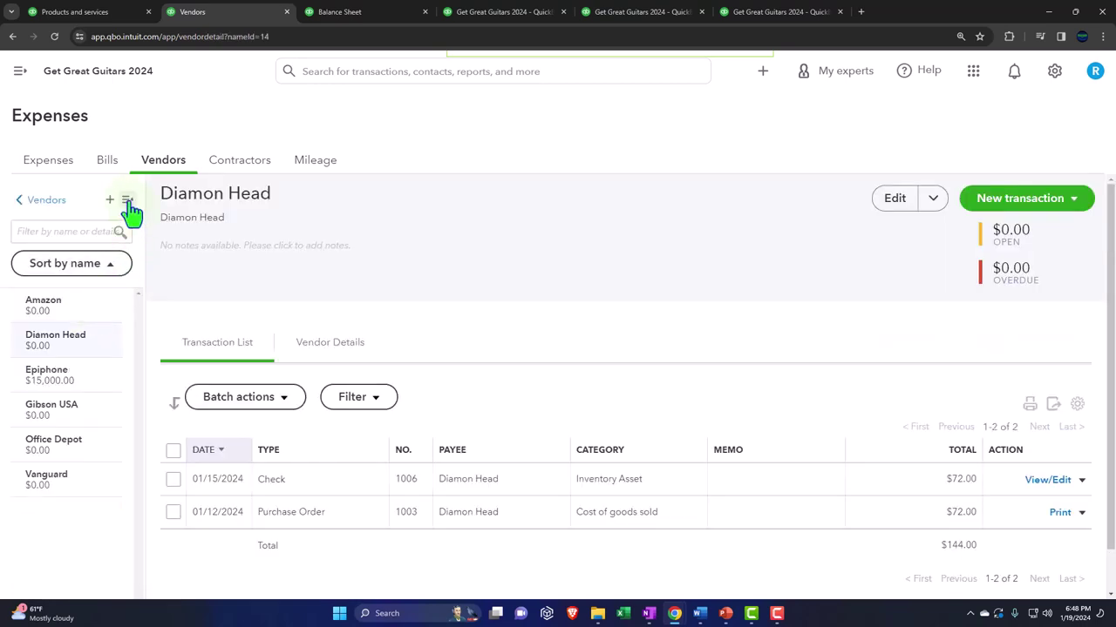
pyautogui.click(127, 199)
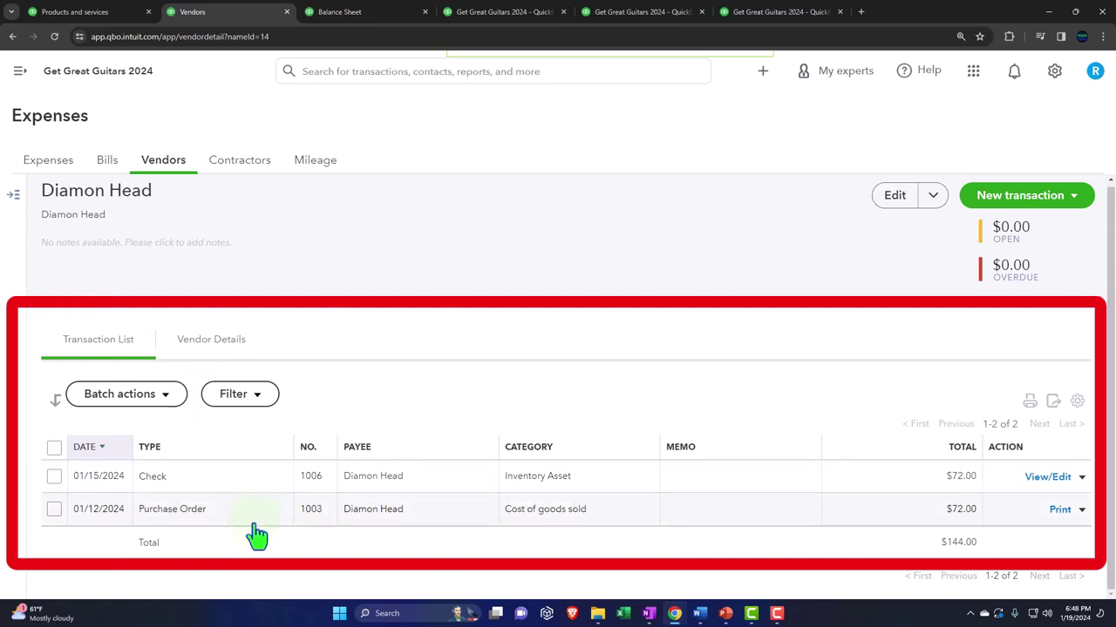
pyautogui.click(190, 510)
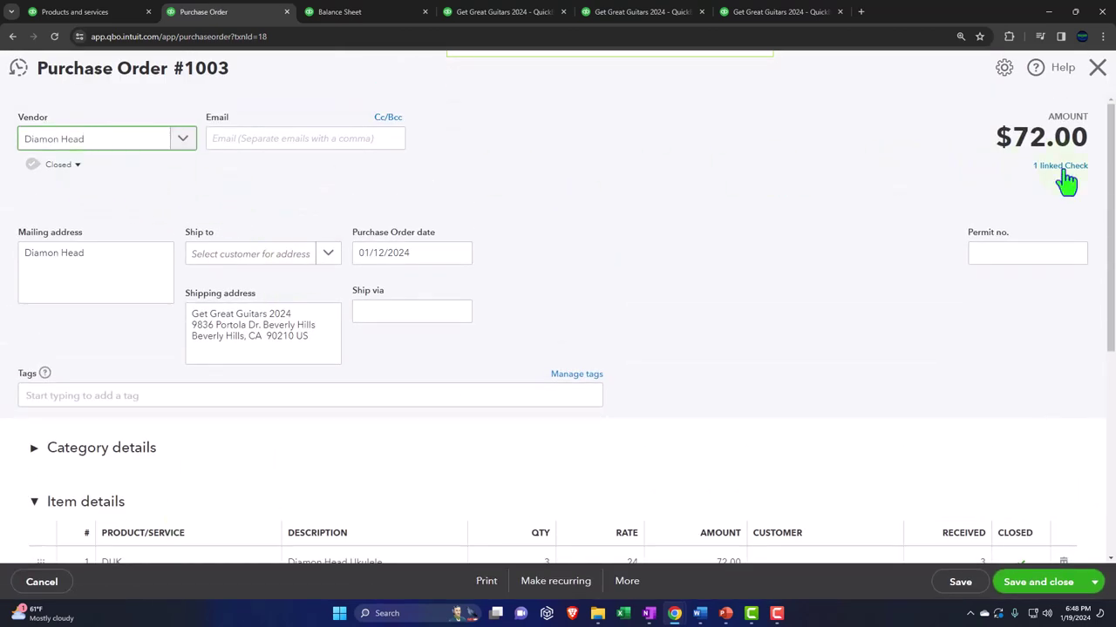
pyautogui.click(1096, 68)
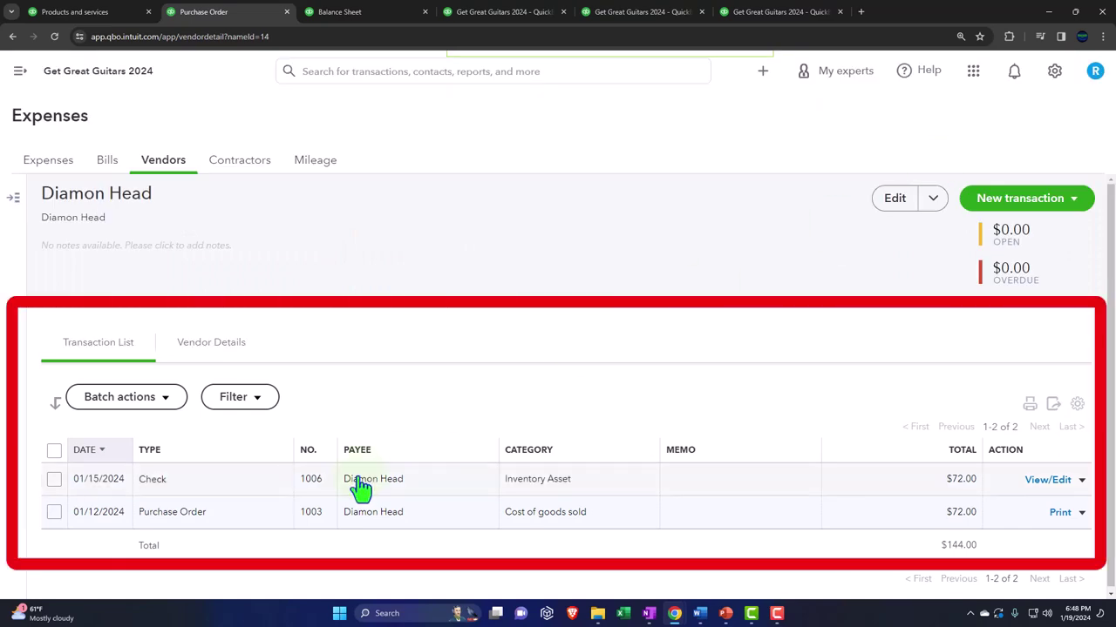
# Step: Review the balance sheet as of January 31, 2024, from the assets through the liabilities and equity
pyautogui.click(360, 15)
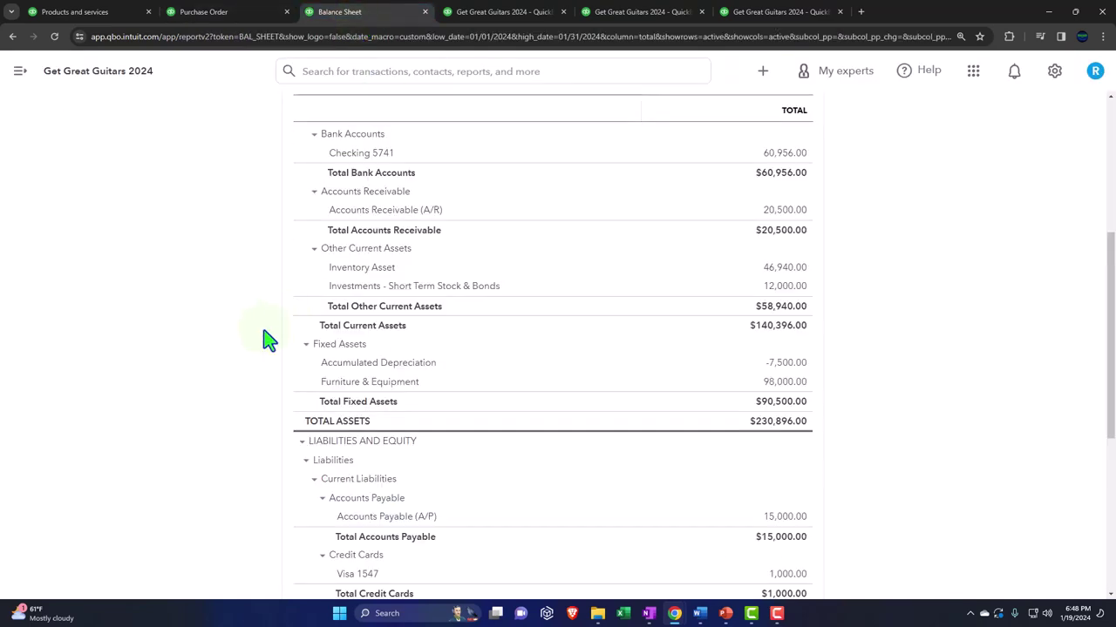
pyautogui.scroll(10, 268, 340)
pyautogui.hotkey('ctrl', '+')
pyautogui.hotkey('ctrl', '+')
pyautogui.hotkey('ctrl', '+')
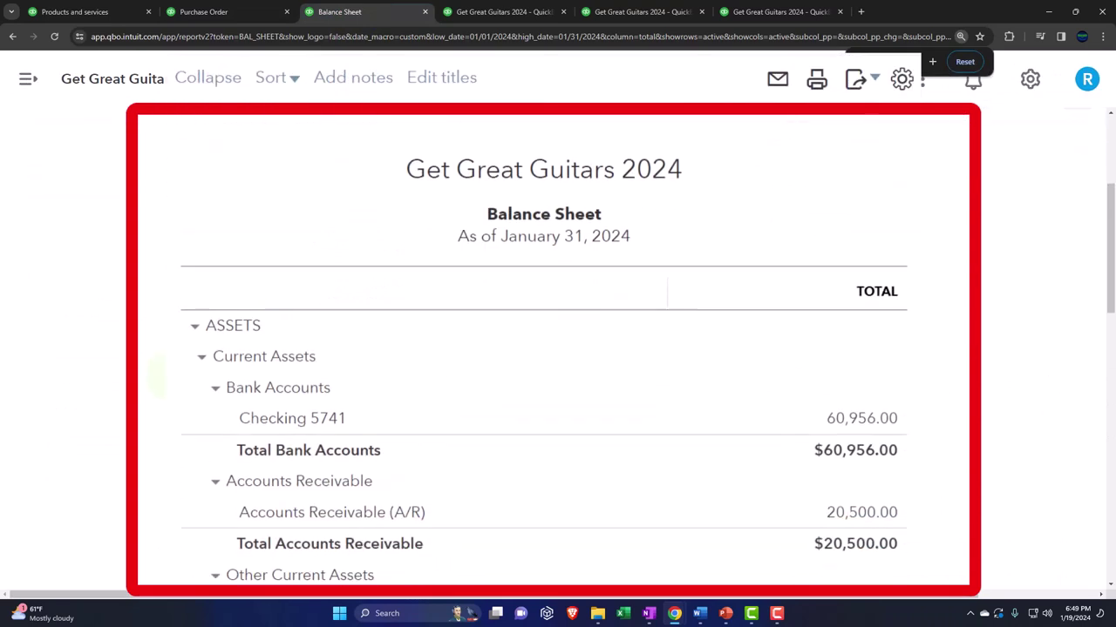
pyautogui.scroll(-3, 557, 349)
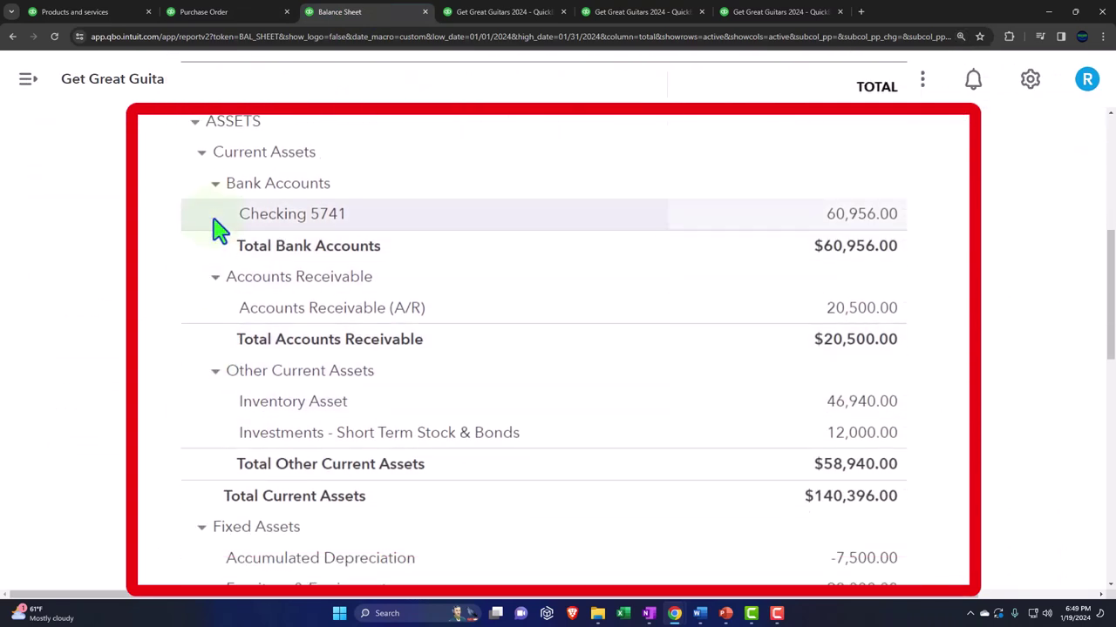
pyautogui.scroll(-2, 202, 261)
pyautogui.scroll(3, 200, 281)
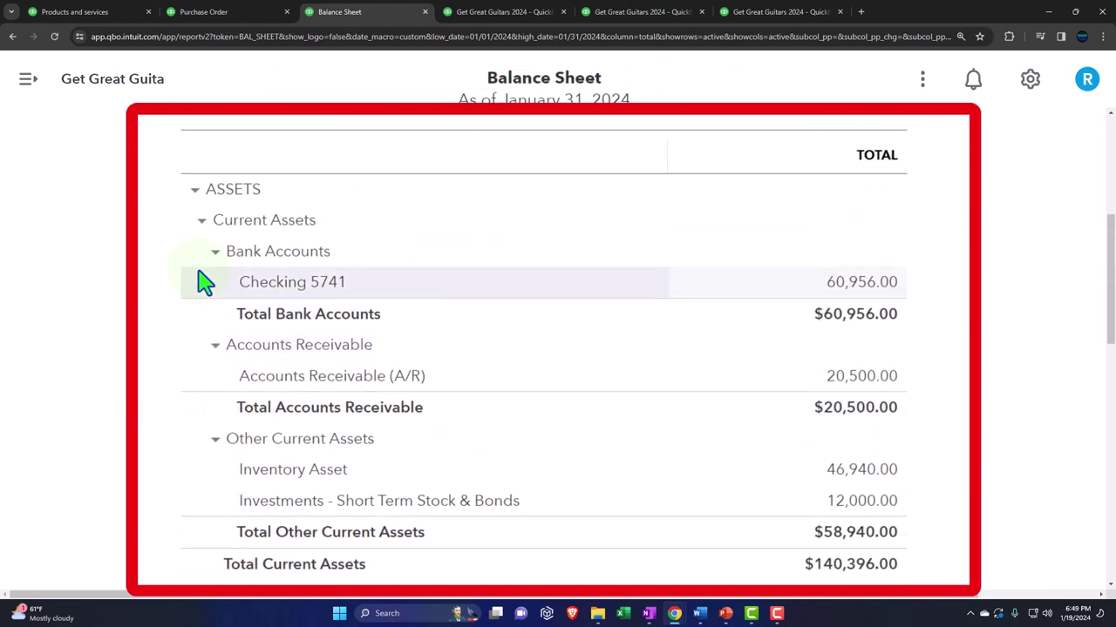
pyautogui.scroll(-2, 199, 274)
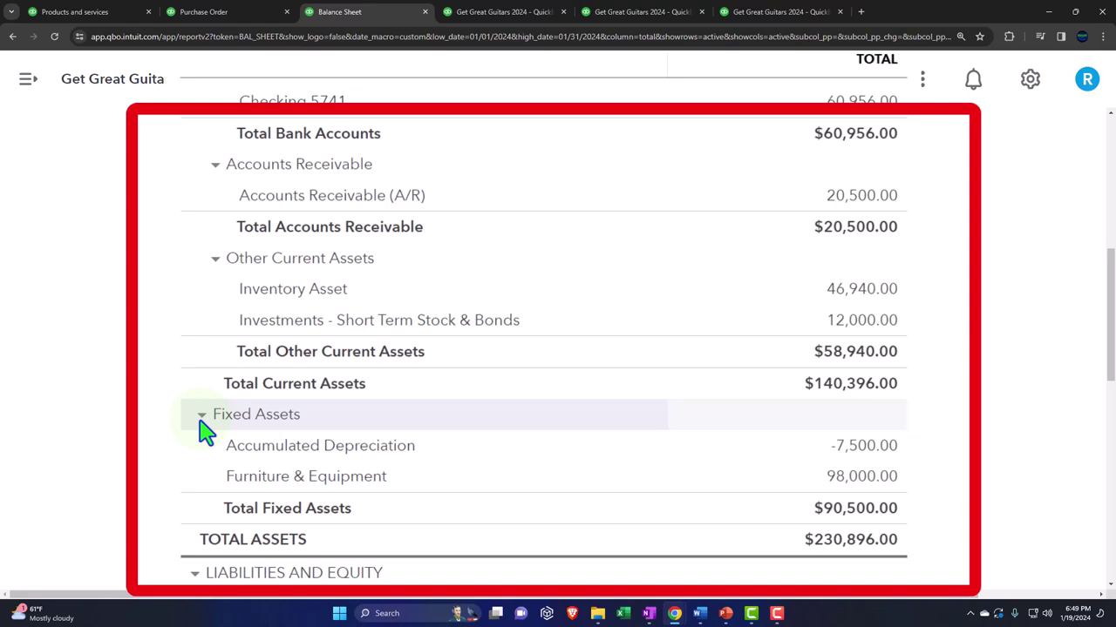
pyautogui.scroll(-5, 205, 431)
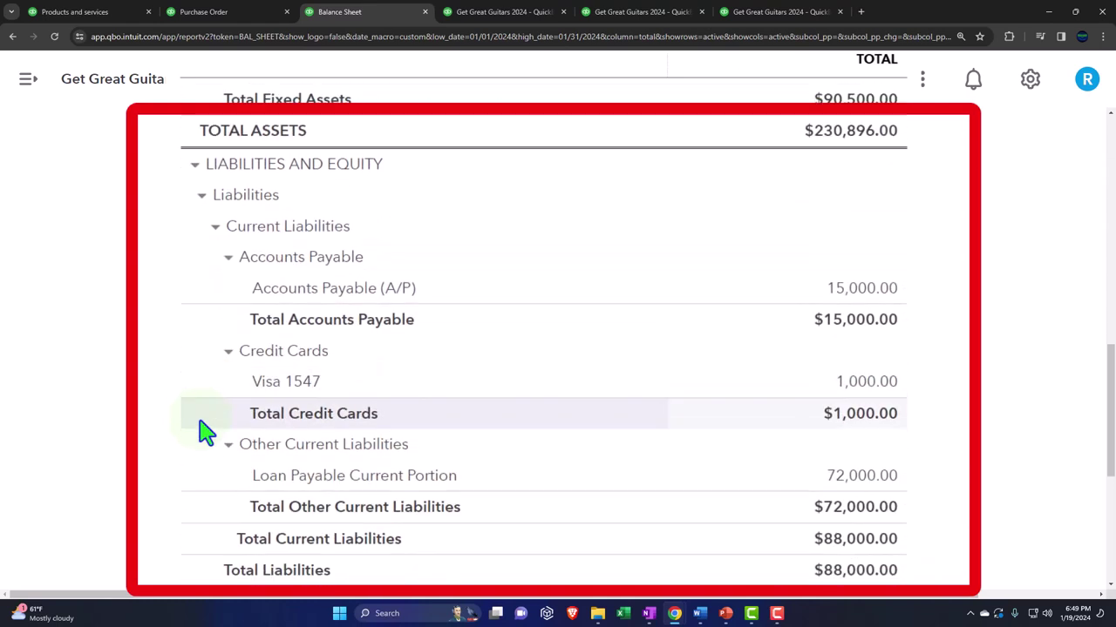
pyautogui.scroll(-3, 205, 432)
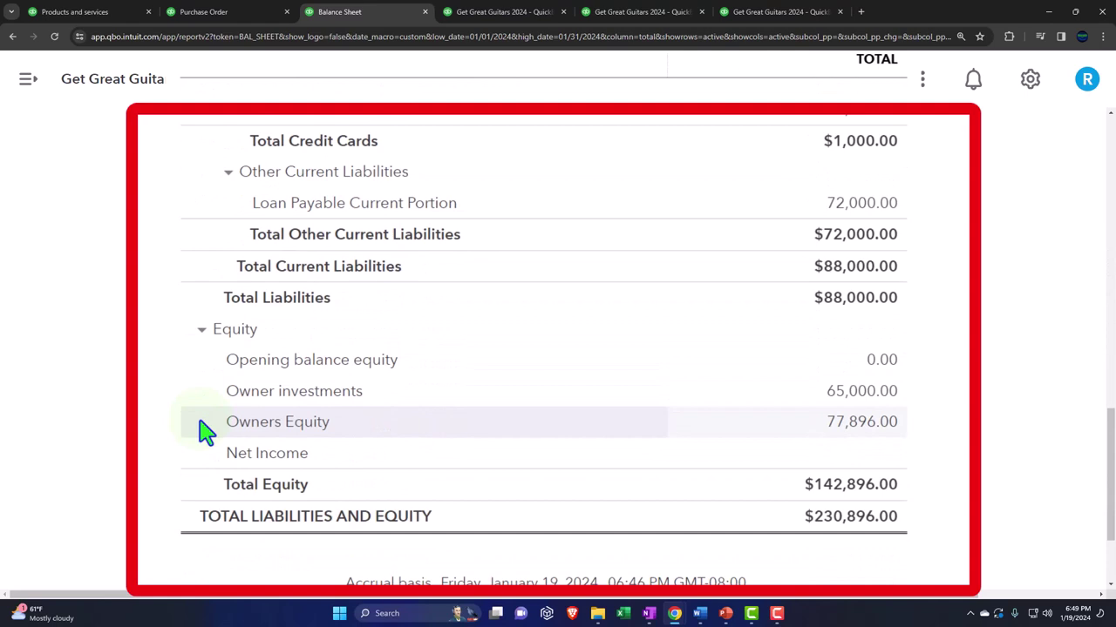
# Step: Check the January 2024 Profit and Loss, and rerun the Trial Balance as of January 31, 2024 to review its debits and credits
pyautogui.click(510, 18)
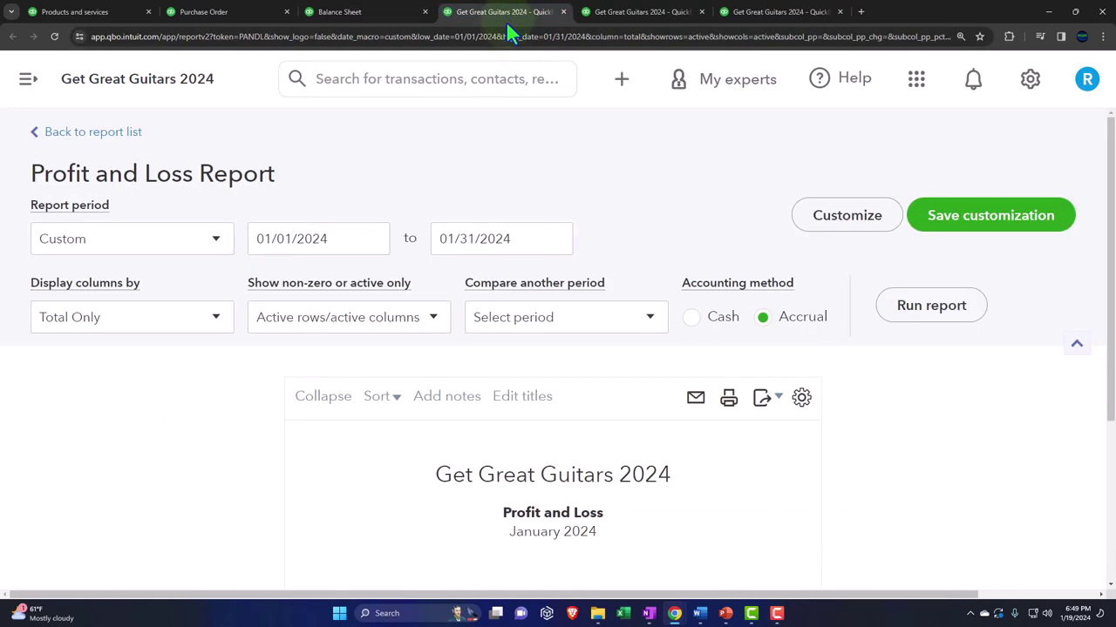
pyautogui.scroll(-2, 965, 325)
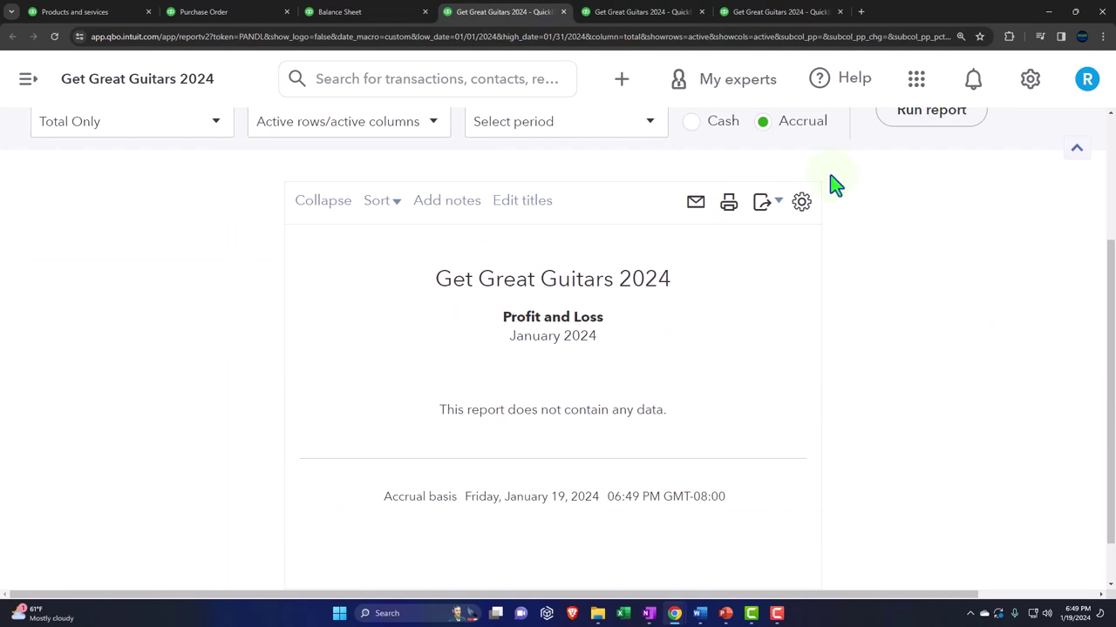
pyautogui.click(644, 14)
pyautogui.scroll(-1, 322, 306)
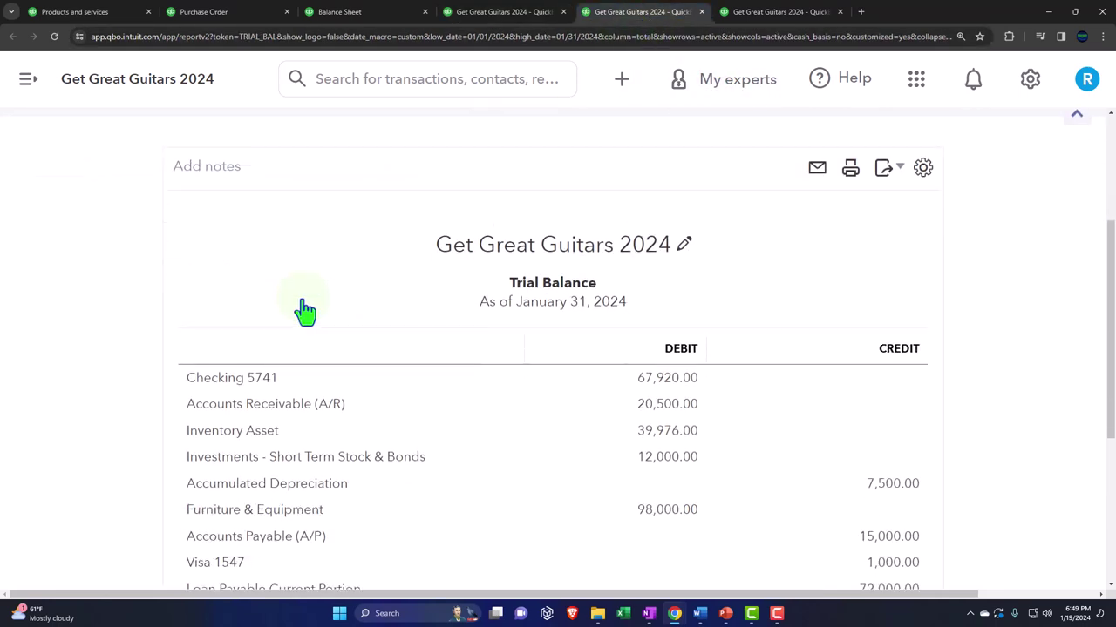
pyautogui.scroll(1, 302, 311)
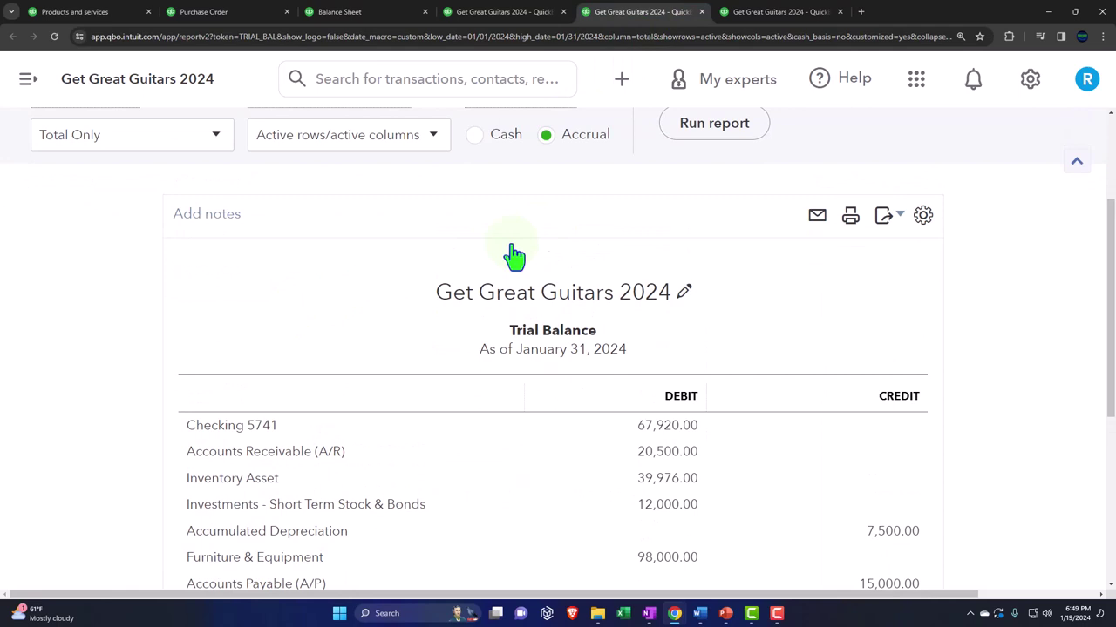
pyautogui.click(685, 143)
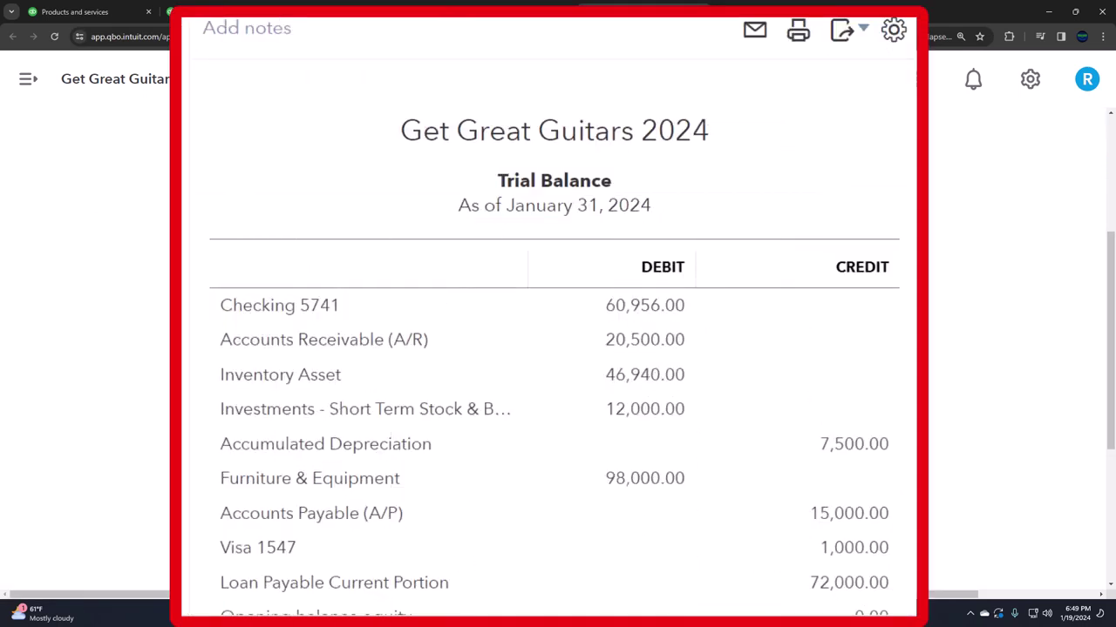
pyautogui.scroll(-1, 554, 349)
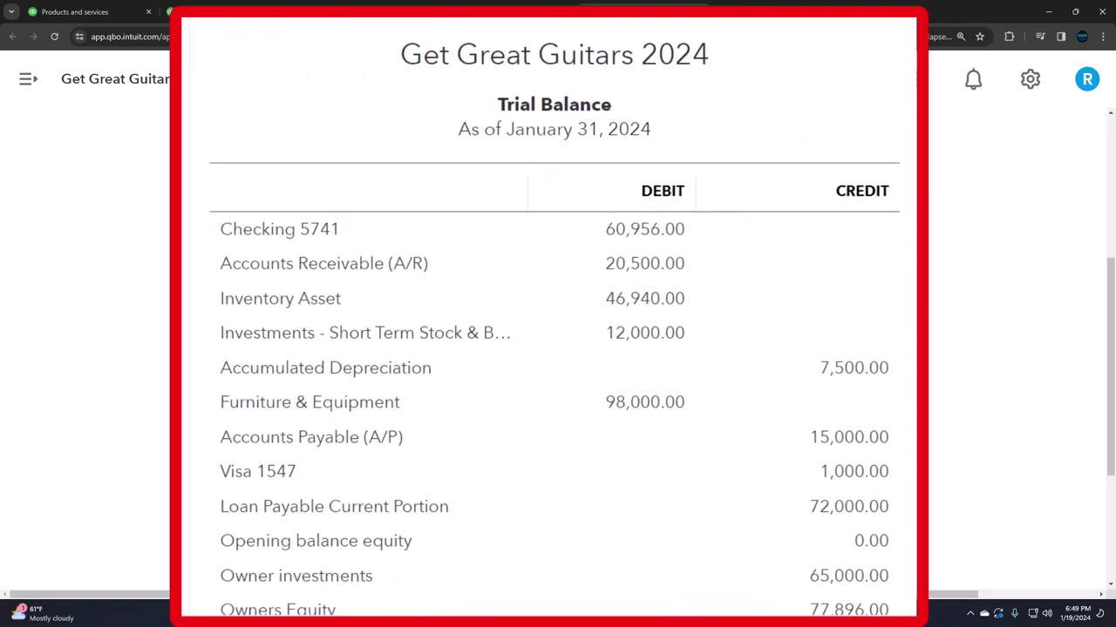
pyautogui.scroll(-1, 554, 349)
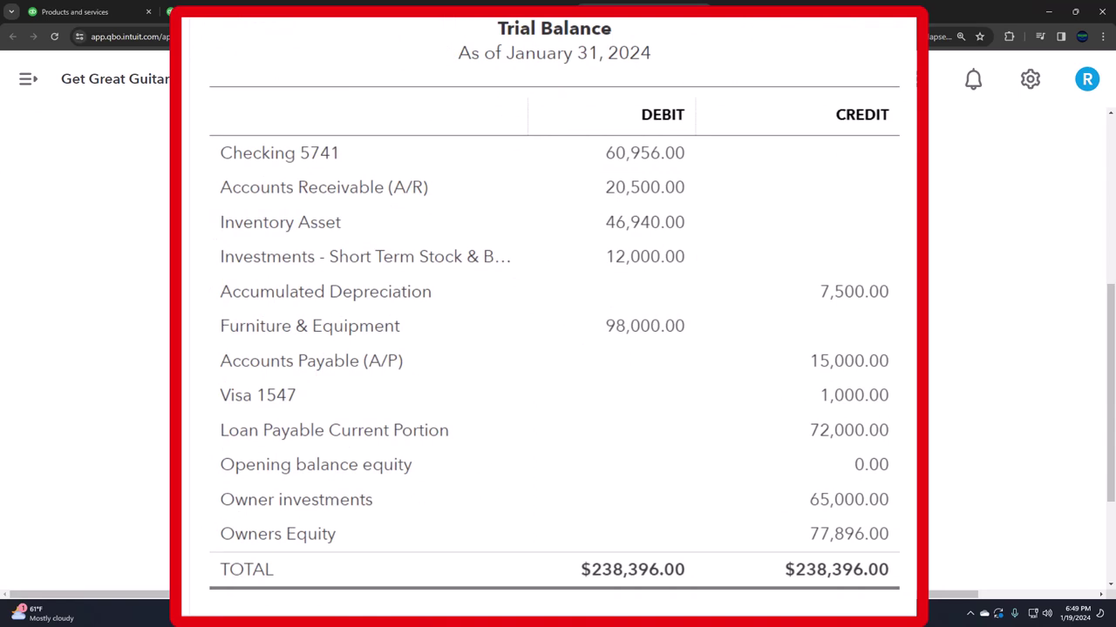